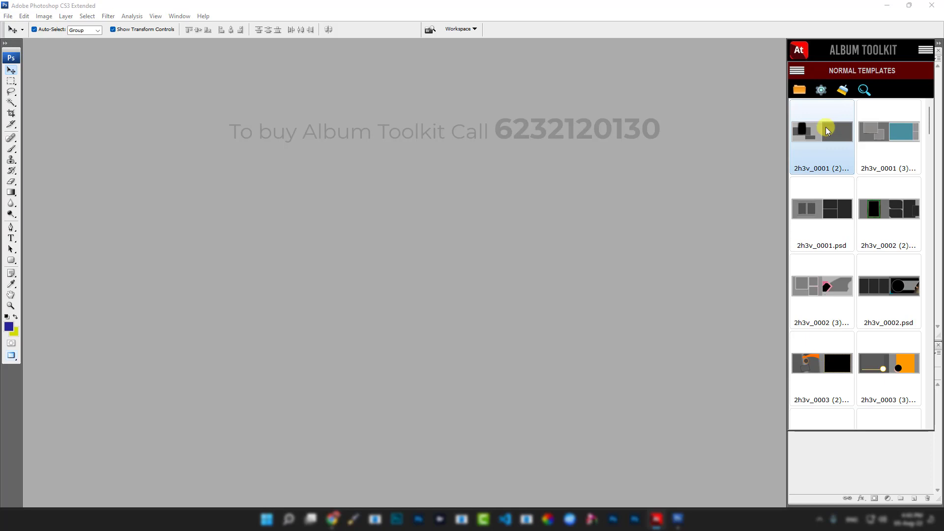
Step: Open Quick Tools from the options of the first normal template, move its window up, and close it
right_click(825, 127)
click(836, 158)
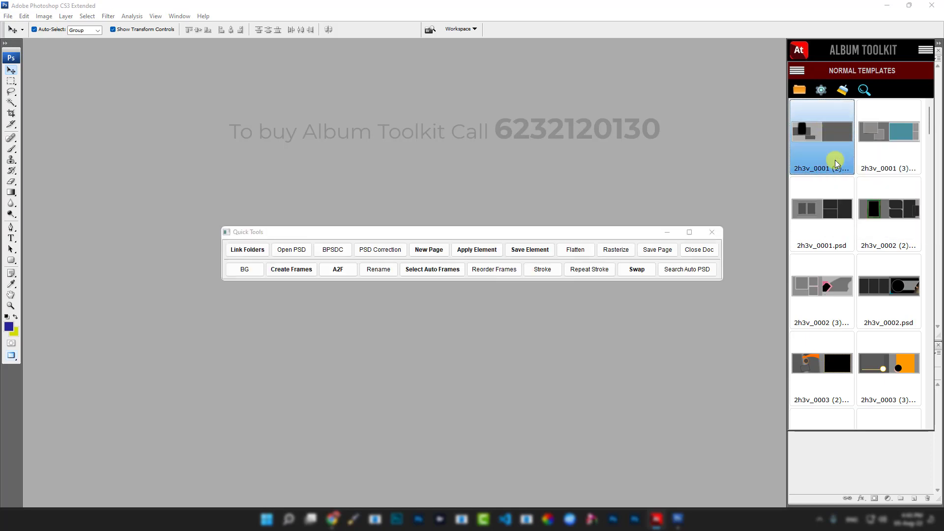
drag(471, 234, 442, 48)
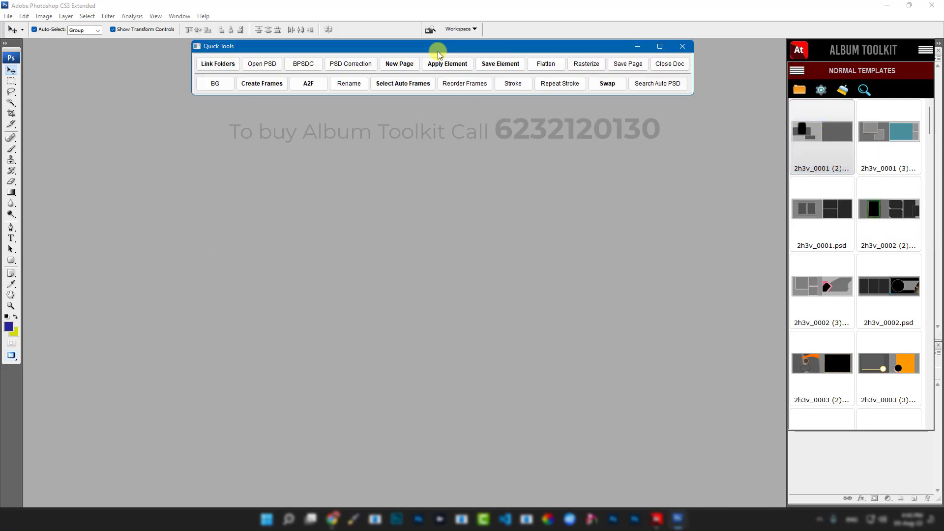
click(681, 47)
Step: Open Quick Tools from Button Mode, move its window up, and close it
click(797, 50)
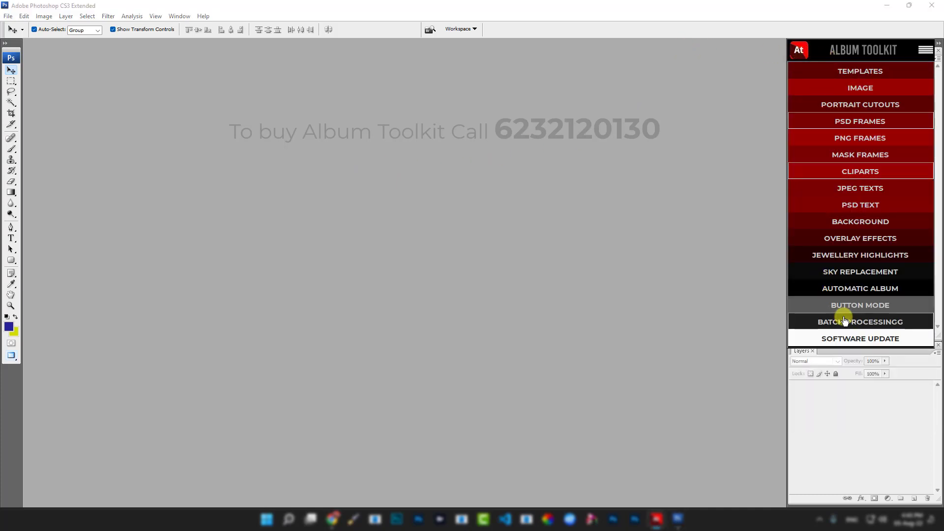
click(851, 308)
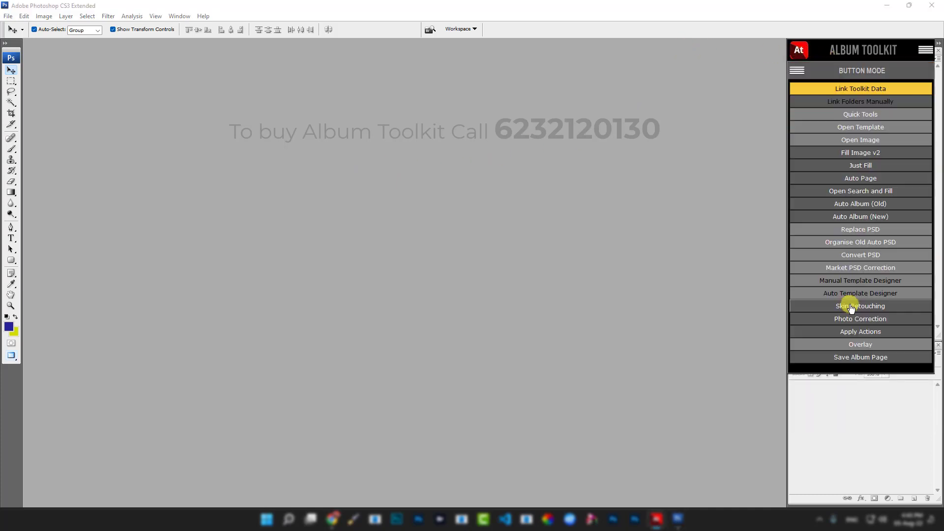
click(869, 118)
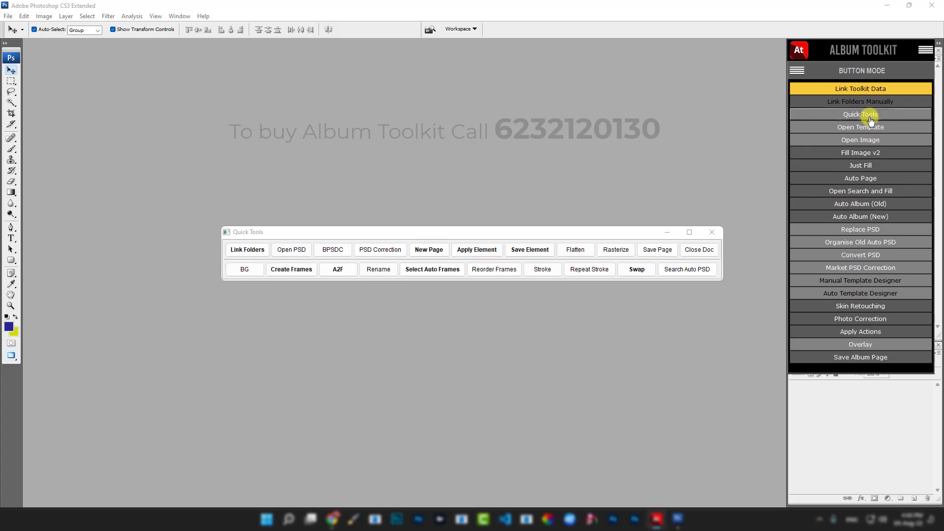
drag(563, 233, 541, 61)
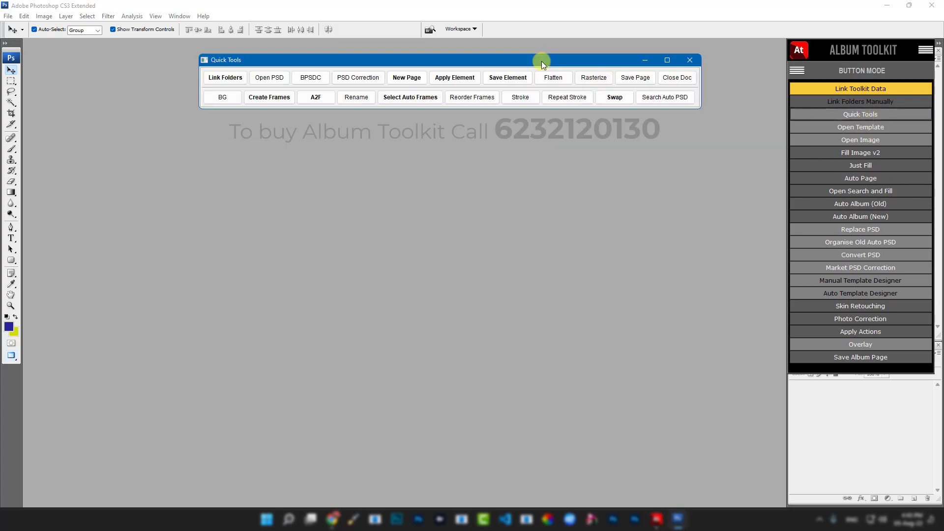
click(690, 60)
Step: Open Quick Tools from the options of the first PSD frame, move its window up, and close it
click(800, 50)
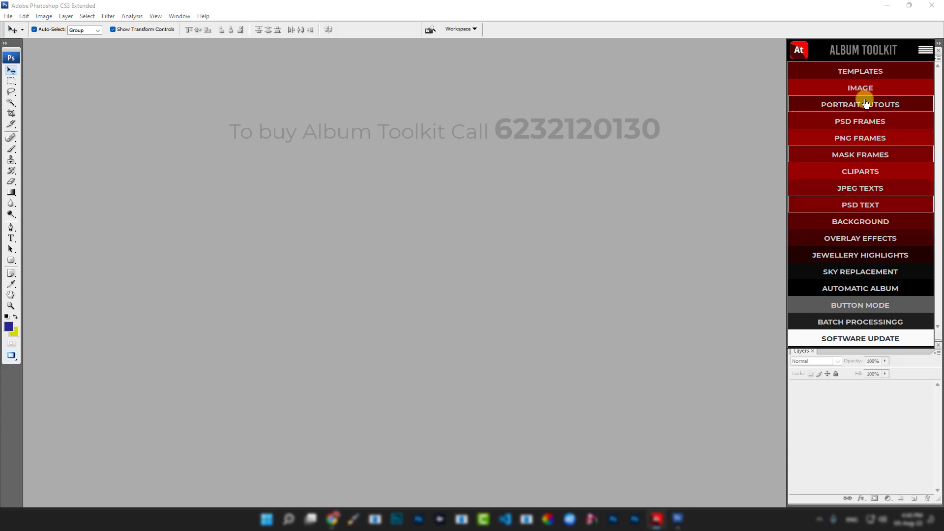
click(864, 122)
right_click(825, 129)
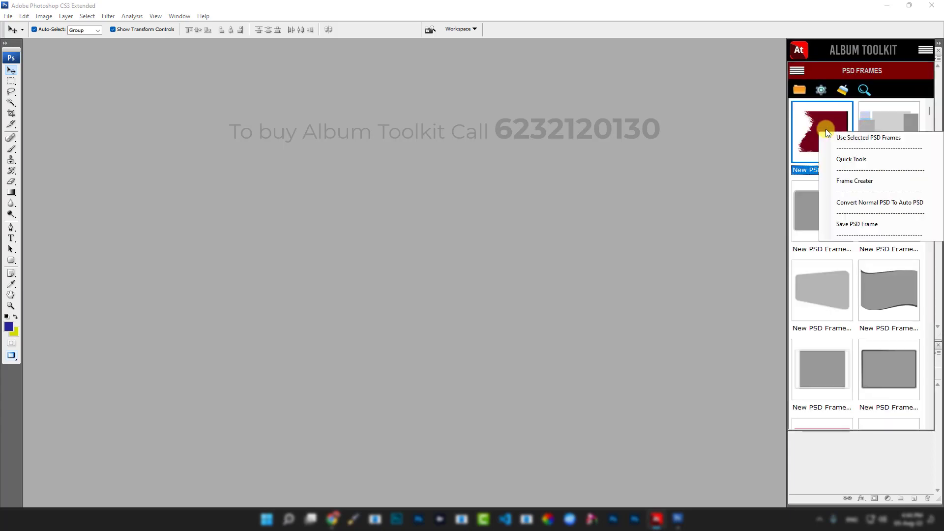
click(839, 158)
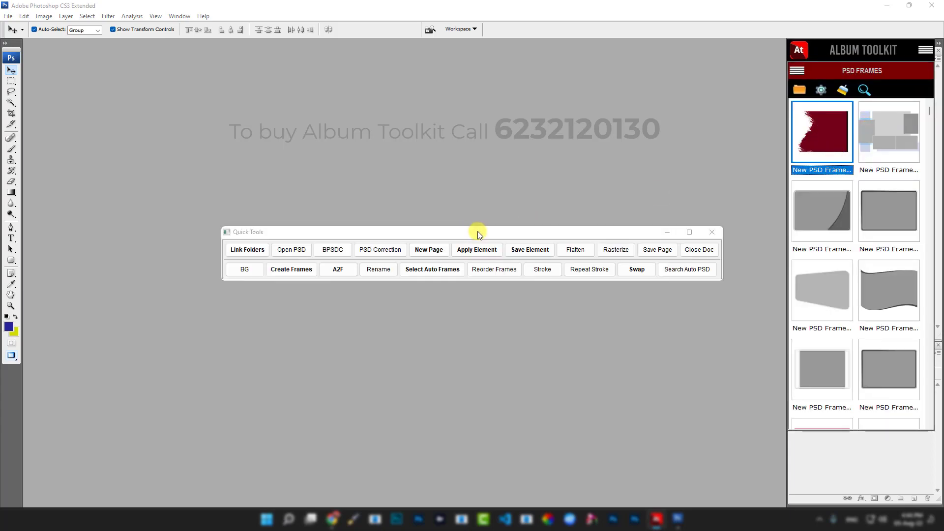
drag(479, 232, 457, 43)
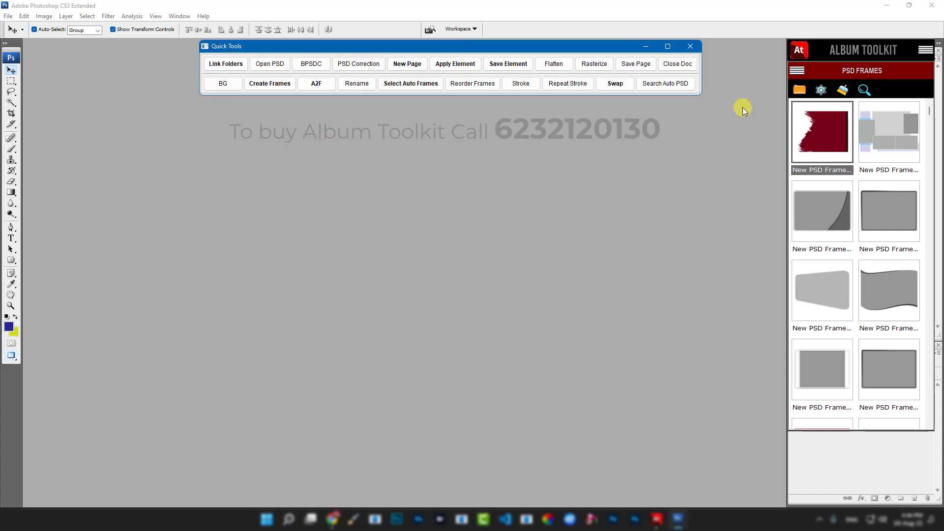
click(690, 46)
Step: Open Quick Tools from the options of the first PNG frame and place its window above the canvas area
click(798, 50)
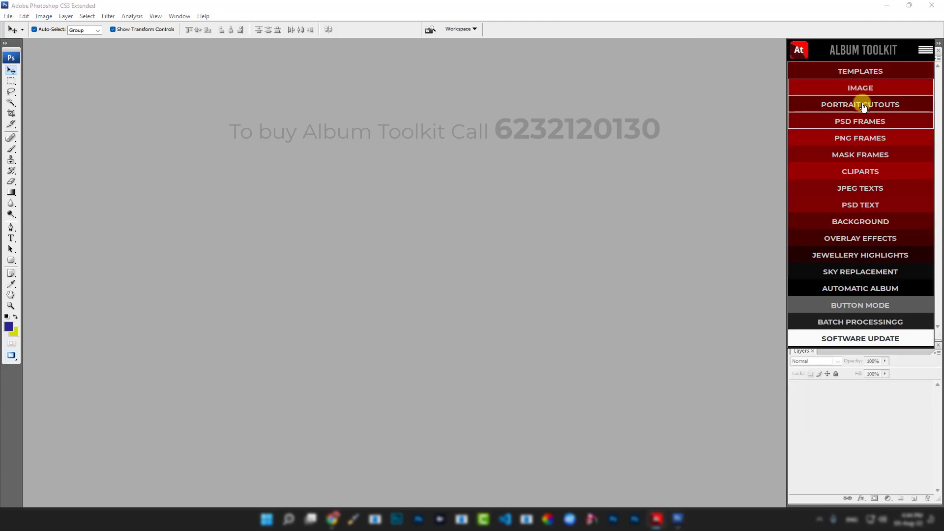
click(865, 139)
right_click(819, 134)
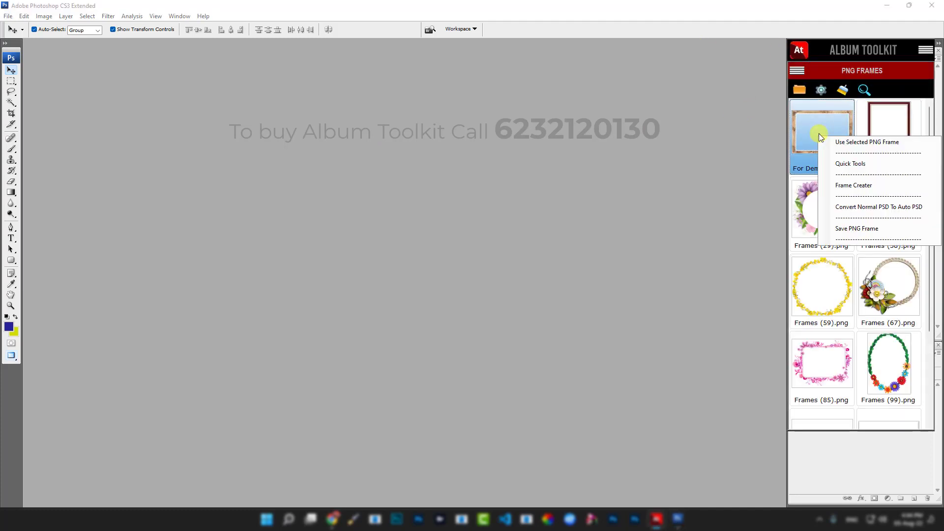
click(839, 165)
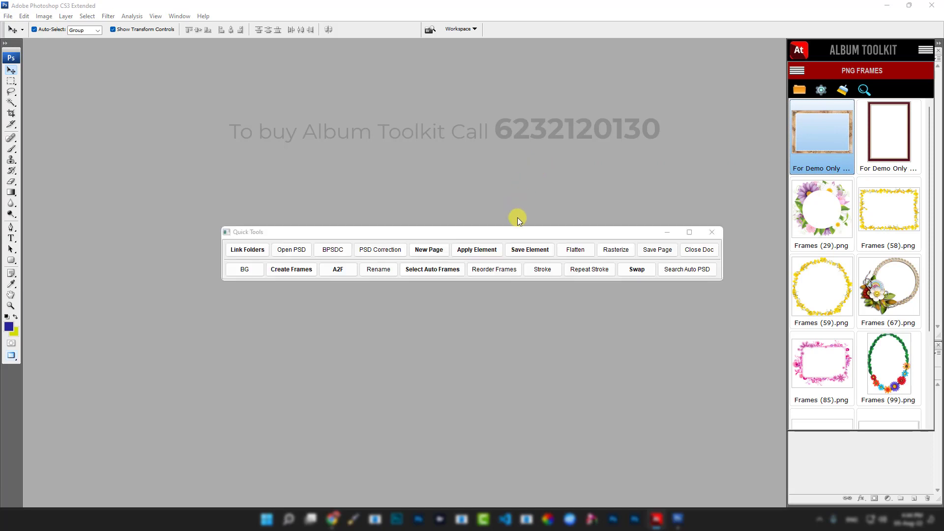
drag(518, 231, 502, 57)
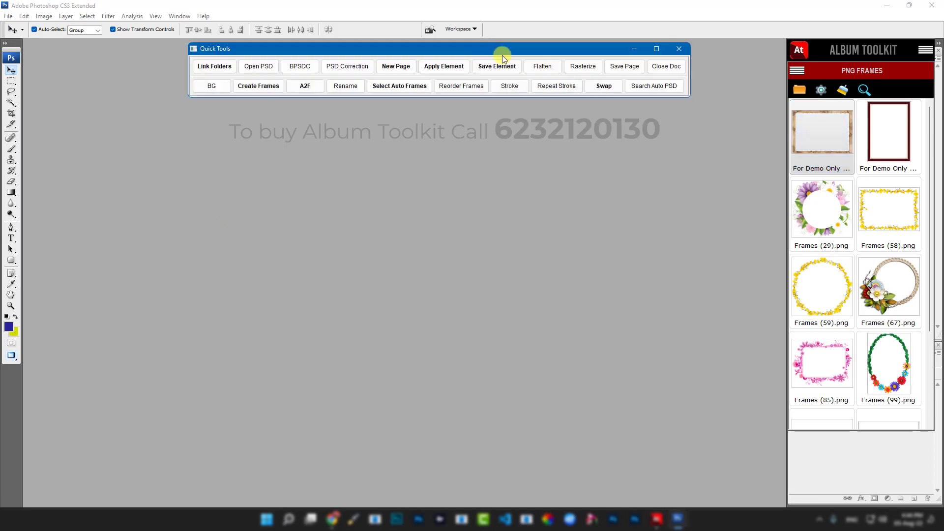
Step: Browse the toolkit's Button Mode, Templates and Cliparts categories with the Quick Tools window kept open
click(799, 50)
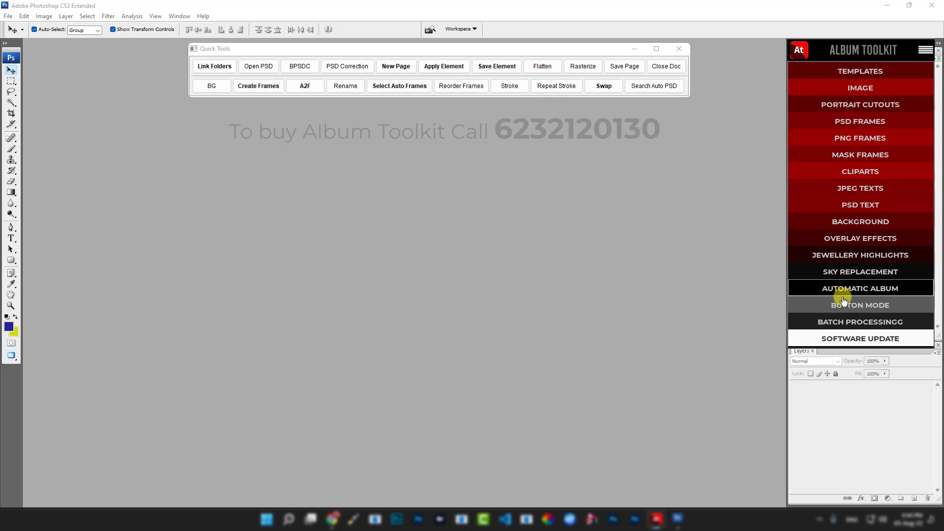
click(866, 305)
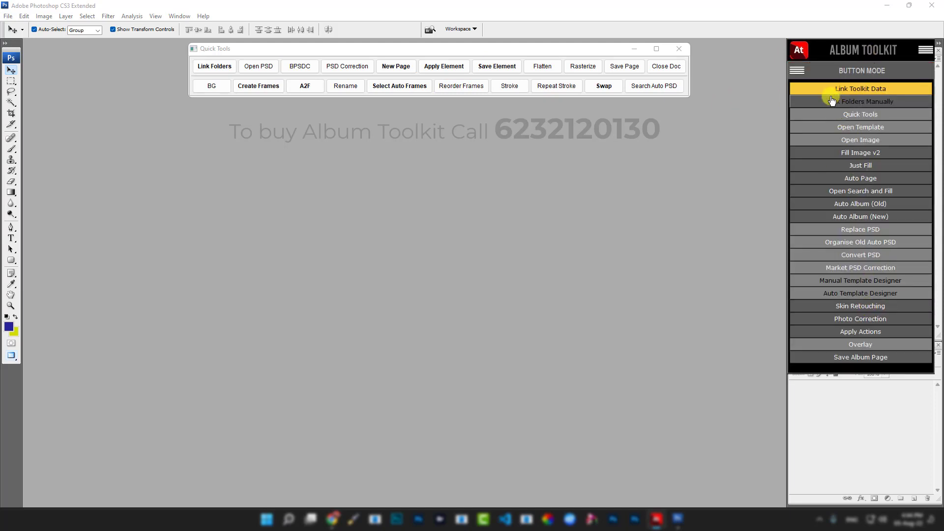
click(799, 50)
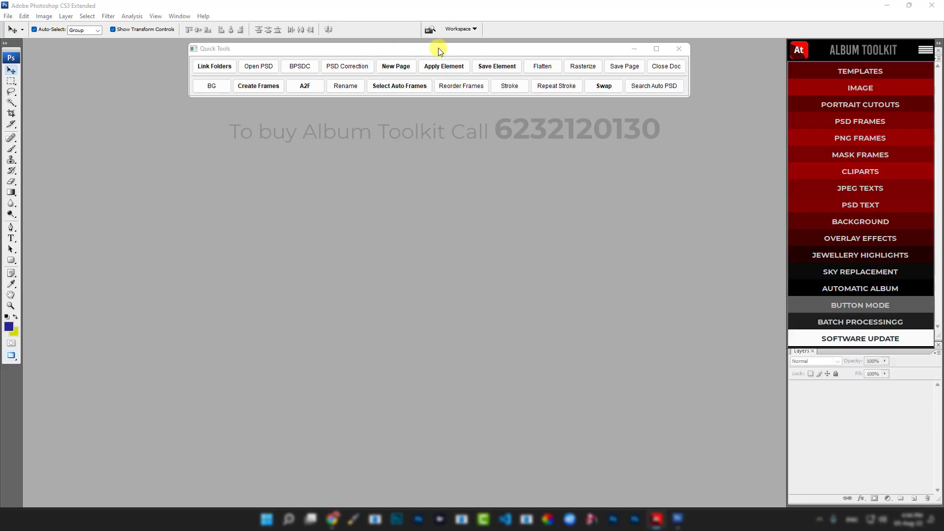
drag(438, 48, 436, 43)
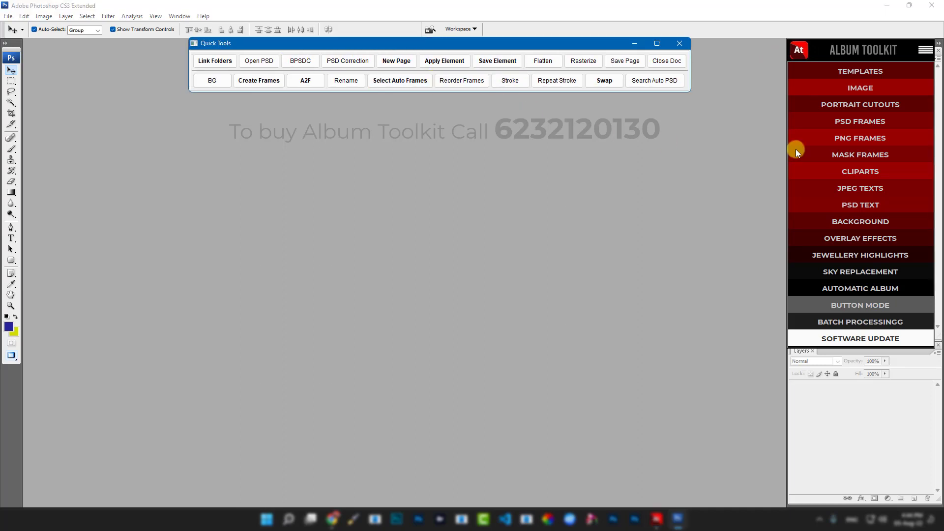
click(866, 305)
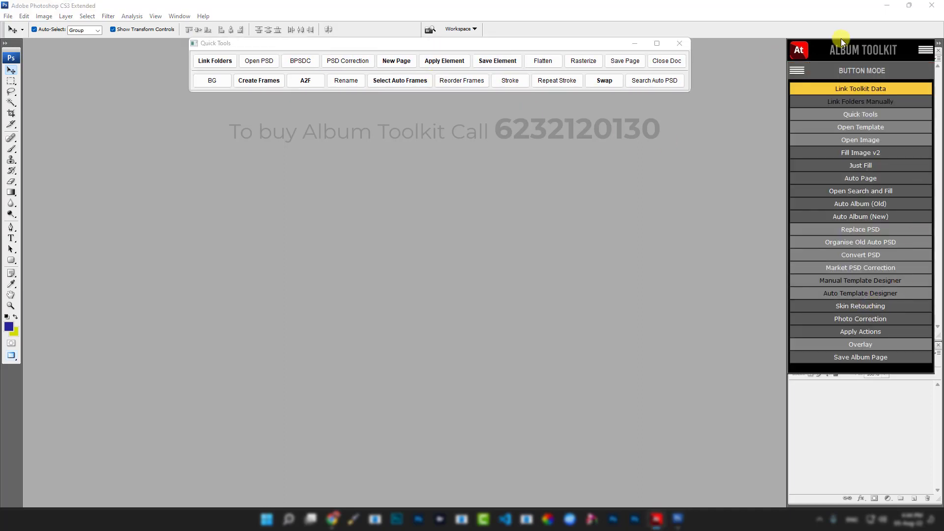
click(801, 49)
click(867, 73)
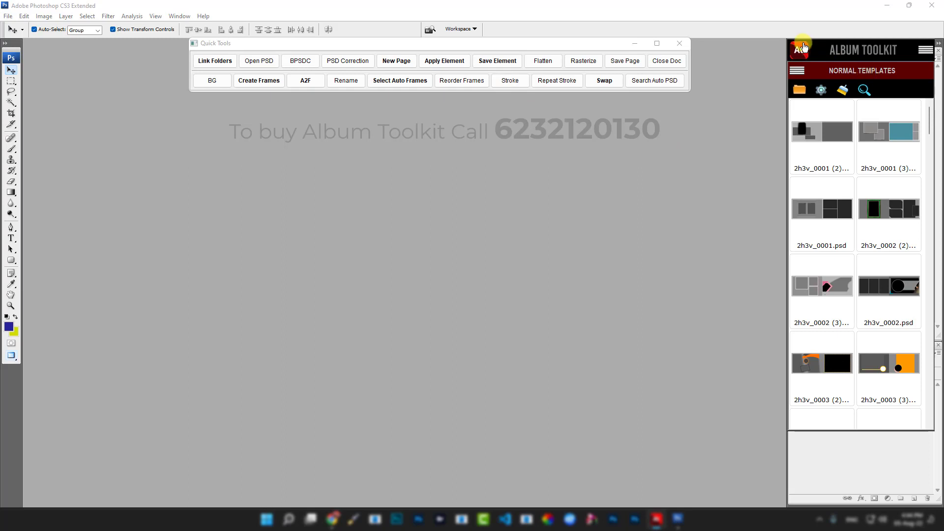
click(801, 49)
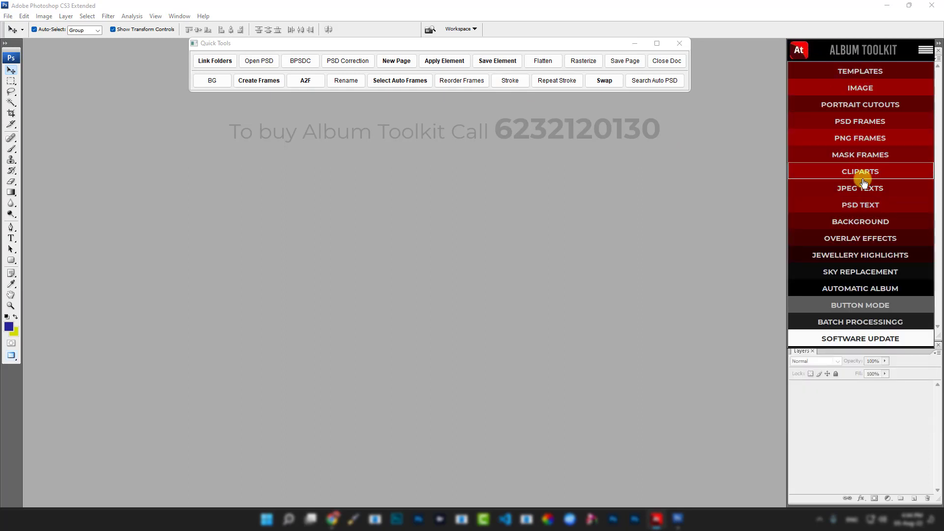
click(861, 173)
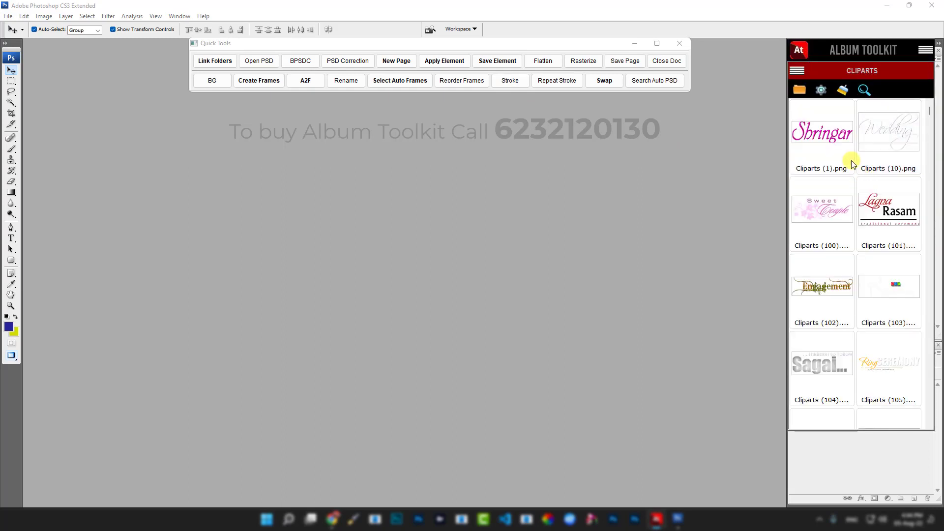
click(805, 55)
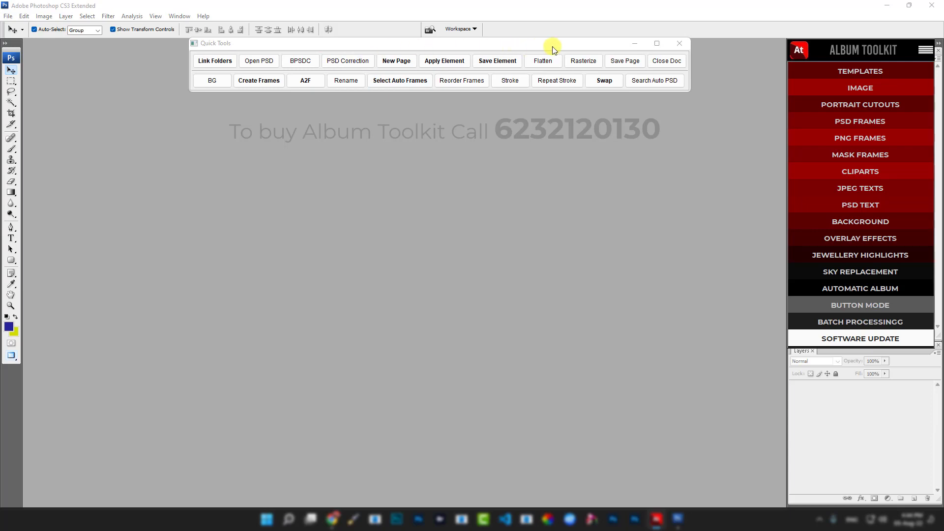
drag(552, 47, 552, 50)
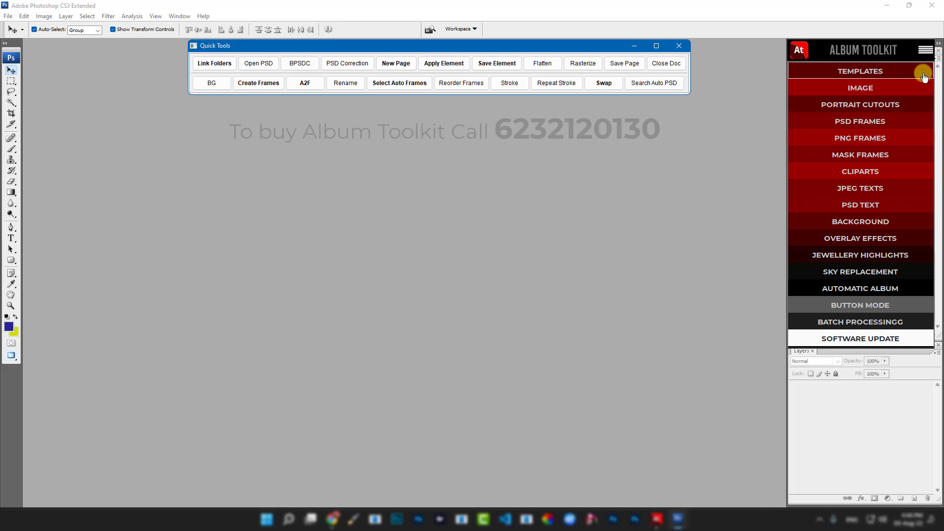
Step: Open the normal template 2h3v_0001 (3).psd from the toolkit's template library
click(878, 71)
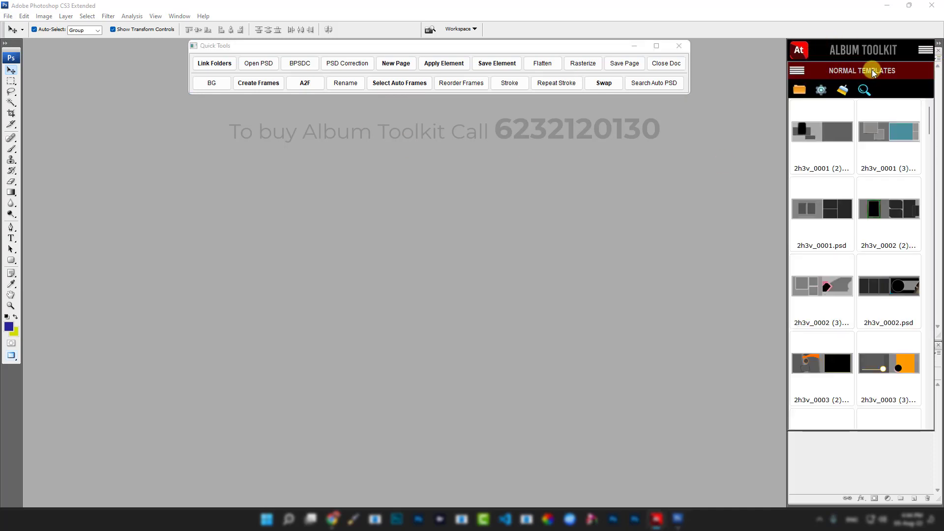
double_click(881, 137)
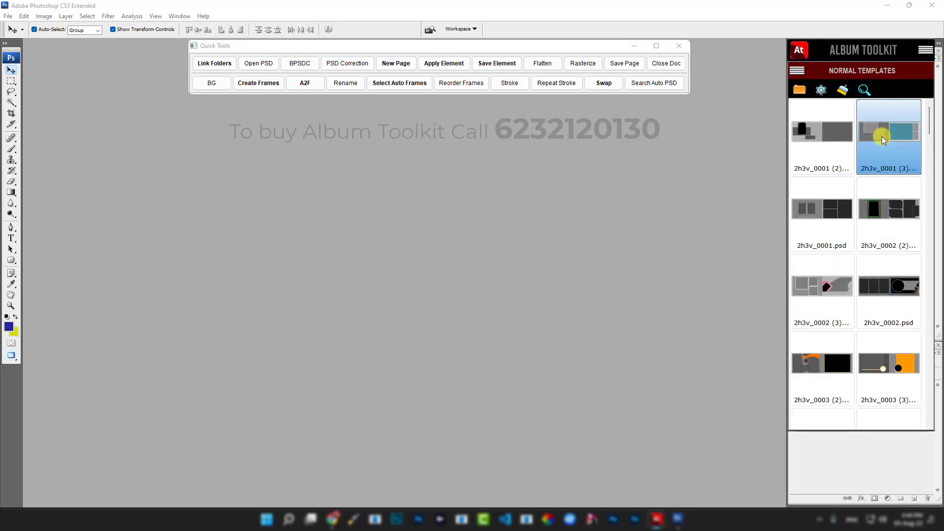
click(422, 202)
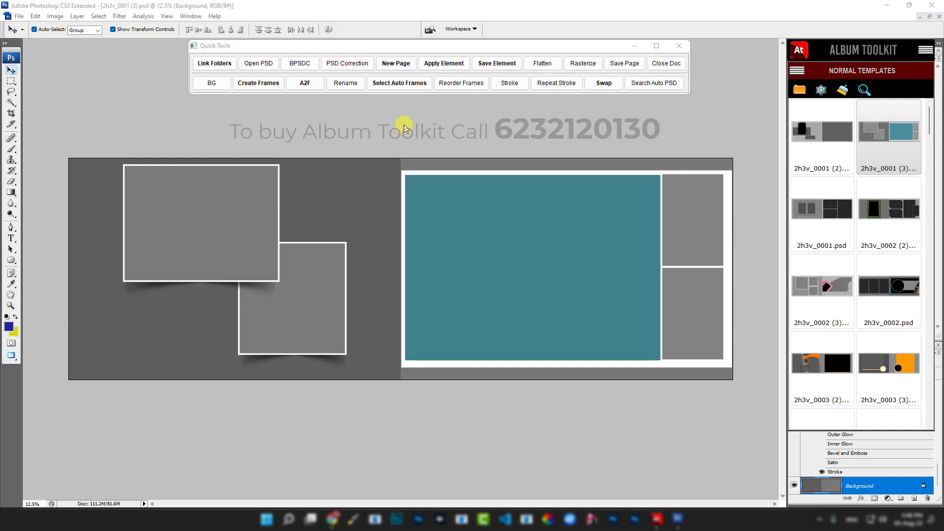
Step: Create a new blank 12x36 album page at 300 DPI using Quick Tools
click(399, 67)
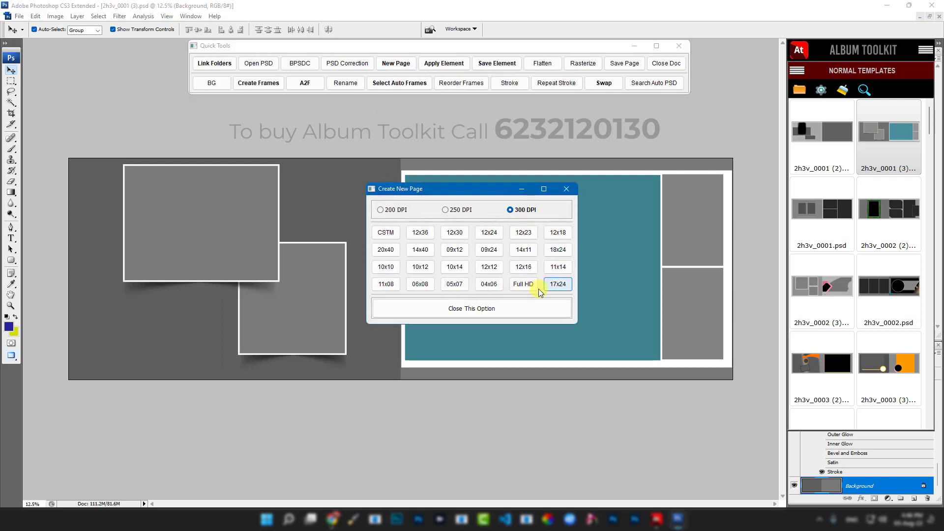
click(420, 233)
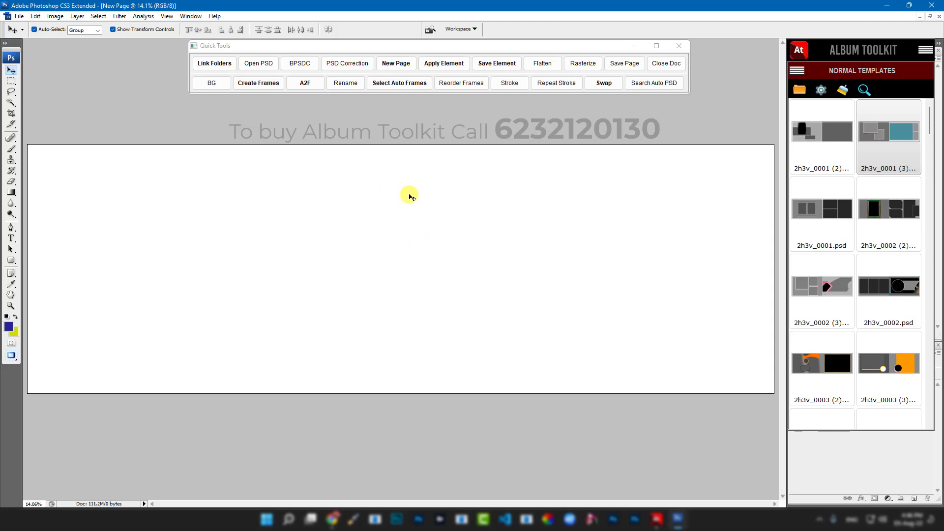
Step: Insert the clipart Cliparts (4).png on the new page and move it slightly up and left of the page's centre
click(435, 64)
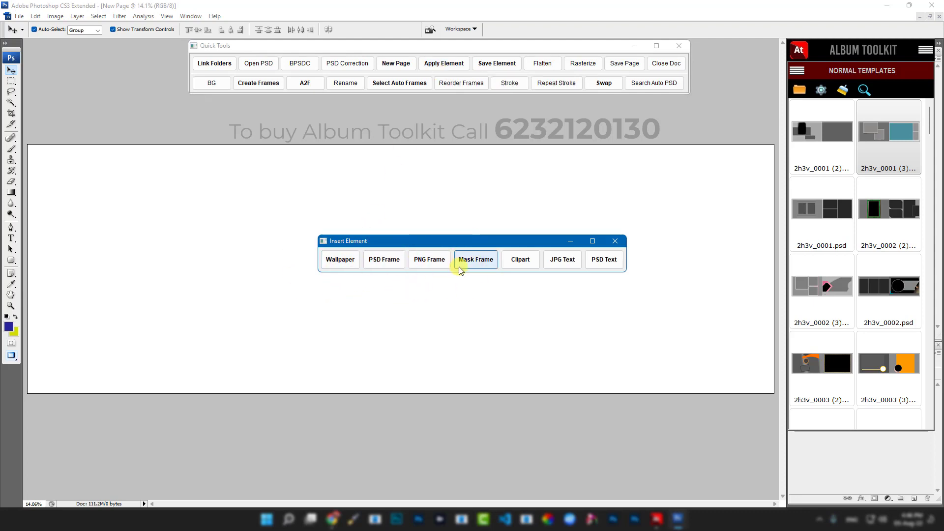
click(520, 264)
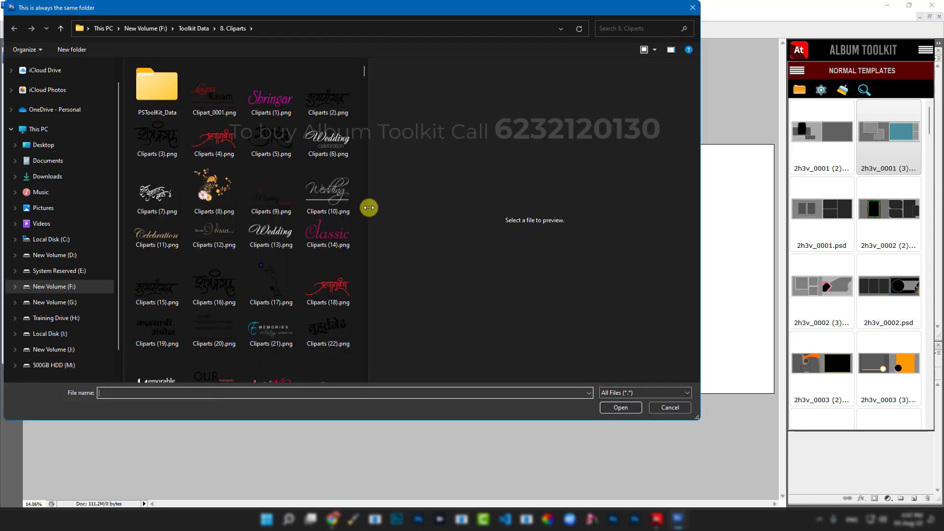
drag(374, 207, 613, 202)
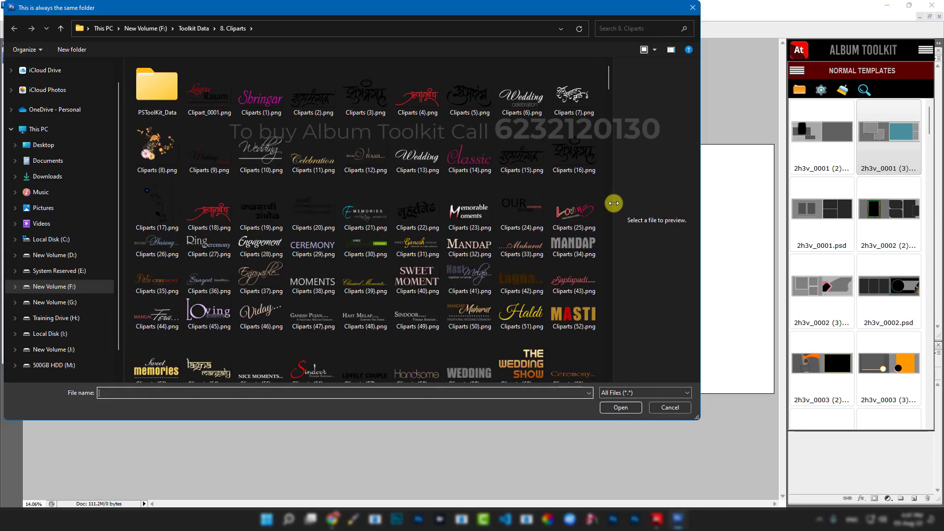
click(427, 103)
double_click(427, 102)
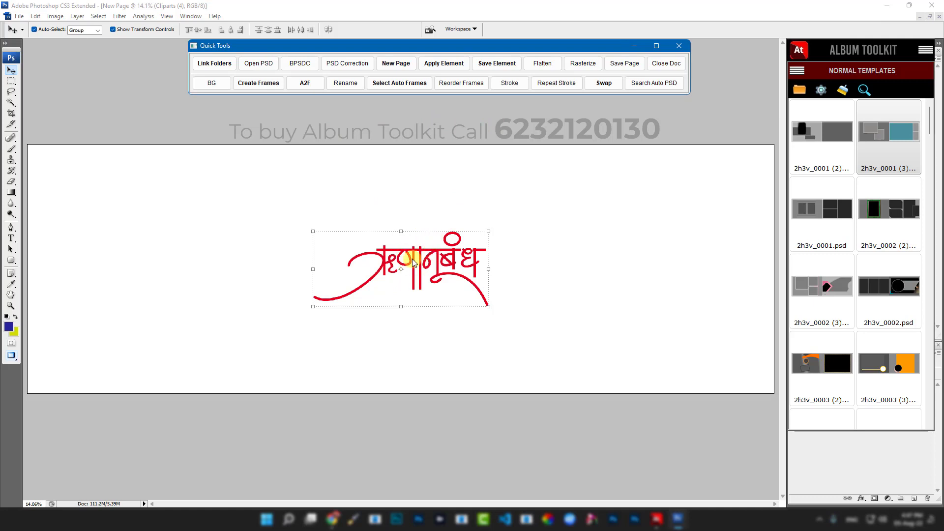
drag(453, 255, 418, 220)
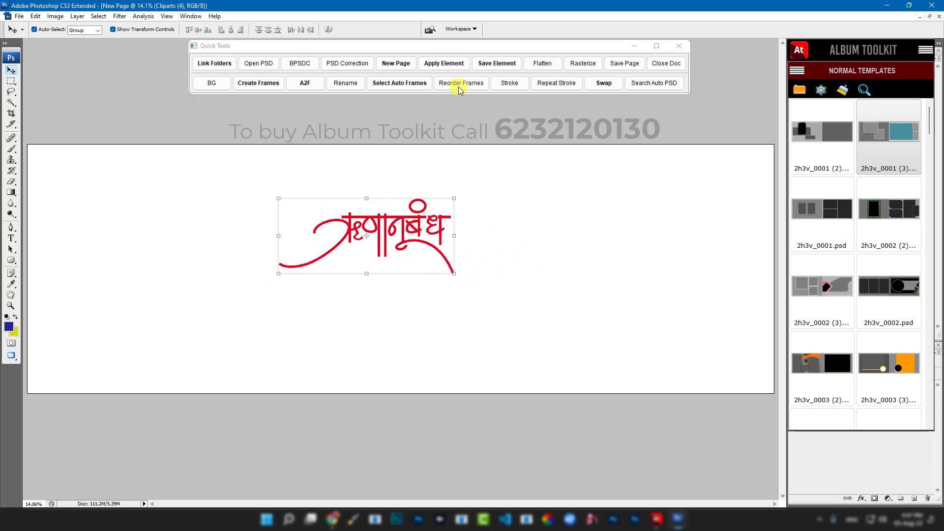
Step: Apply the wallpaper Album BG (33).JPG to the page and move the clipart to the page's lower-right corner
click(438, 64)
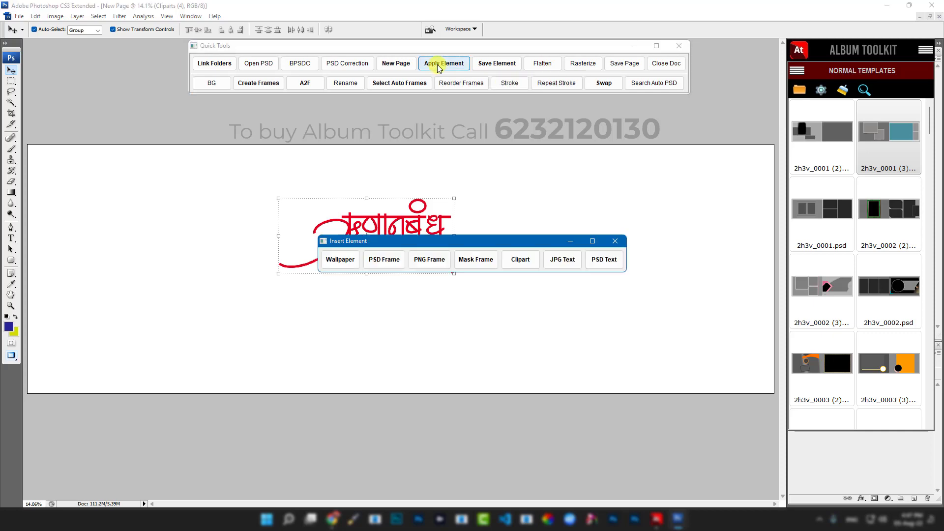
click(338, 261)
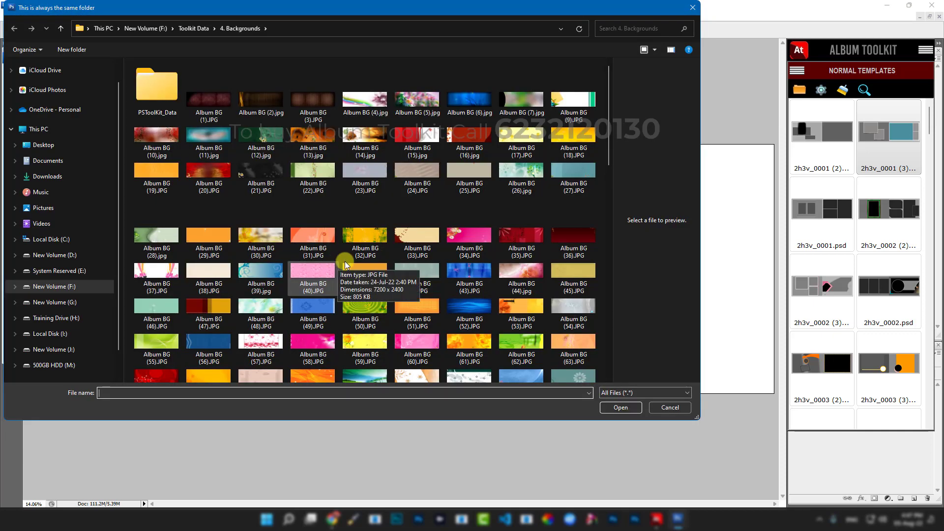
double_click(363, 236)
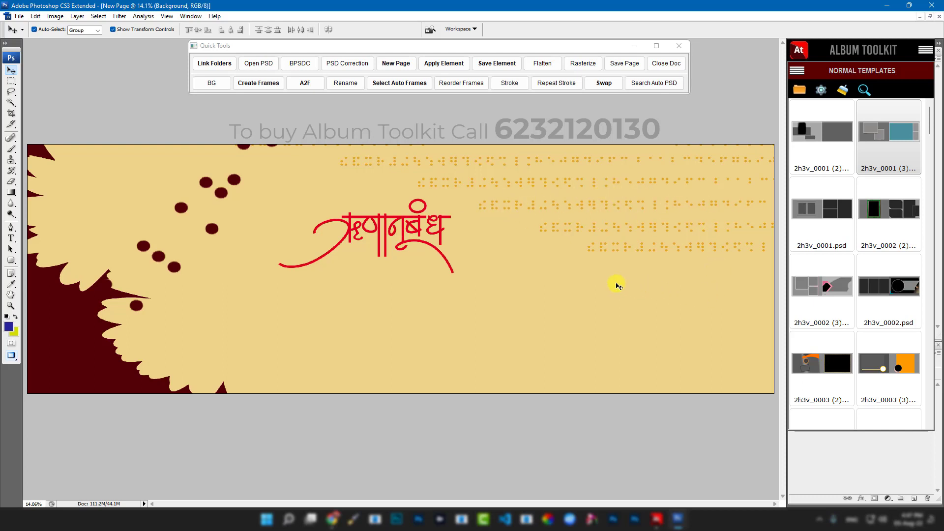
click(418, 221)
drag(419, 220, 719, 333)
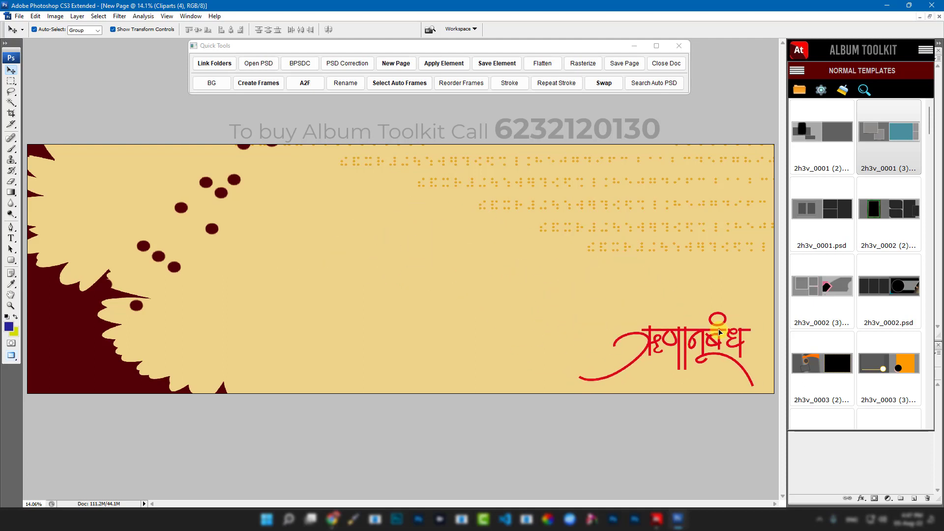
Step: Insert the PNG frame Frames (1).png and enlarge it to fill most of the page's left half
click(441, 64)
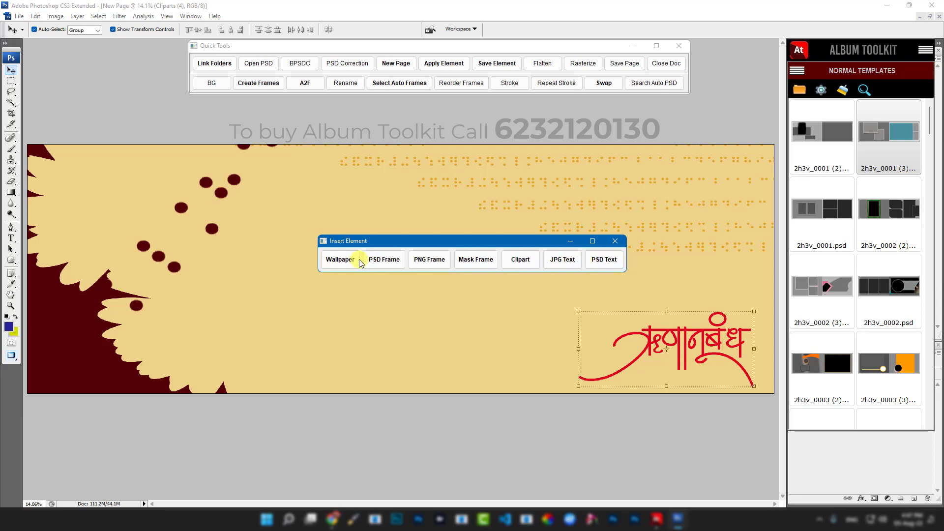
click(430, 260)
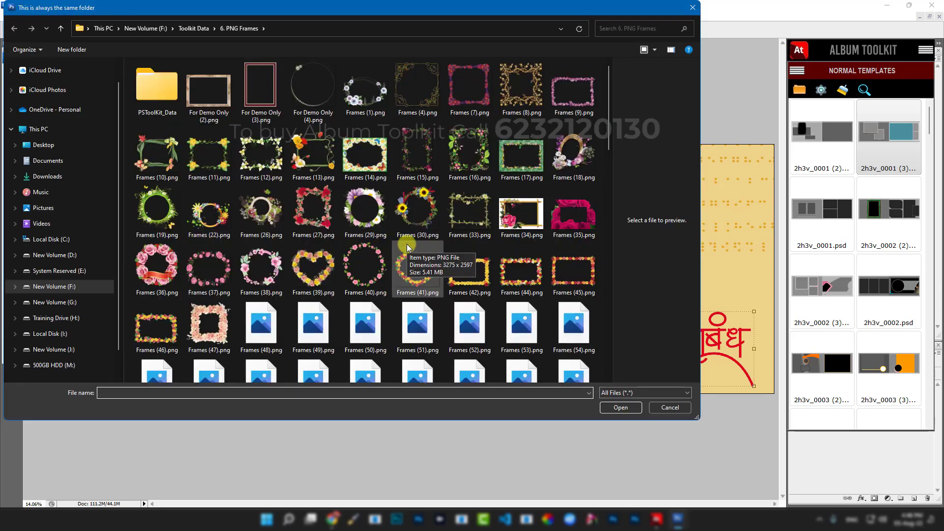
double_click(370, 98)
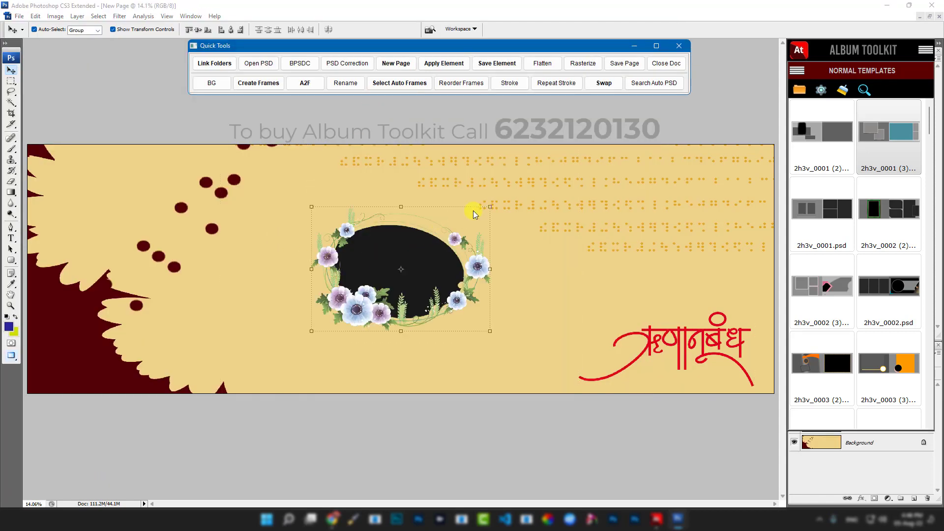
drag(489, 207, 618, 121)
drag(517, 217, 276, 244)
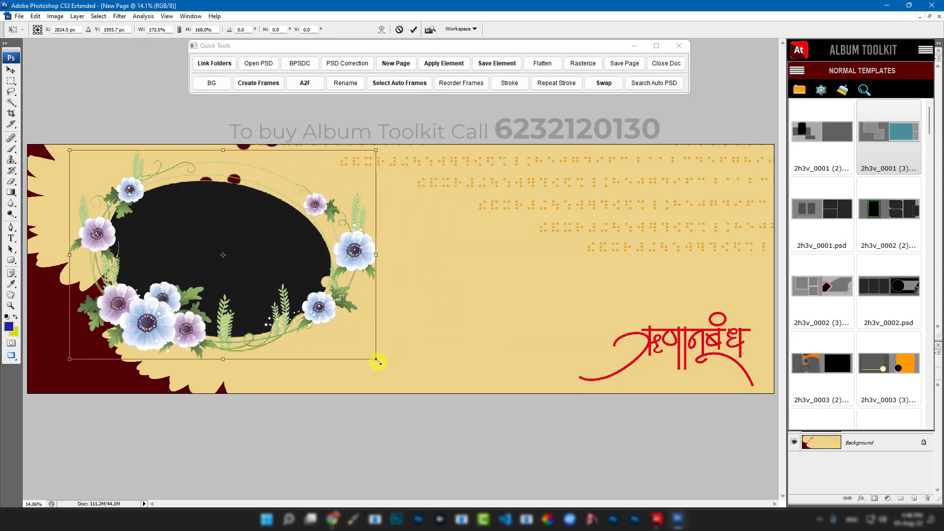
drag(378, 362, 413, 390)
drag(317, 309, 294, 304)
key(Return)
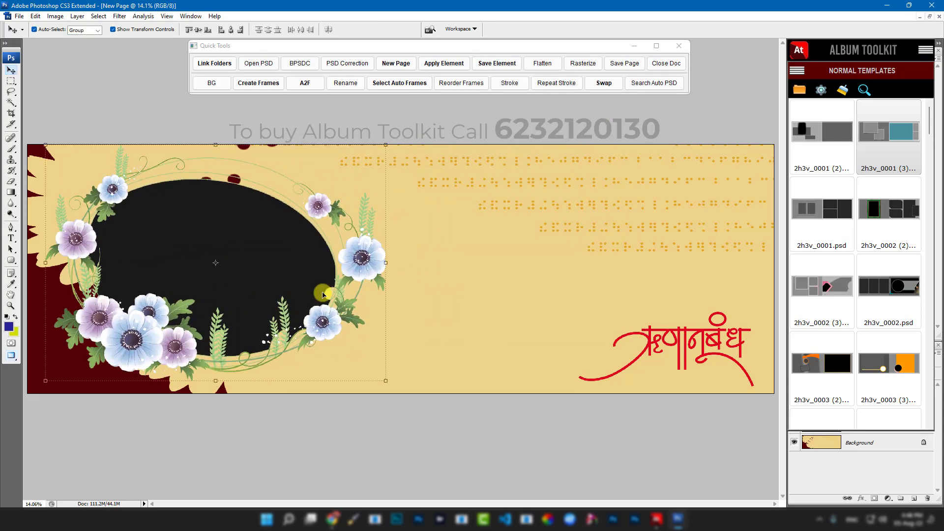
Step: Replace the page's wallpaper with Album BG (27).JPG
click(434, 63)
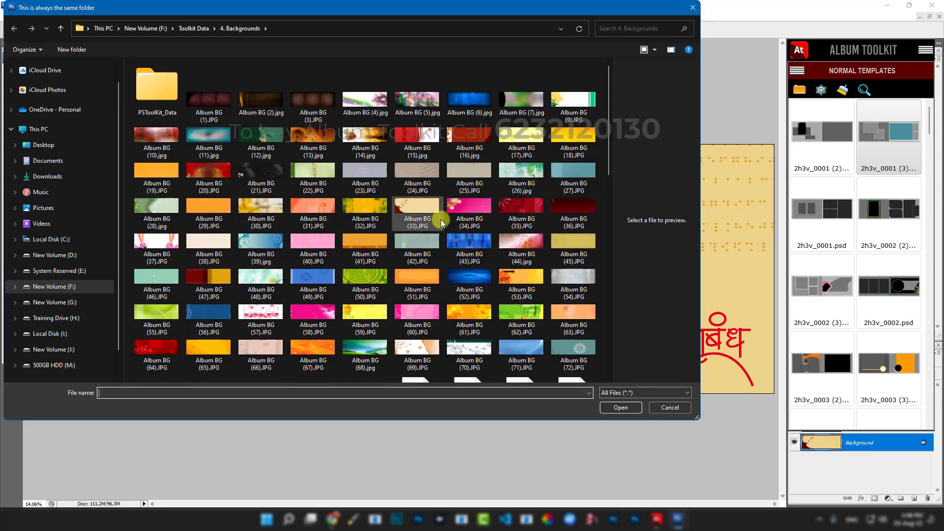
double_click(571, 174)
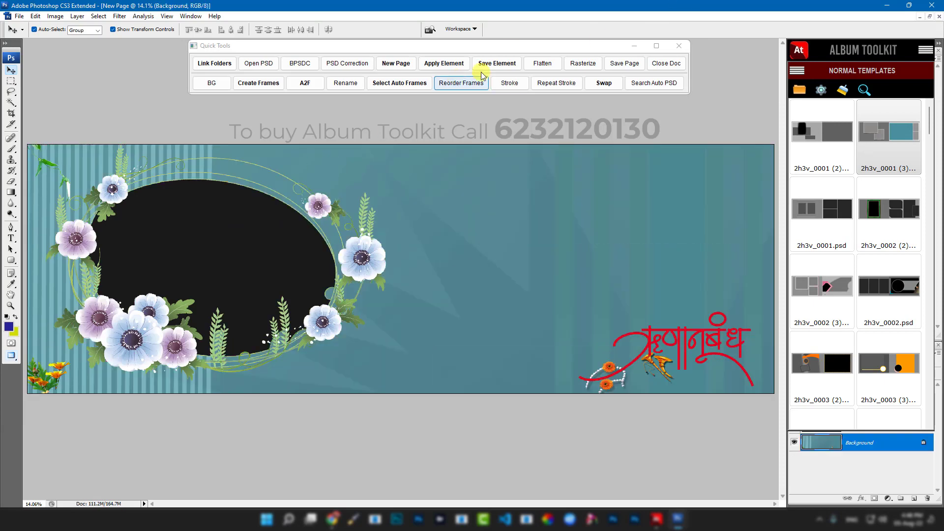
Step: Insert a paint-splatter mask frame, enlarge it to about 187% by 189% and place it in the middle of the page
click(447, 66)
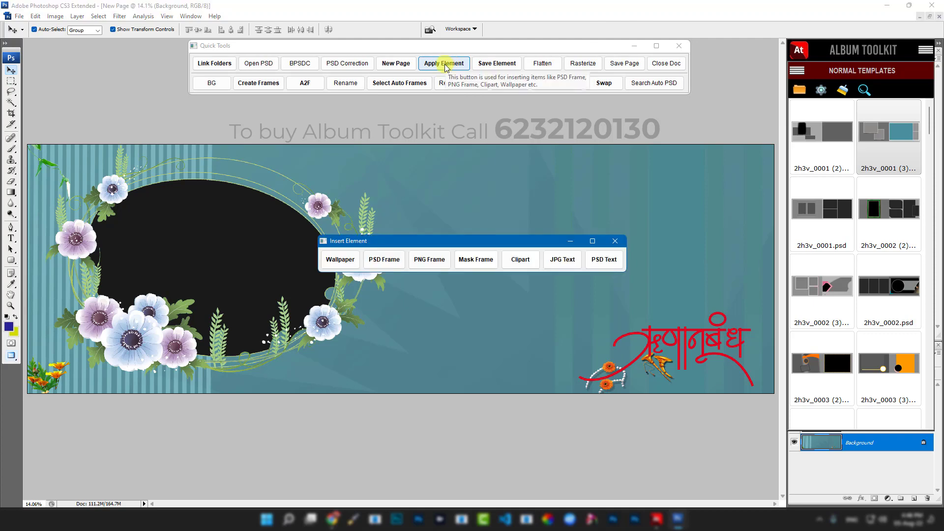
click(469, 262)
double_click(459, 161)
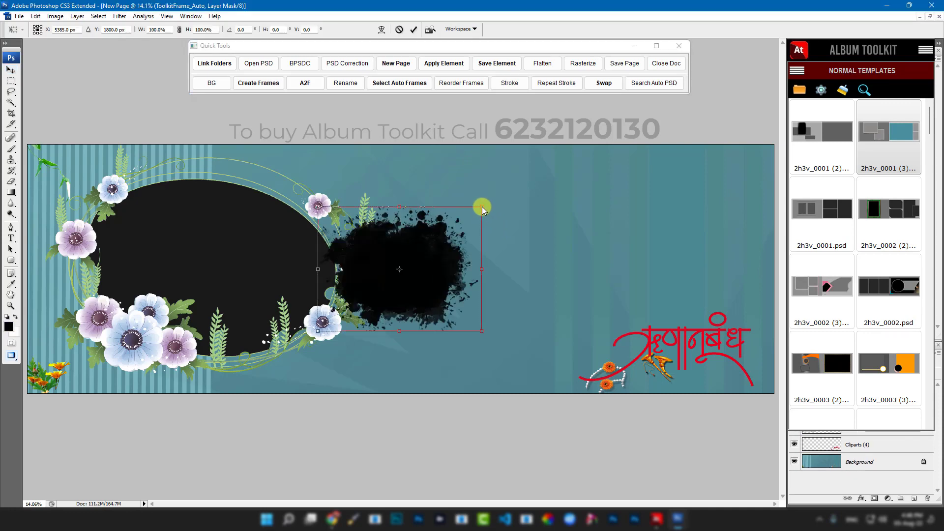
drag(482, 206, 624, 95)
drag(605, 126, 605, 182)
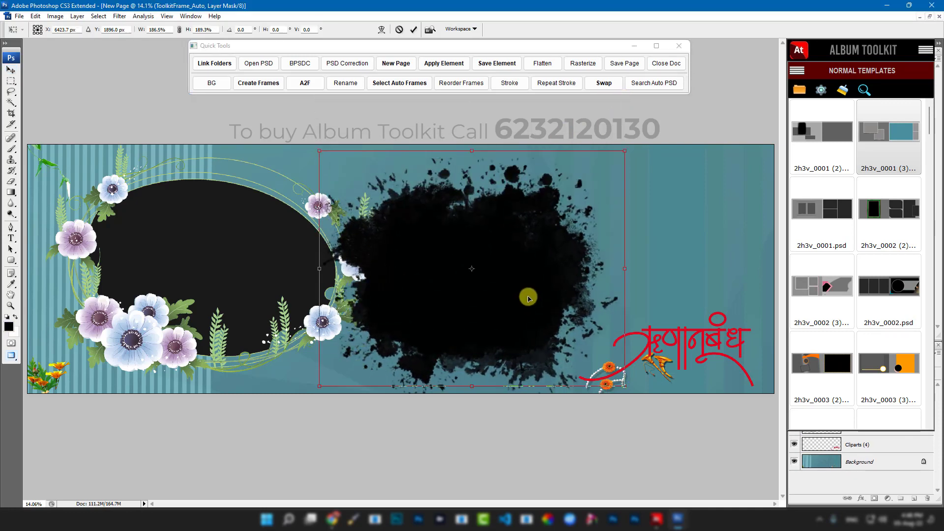
drag(529, 298, 533, 292)
key(Return)
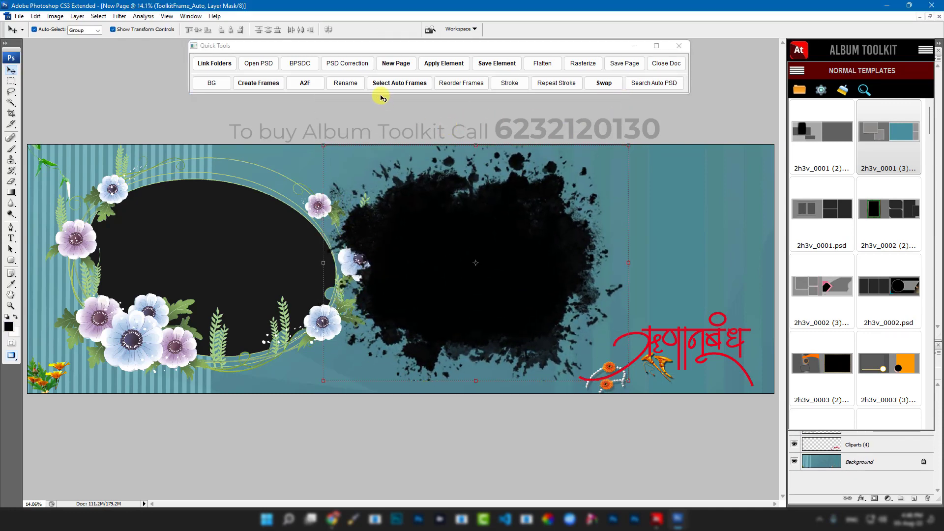
Step: Insert the circular frame New PSD Frame (22).psd, shrink it and place it above the clipart at the page's upper right
click(432, 65)
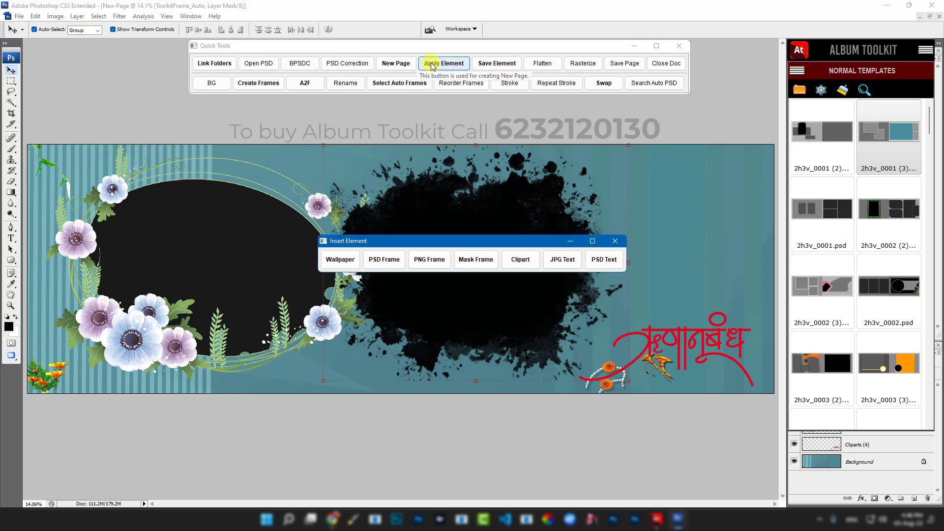
click(386, 261)
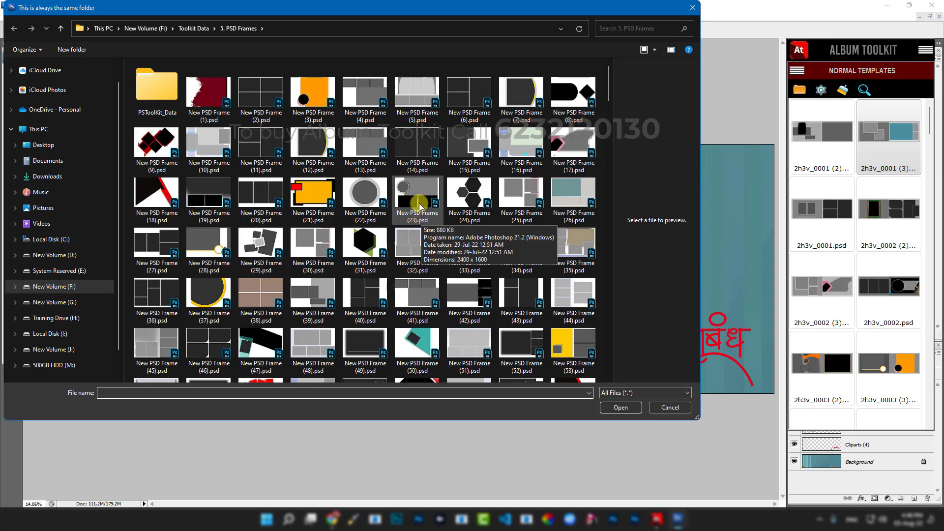
click(369, 193)
double_click(369, 193)
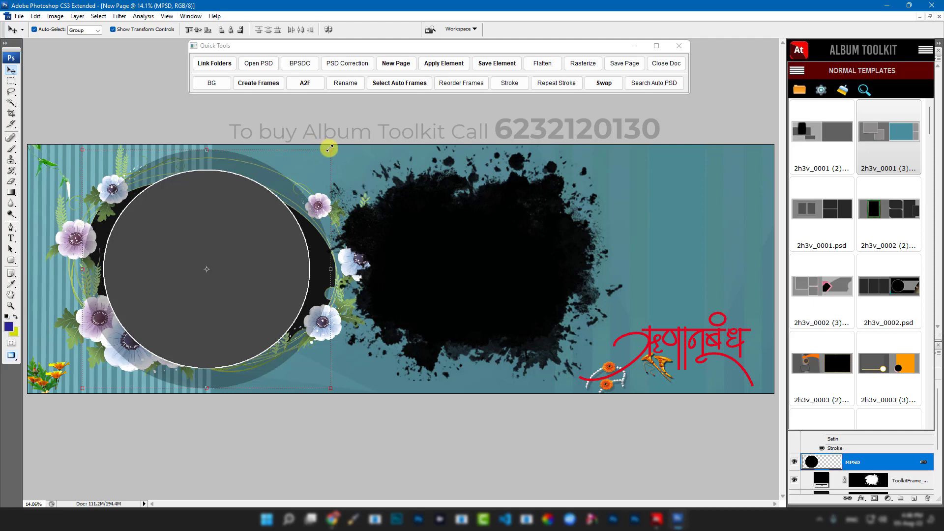
drag(330, 147, 227, 235)
drag(185, 270, 701, 196)
key(Return)
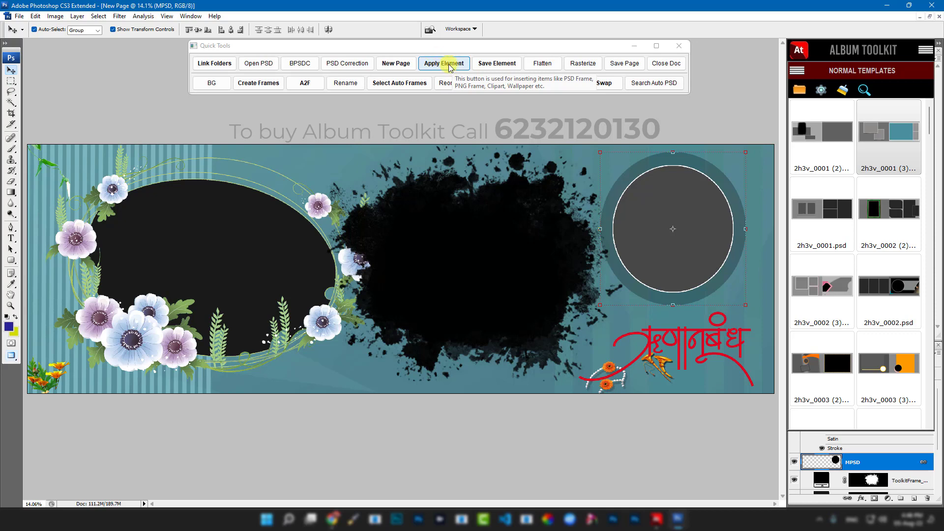
click(449, 67)
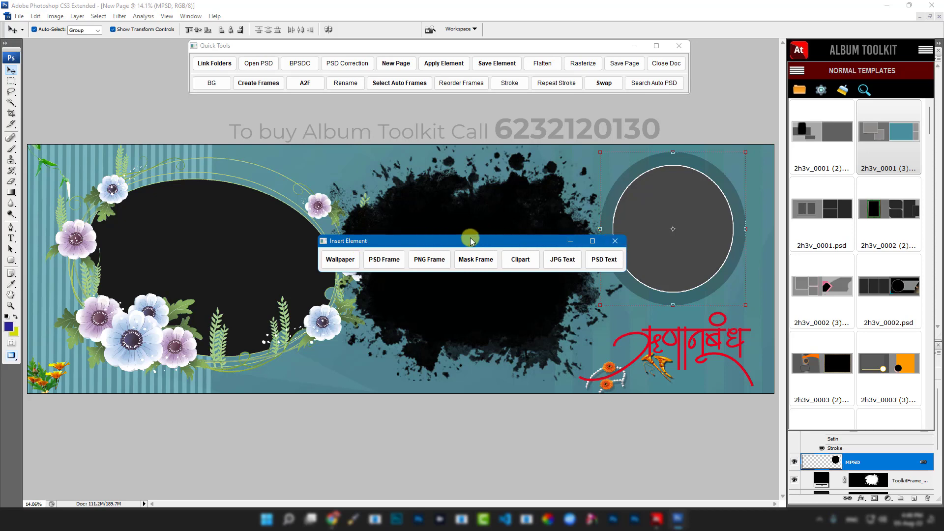
click(615, 241)
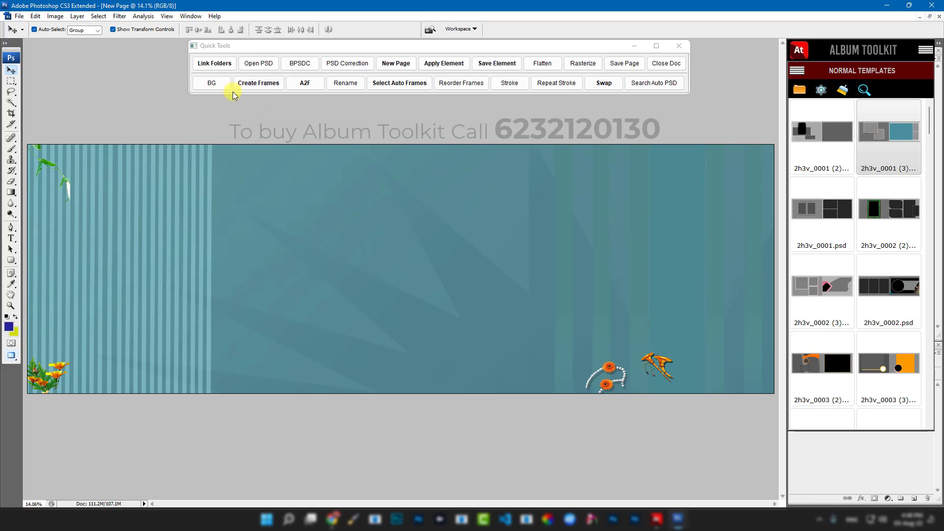
Step: Fill the page background with the linear violet-to-orange gradient preset using the toolkit's gradient background option
click(211, 84)
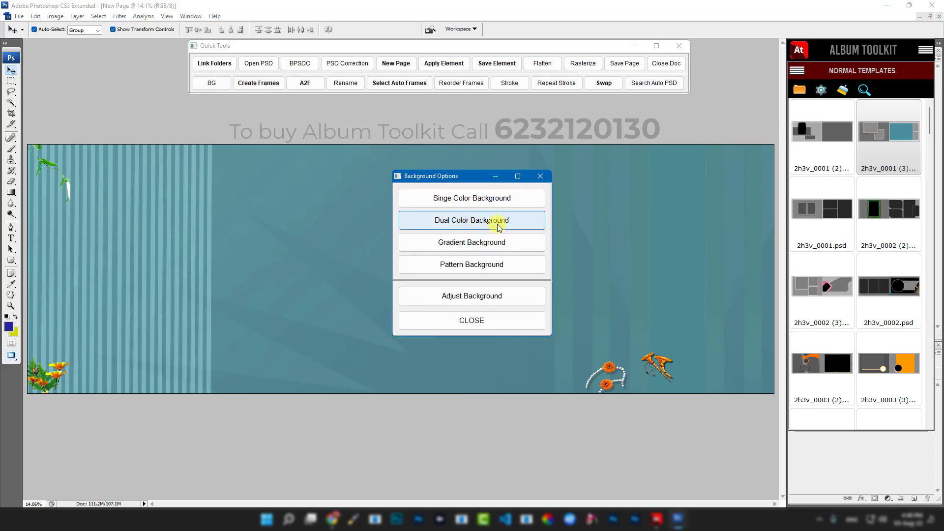
click(472, 243)
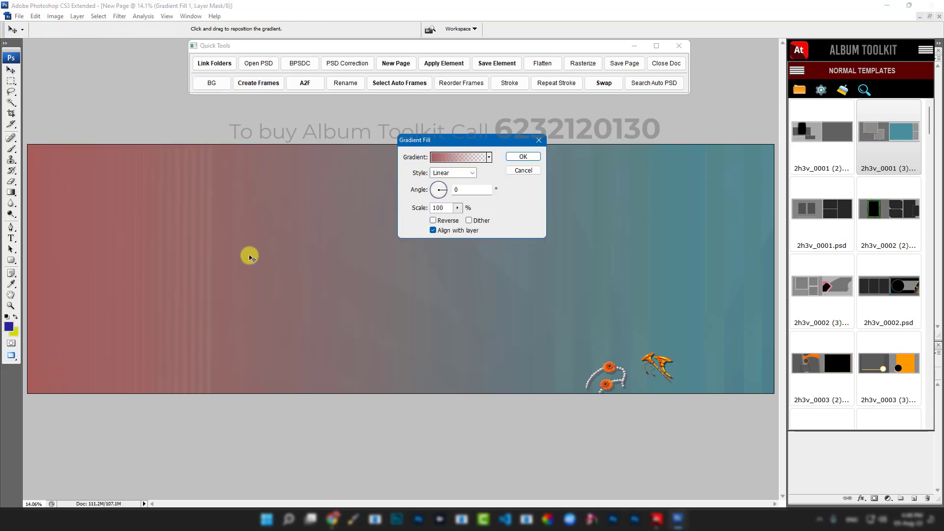
click(489, 157)
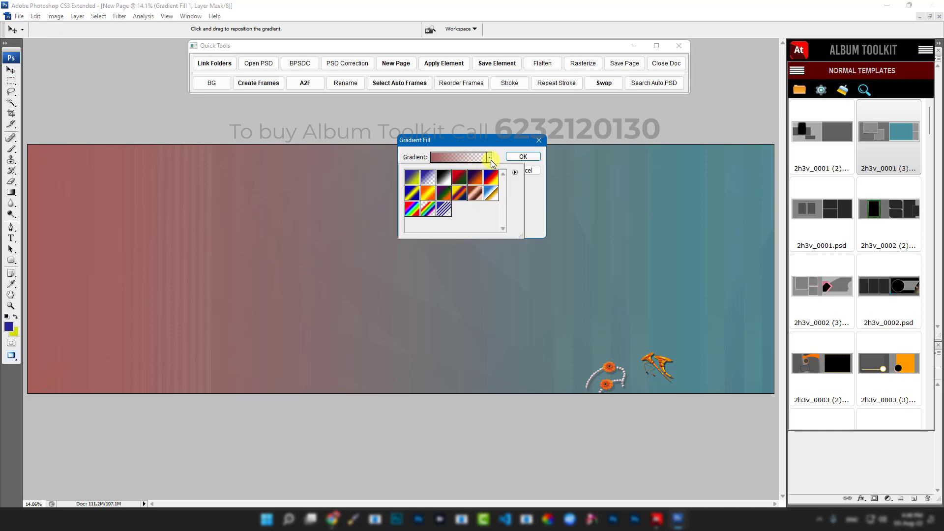
click(479, 181)
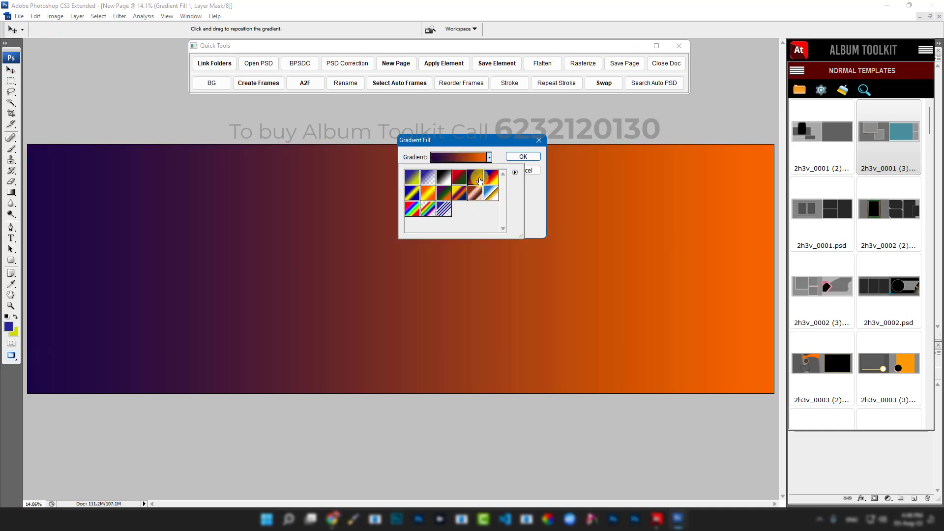
click(522, 157)
click(522, 158)
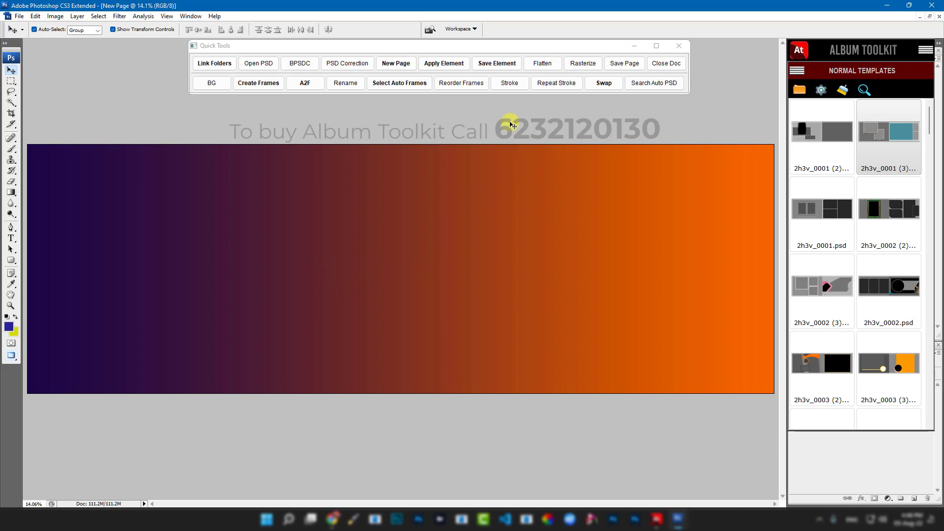
Step: Save the gradient page as a wallpaper element and check for the new file in the 4. Backgrounds folder
click(490, 67)
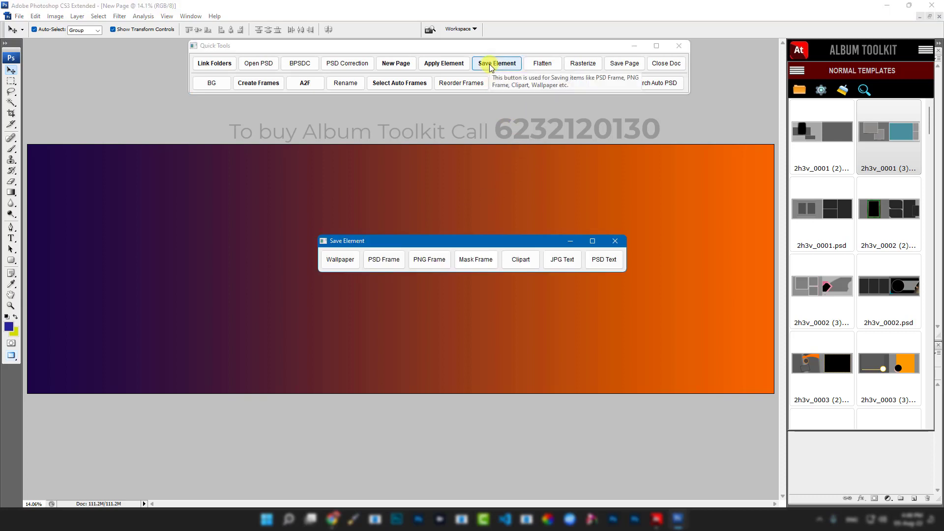
click(341, 262)
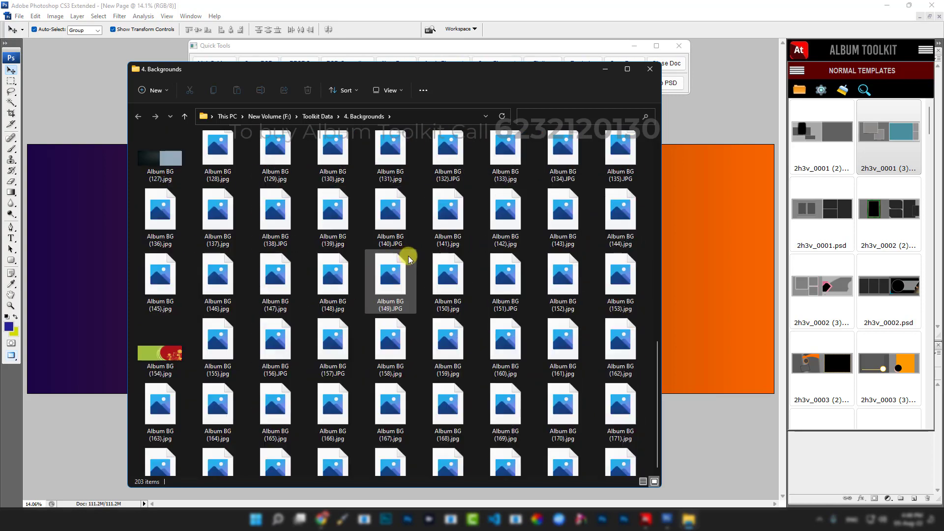
scroll(358, 246, down, 5)
scroll(359, 241, down, 10)
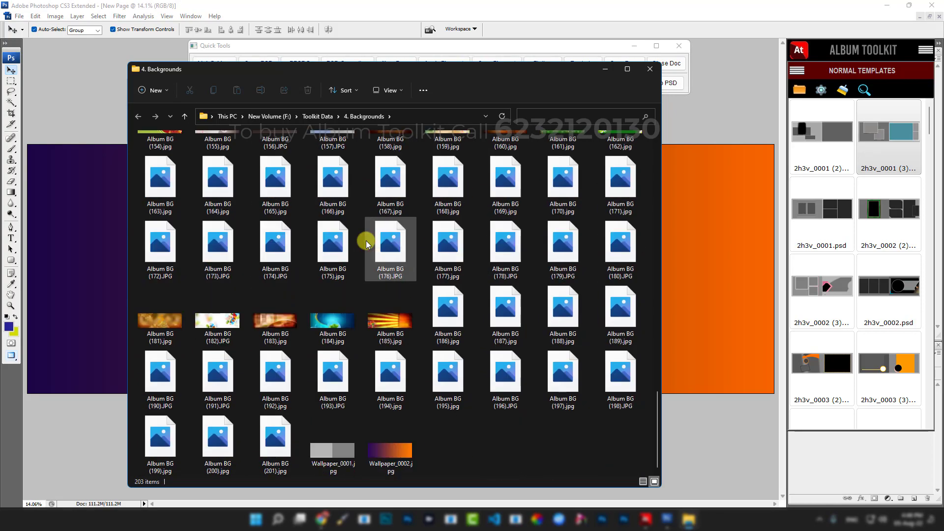
click(650, 69)
Step: Create a new 12x36 page at 300 DPI and apply the saved wallpaper Wallpaper_0002.jpg to it
click(394, 63)
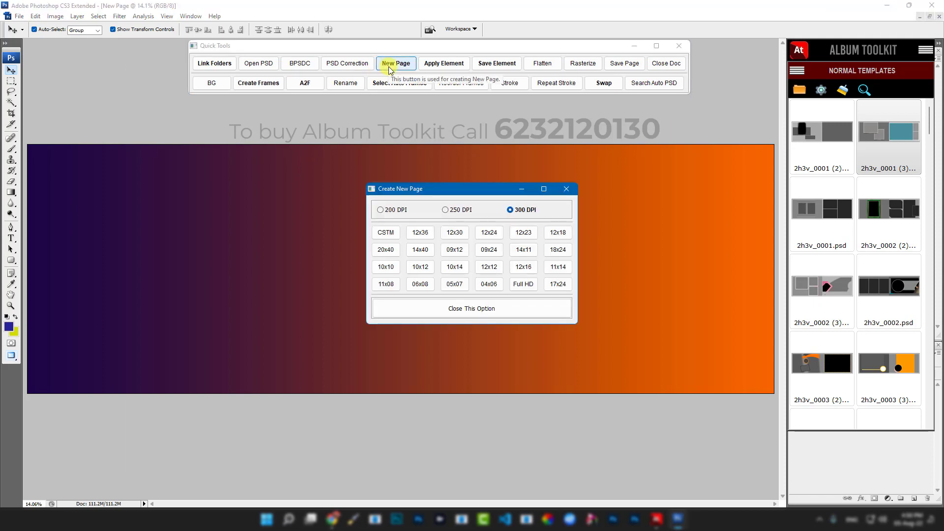
click(418, 232)
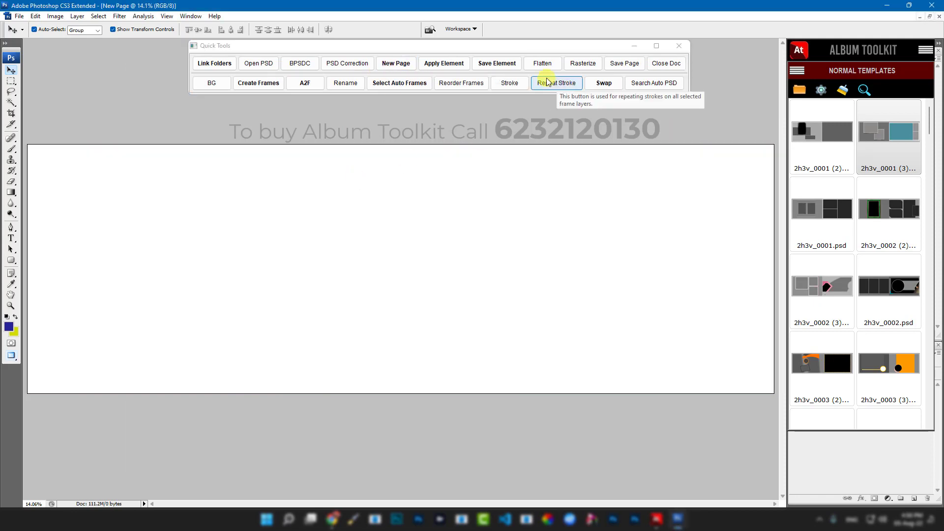
click(444, 63)
click(344, 256)
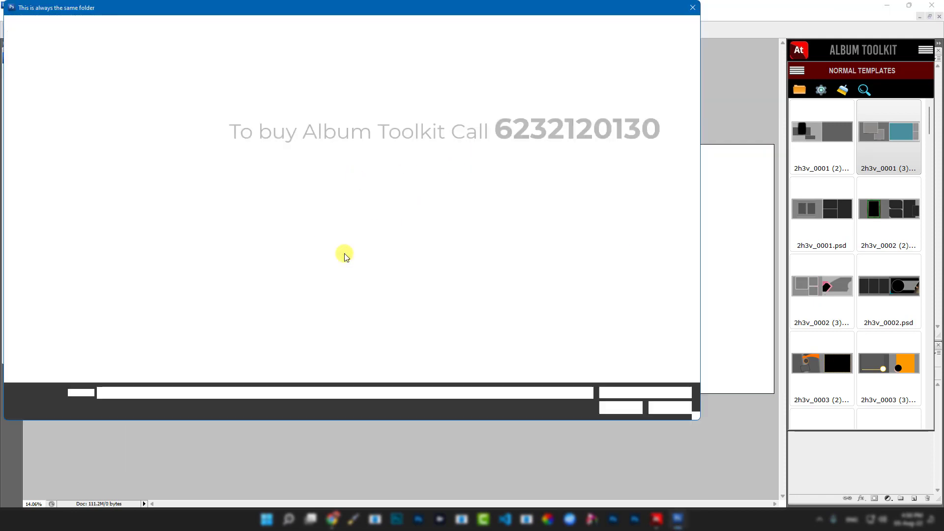
scroll(452, 344, down, 10)
double_click(360, 357)
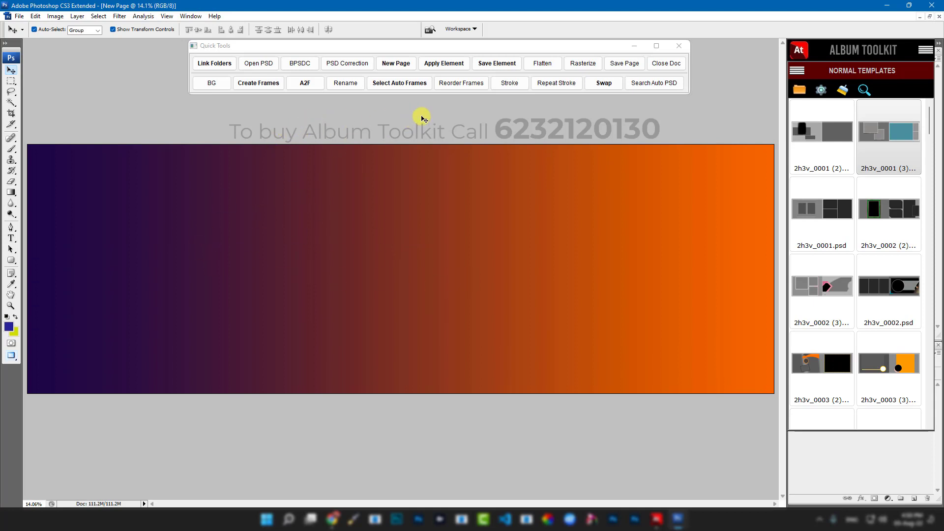
Step: Select the right half of the page with the Rectangular Marquee and insert the wallpaper Album BG (50).JPG into it
click(10, 82)
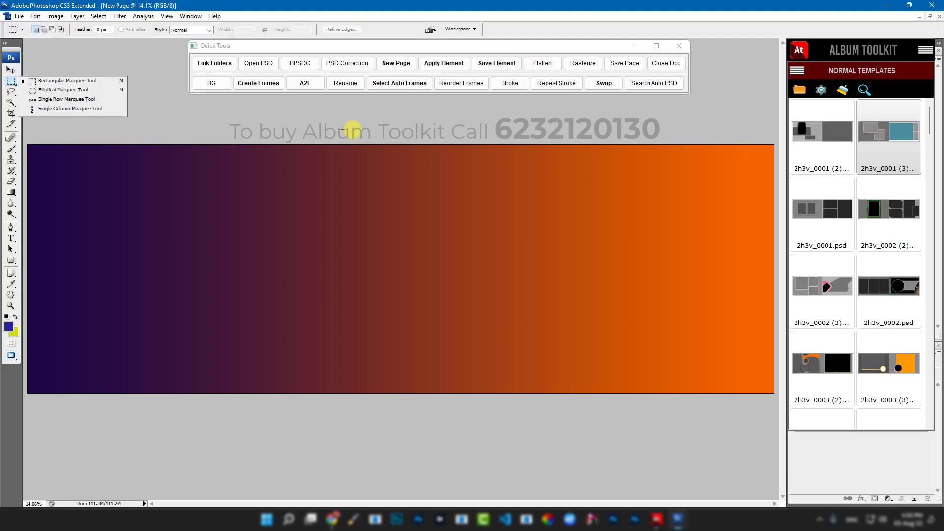
drag(391, 123, 893, 437)
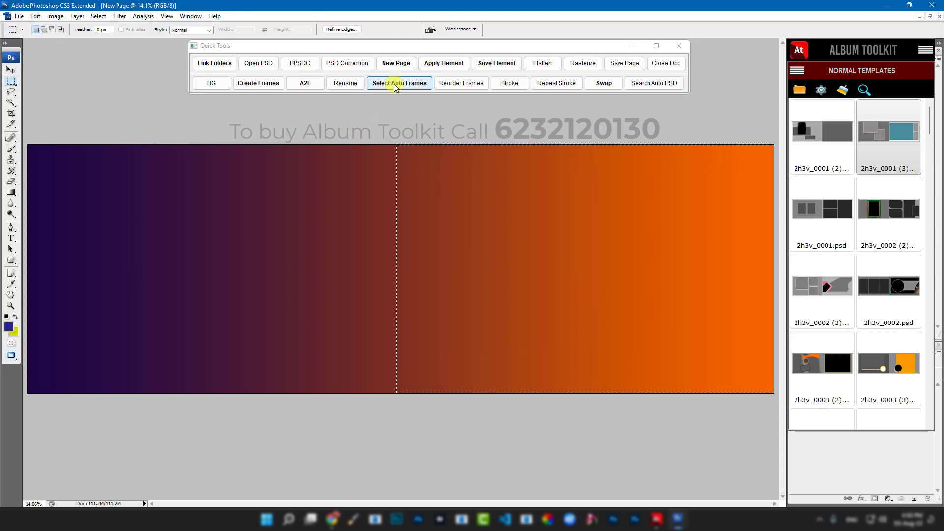
click(444, 71)
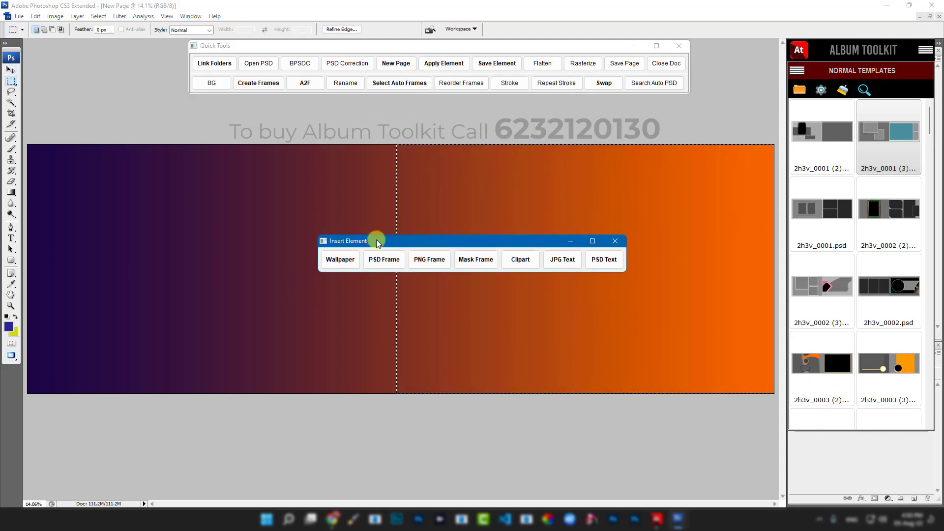
click(338, 261)
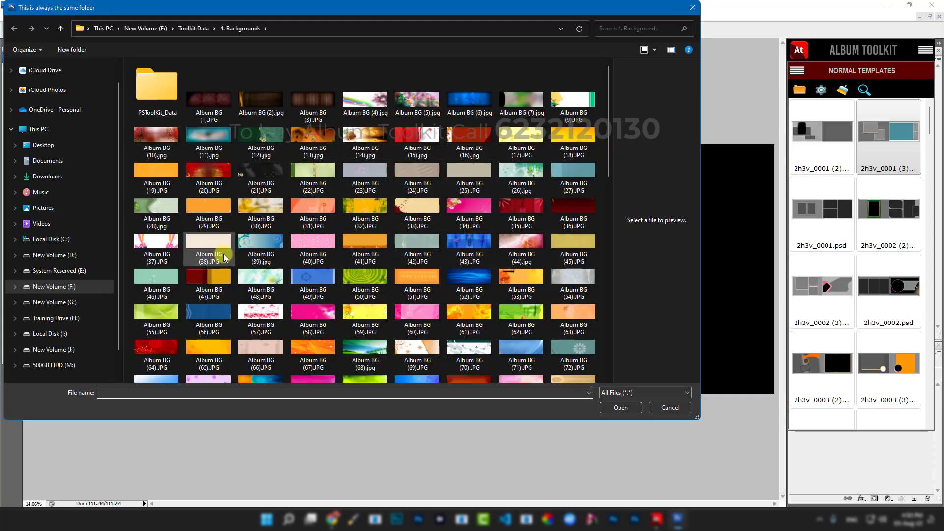
double_click(370, 276)
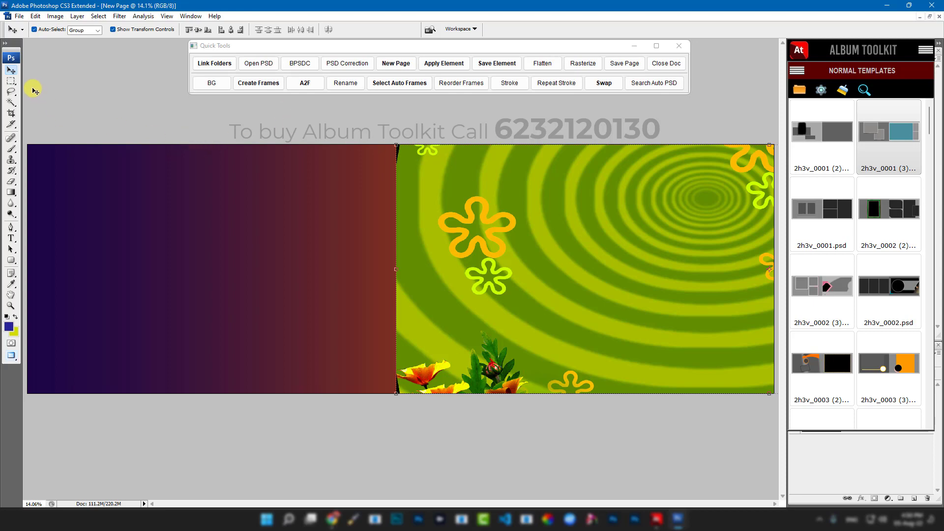
Step: Select a narrow full-height strip along the page's left edge and insert the wallpaper Album BG (50).JPG into it
click(11, 82)
click(61, 83)
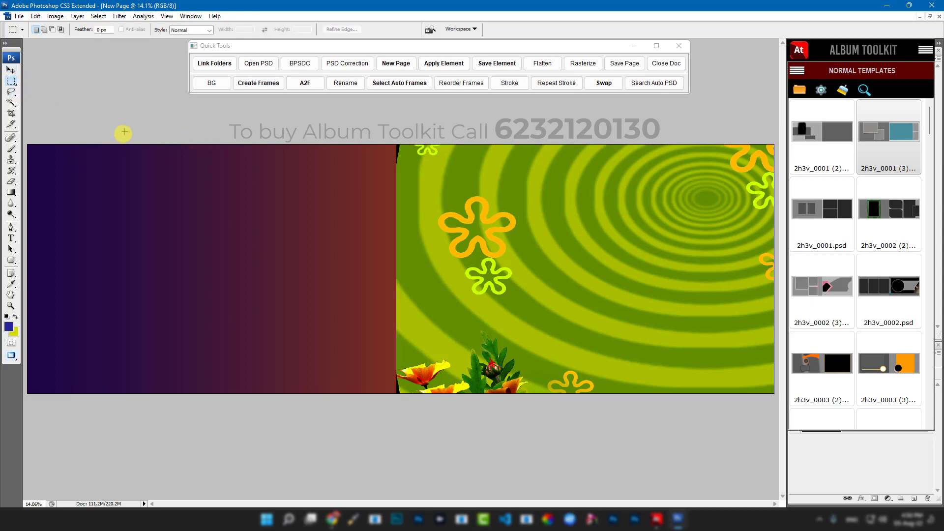
drag(40, 358, 22, 399)
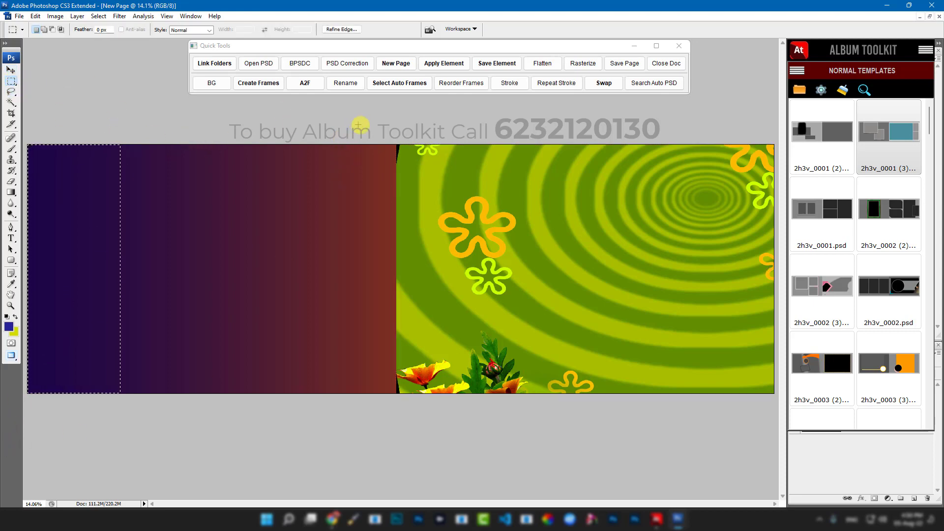
click(444, 68)
click(339, 259)
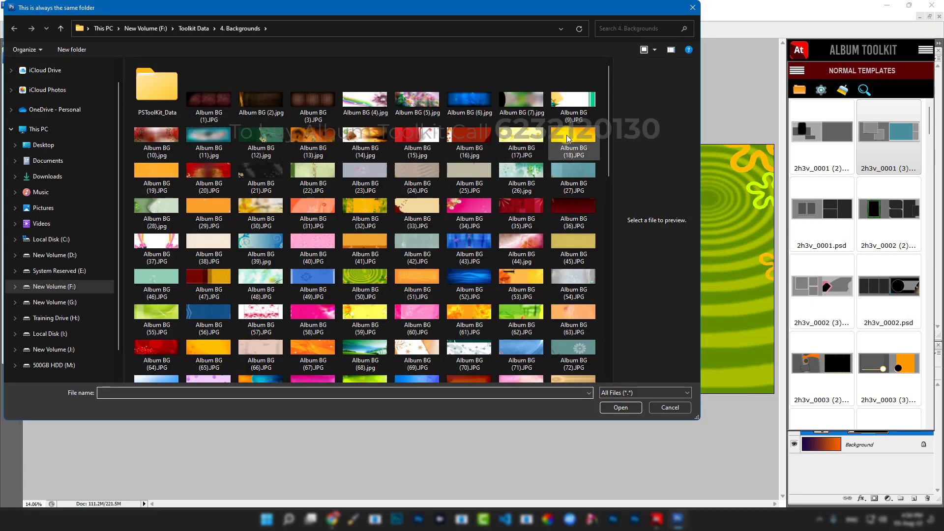
double_click(367, 279)
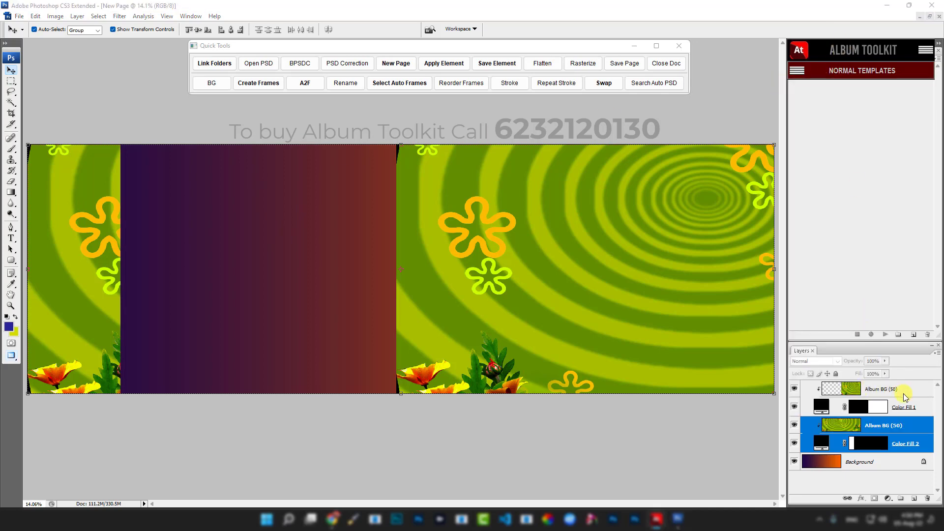
Step: Select all layers from Album BG (50) down to Background, save them as a wallpaper element and check the 4. Backgrounds folder
click(903, 392)
ctrl+click(897, 460)
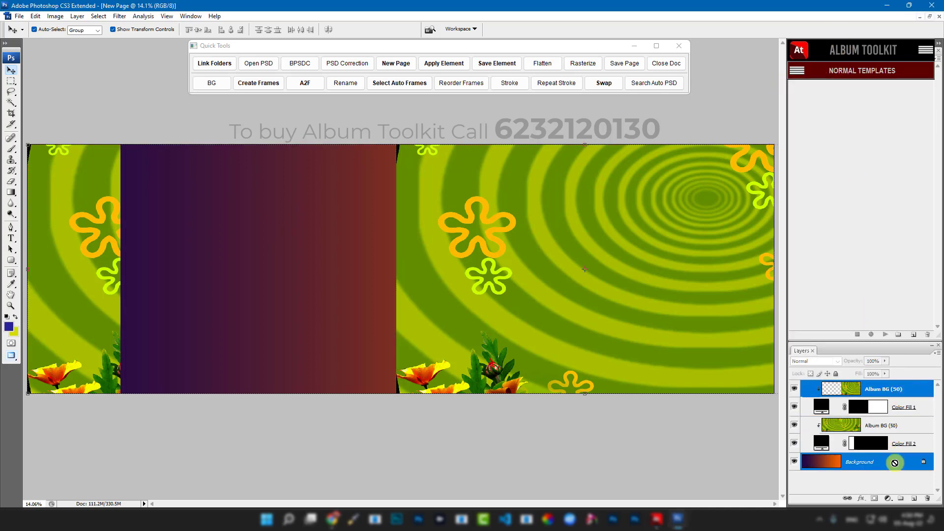
click(904, 388)
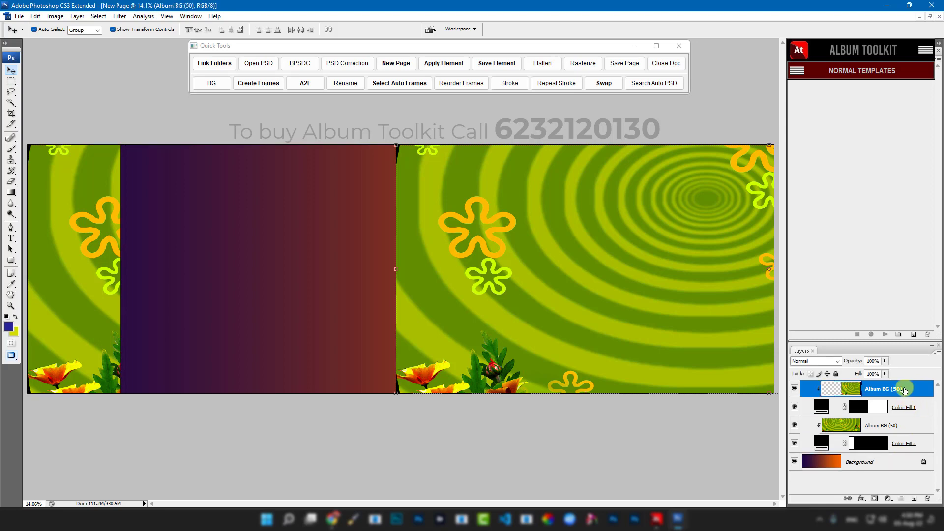
shift+click(898, 459)
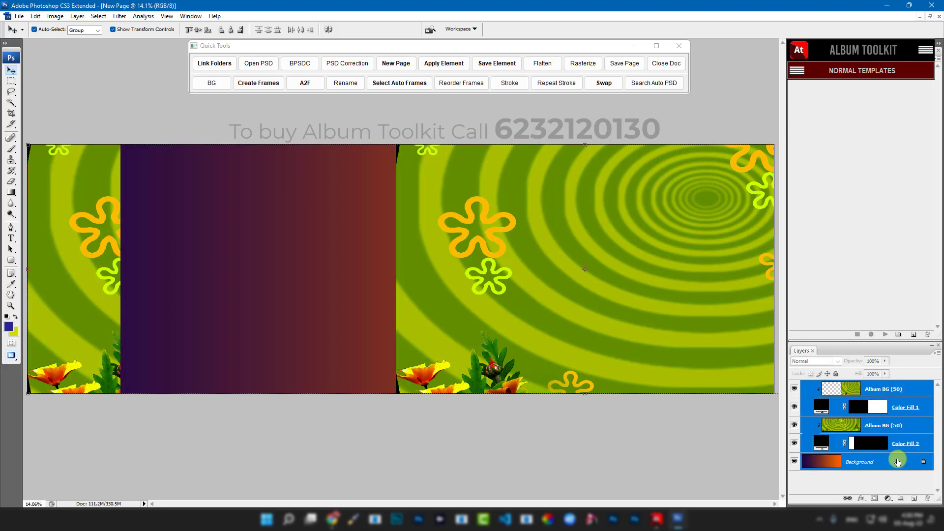
click(501, 67)
click(330, 261)
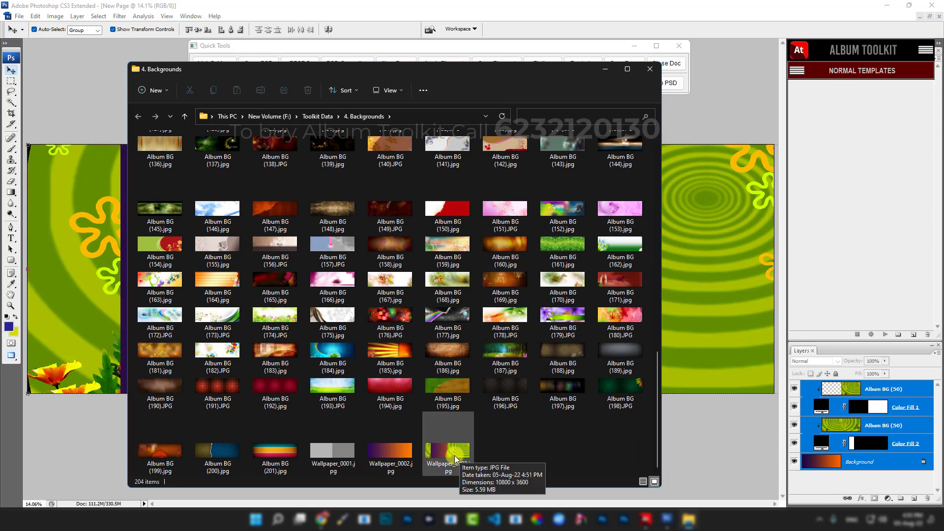
click(649, 69)
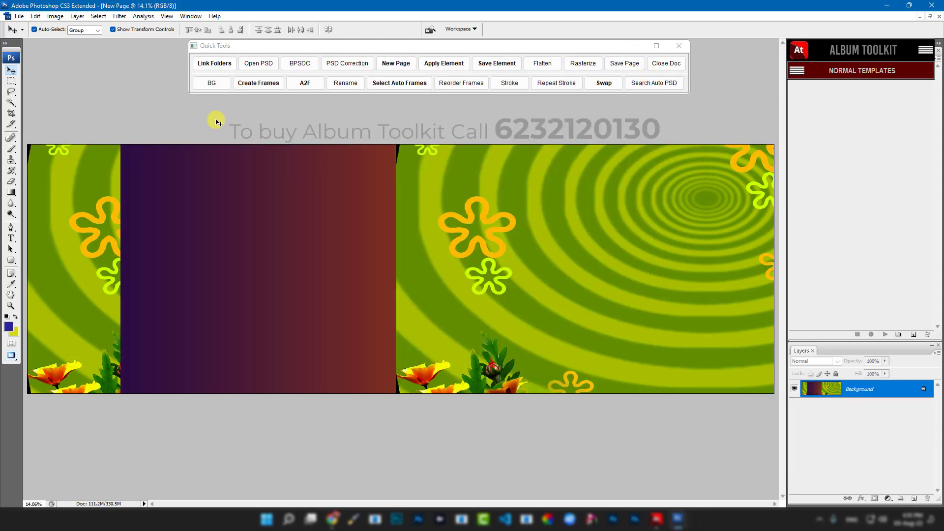
Step: Apply a dual color background with light blue 62c7ed on the left half and white ffffff on the right half
click(212, 84)
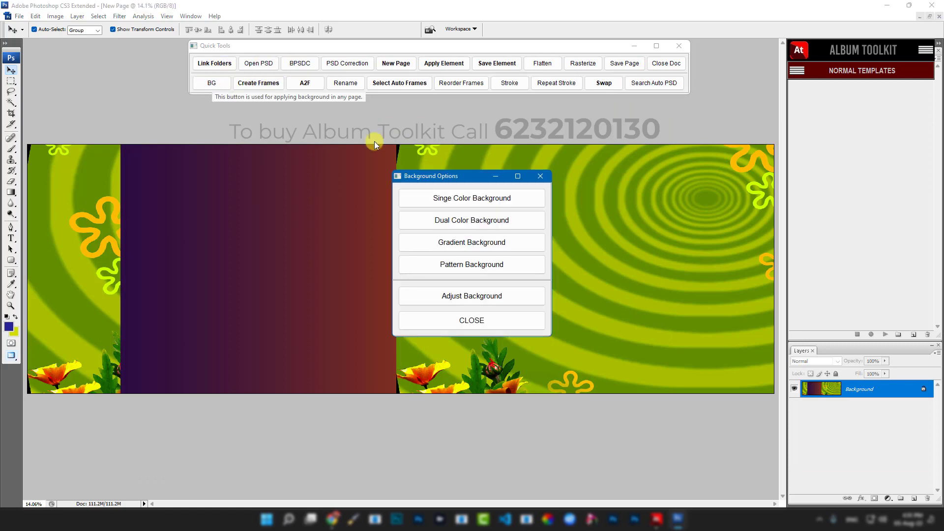
click(471, 222)
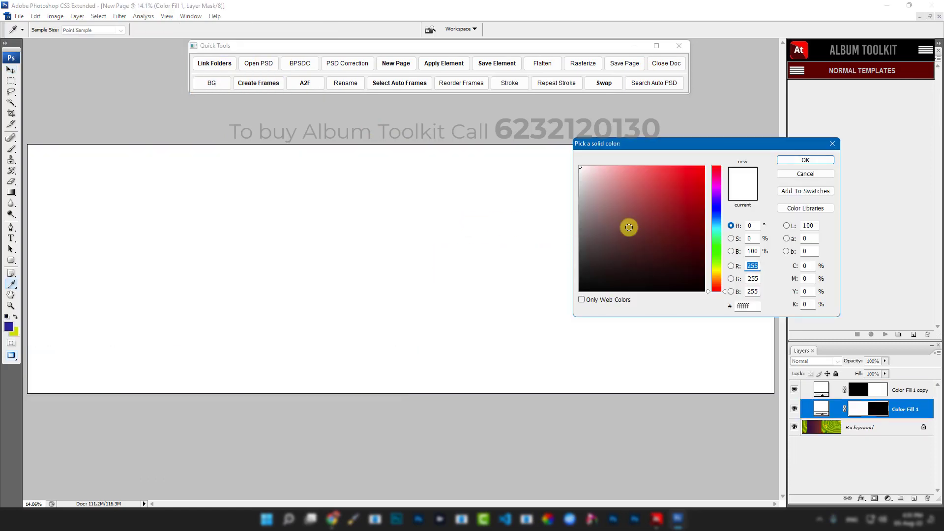
click(717, 224)
click(654, 175)
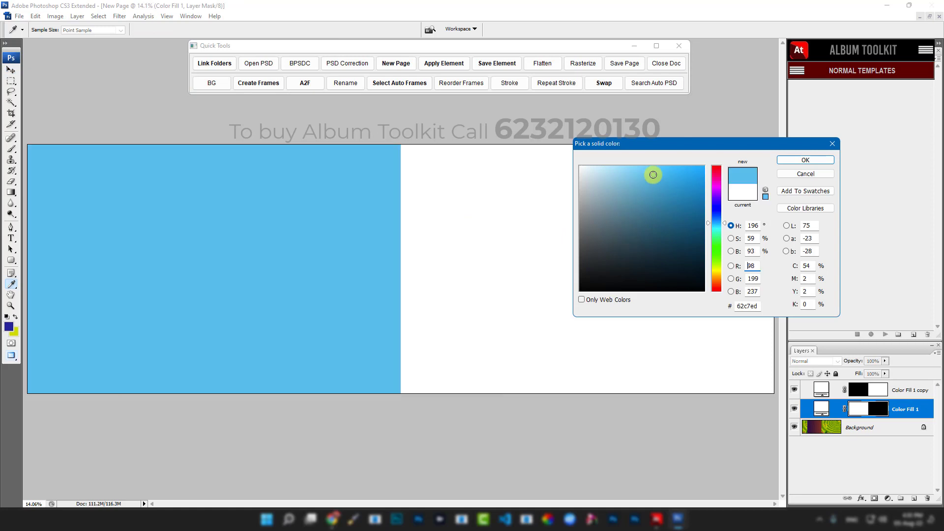
click(789, 162)
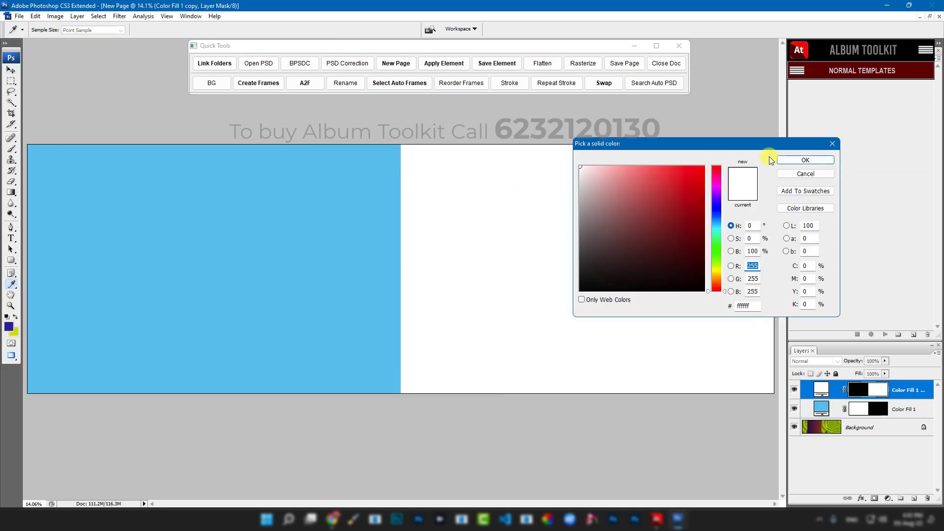
click(787, 159)
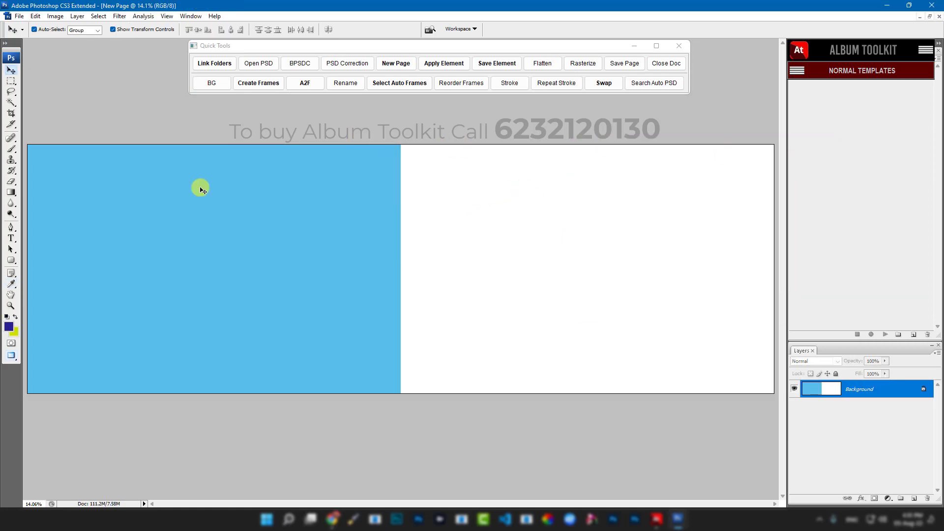
Step: Save the blue-and-white page as a wallpaper element and check for the new file in the 4. Backgrounds folder
click(495, 64)
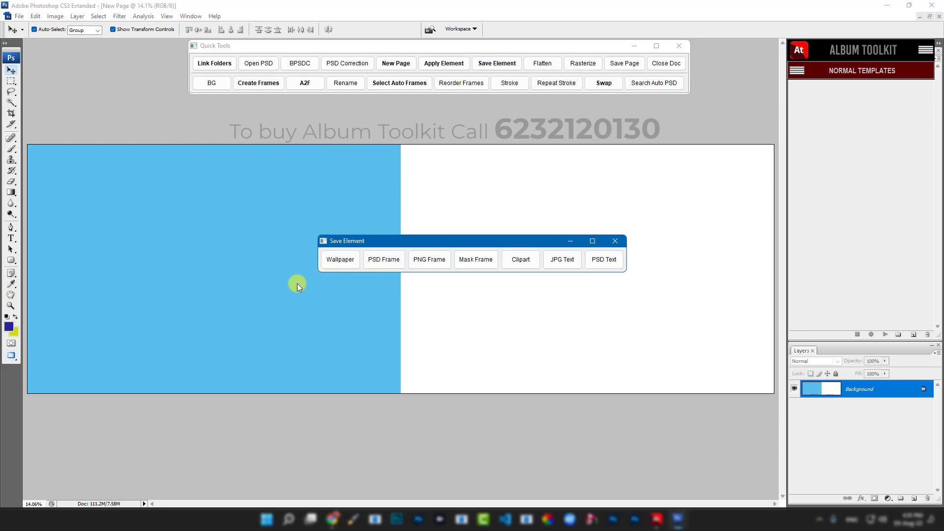
click(338, 259)
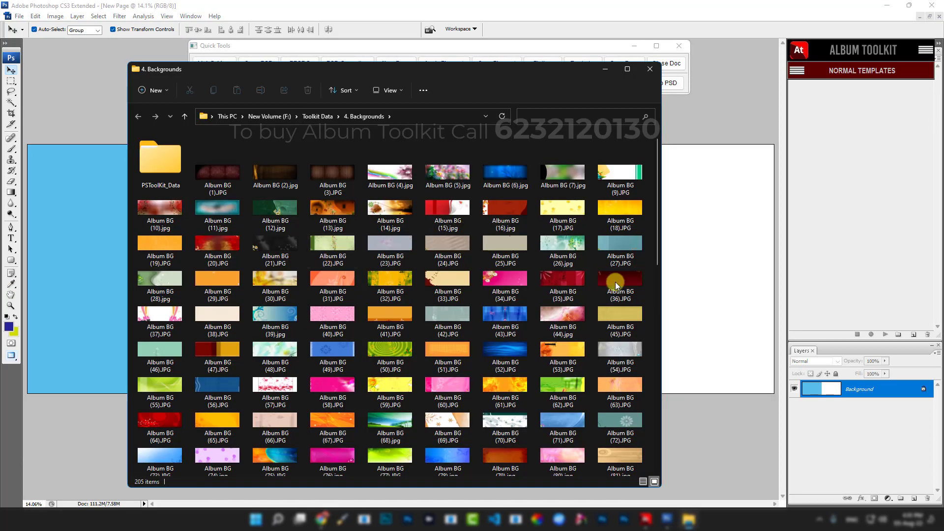
scroll(614, 278, down, 10)
click(507, 460)
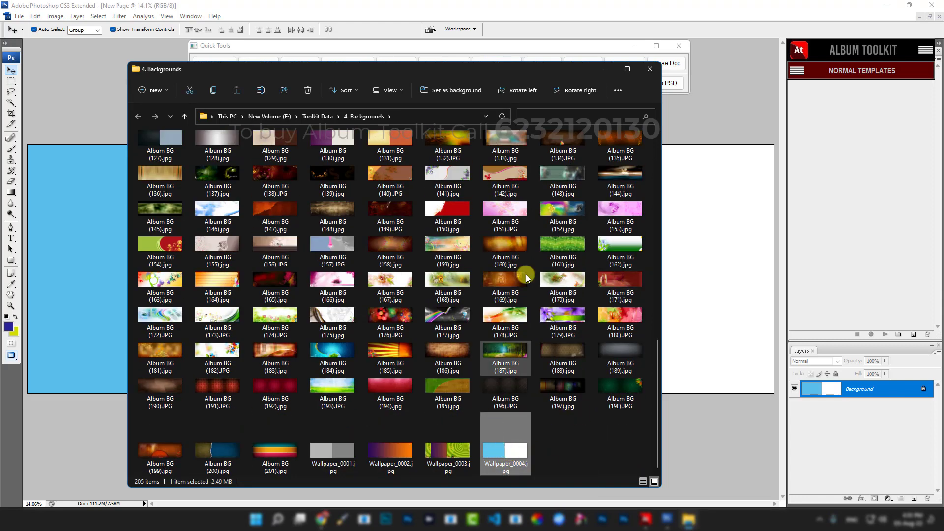
click(650, 71)
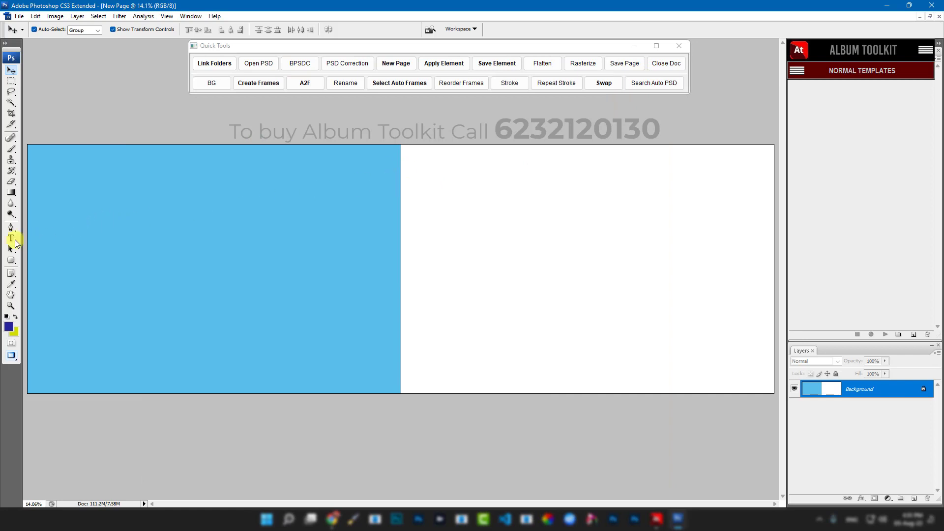
Step: Add the text "Happy" on the white half of the page and scale it up to about 278%
click(11, 238)
click(459, 242)
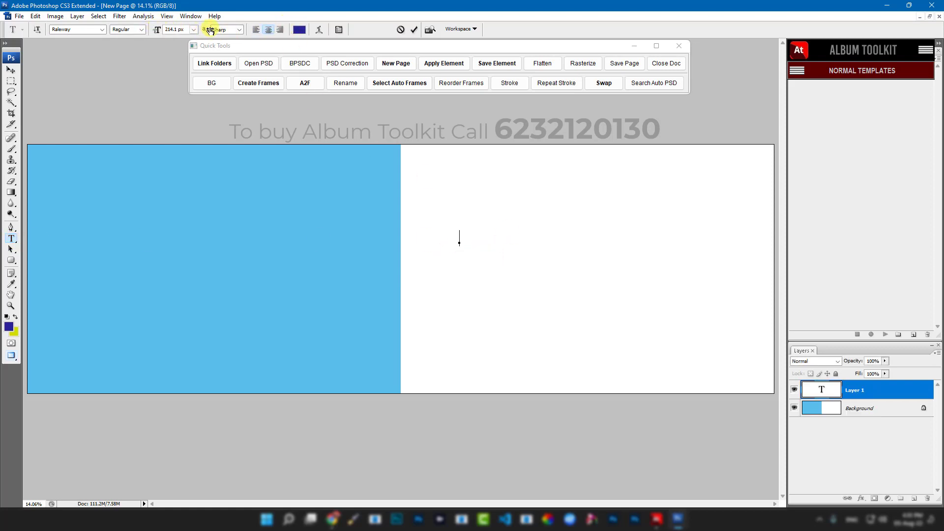
text(Happy)
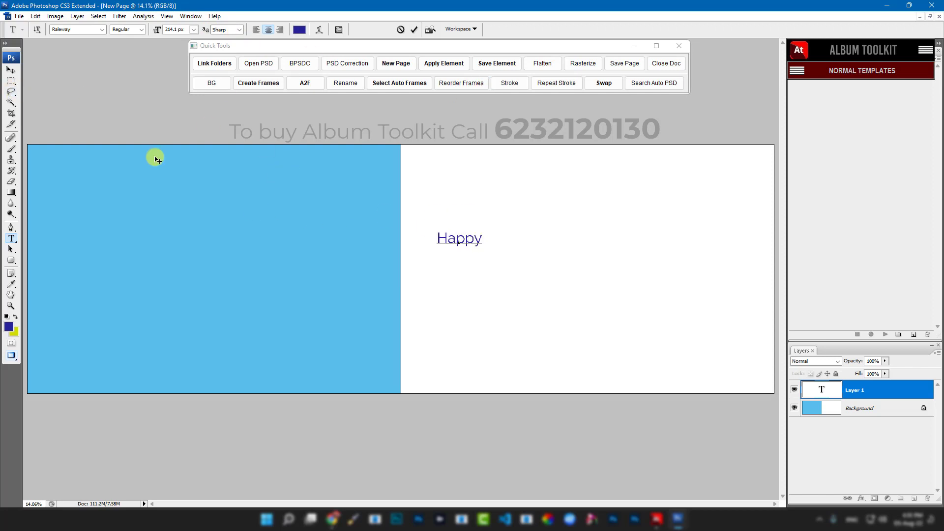
click(11, 71)
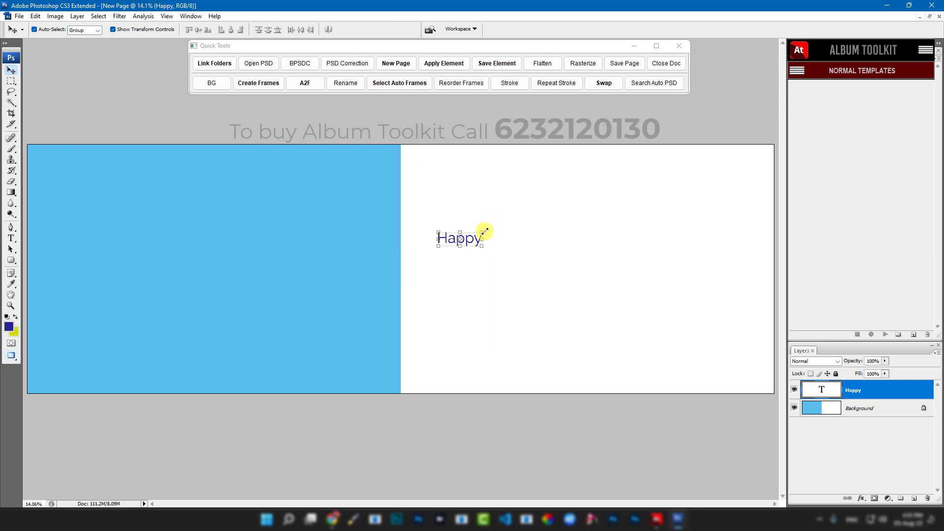
drag(485, 232, 561, 201)
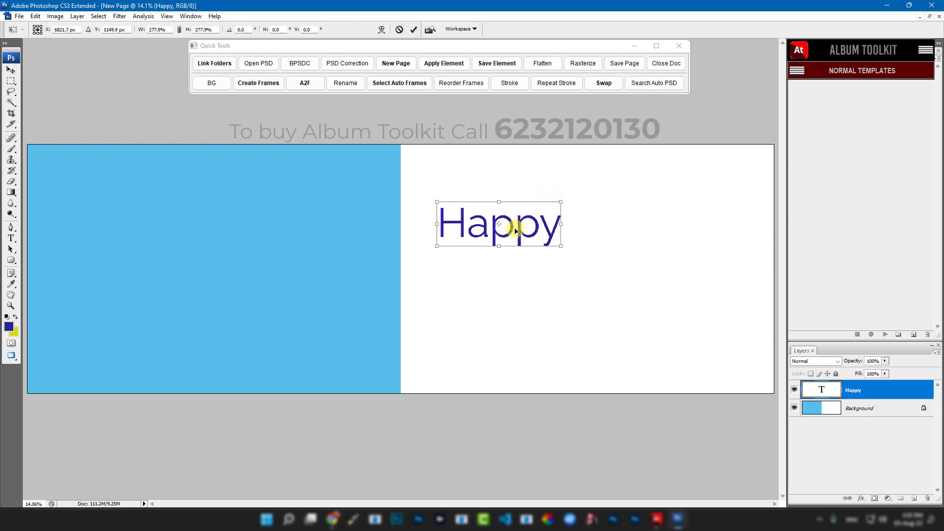
key(Return)
Step: Duplicate the Happy text just below the original and change the copy's wording to "Memories"
drag(519, 231, 527, 274)
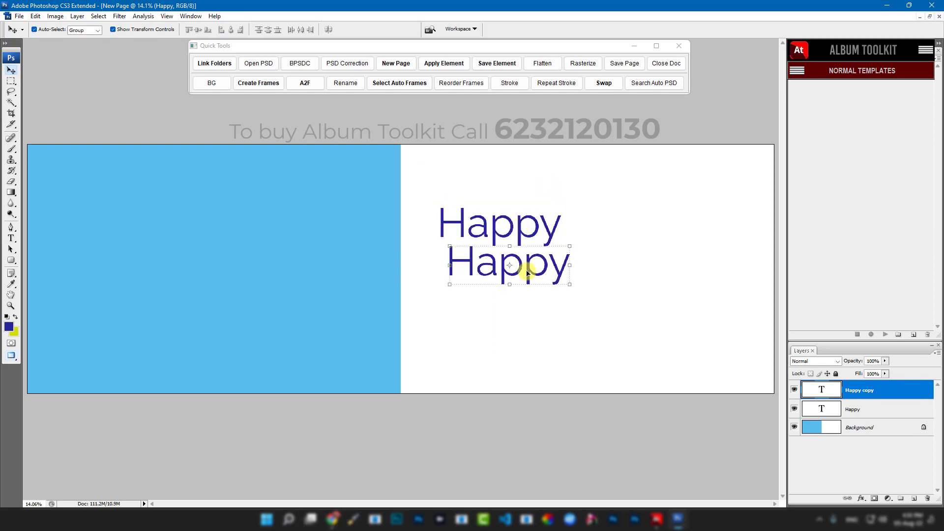
double_click(528, 273)
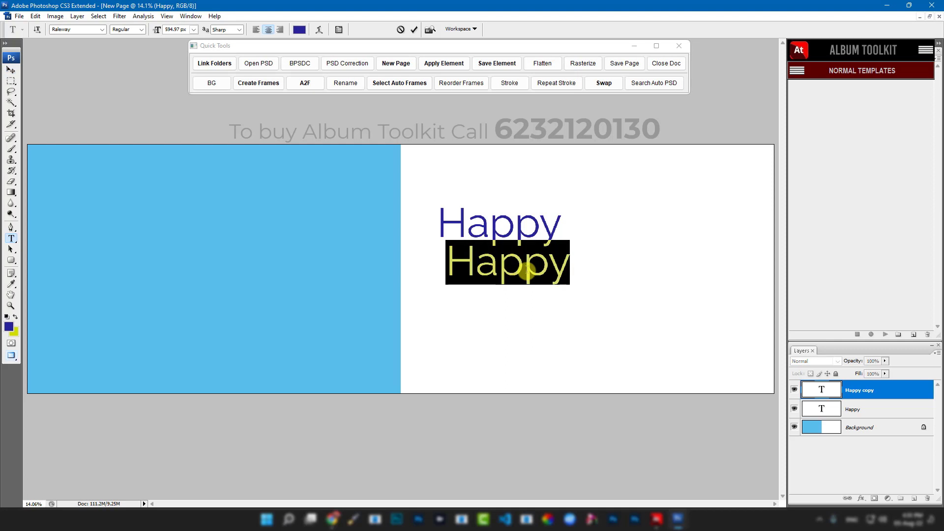
text(Memories)
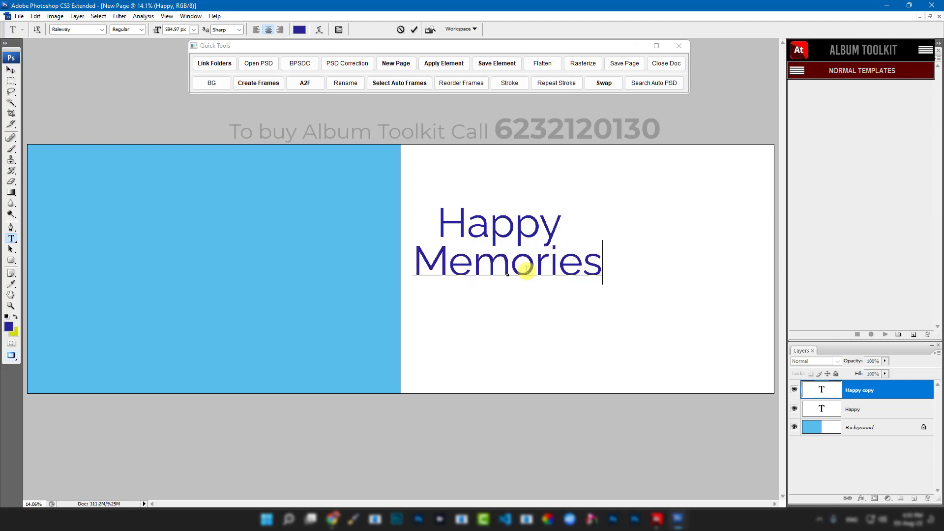
Step: Set the Memories text to the Black font style and shift it right and slightly up, close beneath Happy
double_click(526, 261)
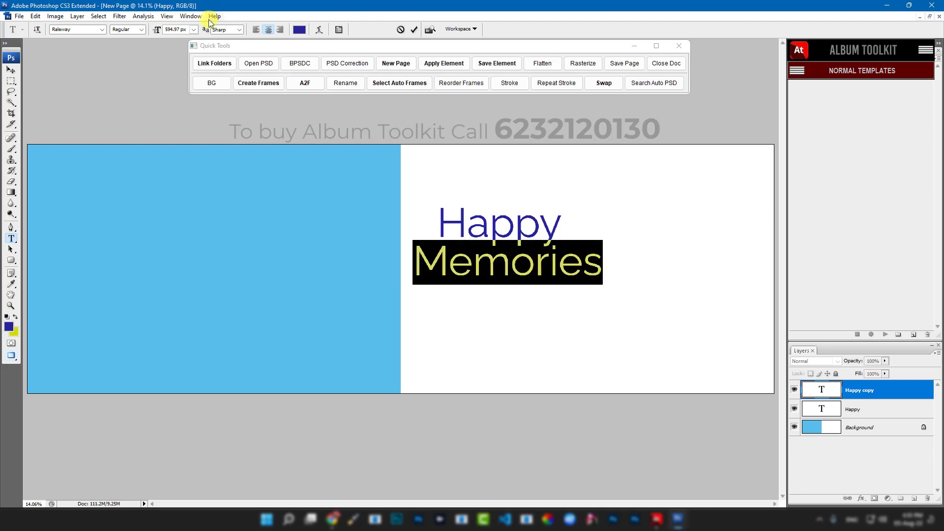
click(142, 30)
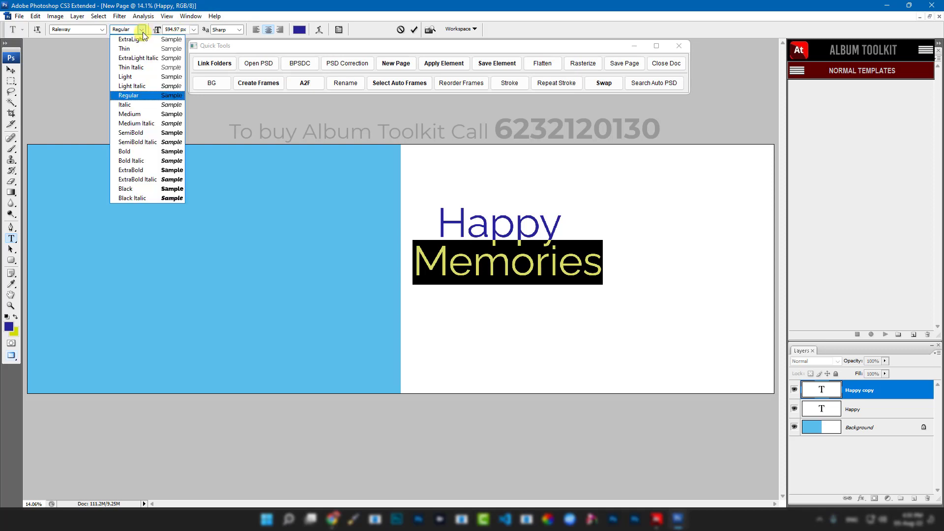
click(150, 190)
click(14, 71)
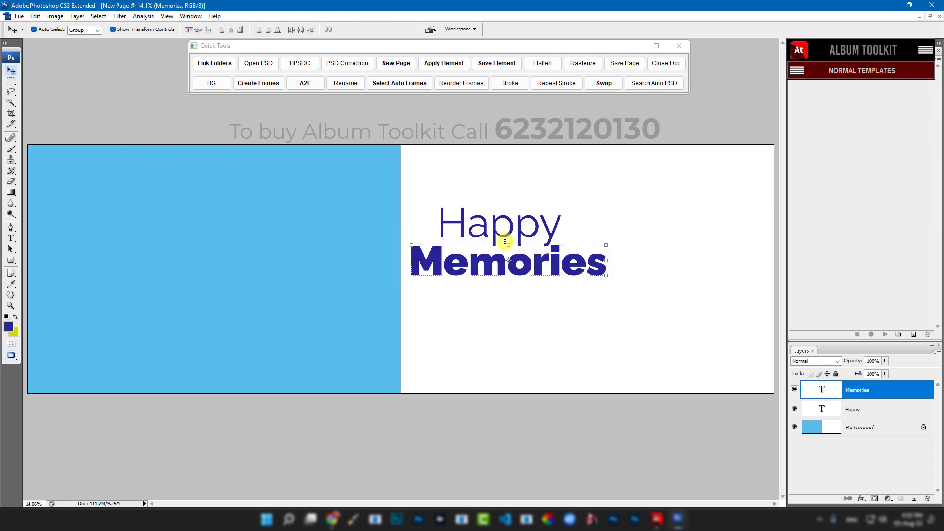
drag(556, 264, 603, 256)
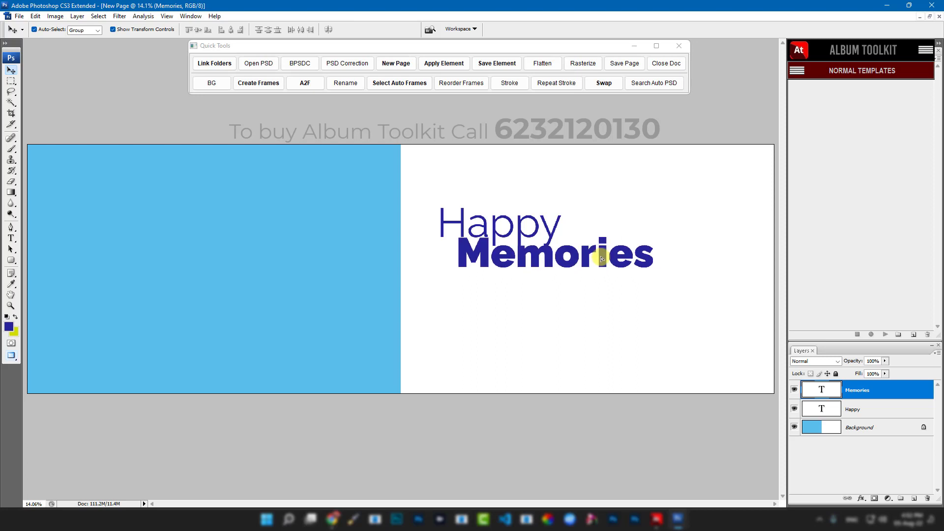
key(t)
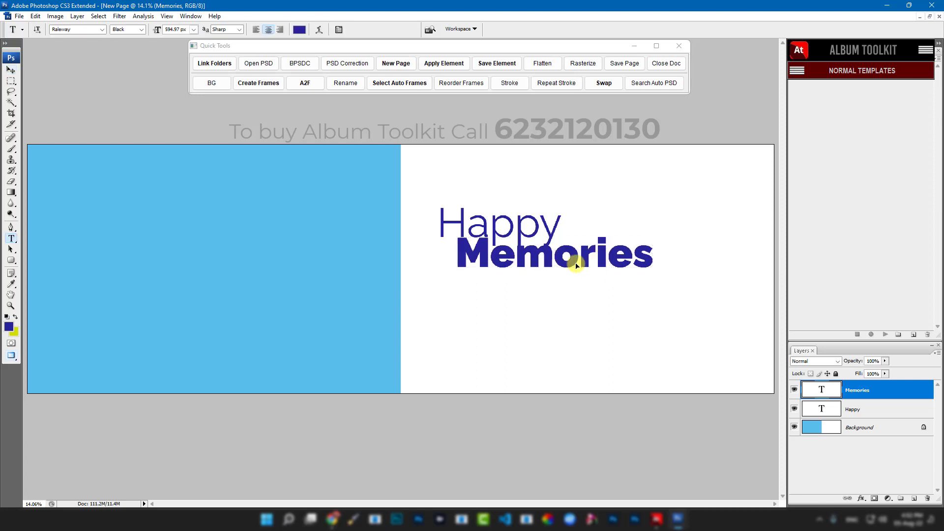
Step: Recolor the Memories text to black
double_click(575, 263)
click(300, 29)
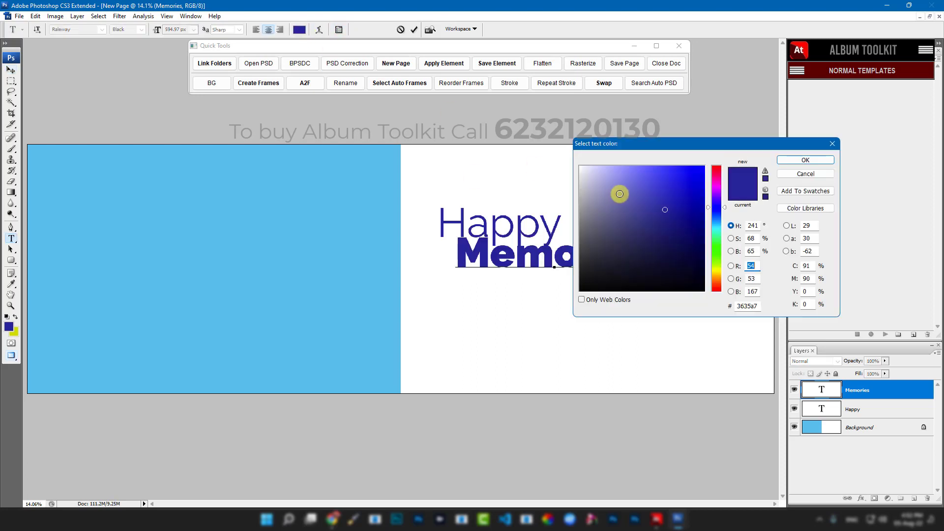
drag(679, 243, 737, 315)
click(798, 160)
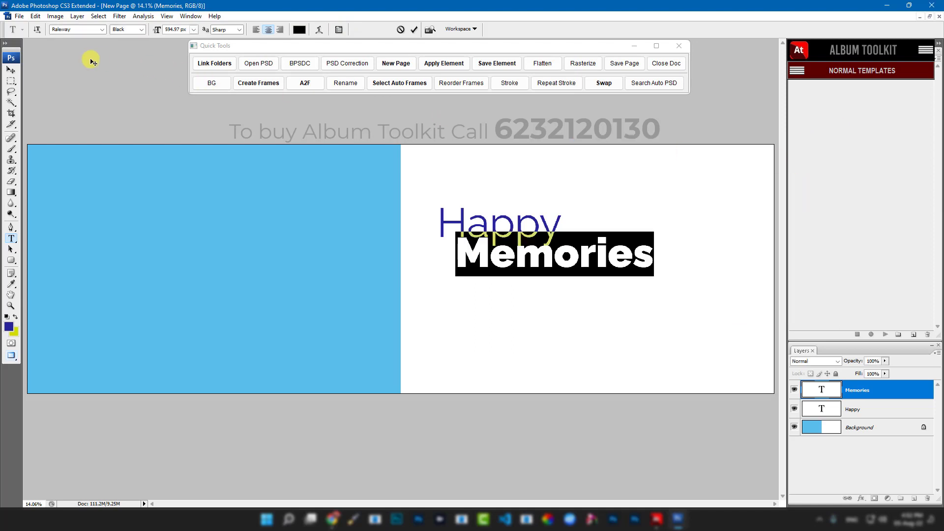
click(11, 71)
Step: Recolor the Happy text to pure red, ff0000
click(506, 219)
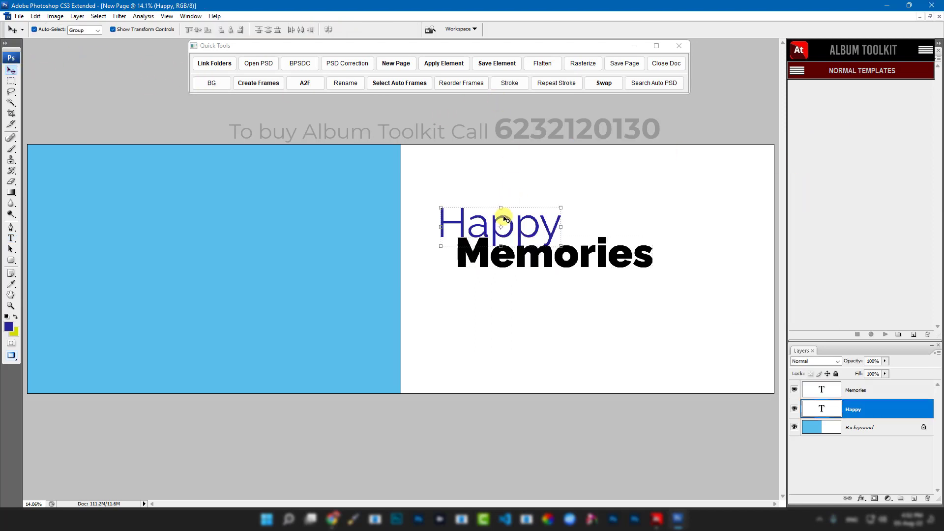
double_click(505, 225)
click(505, 221)
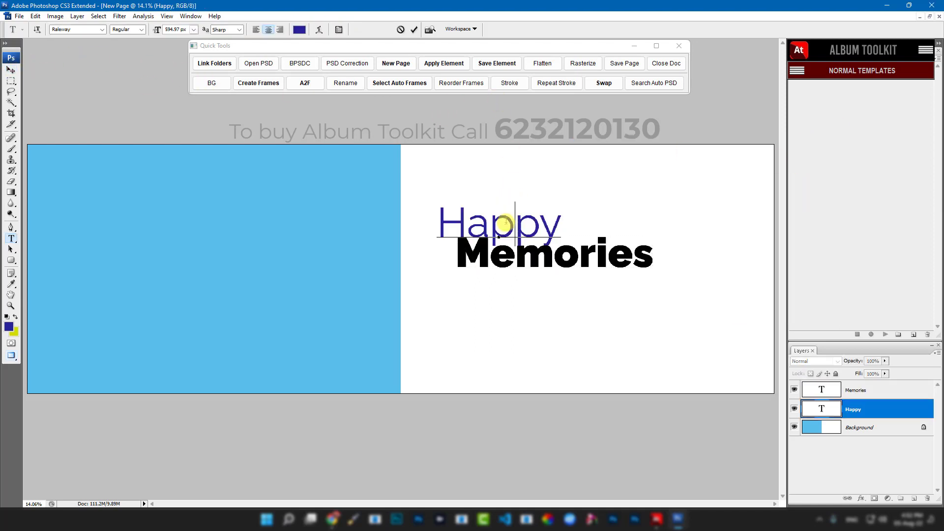
double_click(505, 219)
click(299, 29)
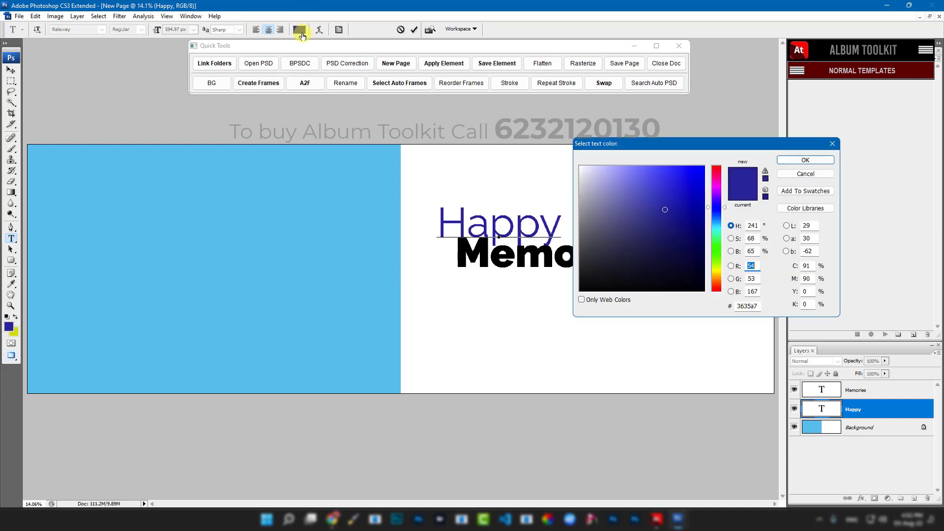
click(717, 170)
click(695, 166)
click(805, 159)
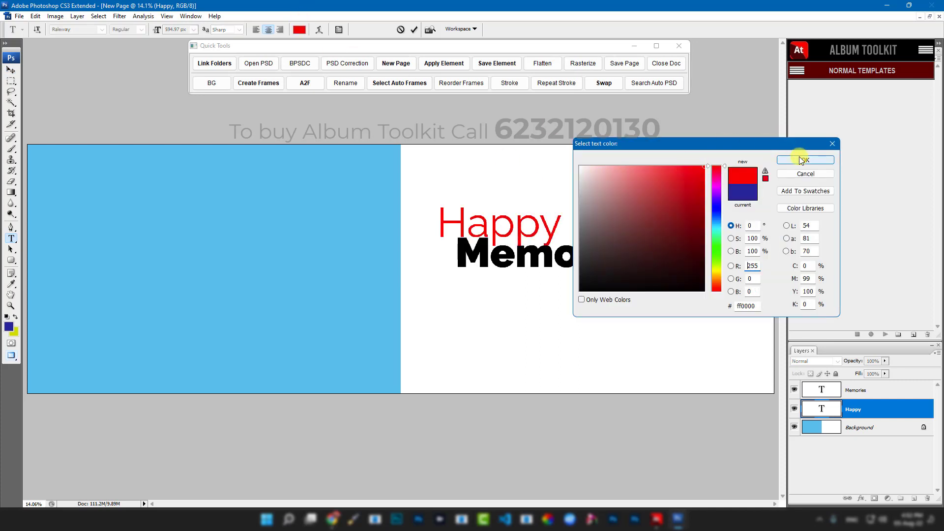
click(10, 70)
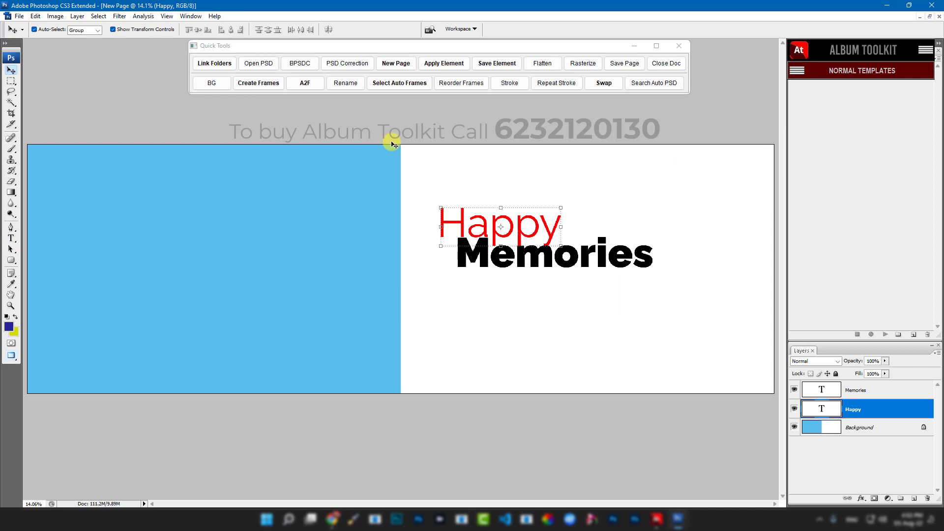
Step: Nudge the Happy and Memories texts together slightly up and left, and save them as a Clipart element
shift+click(577, 264)
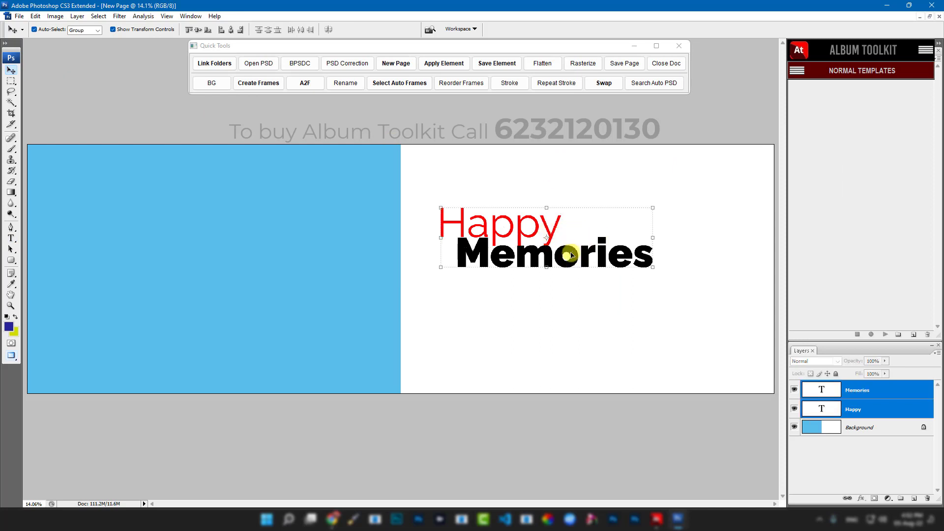
mouse_move(572, 255)
mouse_down()
mouse_move(532, 268)
mouse_move(575, 256)
mouse_move(563, 248)
mouse_up()
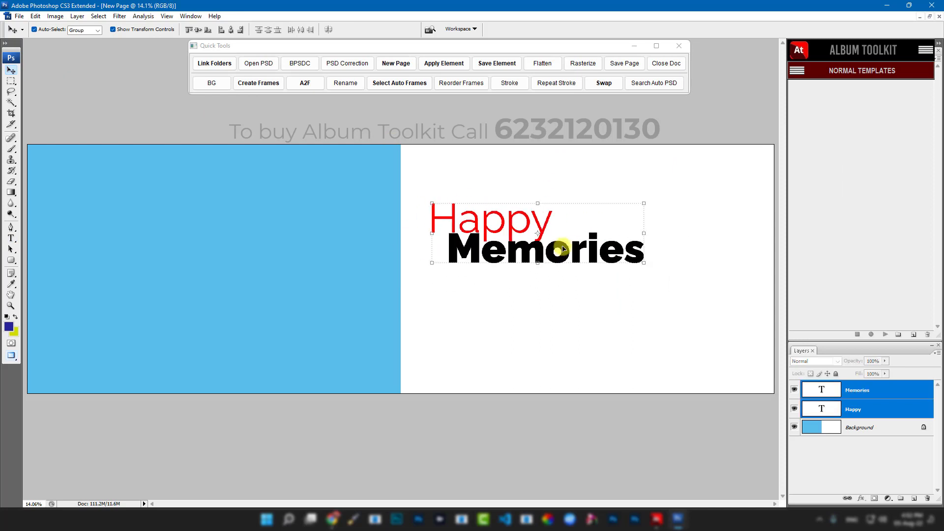
click(497, 63)
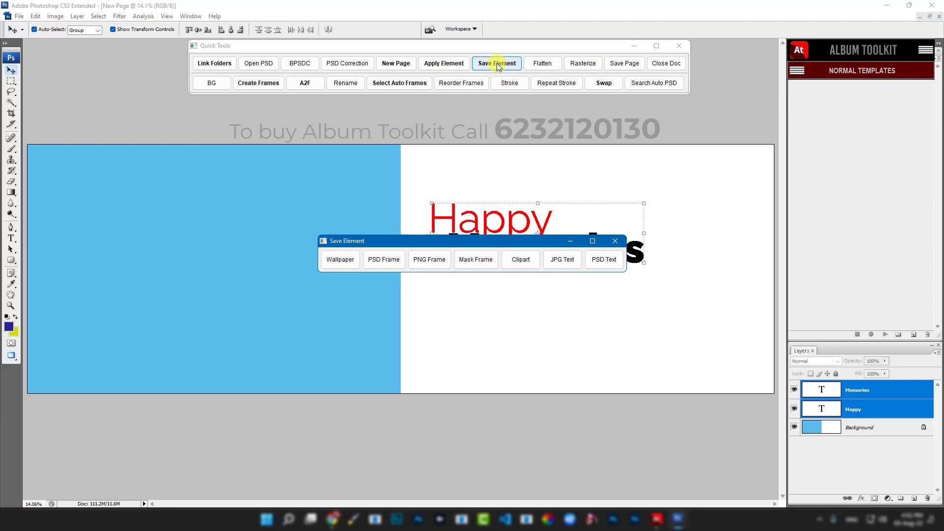
click(514, 261)
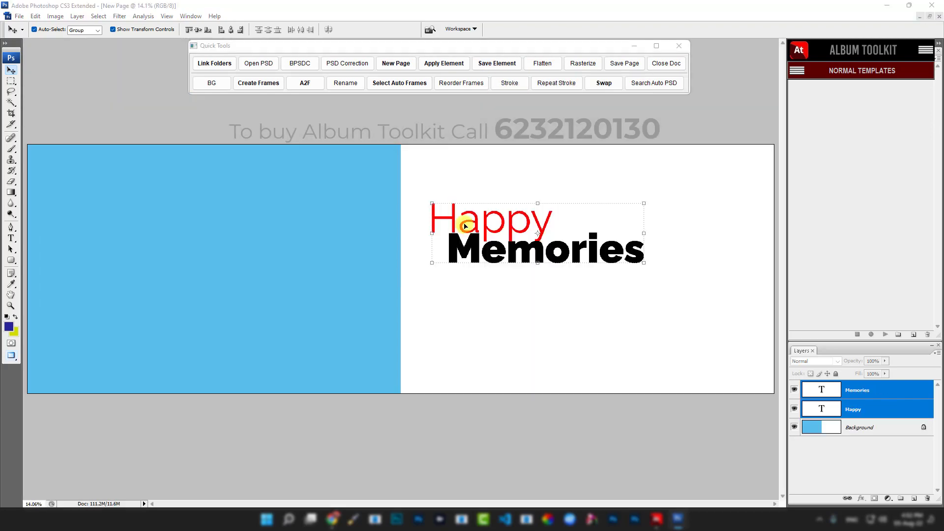
Step: Browse the 8. Cliparts folder for the newly saved Happy Memories clipart and close the folder
scroll(528, 217, down, 20)
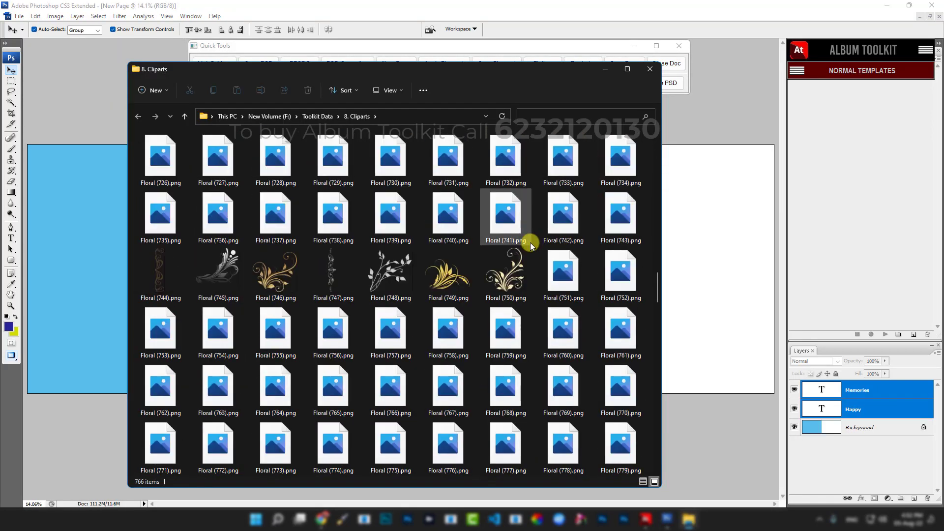
scroll(531, 243, down, 20)
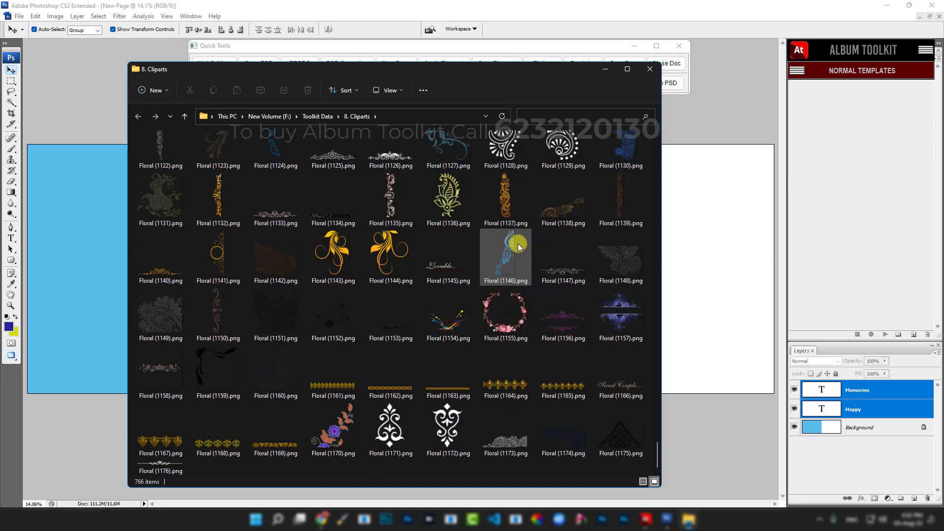
scroll(518, 243, up, 20)
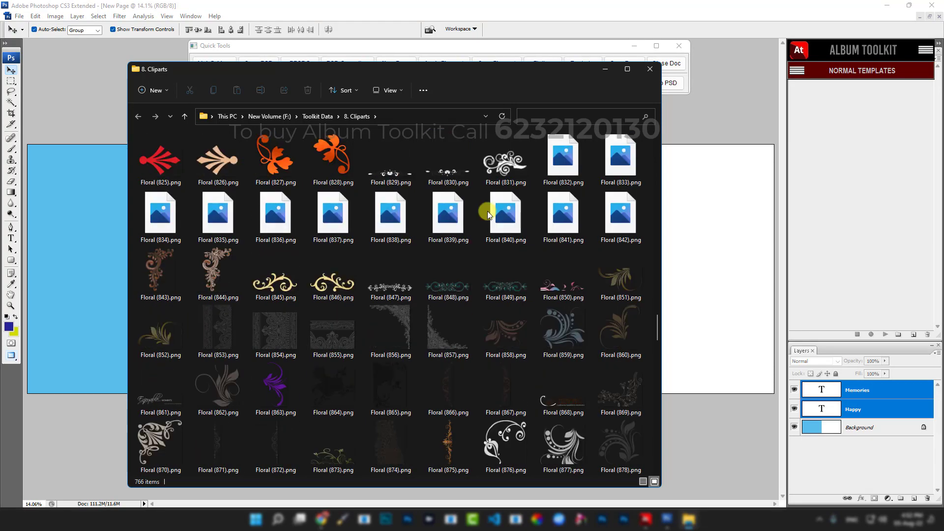
scroll(488, 211, up, 20)
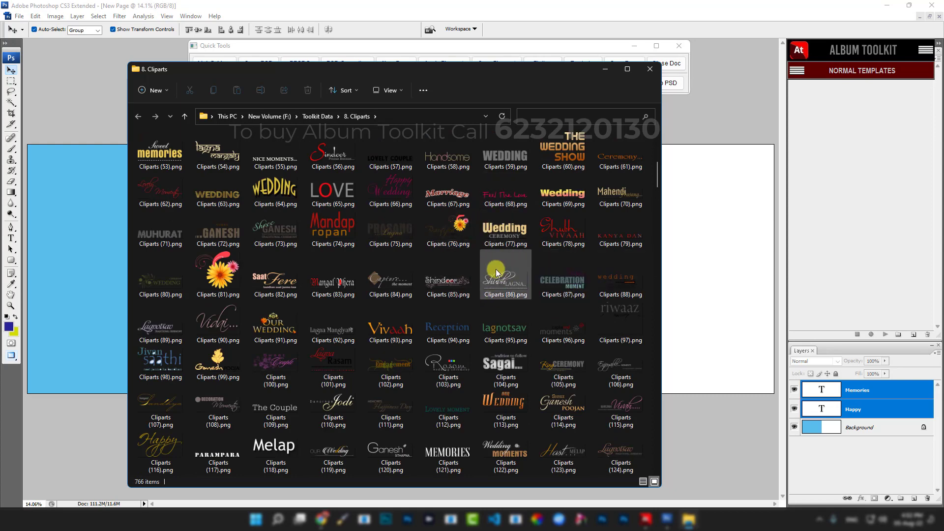
scroll(496, 272, down, 3)
scroll(495, 273, down, 5)
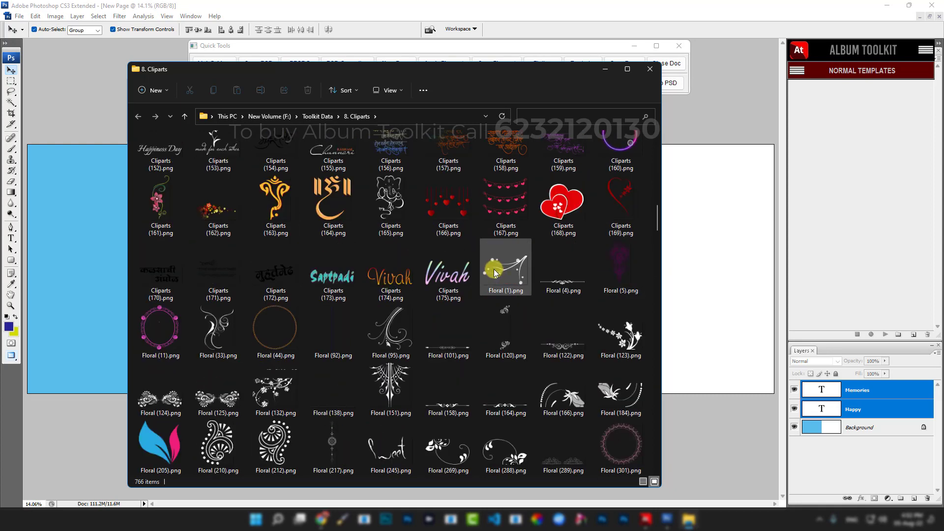
scroll(562, 276, up, 2)
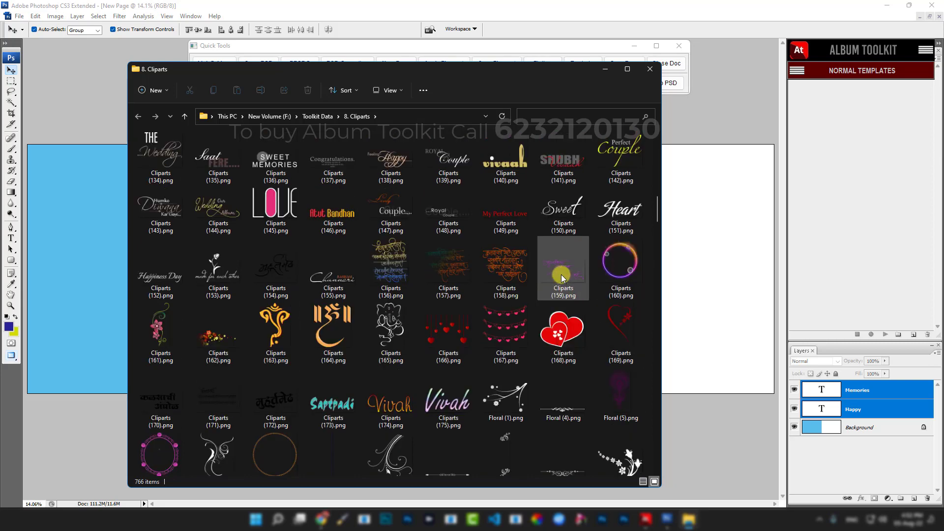
scroll(562, 274, up, 15)
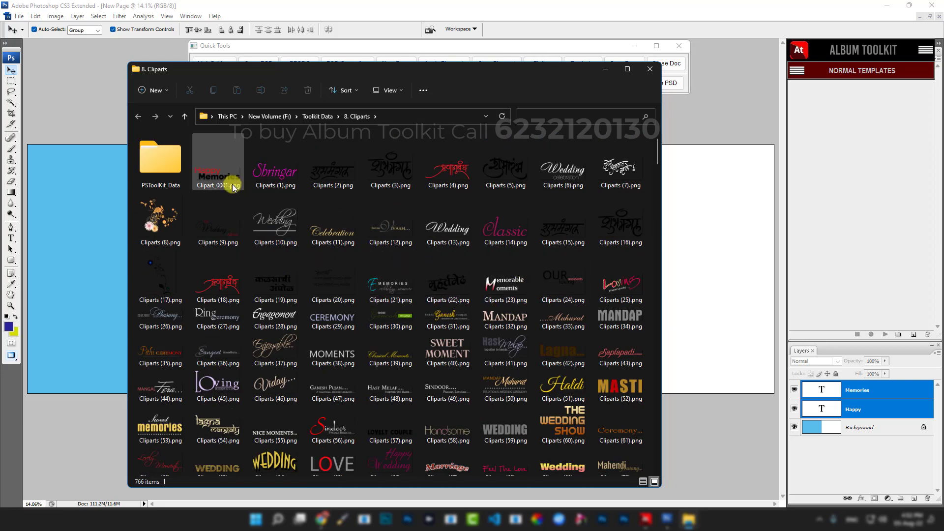
click(233, 188)
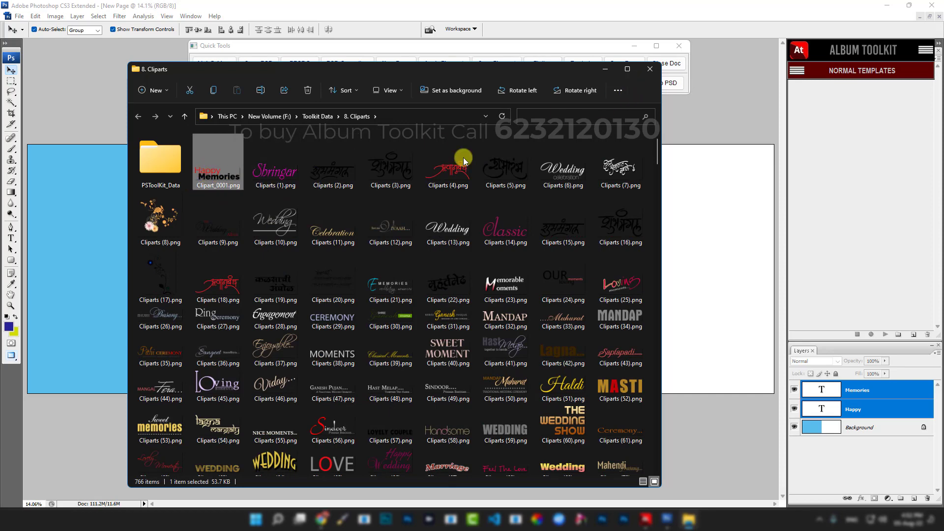
click(657, 72)
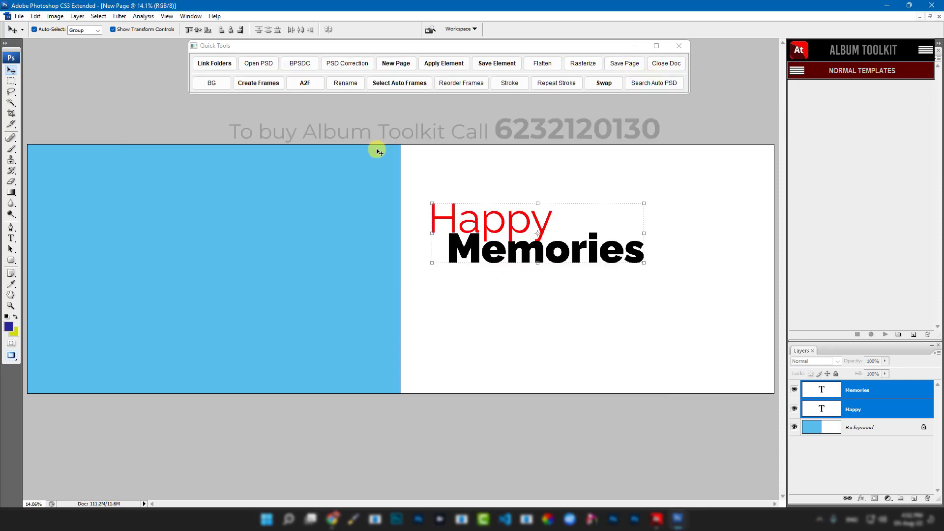
Step: Try out the saved Happy Memories clipart on the blue half of the page and delete it again
click(446, 66)
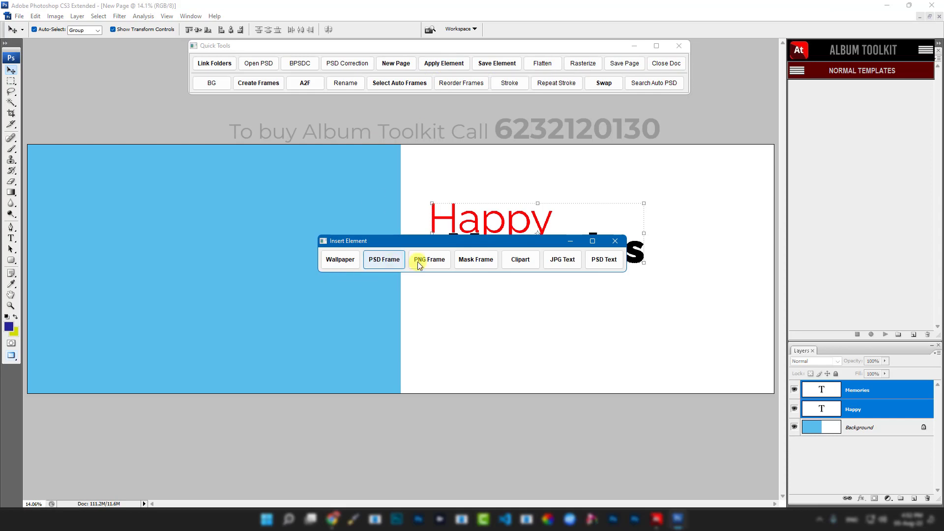
click(522, 259)
double_click(211, 98)
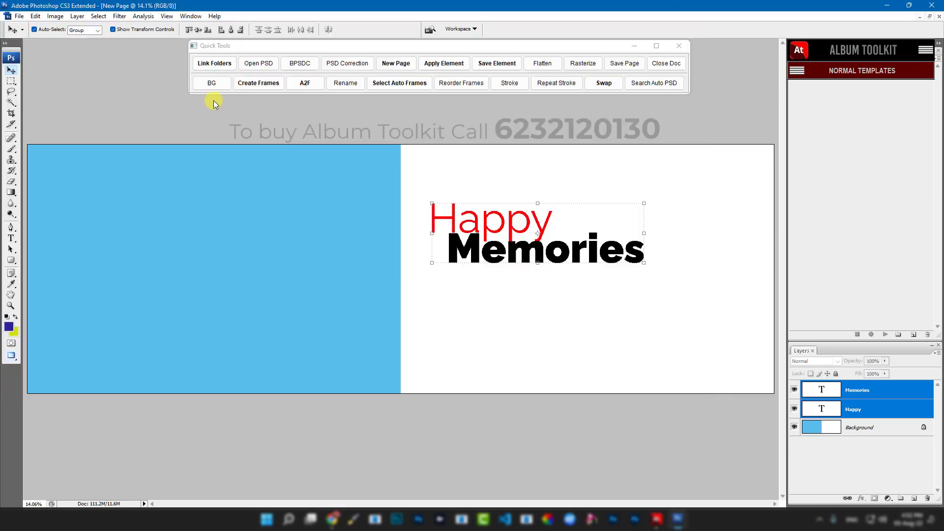
drag(394, 291, 210, 252)
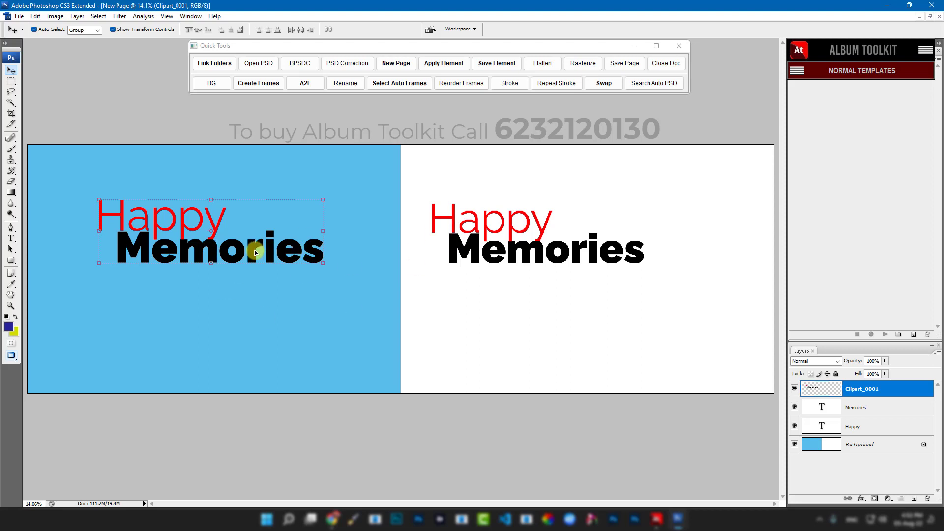
drag(249, 253, 259, 268)
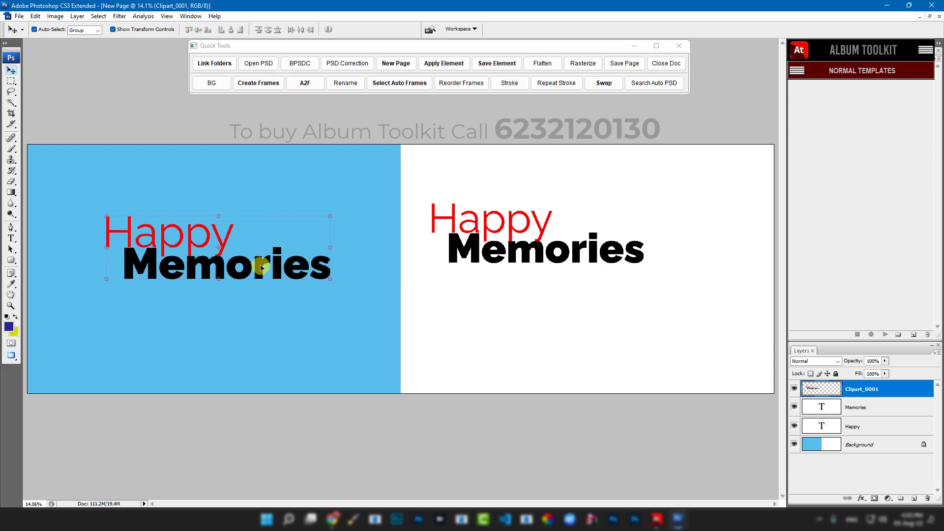
key(Delete)
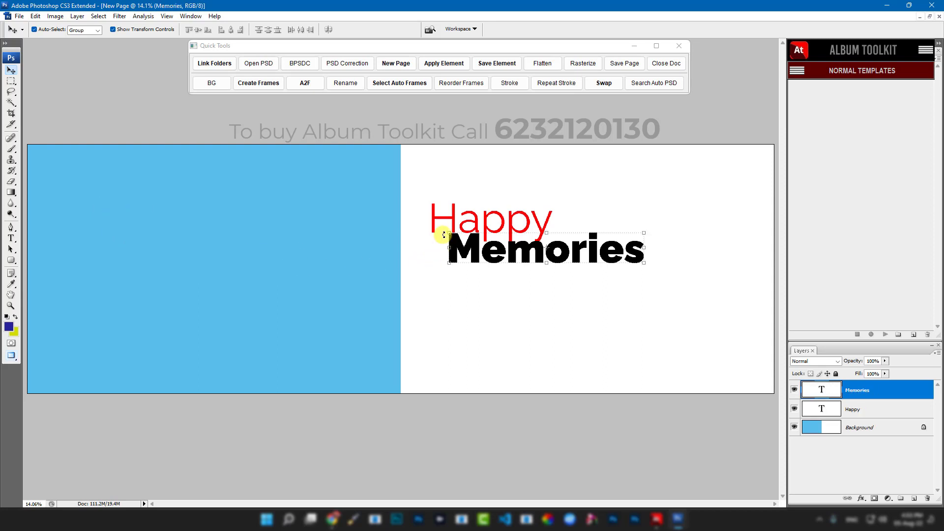
click(446, 158)
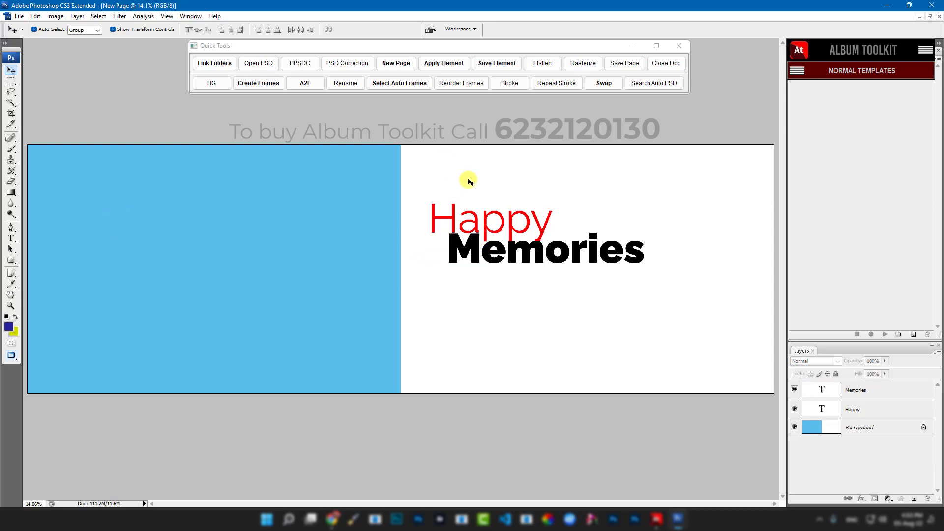
Step: Shift the Happy and Memories texts together to the page's middle and save them as a PSD Text element
click(531, 221)
shift+click(577, 257)
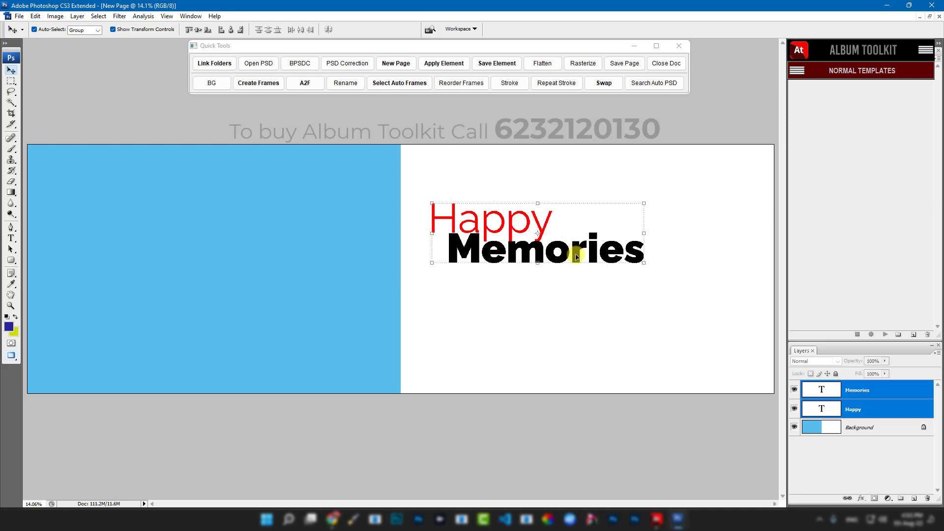
drag(576, 256, 515, 271)
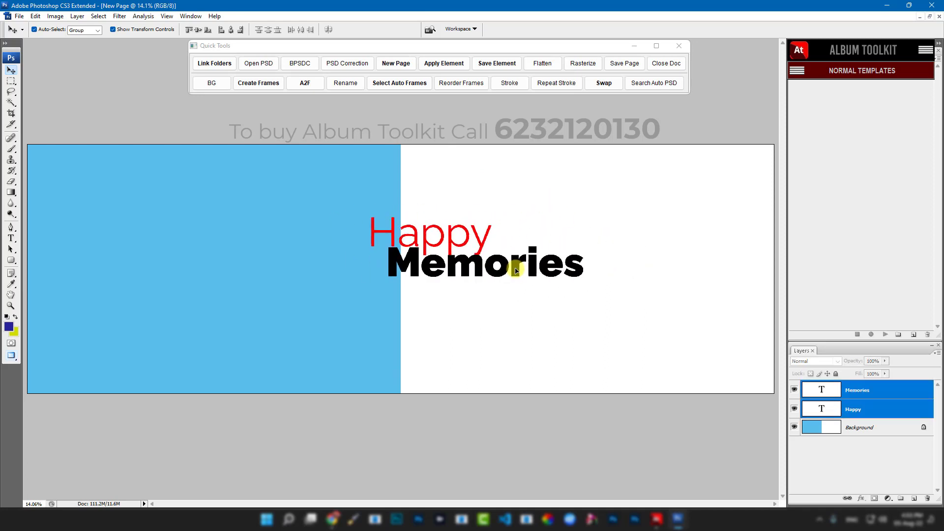
click(512, 62)
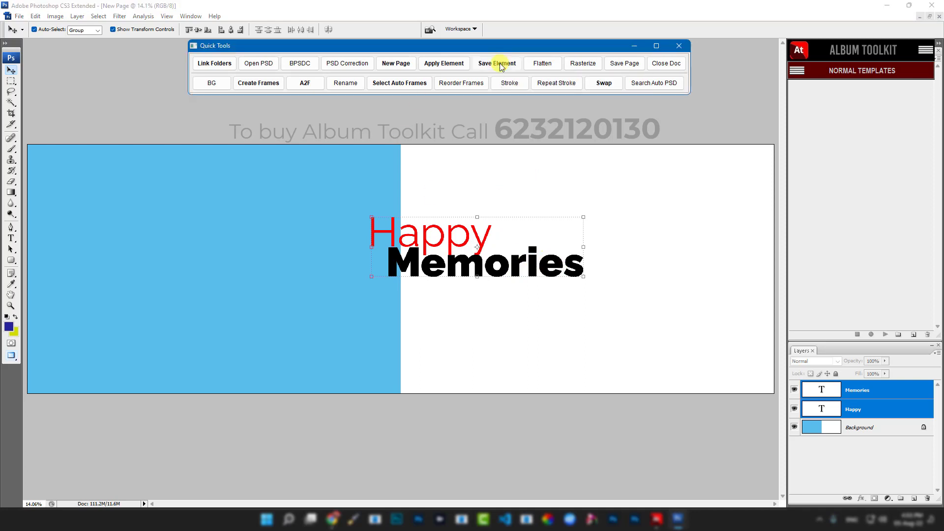
click(618, 261)
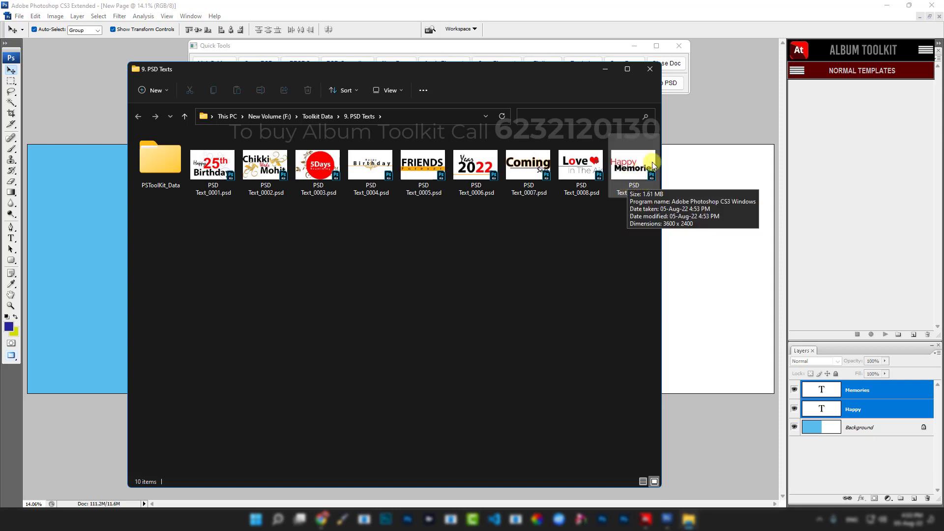
click(650, 69)
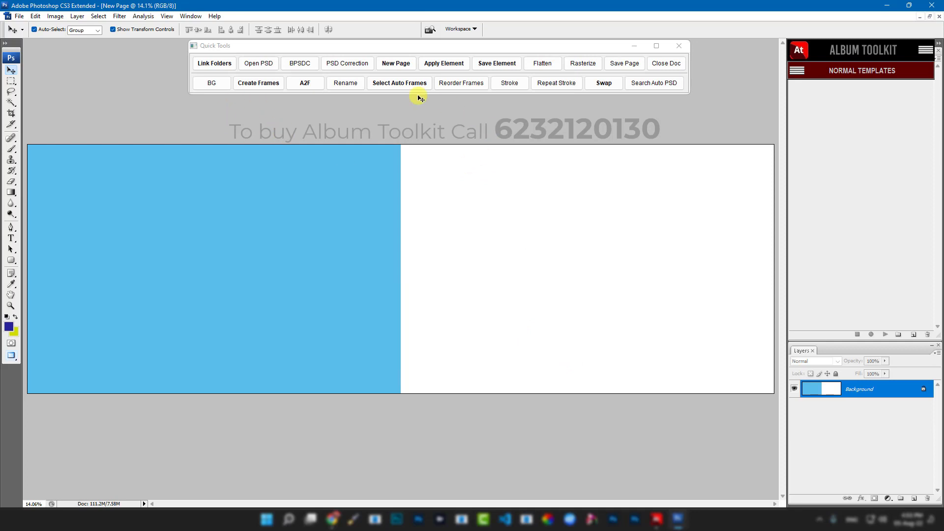
Step: Create a new blank album page and place the saved Happy Memories PSD text on it
click(395, 63)
click(440, 225)
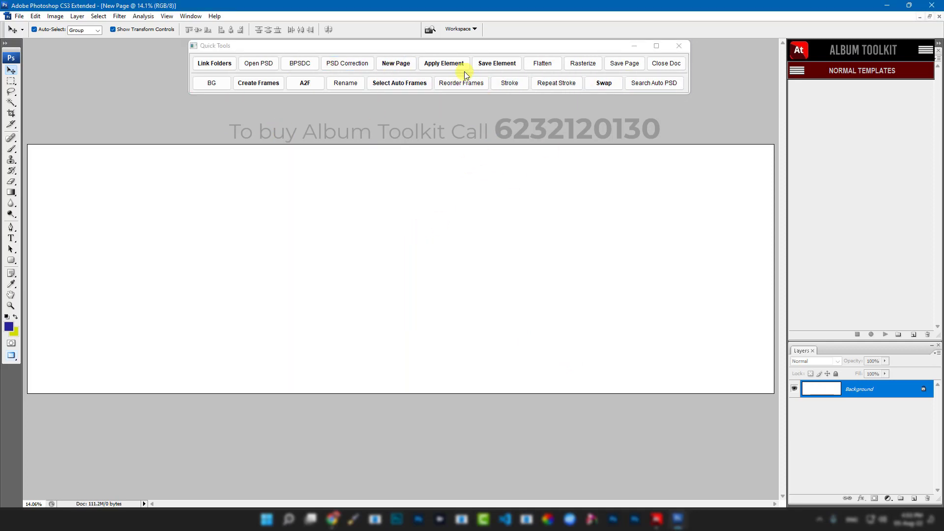
click(447, 65)
click(608, 268)
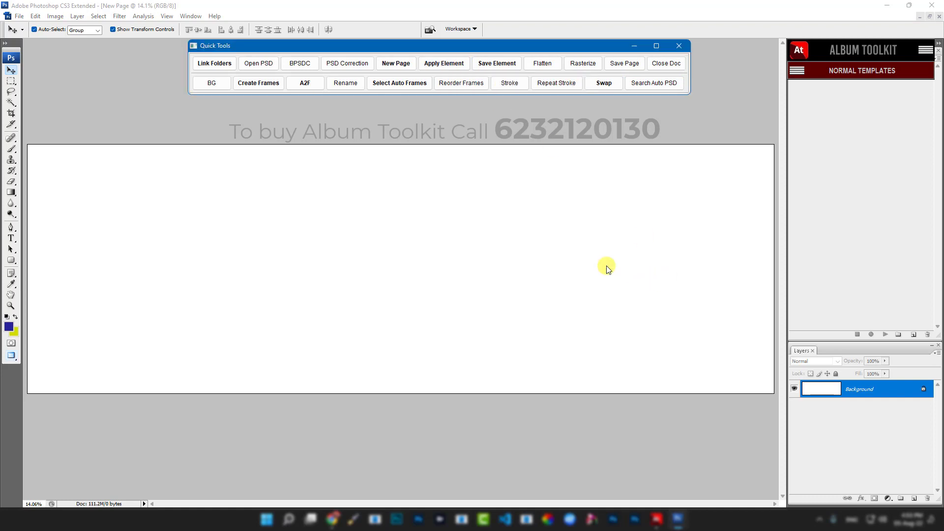
double_click(169, 155)
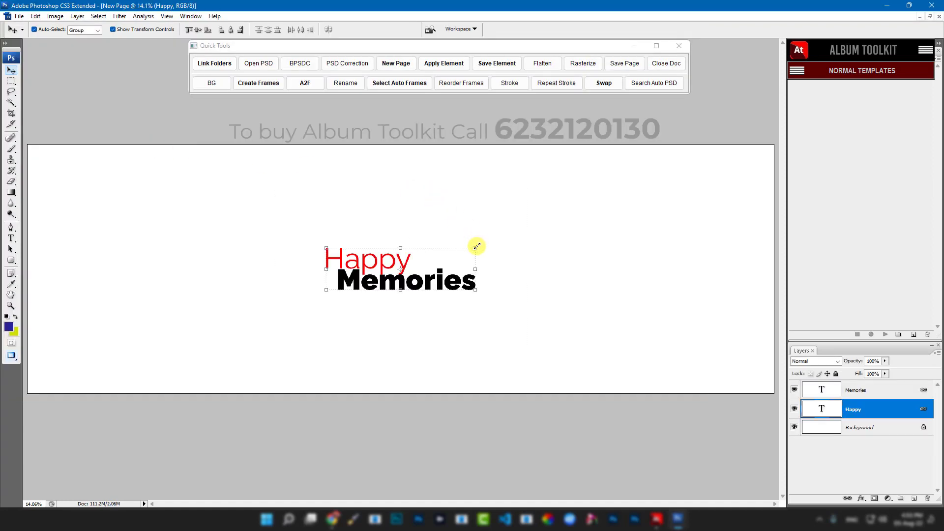
Step: Enlarge the linked Happy and Memories texts to about 164% and move them together to the page's left half
drag(477, 246, 565, 216)
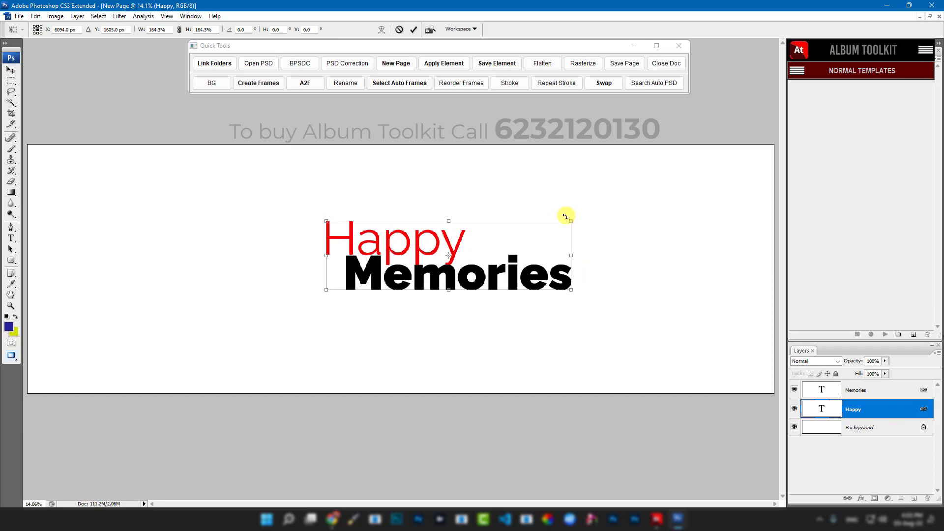
drag(513, 249, 343, 252)
key(Return)
click(453, 258)
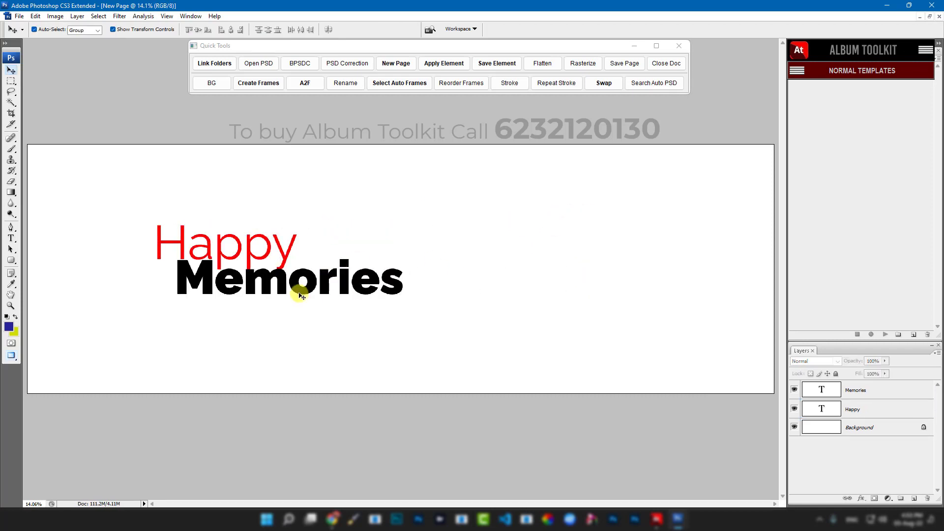
Step: Replace the word Memories with "Wedding" in the black text below Happy
click(314, 287)
key(t)
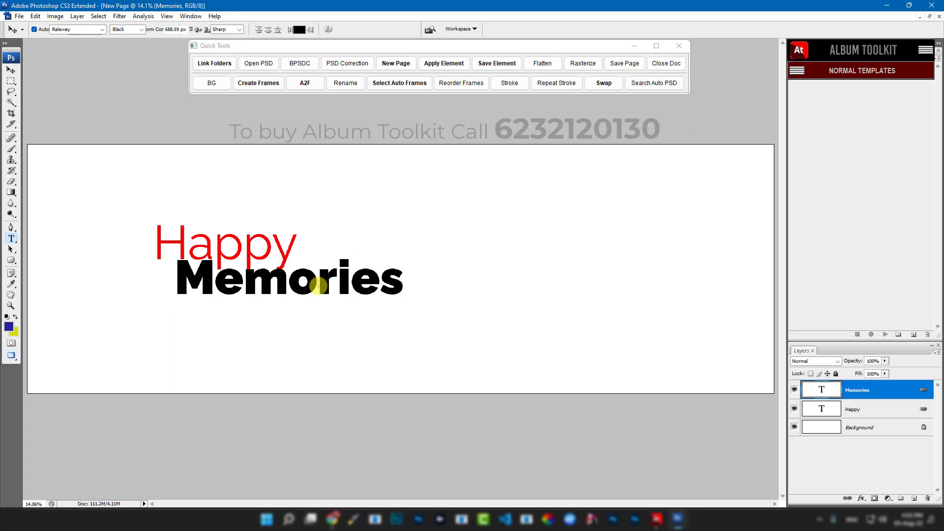
click(318, 287)
key(ctrl+a)
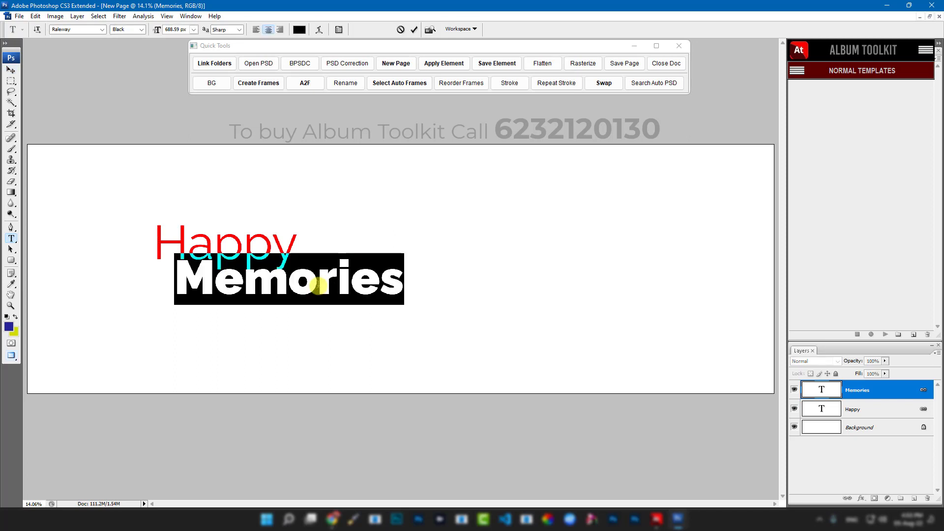
text(Wedding)
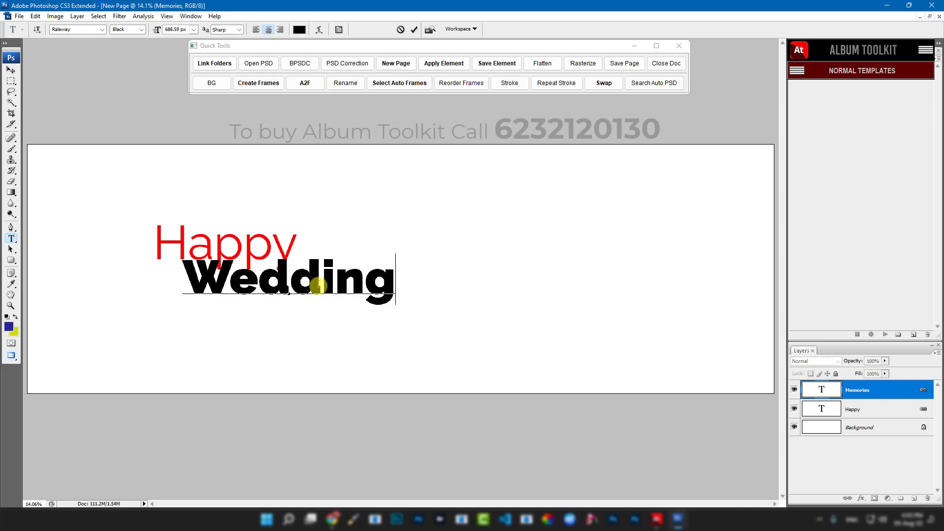
click(12, 71)
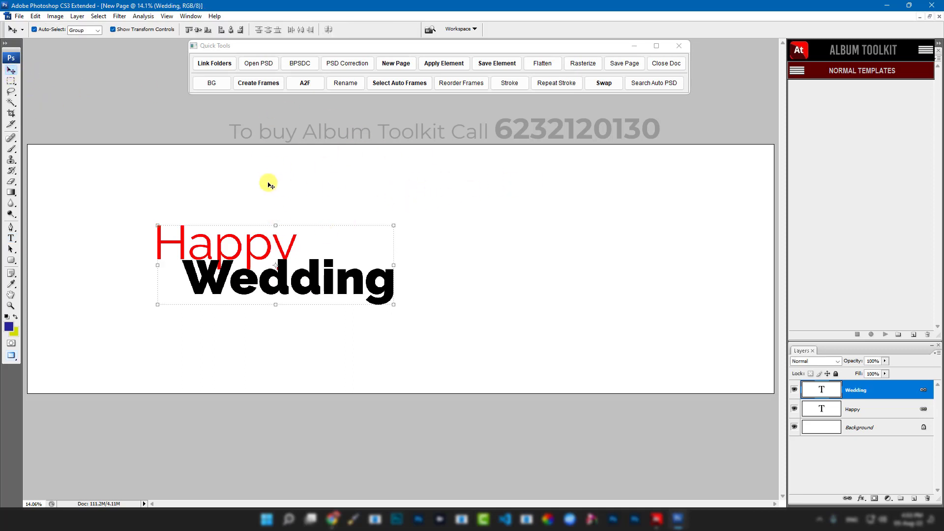
Step: Shift the Happy and Wedding texts together further left and delete both from the page
key(ctrl+alt+a)
drag(374, 290, 313, 290)
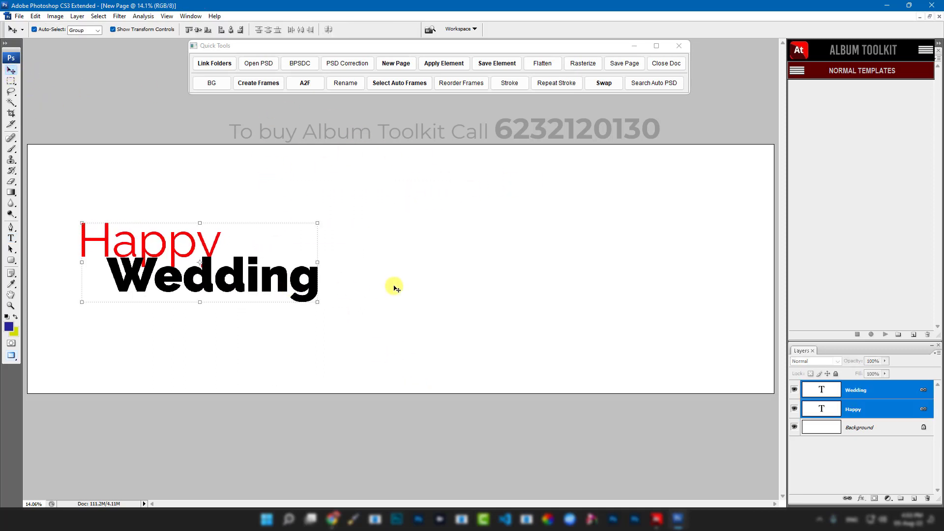
key(Delete)
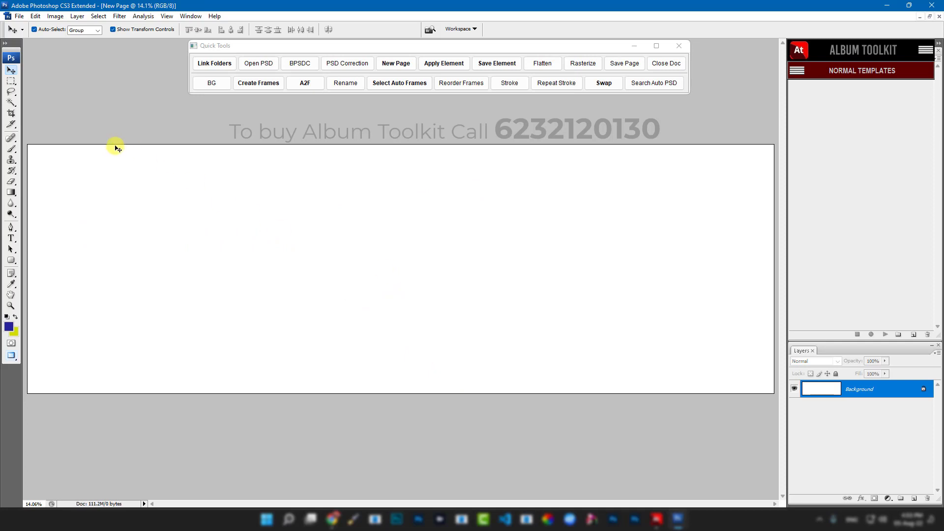
Step: Select a large rectangle on the page's left half and fill it with a dark grey Solid Color layer
click(11, 86)
click(49, 81)
drag(140, 173, 423, 339)
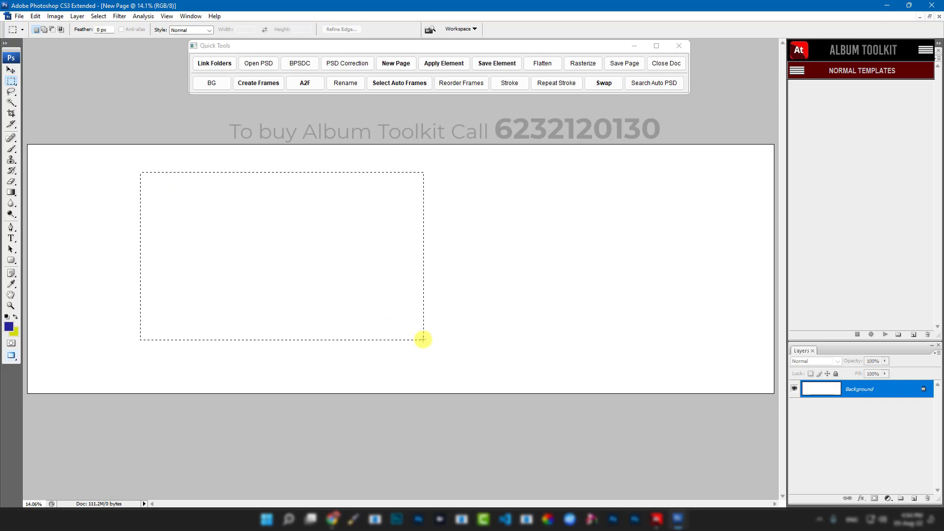
click(888, 500)
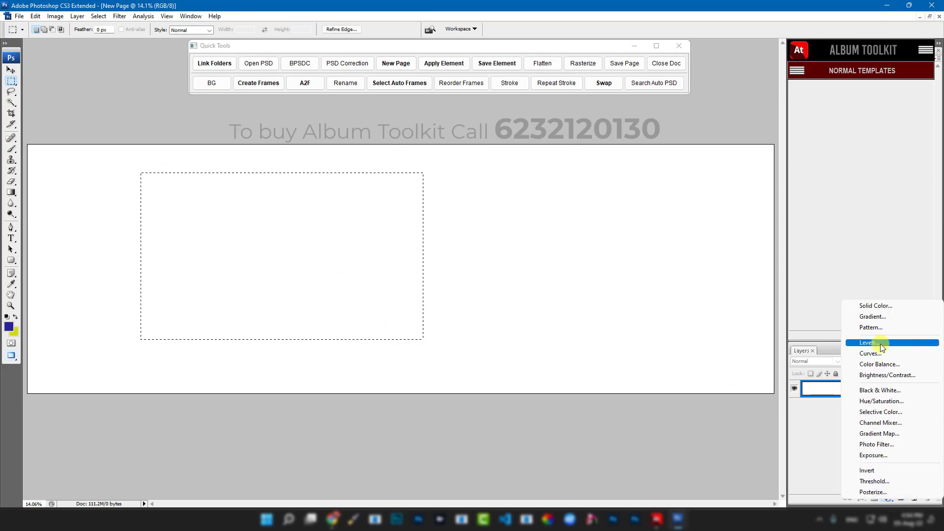
click(866, 308)
drag(647, 231, 526, 222)
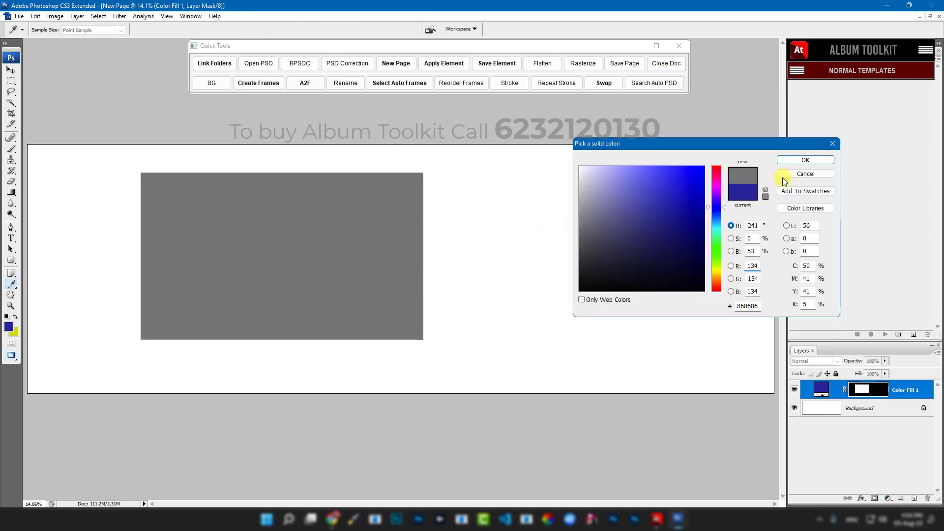
click(805, 160)
click(181, 193)
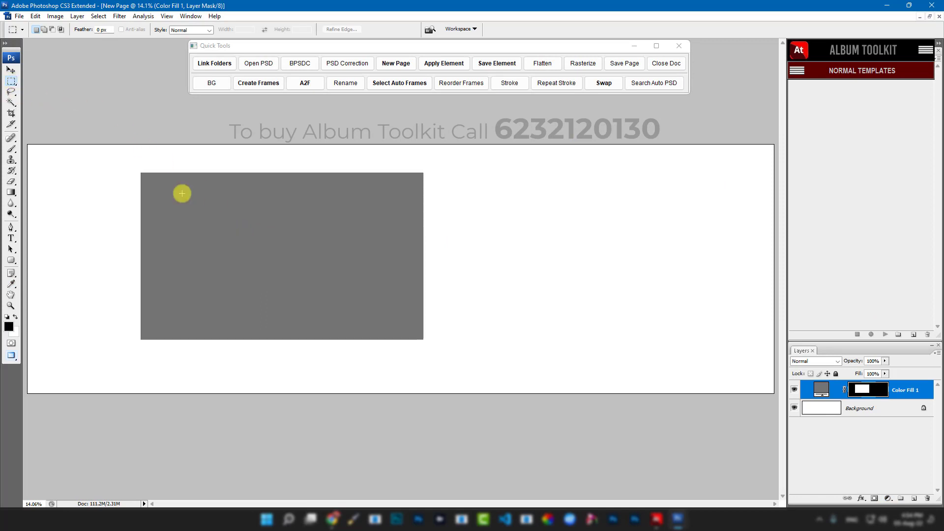
Step: Add a black Solid Color rectangle beneath the grey one, protruding slightly from its upper-left corner
drag(129, 165, 175, 240)
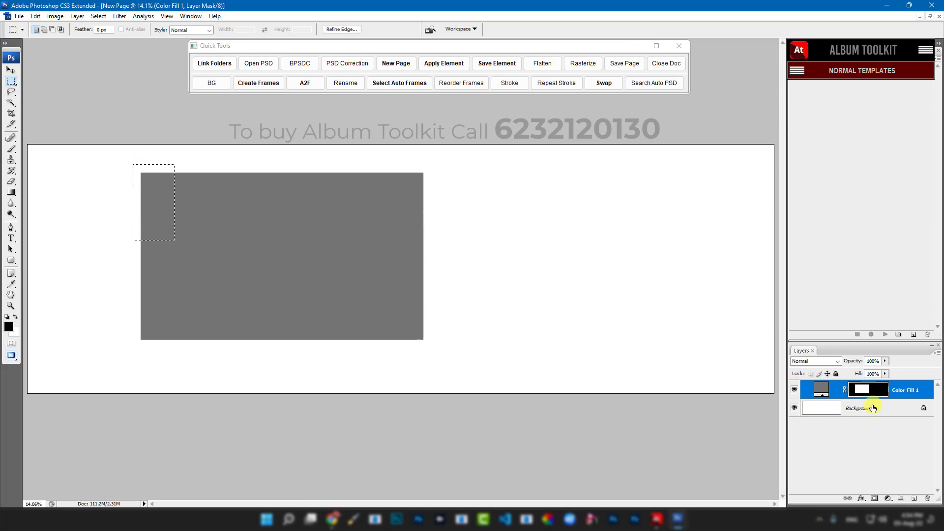
click(873, 408)
click(888, 499)
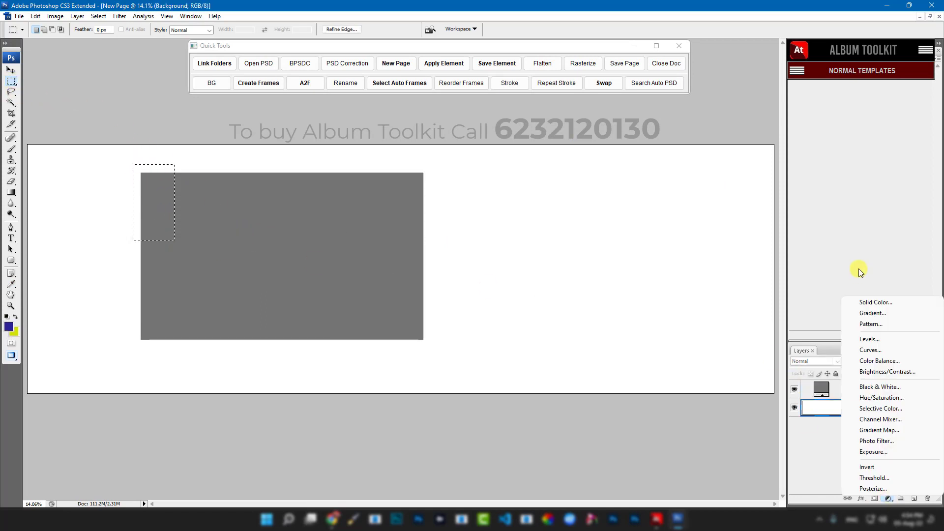
click(866, 303)
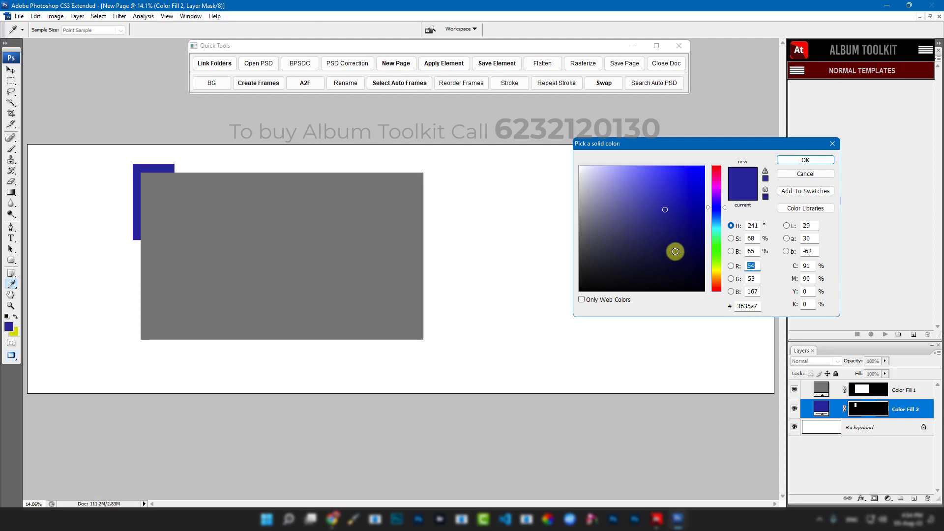
drag(674, 251, 679, 293)
click(799, 160)
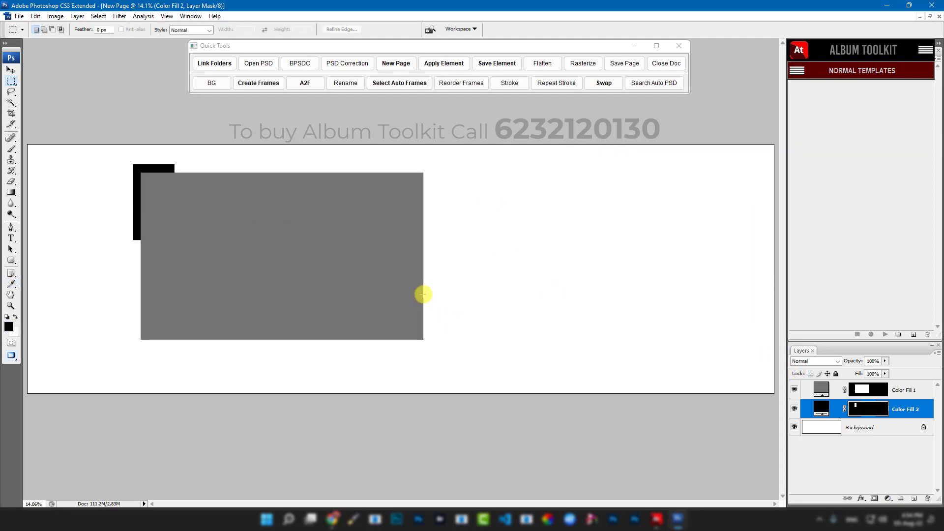
Step: Add a second black Solid Color rectangle behind the grey one, protruding slightly from its lower-right corner
drag(431, 288, 388, 348)
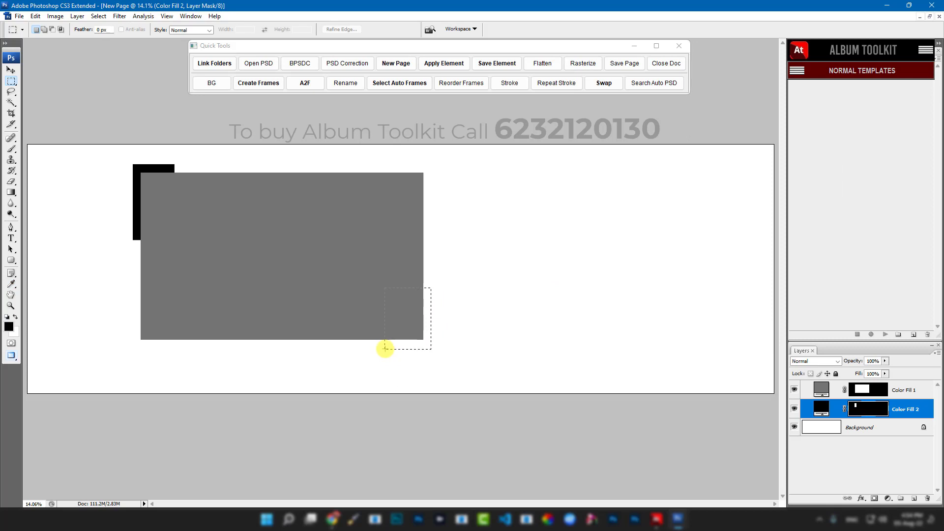
click(817, 412)
click(888, 498)
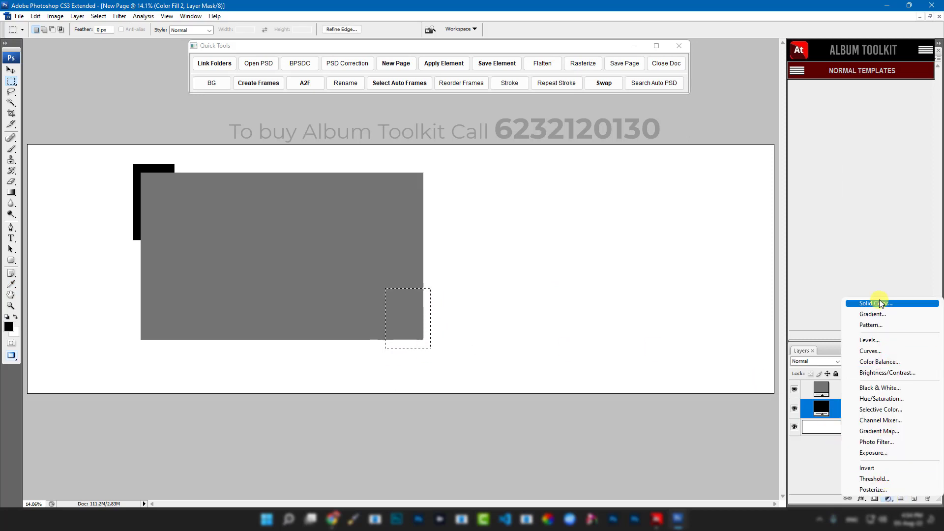
click(878, 304)
drag(639, 209, 705, 291)
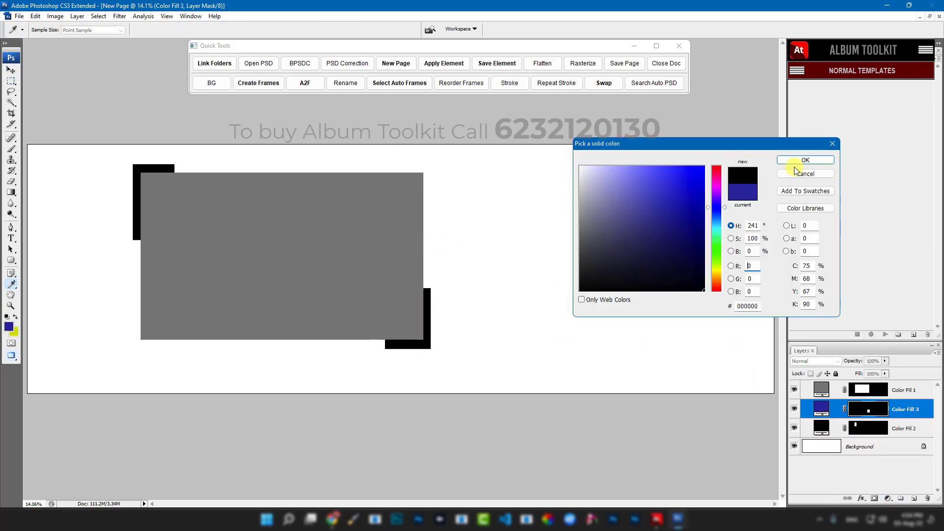
click(793, 161)
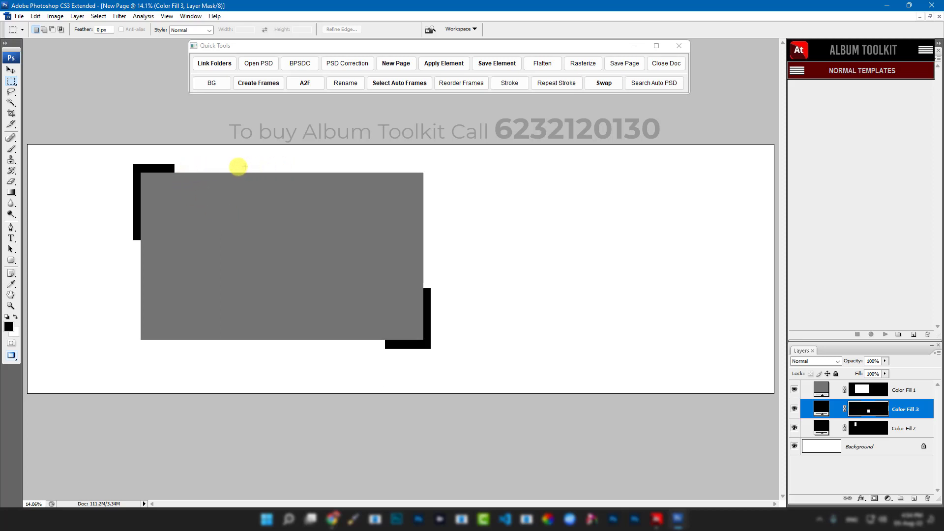
Step: Draw a thin red Solid Color line just above the grey rectangle, extending from the black corner to its right edge
drag(179, 165, 424, 168)
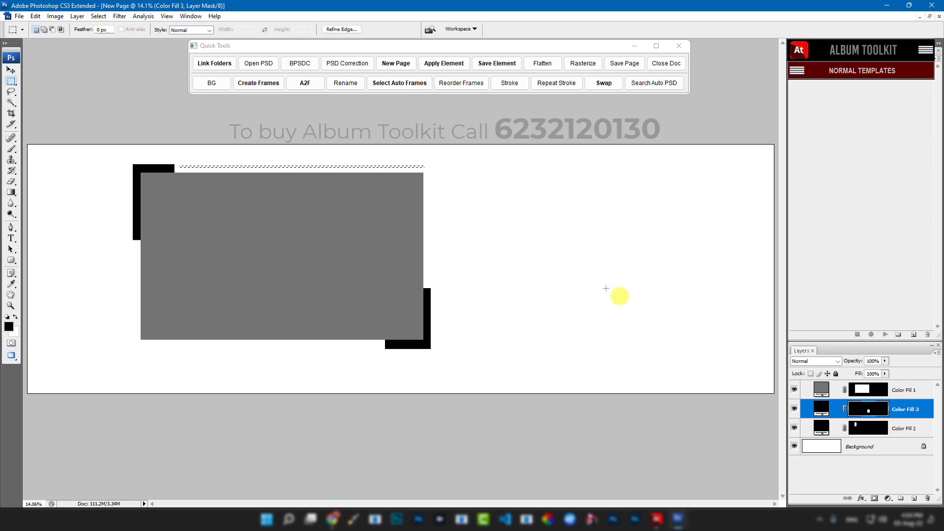
click(888, 498)
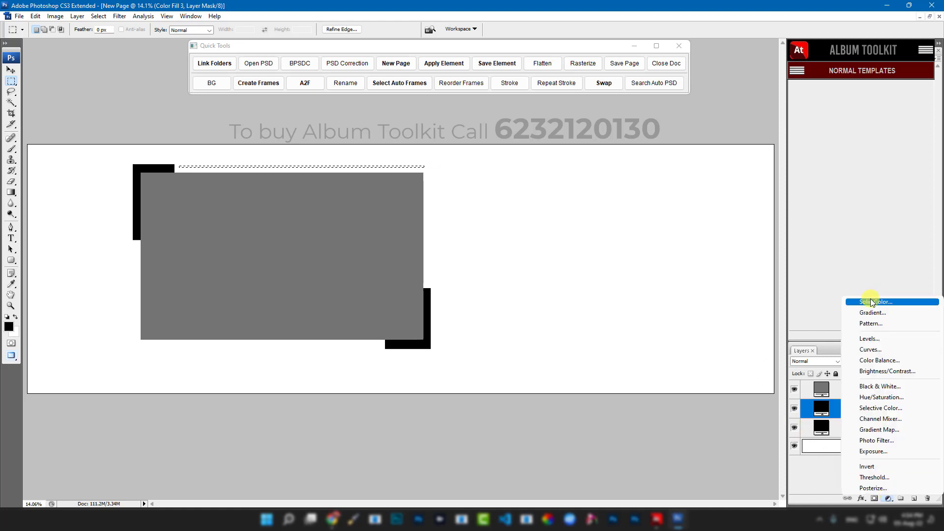
click(873, 297)
click(719, 165)
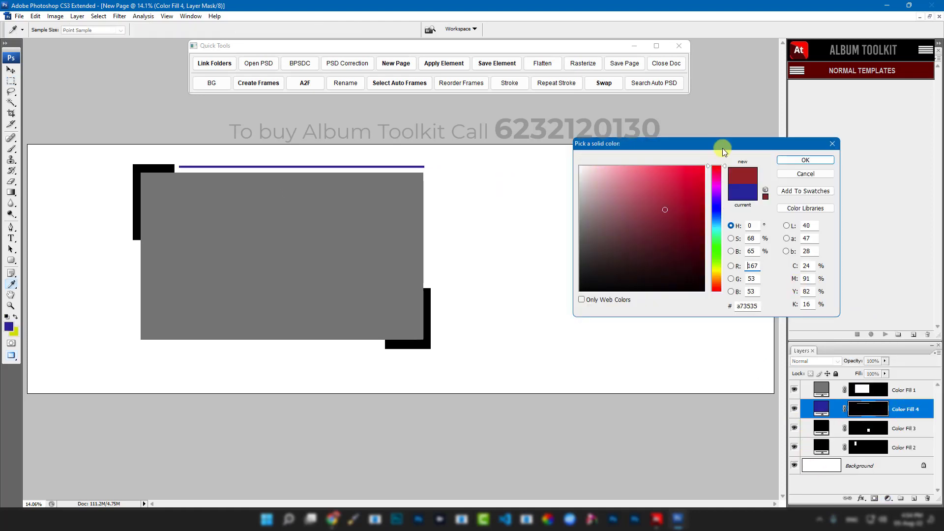
click(789, 157)
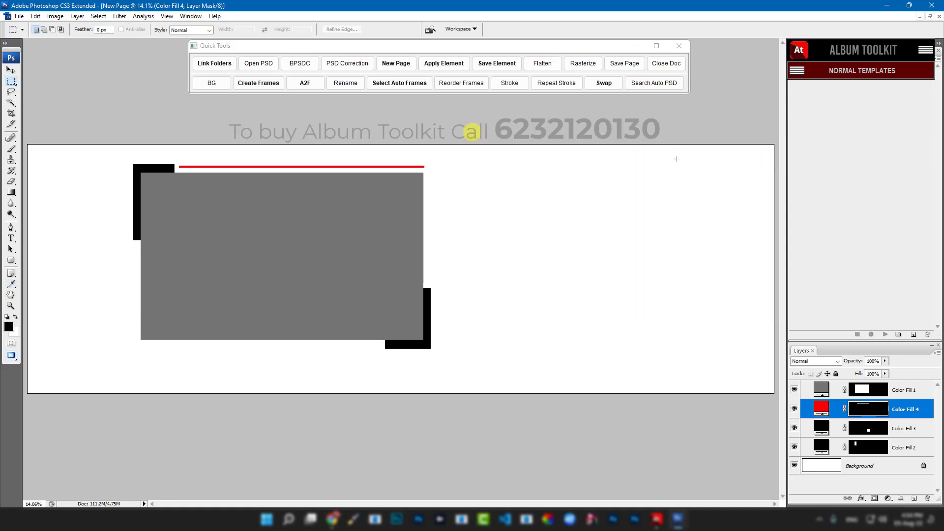
Step: Duplicate the red line and position the copy just below the grey rectangle, left of the lower black corner
click(11, 70)
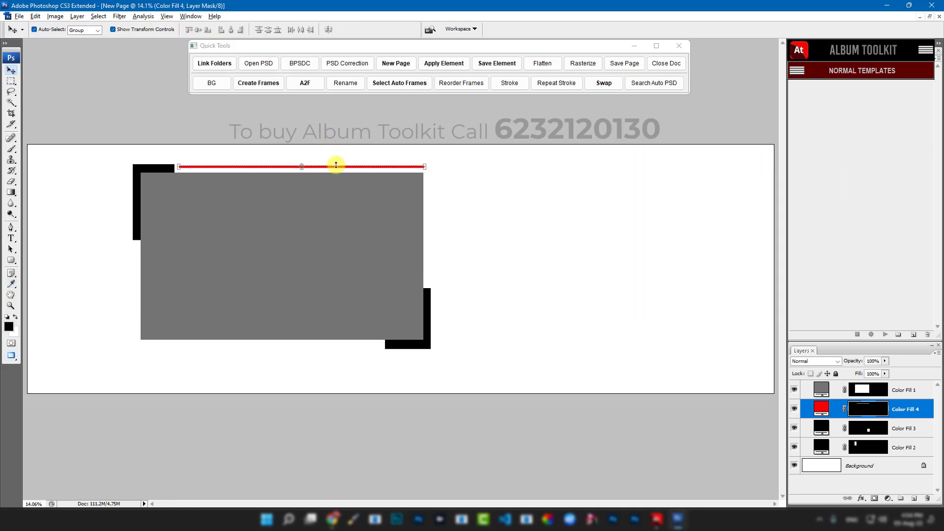
drag(336, 168, 289, 344)
key(shift+Down)
key(shift+Down)
key(shift+Down)
key(shift+Down)
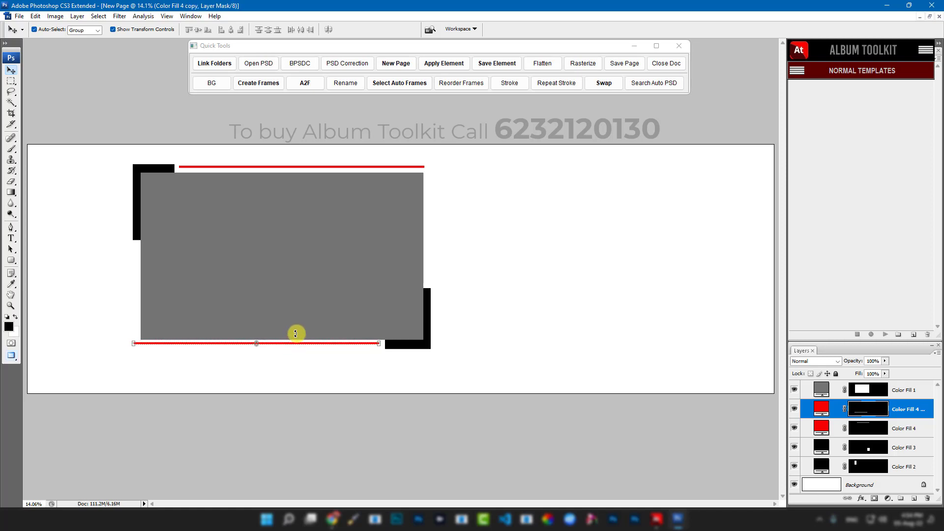
click(494, 309)
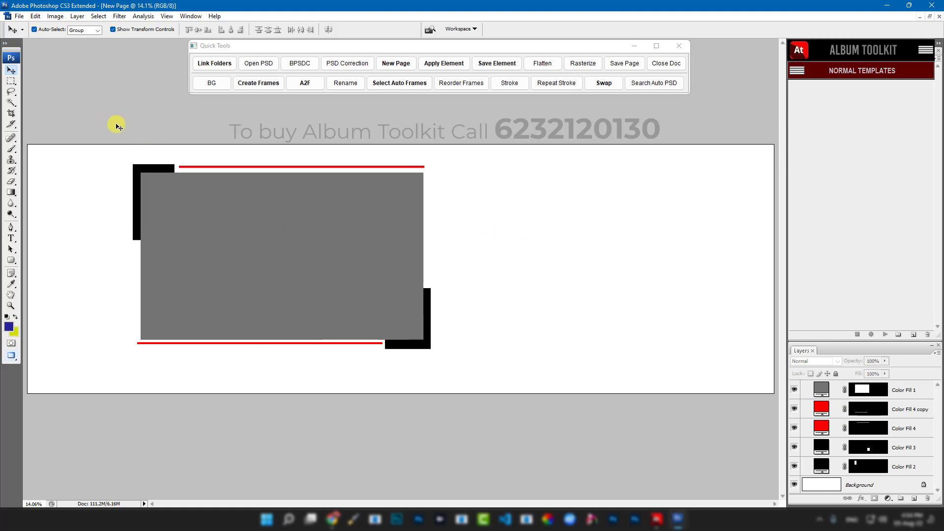
Step: Select all five frame shapes, move them slightly down and left, and save them as a PSD Frame element
drag(109, 128, 428, 354)
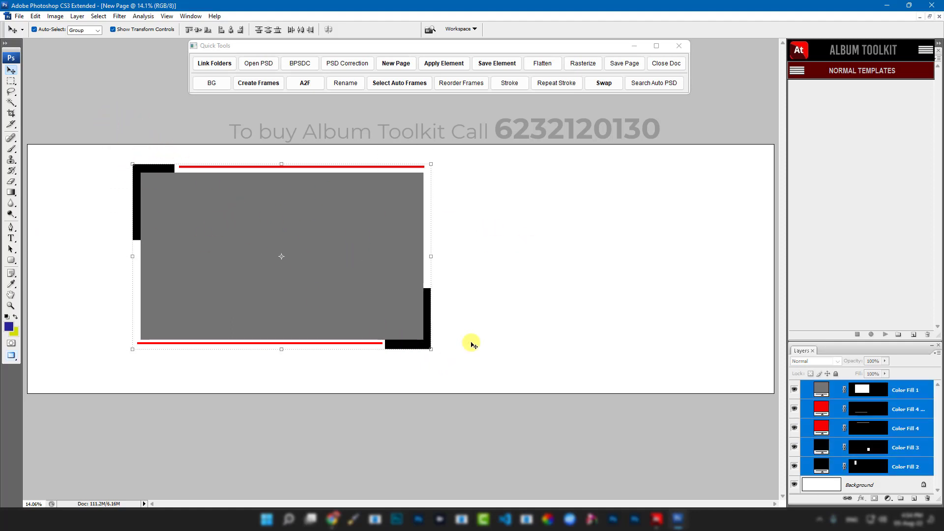
click(482, 296)
drag(118, 138, 449, 363)
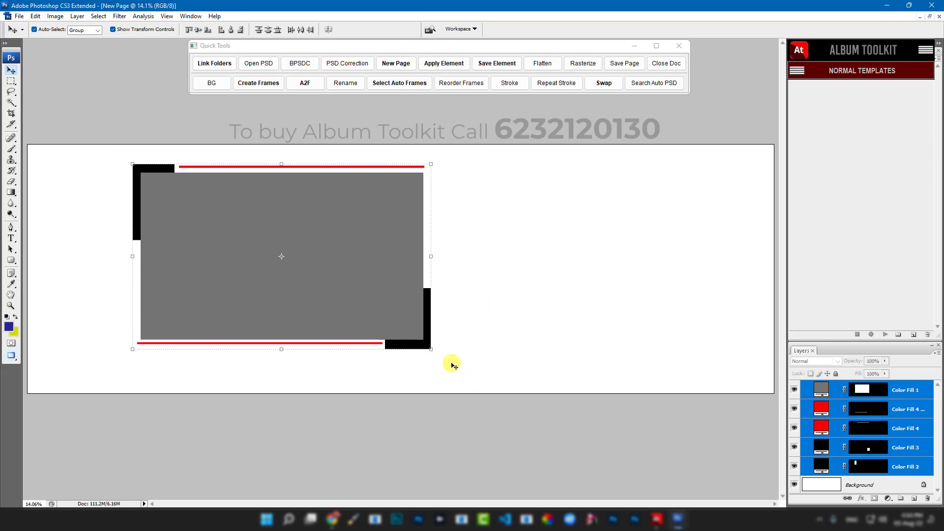
mouse_move(378, 274)
mouse_down()
mouse_move(425, 274)
mouse_move(373, 290)
mouse_up()
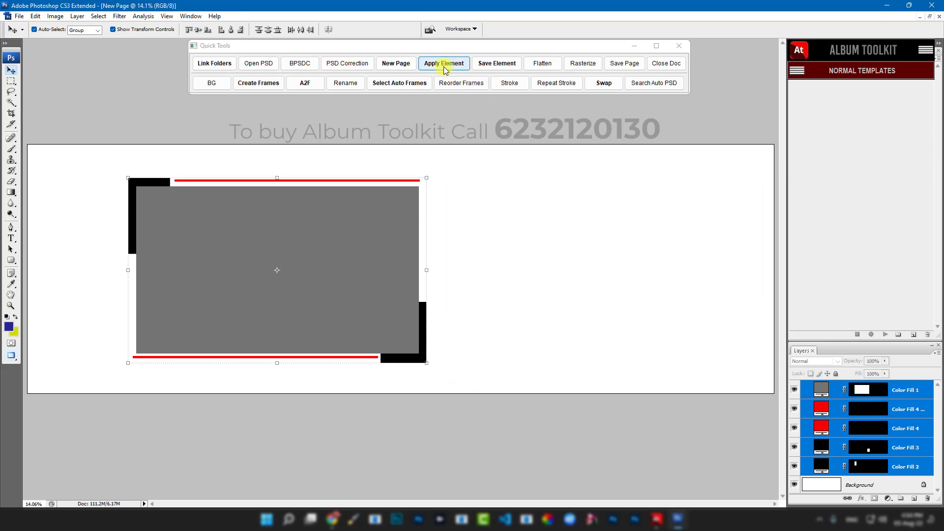
click(504, 65)
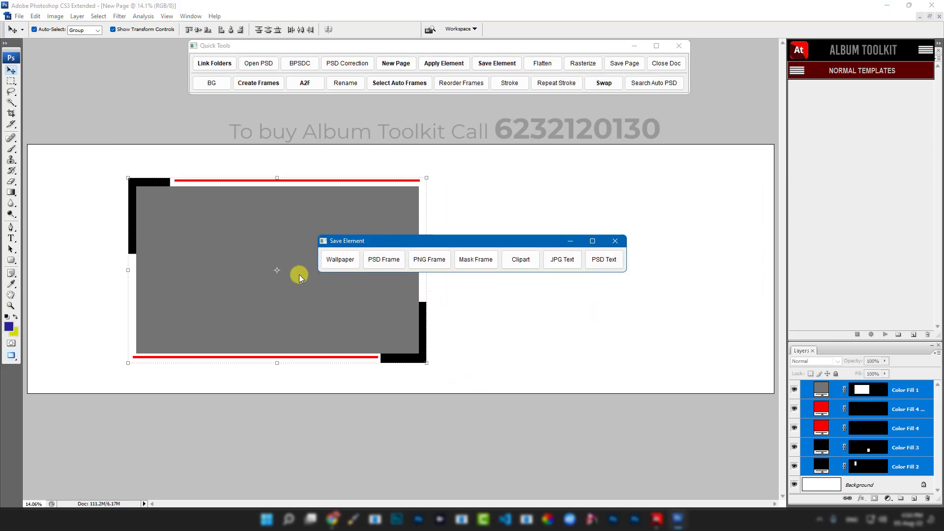
click(385, 264)
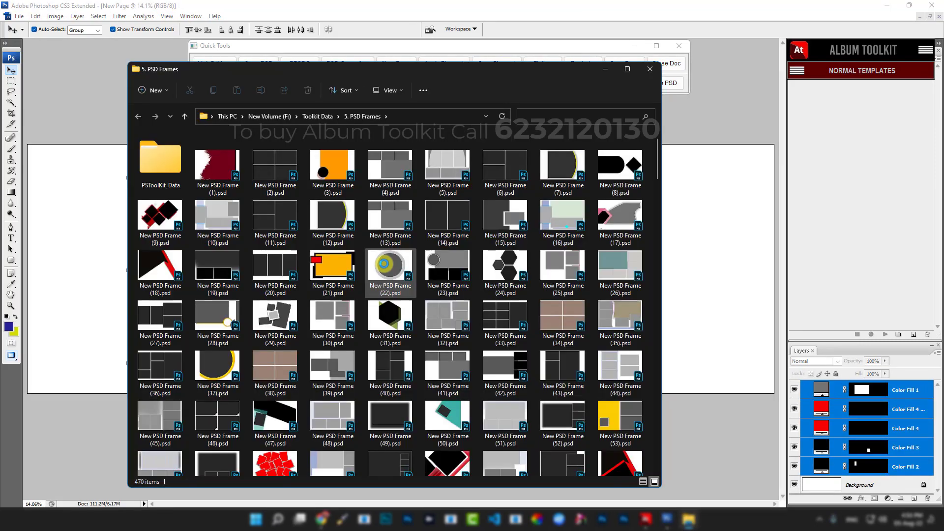
Step: Browse the PSD Frames folder to the end of the list to check the saved frame
scroll(424, 253, down, 5)
scroll(424, 253, up, 10)
scroll(424, 253, down, 20)
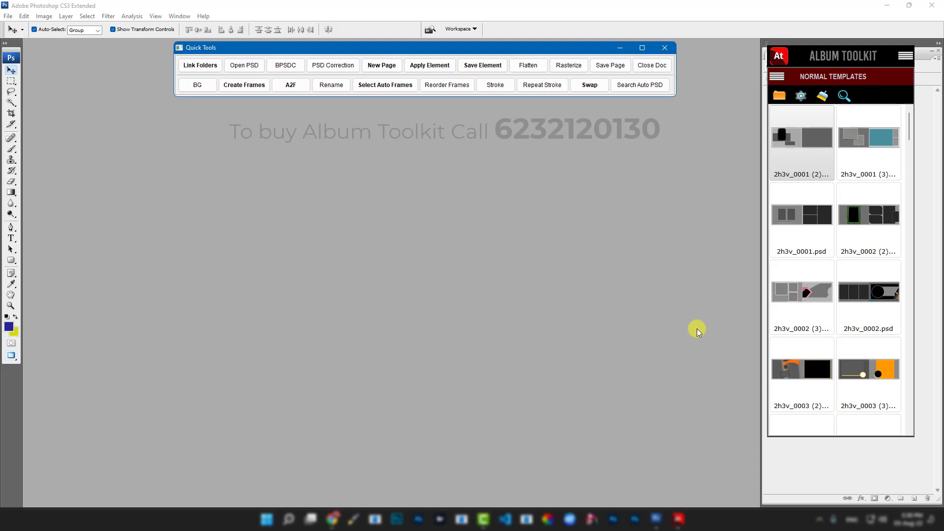
Step: Open the 2h3v_0006.psd template and nudge its maroon brush-edged frame slightly up and right
scroll(875, 276, down, 1)
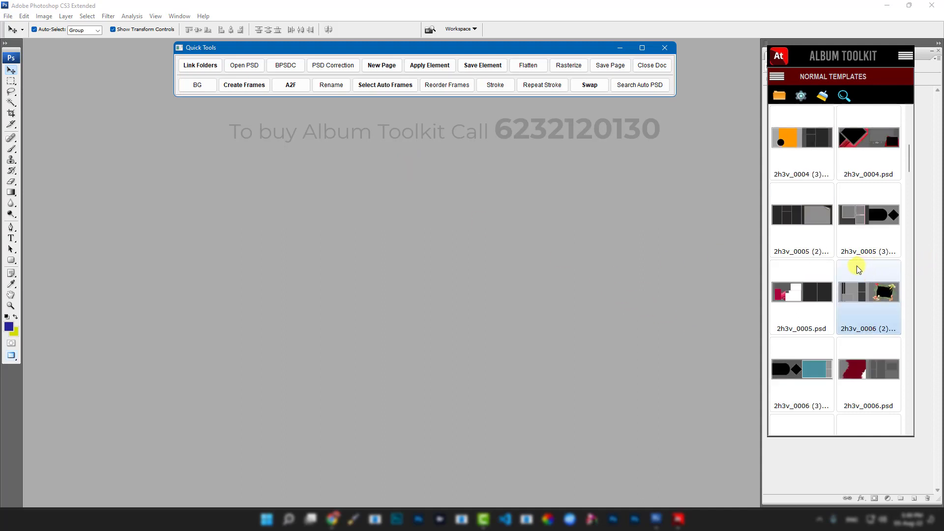
click(871, 298)
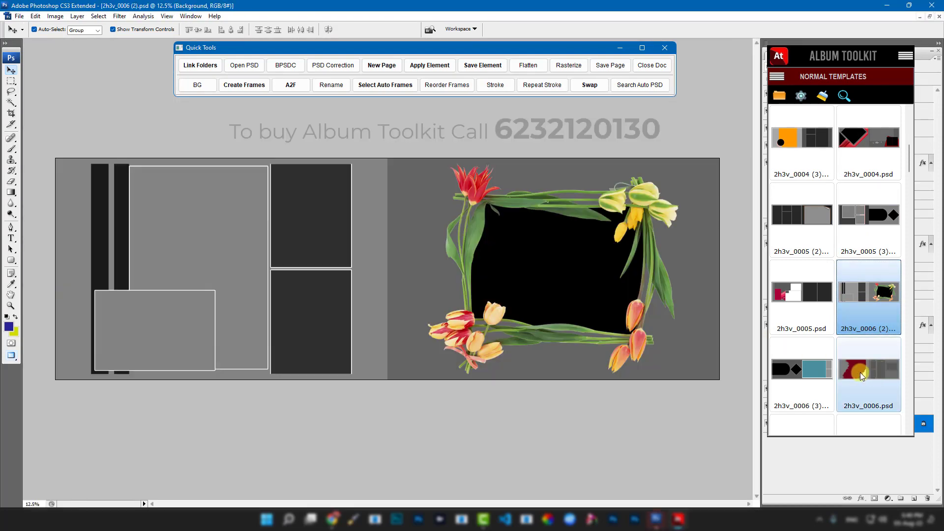
click(860, 373)
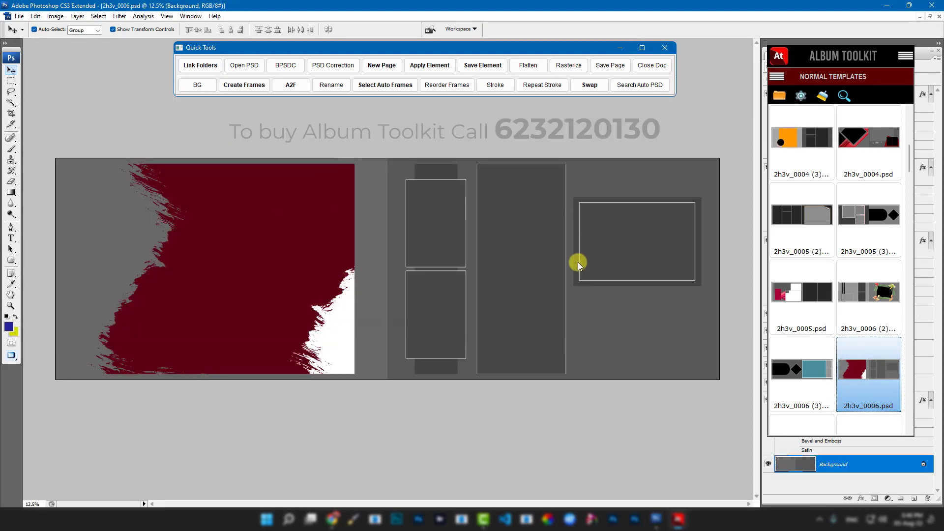
mouse_move(261, 217)
mouse_down()
mouse_move(282, 211)
mouse_move(289, 225)
mouse_move(288, 207)
mouse_move(275, 214)
mouse_up()
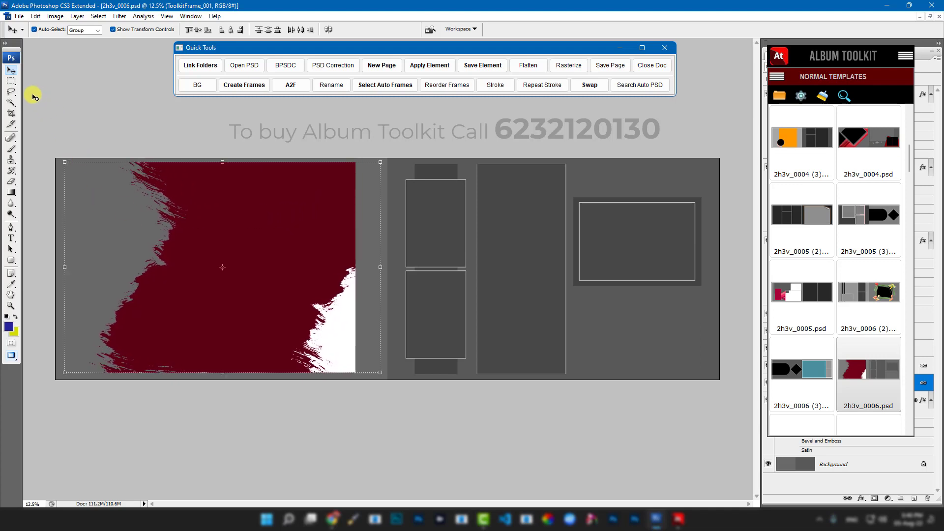
Step: Convert a portrait rectangular selection over the lower-left part of the maroon brush shape into a frame with A2F
drag(15, 84, 49, 84)
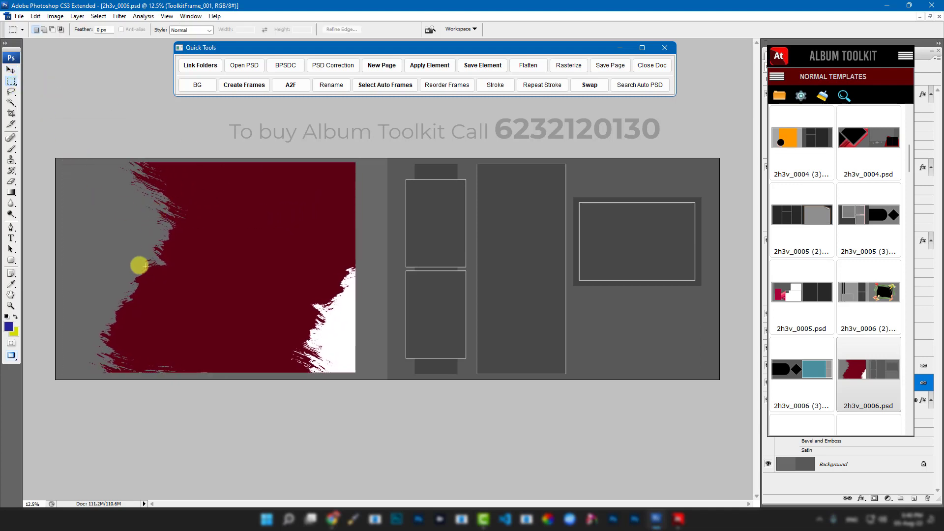
drag(119, 239, 191, 332)
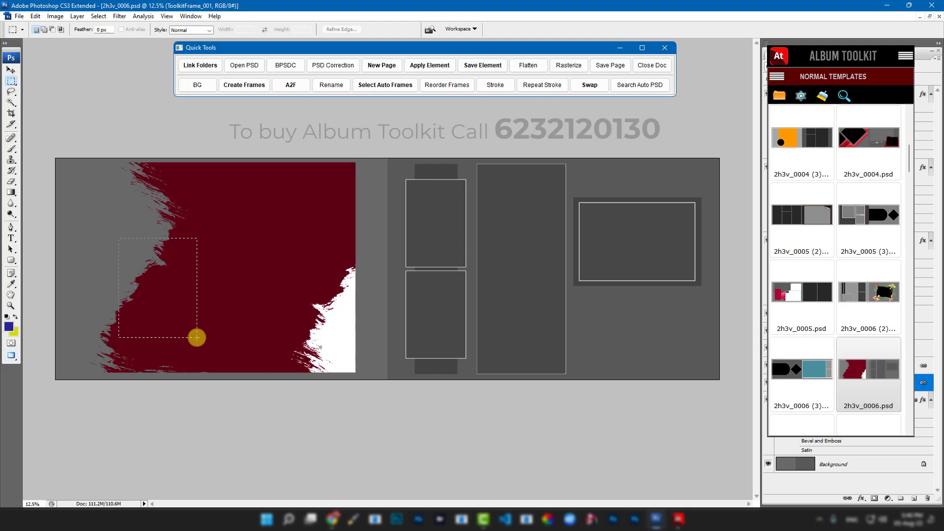
click(290, 85)
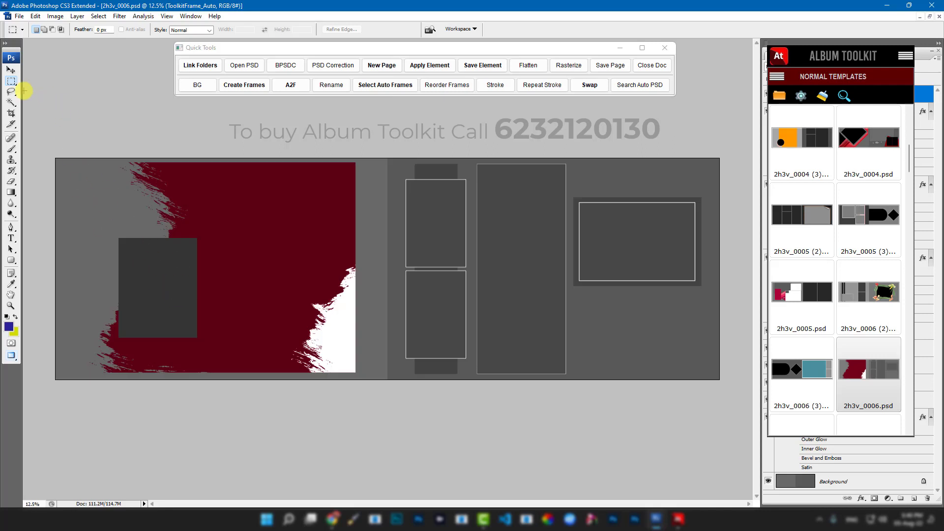
Step: Apply a white inside stroke at 100% opacity to the new rectangular frame
click(12, 70)
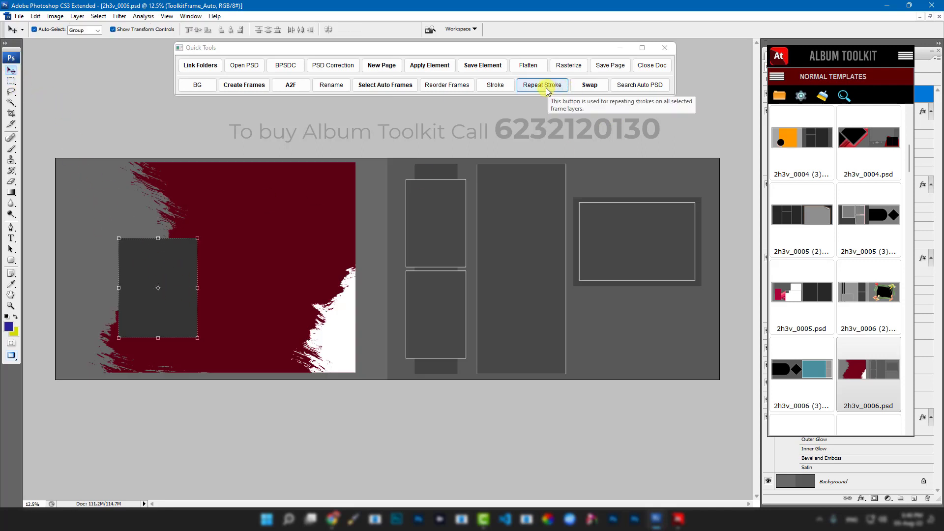
click(506, 88)
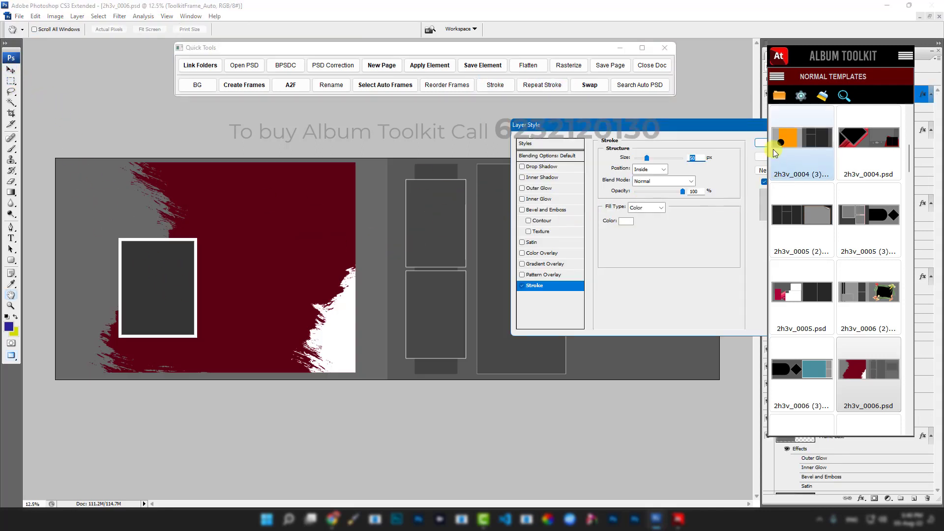
click(758, 145)
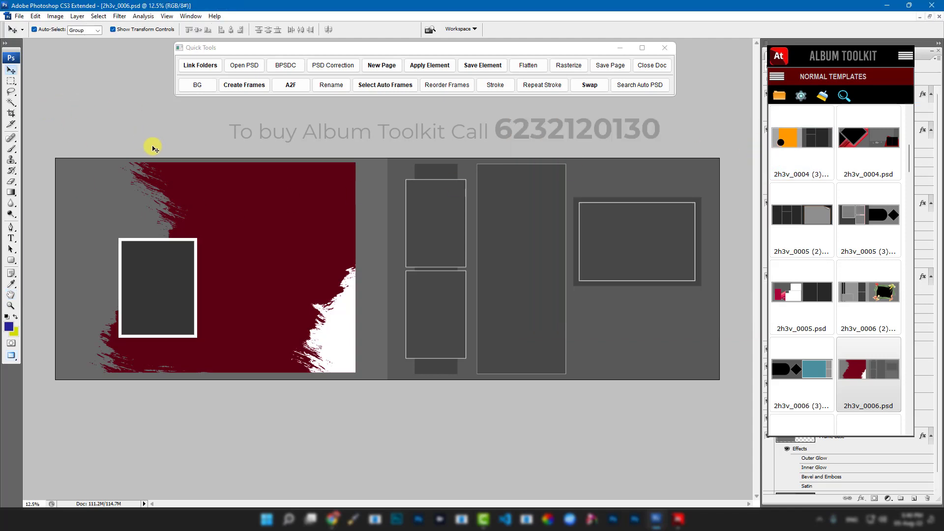
Step: Select the stroked rectangle and the maroon brush frame together, save them as a PSD Frame element, and check the saved file
click(176, 274)
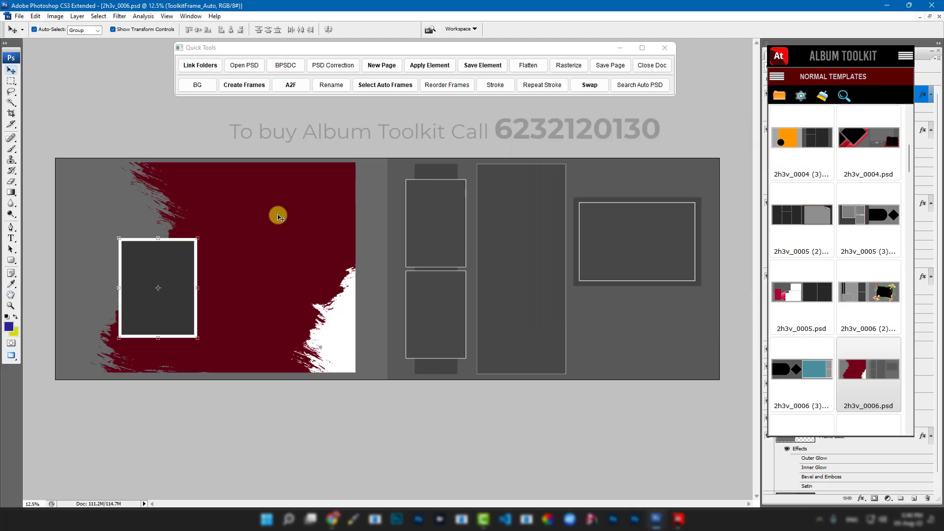
click(279, 217)
click(158, 291)
click(255, 220)
click(163, 278)
click(257, 214)
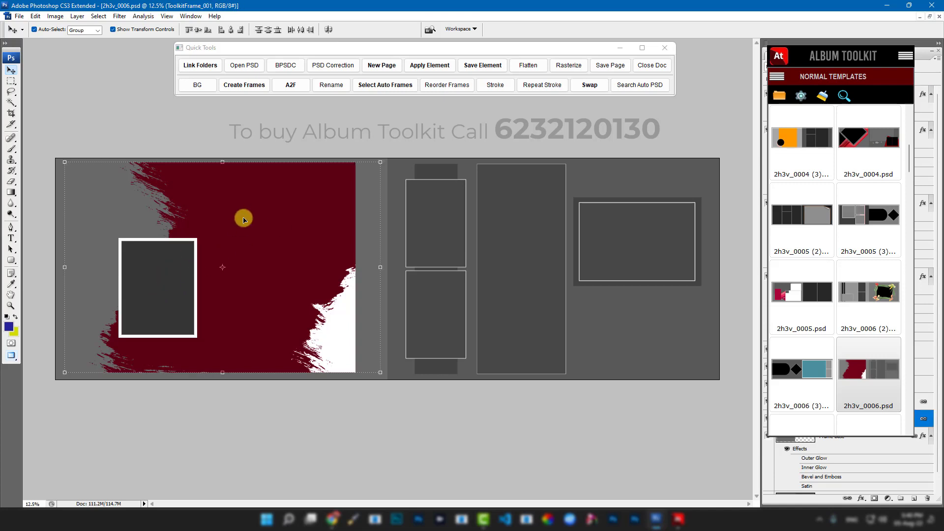
click(169, 263)
shift+click(257, 212)
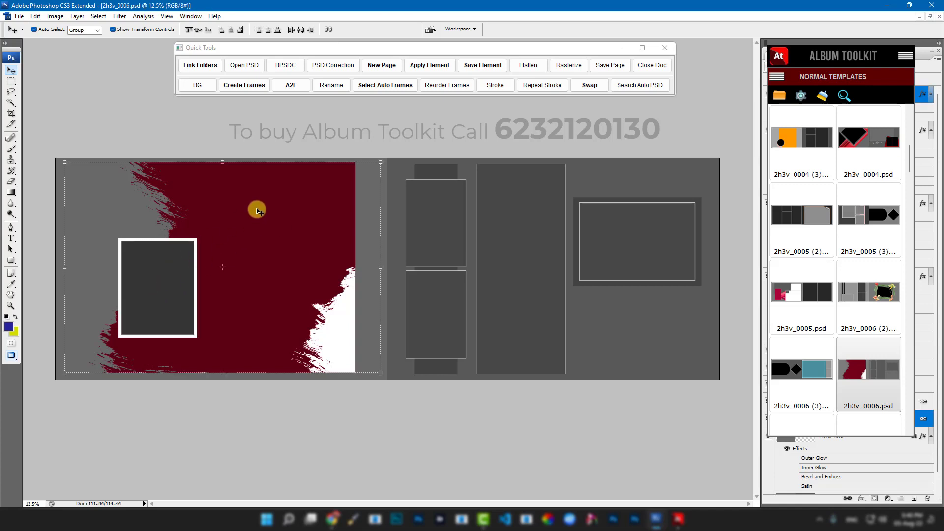
click(476, 68)
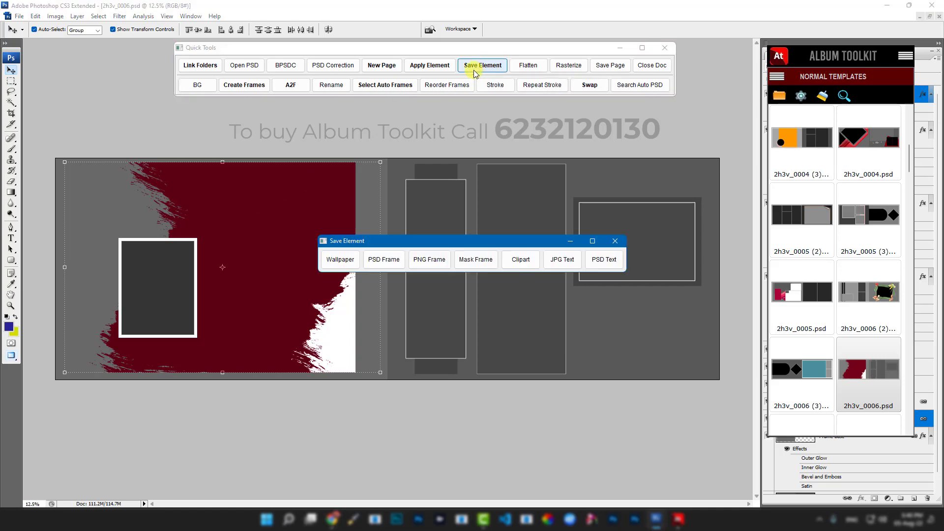
click(388, 260)
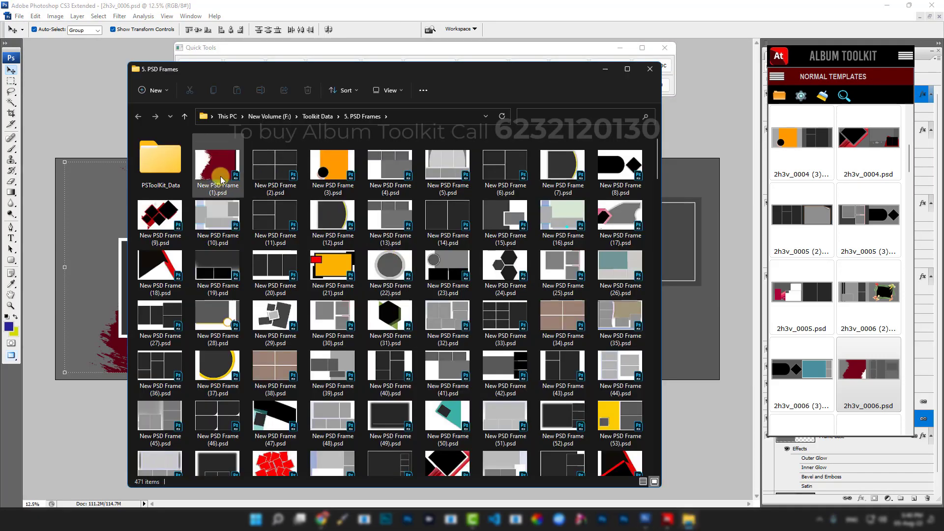
scroll(428, 293, down, 20)
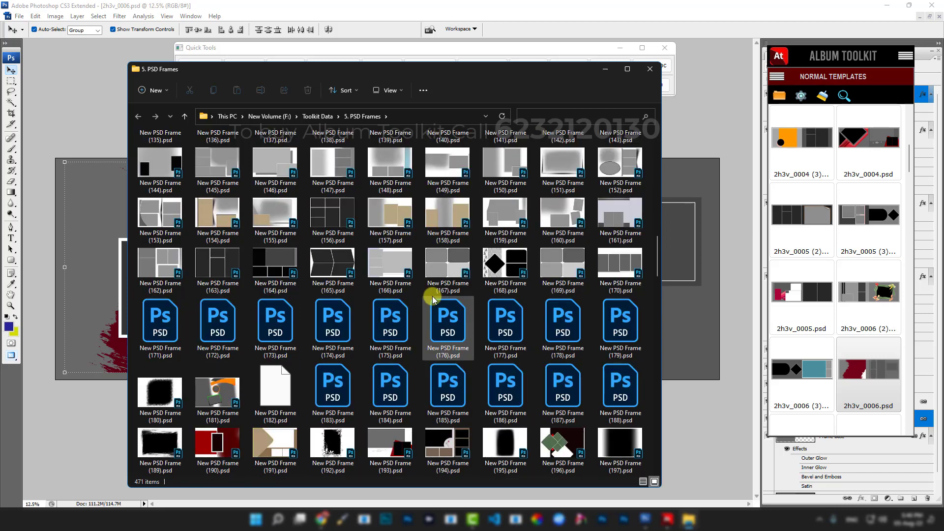
click(282, 453)
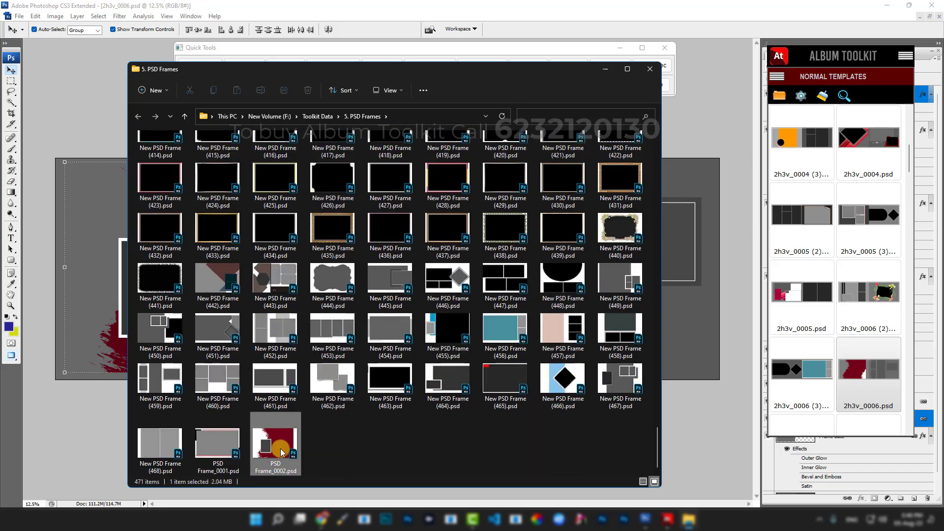
click(649, 69)
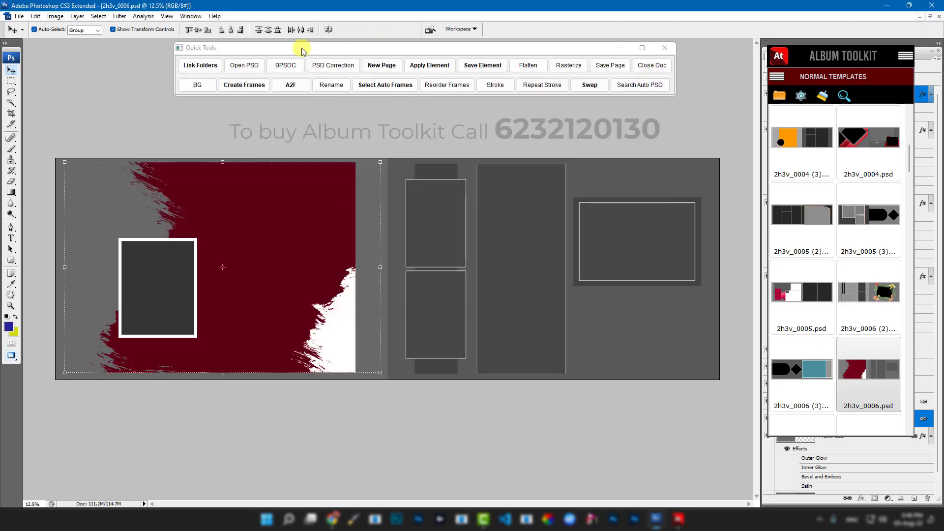
Step: Create a new blank page and apply the saved element PSD Frame_0002.psd to it
click(382, 65)
click(421, 233)
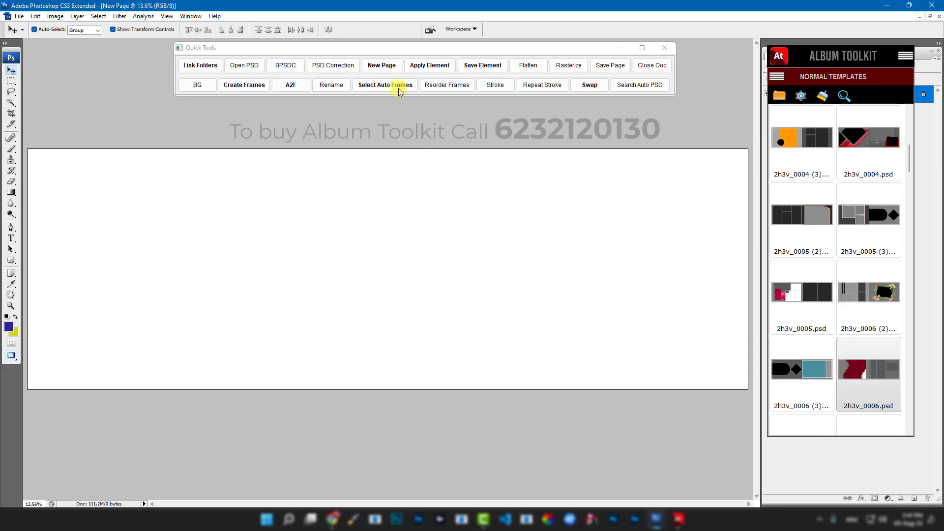
click(430, 64)
click(390, 258)
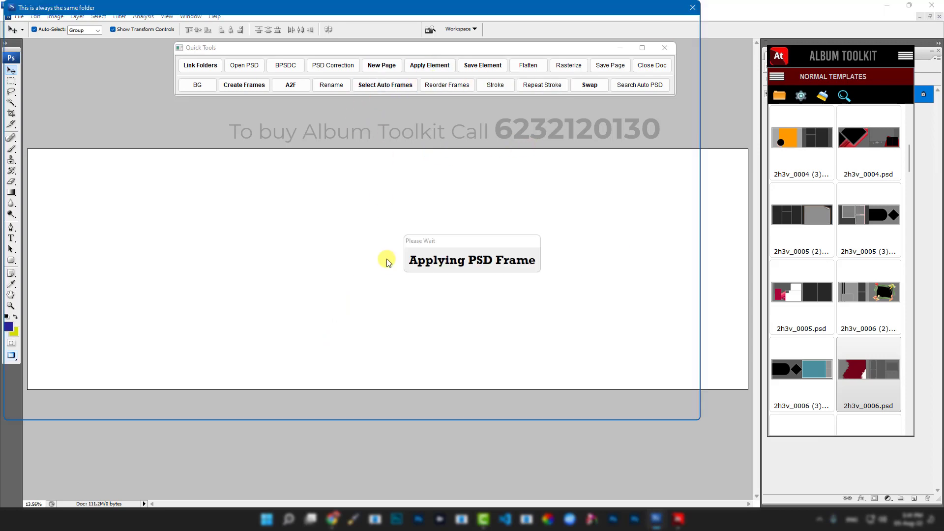
scroll(585, 148, down, 10)
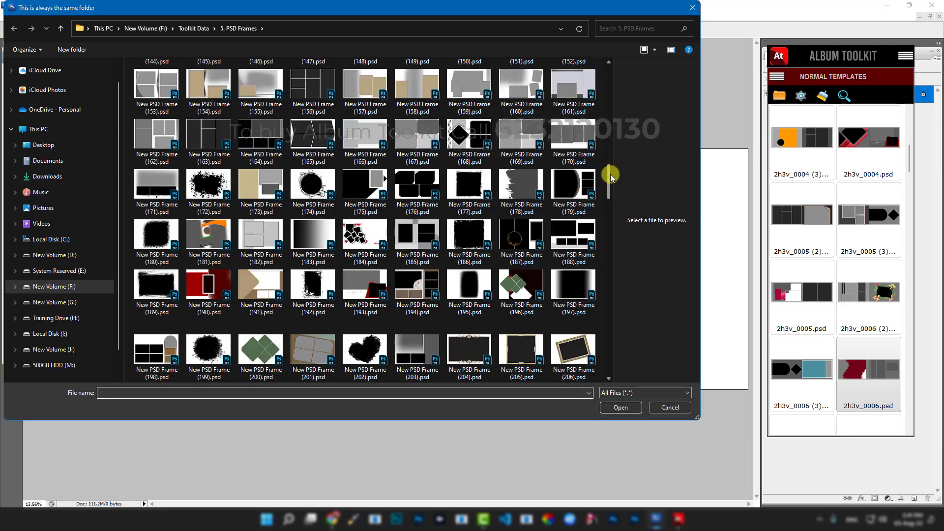
drag(609, 175, 611, 366)
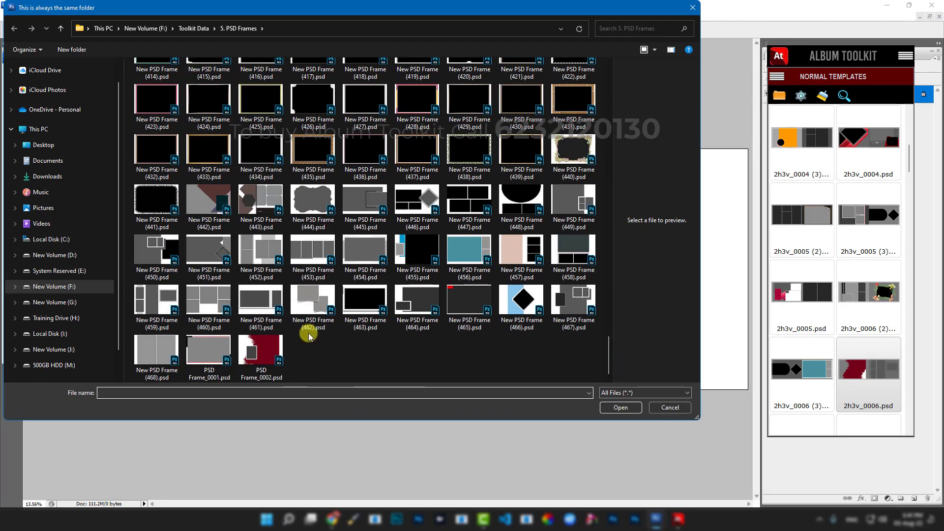
double_click(270, 344)
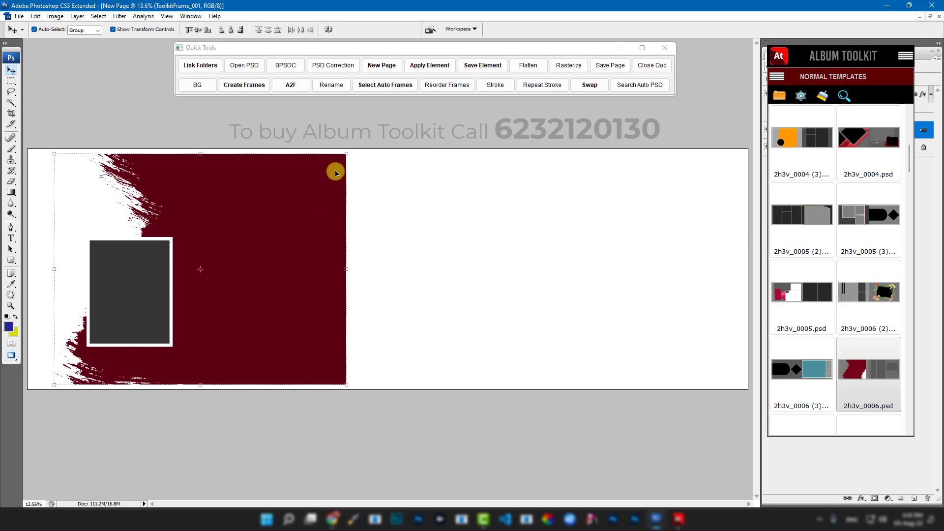
click(424, 189)
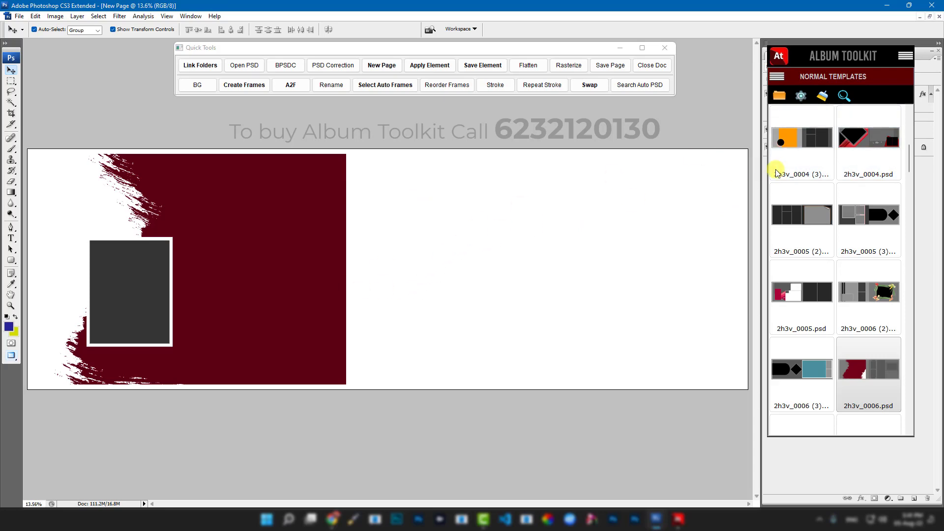
Step: Open the 2h3v_0005 (2) template and place a copy of its page-curl frame, scaled to under half size, over the original's lower-left area
click(841, 140)
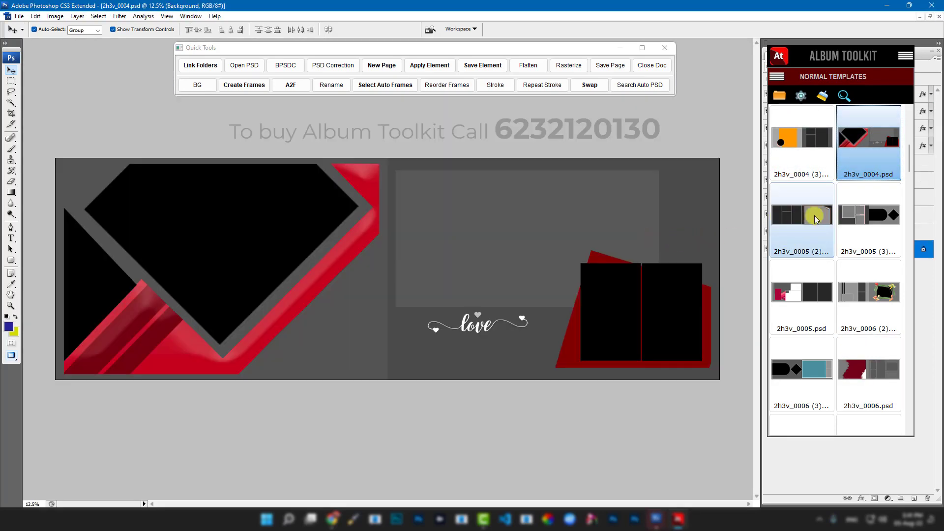
click(802, 215)
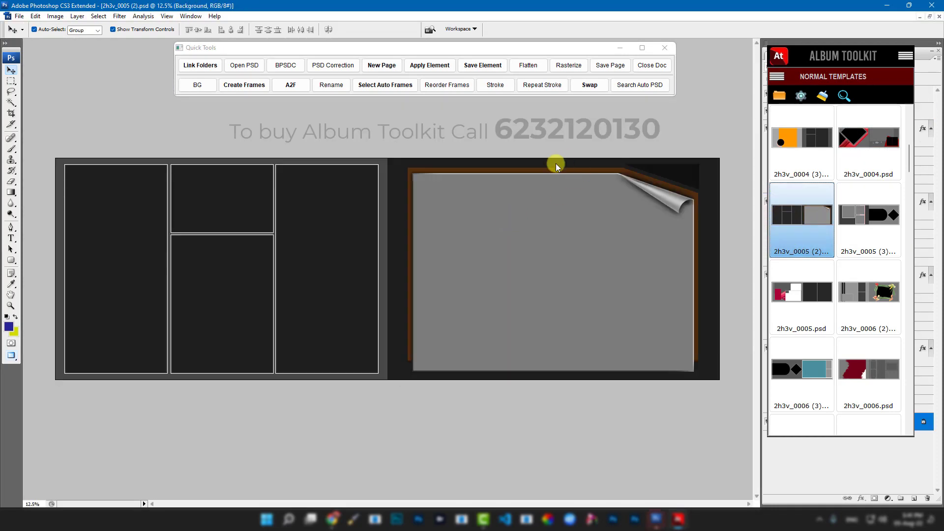
click(555, 166)
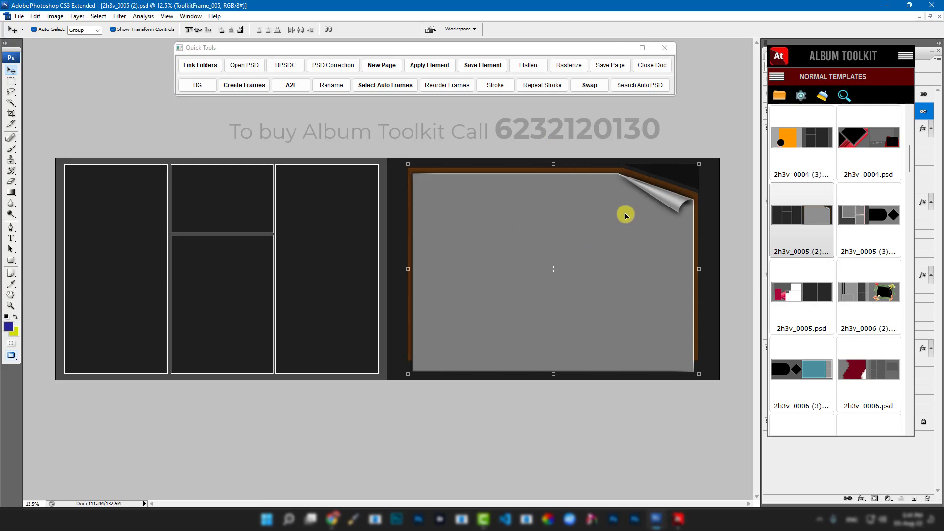
drag(622, 218, 601, 247)
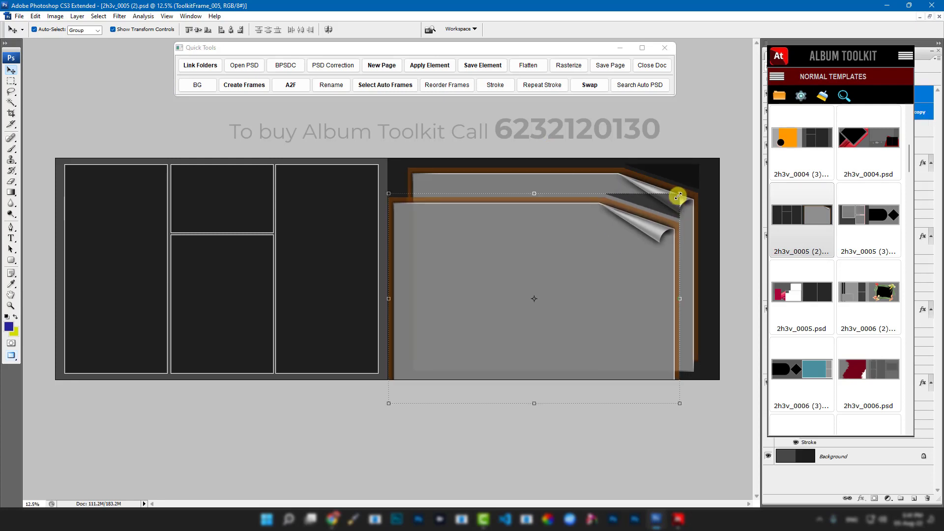
drag(678, 196, 527, 304)
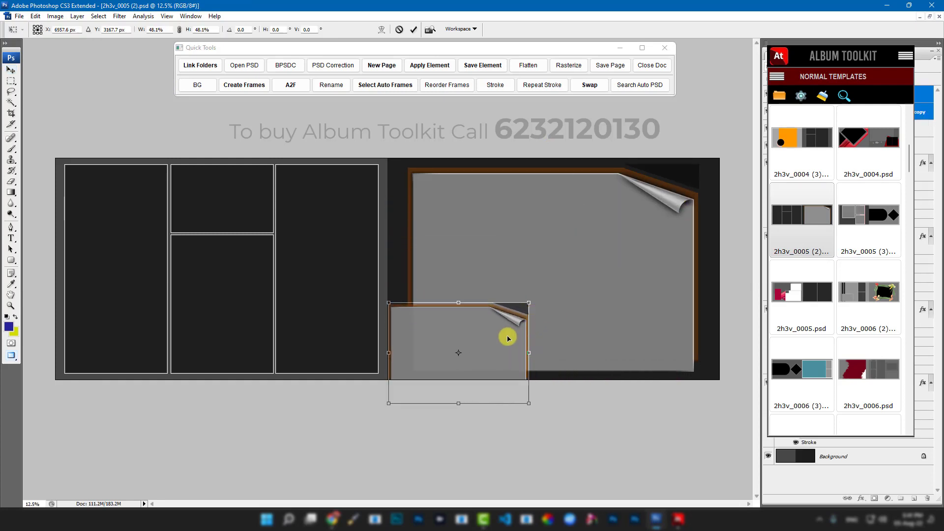
drag(508, 338, 542, 294)
mouse_move(562, 354)
mouse_down()
mouse_move(546, 339)
mouse_move(554, 354)
mouse_up()
key(Return)
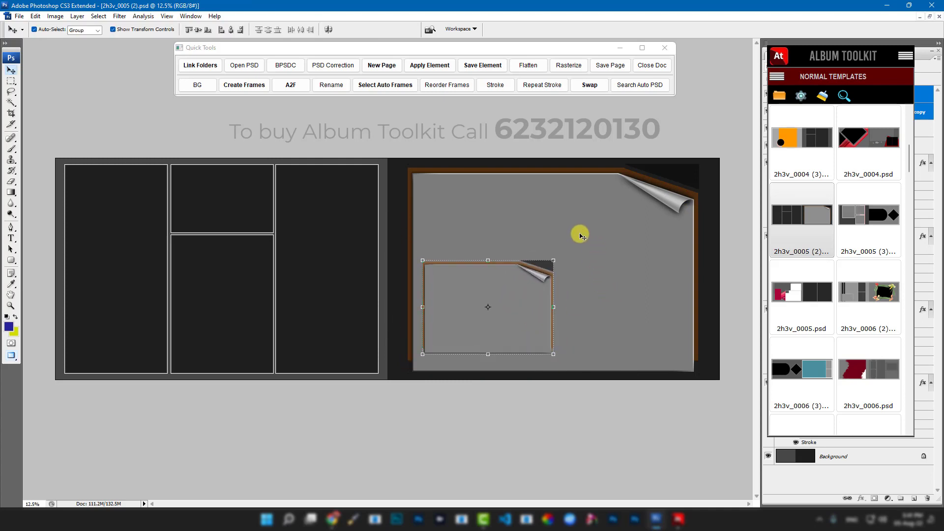
Step: Select both page-curl frames, shift them slightly, save them as a PSD Frame element, and check the saved file in its folder
click(474, 187)
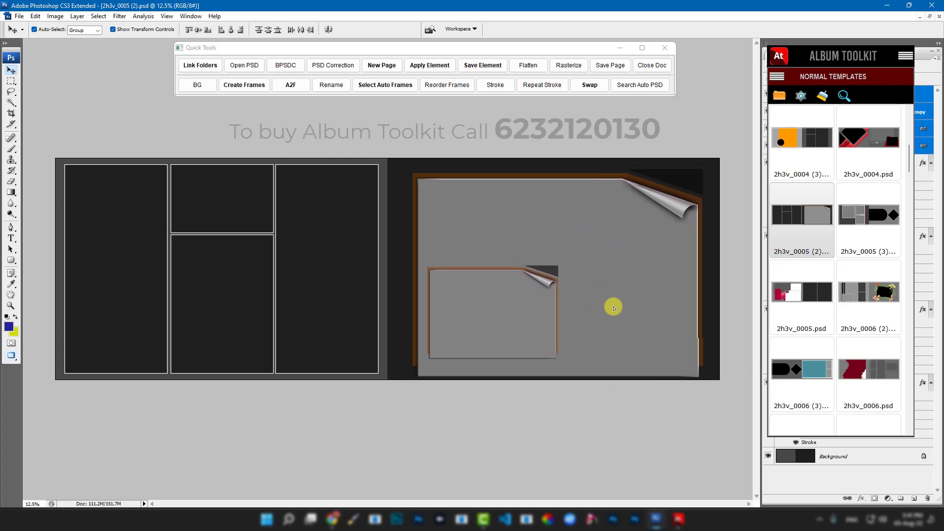
drag(614, 308, 610, 306)
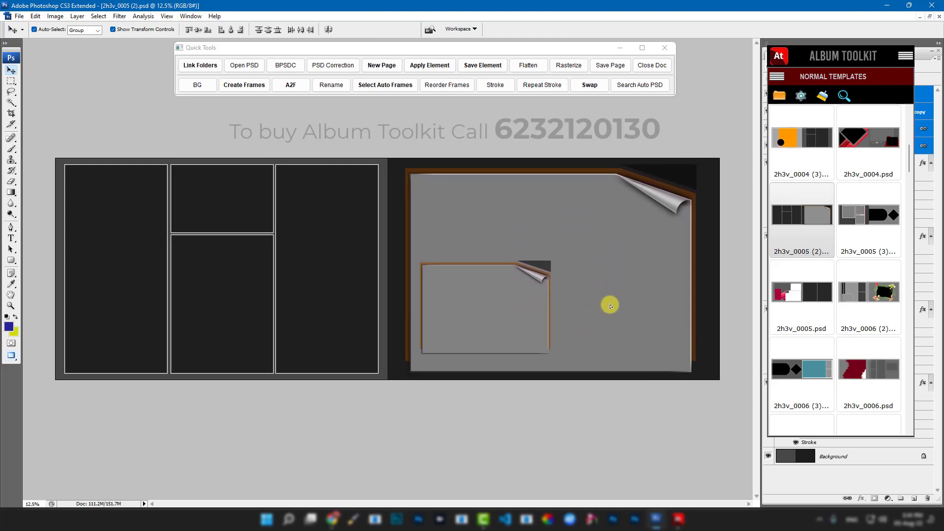
click(472, 65)
click(379, 259)
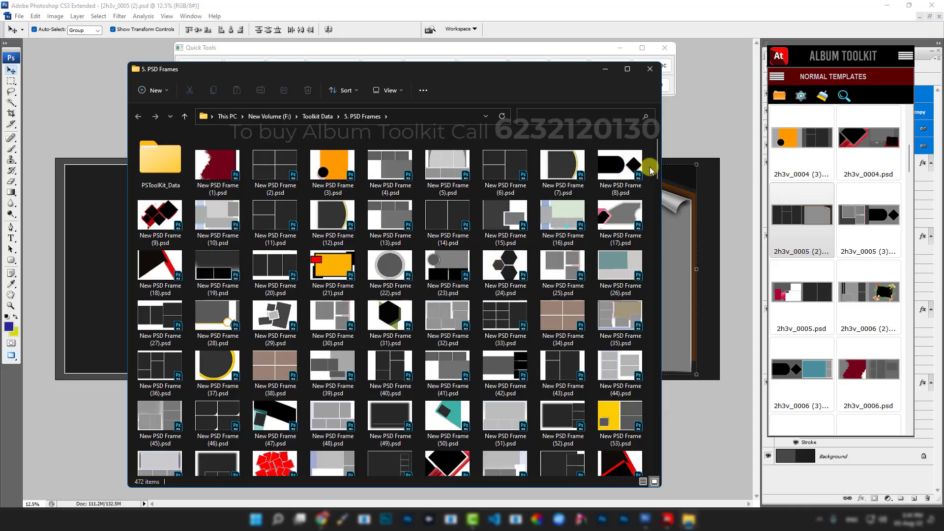
drag(657, 165, 652, 460)
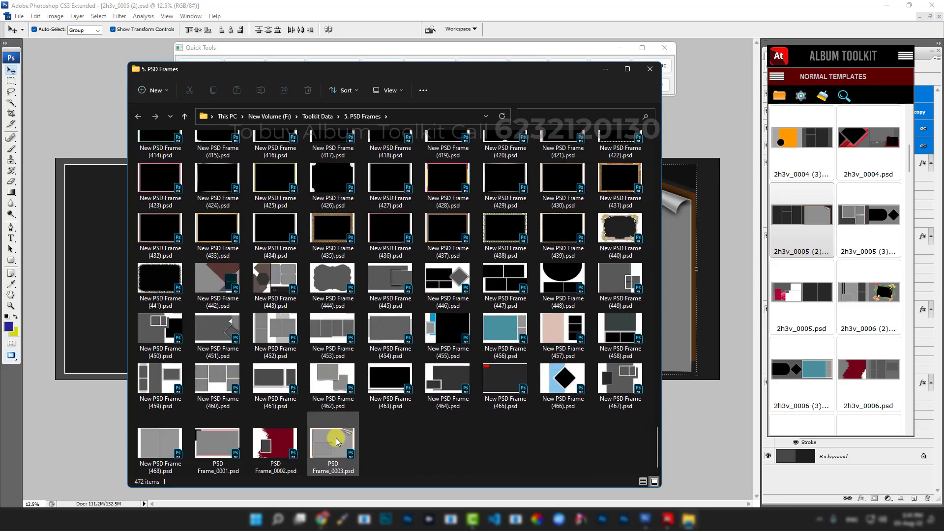
Step: Review the element types available for saving with the large page-curl frame selected, then leave without saving an element
click(650, 70)
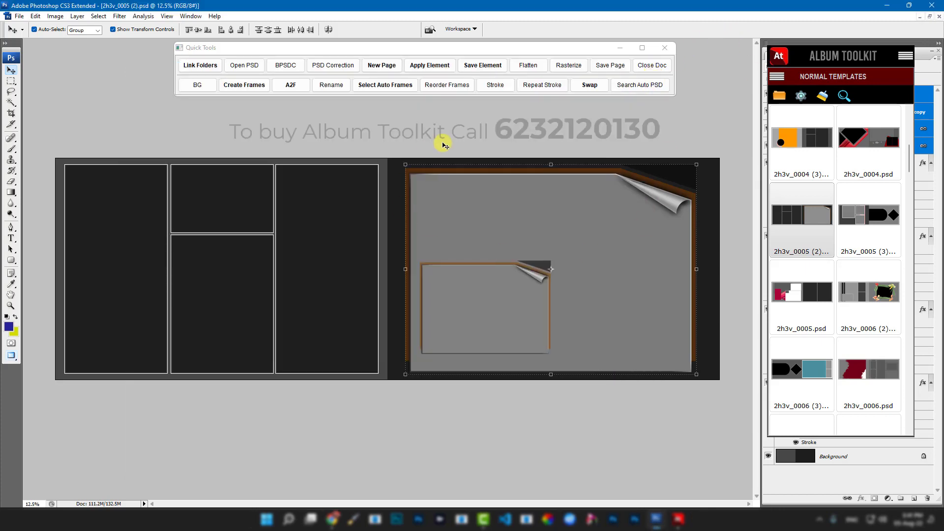
click(343, 325)
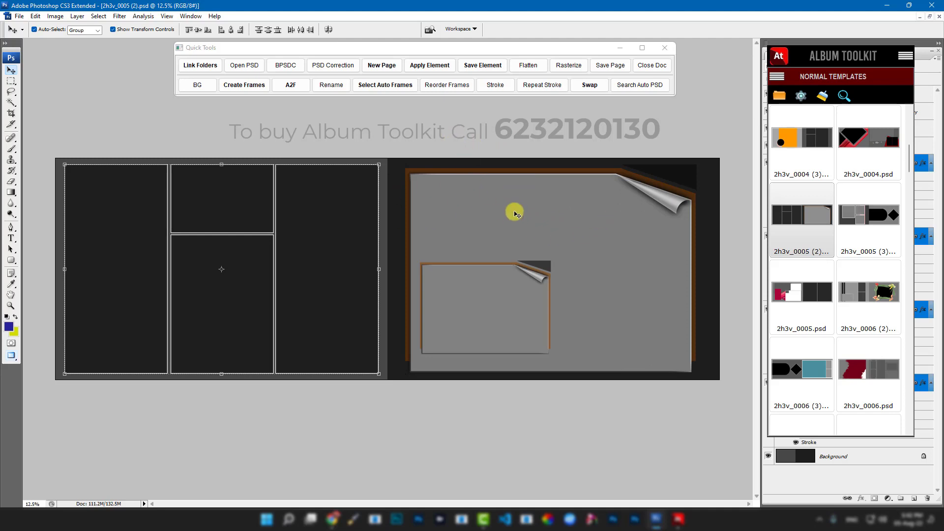
click(486, 204)
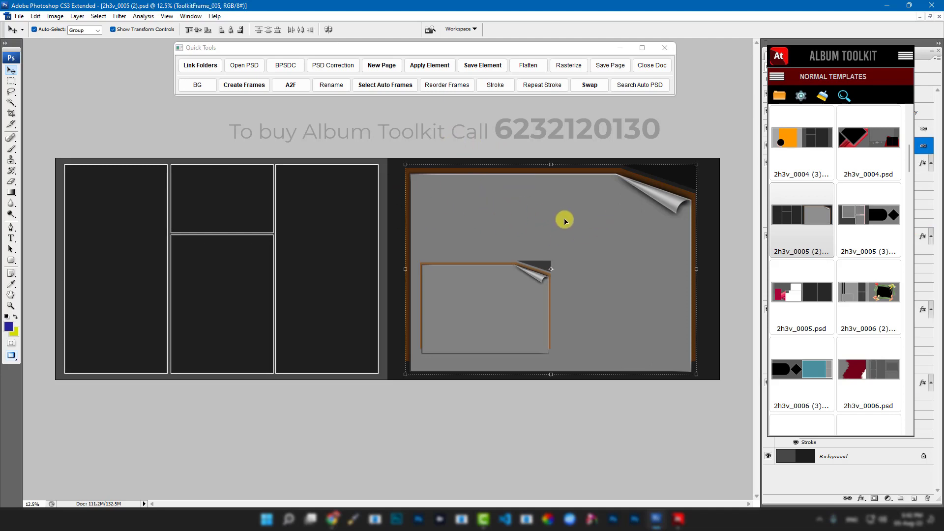
click(478, 65)
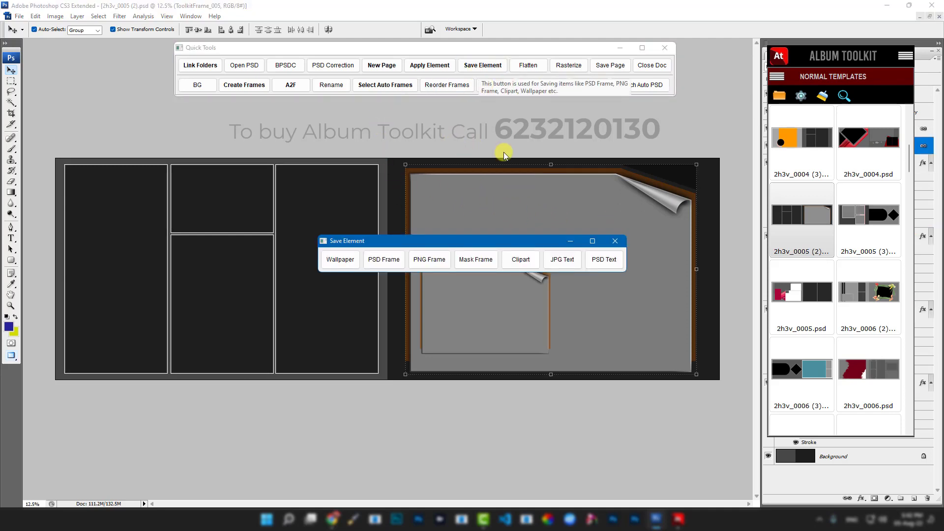
click(615, 241)
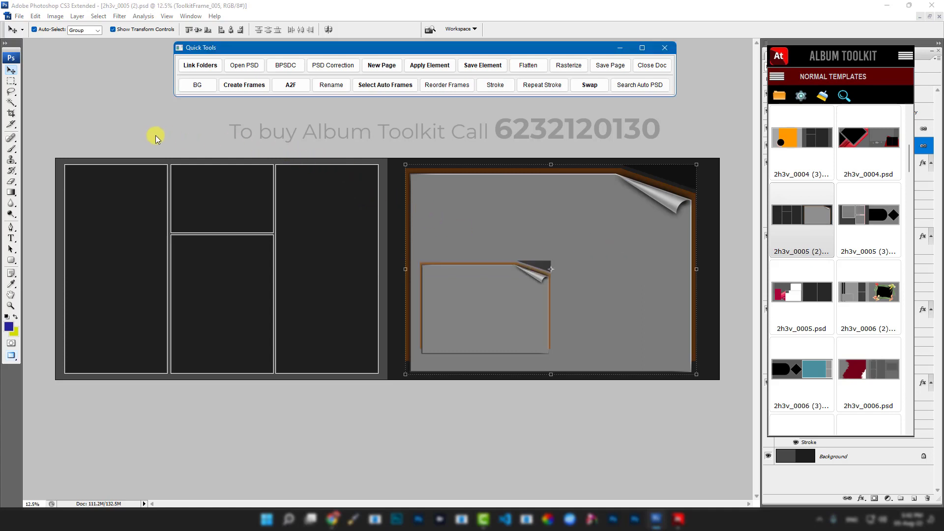
click(503, 67)
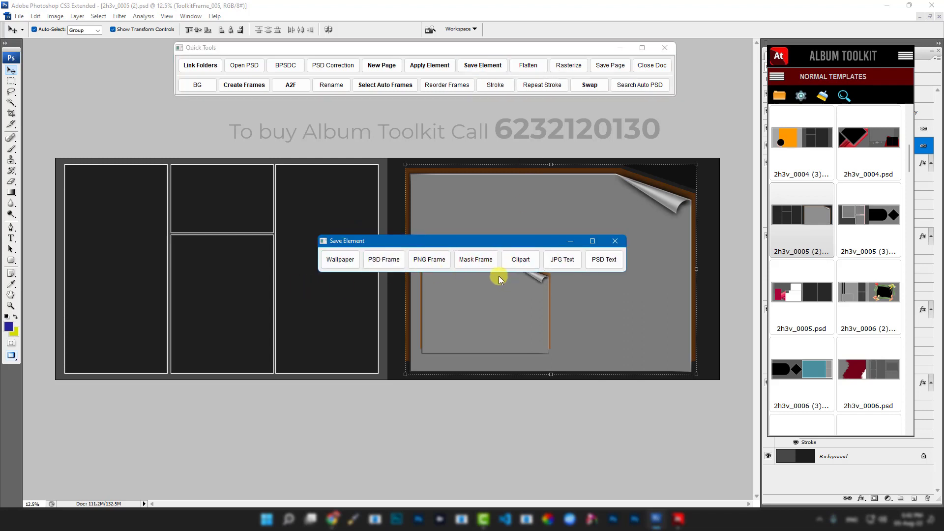
click(615, 241)
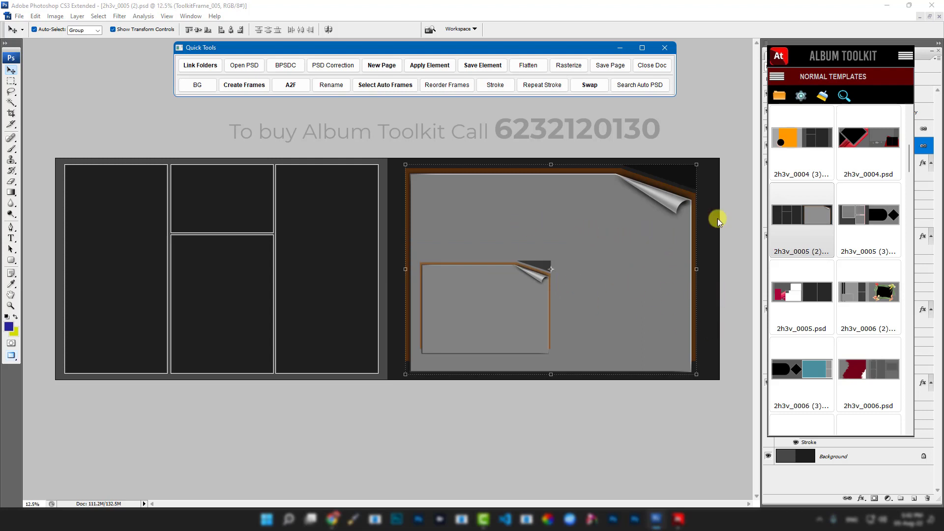
Step: Close the 2h3v_0005 (2), 2h3v_0004, New Page and 2h3v_0006 documents without saving changes
click(940, 18)
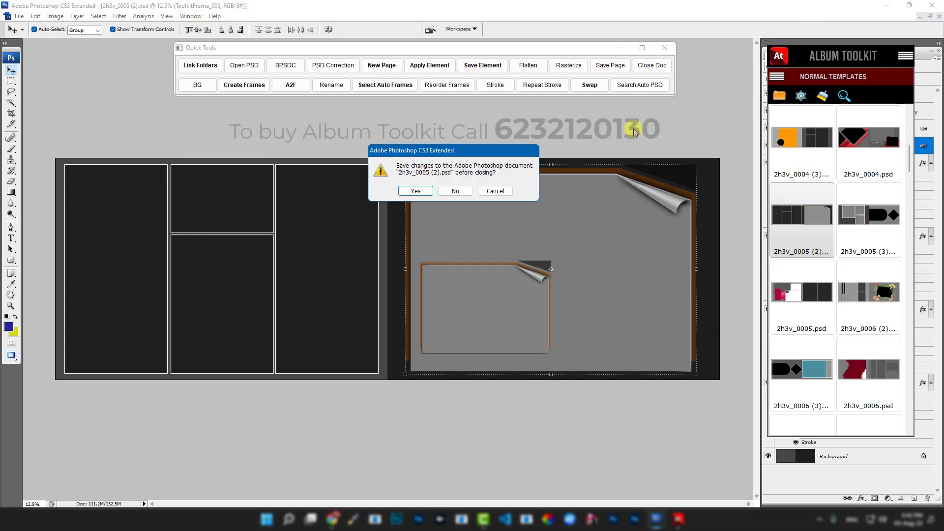
click(456, 192)
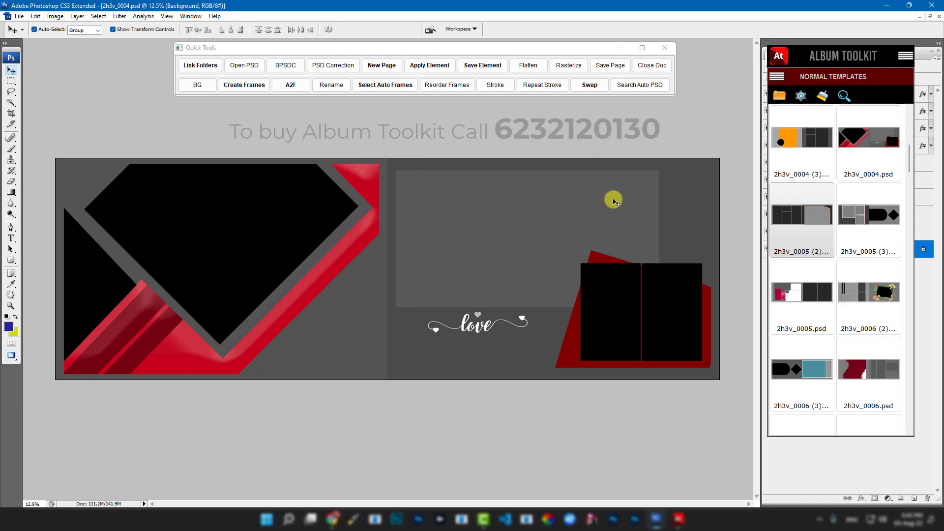
click(939, 17)
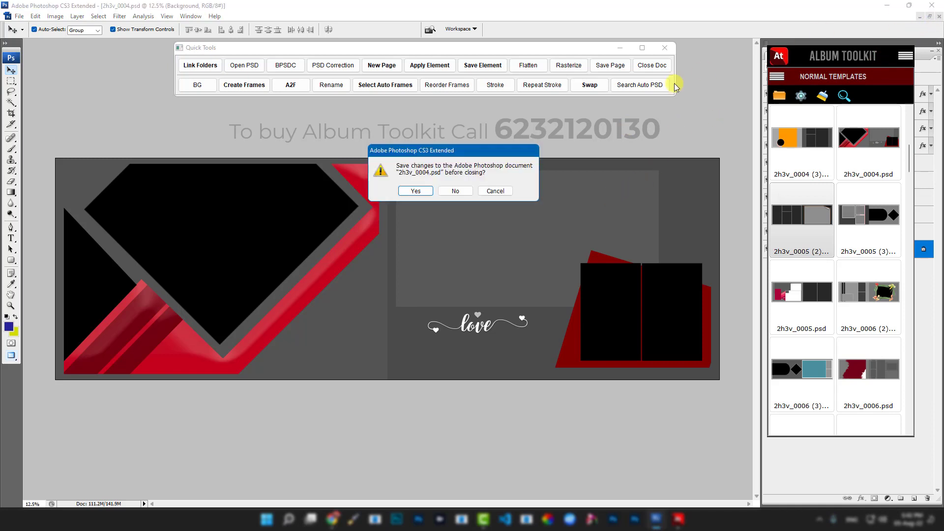
click(450, 192)
click(939, 17)
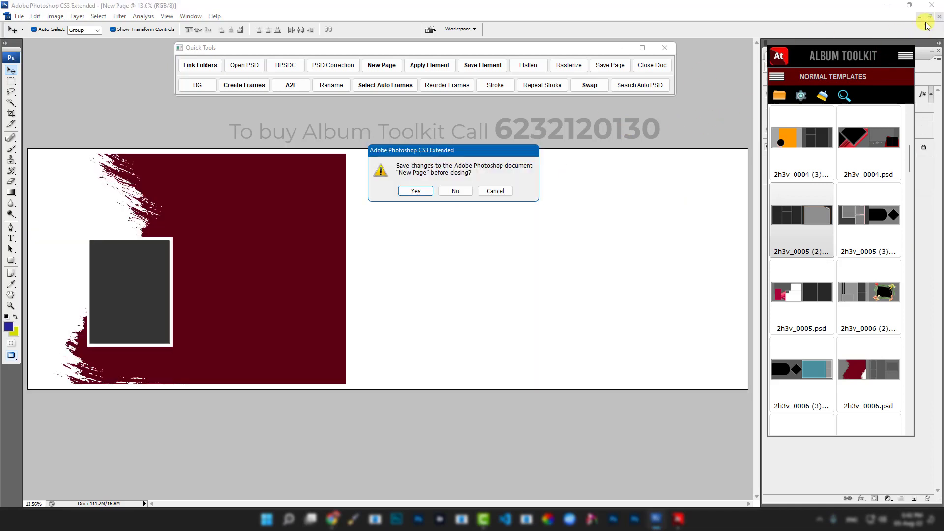
click(455, 191)
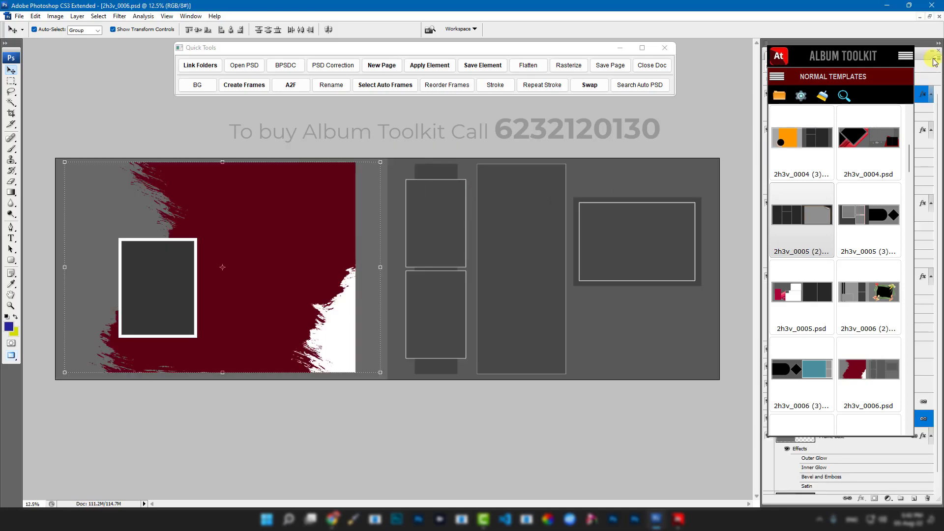
click(940, 17)
click(455, 191)
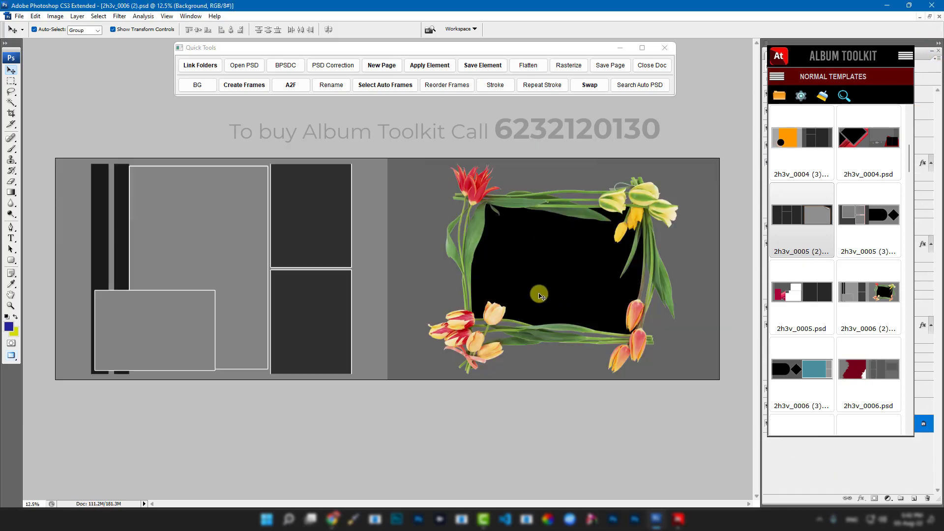
Step: Select the tulip border with its black photo frame, shift them slightly, save them as a PSD Frame element, and check the saved file
mouse_move(561, 257)
mouse_down()
mouse_move(531, 287)
mouse_move(566, 252)
mouse_move(582, 263)
mouse_move(567, 258)
mouse_up()
key(alt+shift+bracketleft)
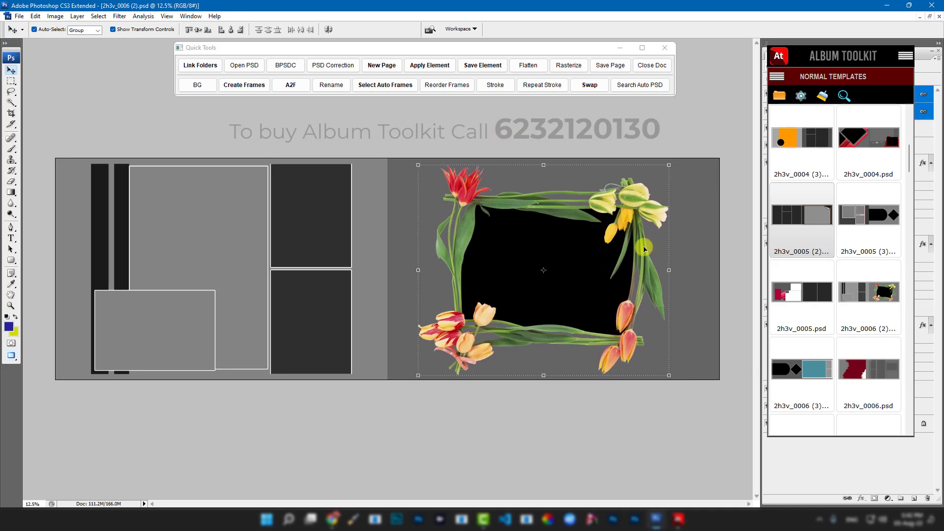
mouse_move(627, 208)
mouse_down()
mouse_move(650, 251)
mouse_move(615, 214)
mouse_move(630, 203)
mouse_up()
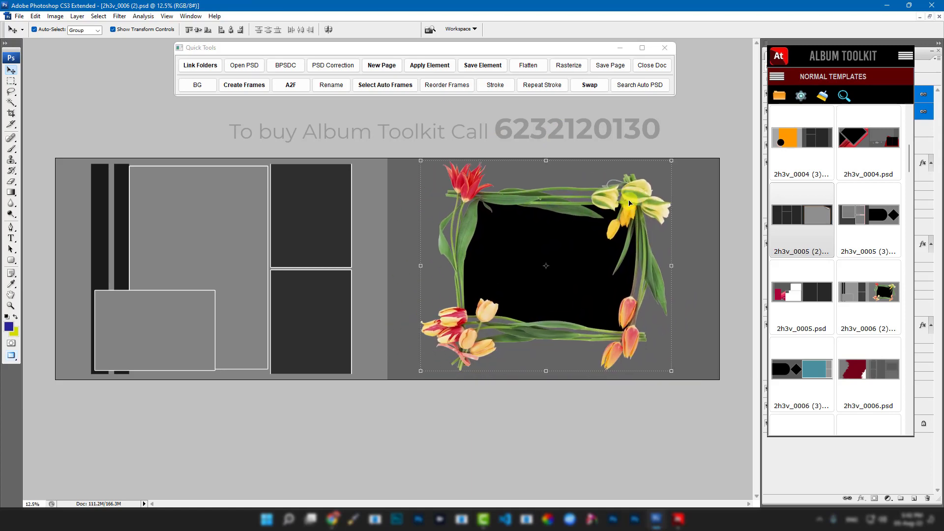
click(482, 66)
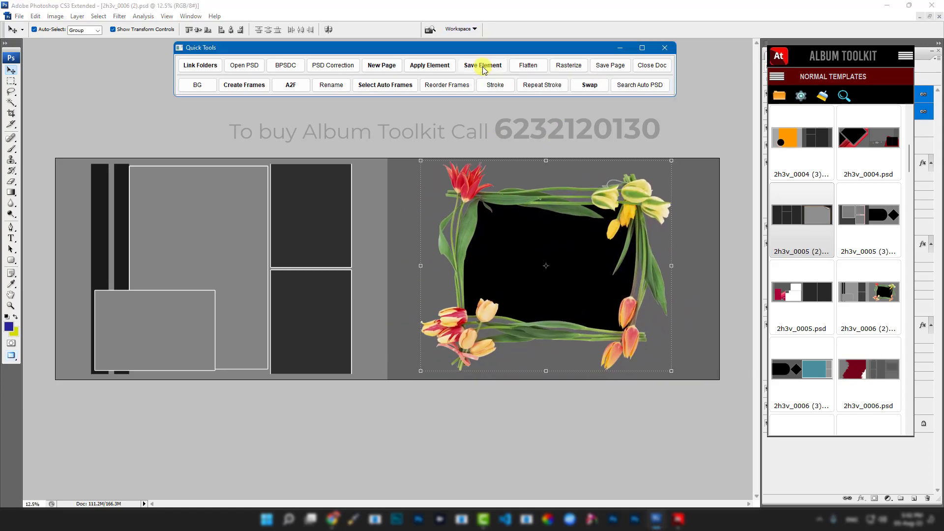
click(373, 260)
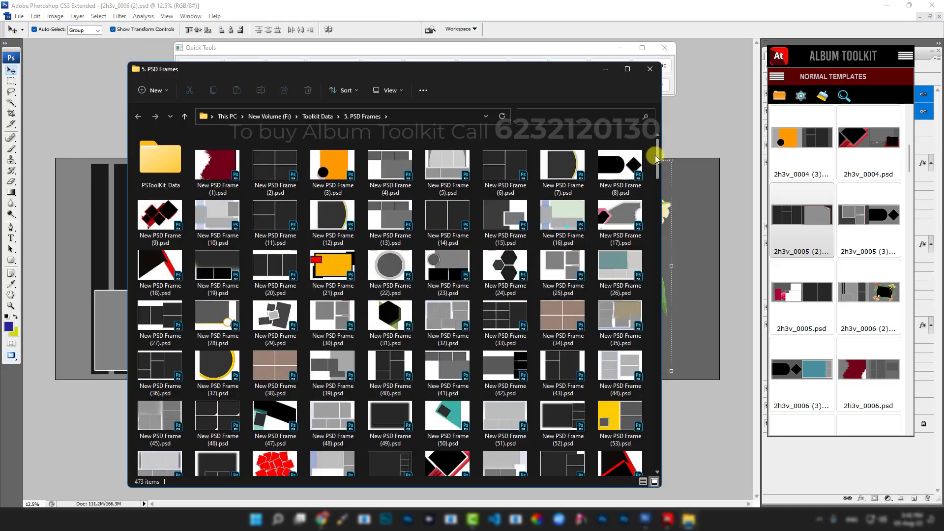
drag(656, 156, 660, 451)
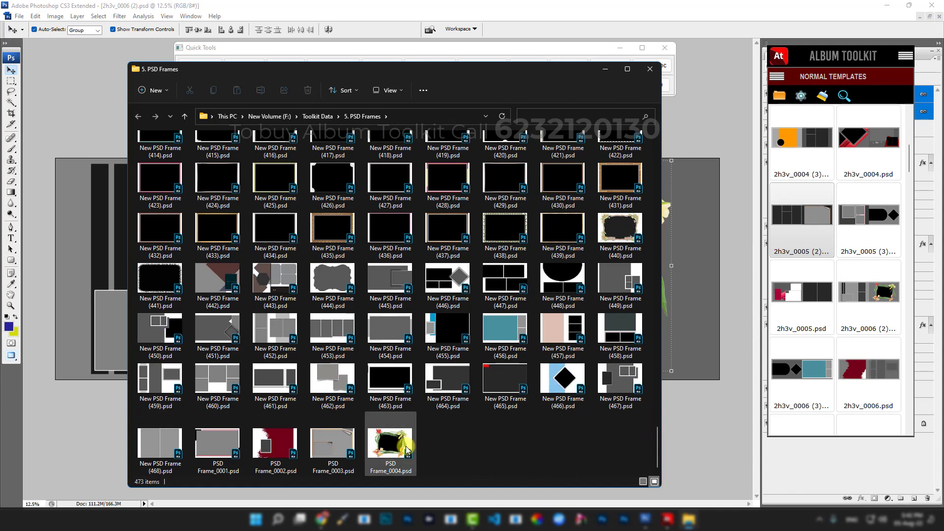
click(391, 445)
click(649, 68)
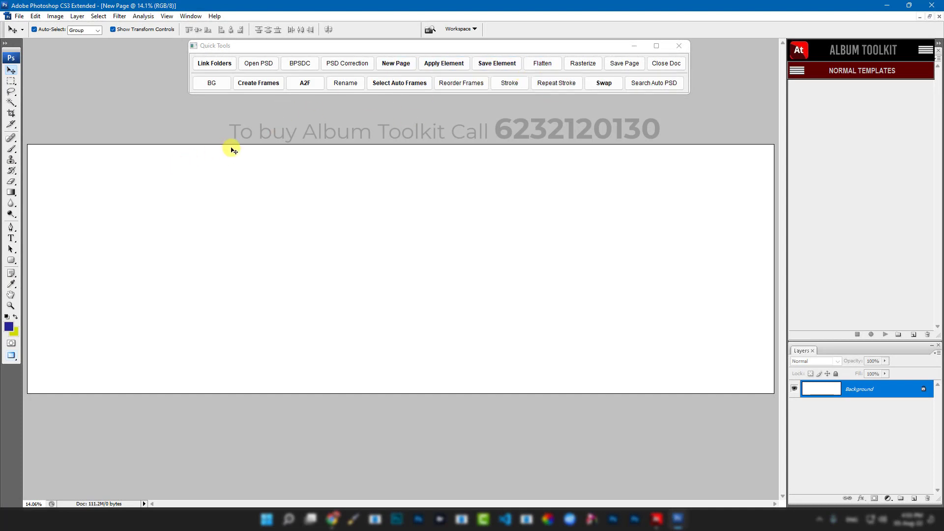
Step: Show the open pages as floating windows and bring the blue page and the purple-orange gradient page forward in turn
click(929, 18)
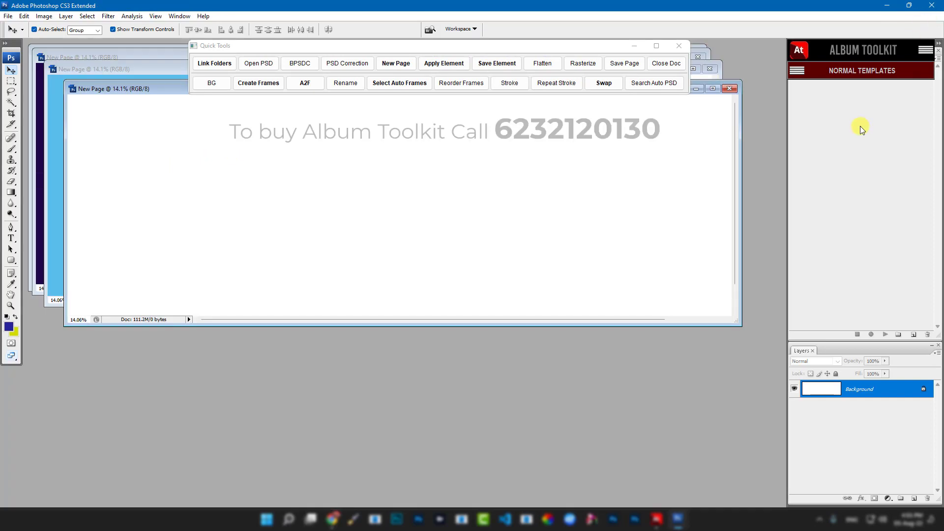
click(150, 70)
click(146, 57)
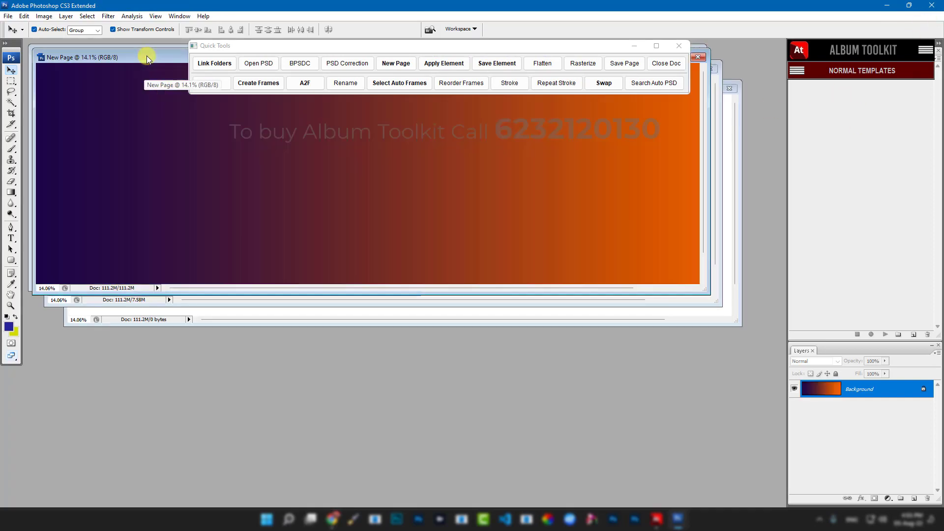
Step: Open the 2h3v_0001 (2) template from the Normal Templates library and run Flatten on the open documents
click(811, 53)
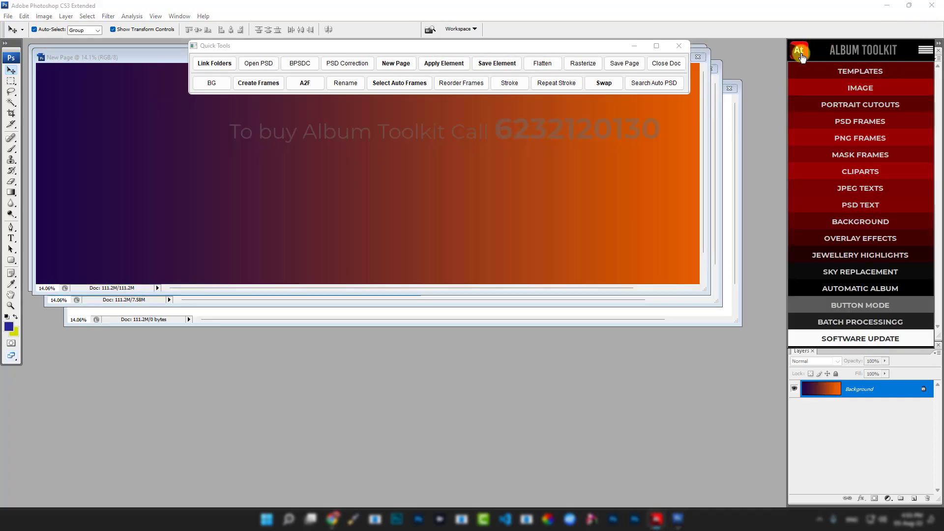
click(869, 71)
click(844, 127)
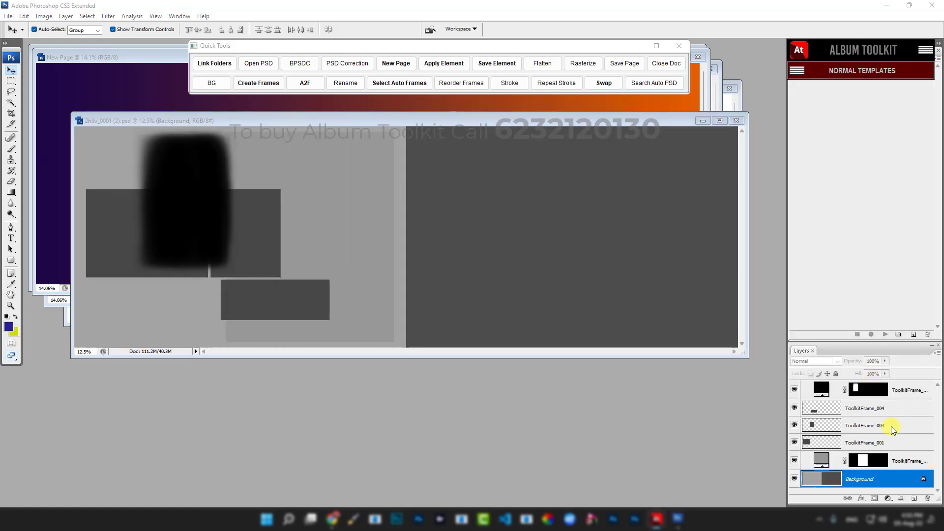
click(598, 196)
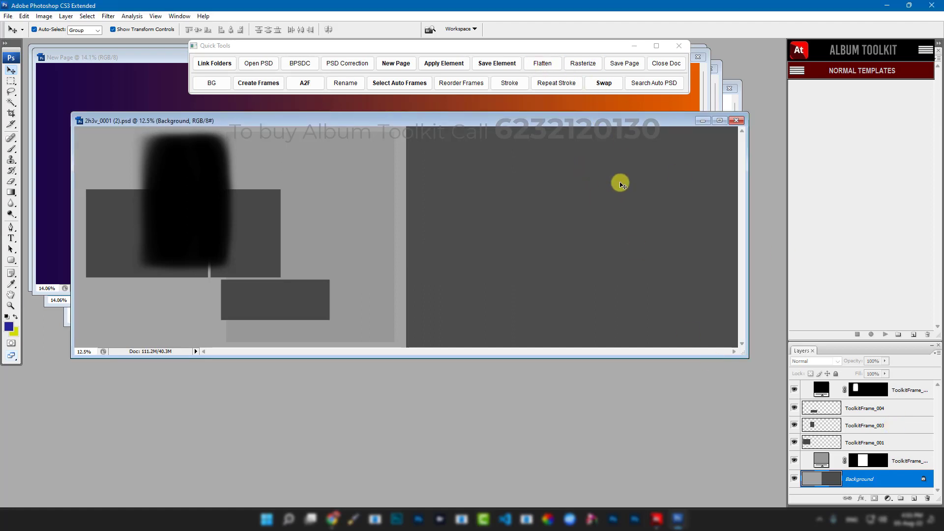
click(549, 65)
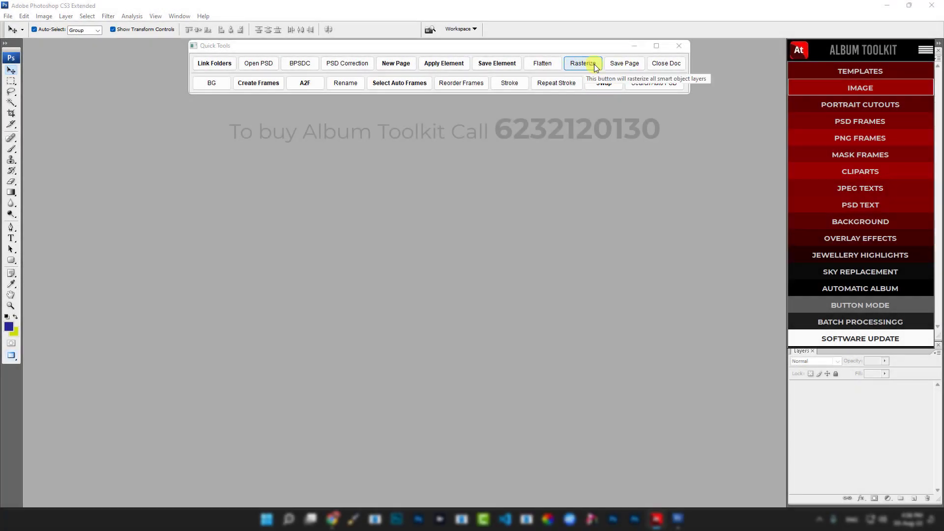
Step: Switch from the templates to the Image library and open the first six sample photos
click(862, 71)
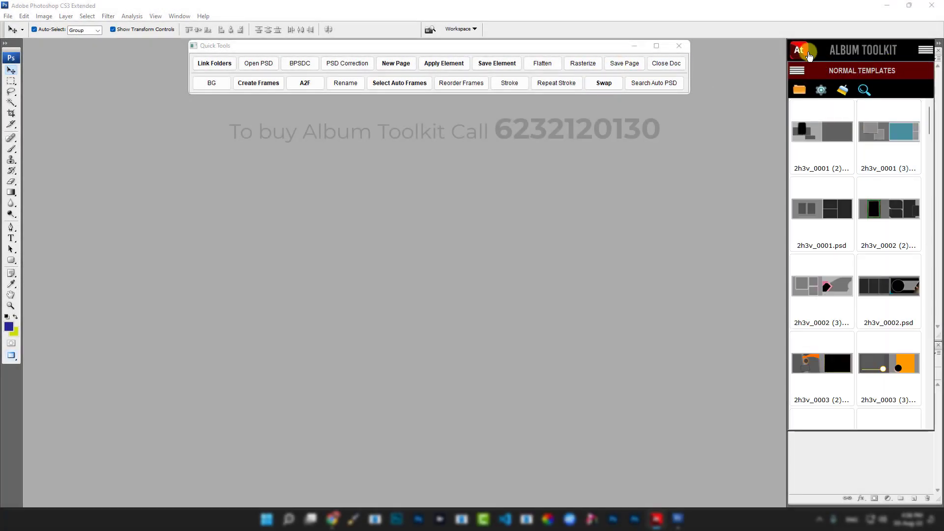
click(797, 70)
click(862, 89)
click(816, 117)
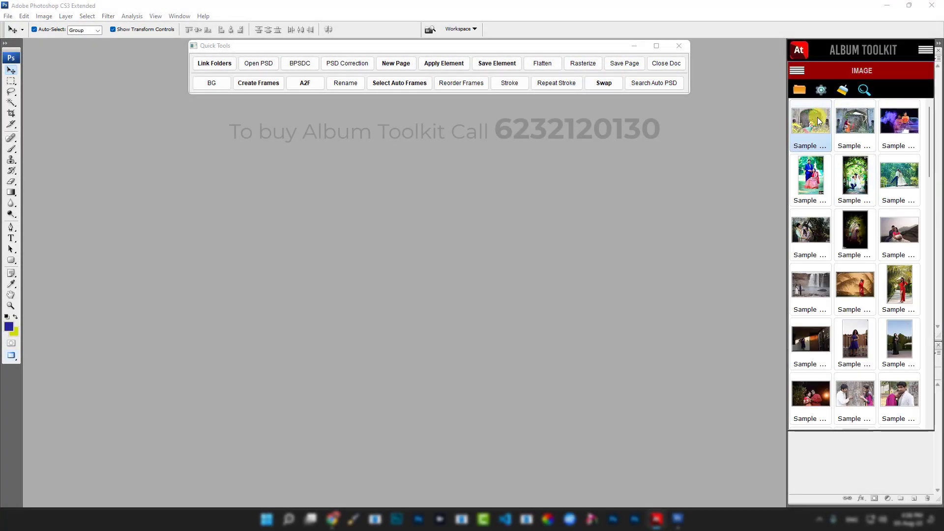
shift+click(892, 181)
drag(819, 183, 528, 227)
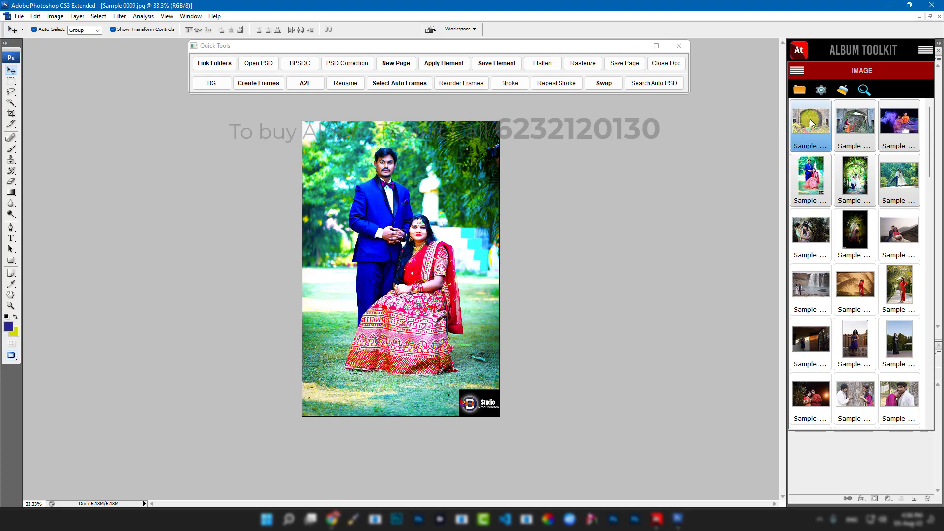
Step: Build an Auto Page from the six photos with the 4h2v_0001 (3).psd template, filling the images as smart object layers
right_click(810, 120)
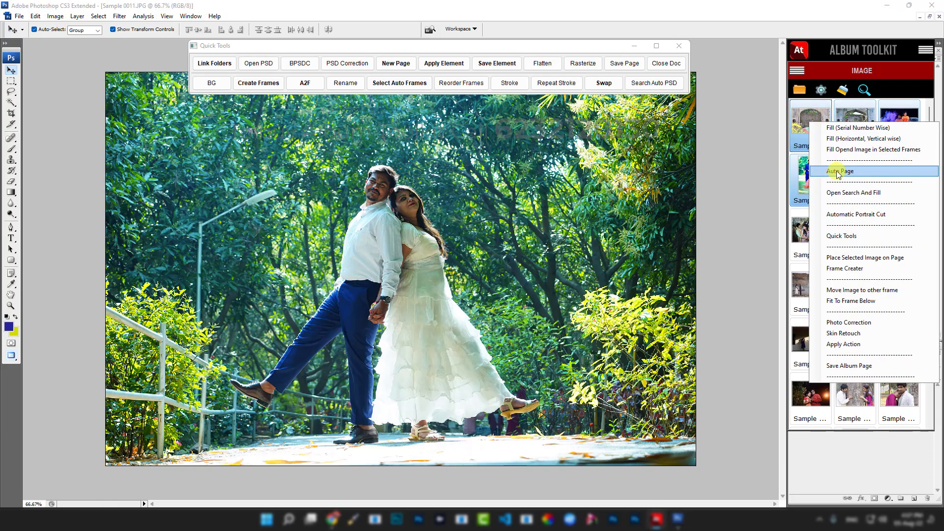
click(838, 172)
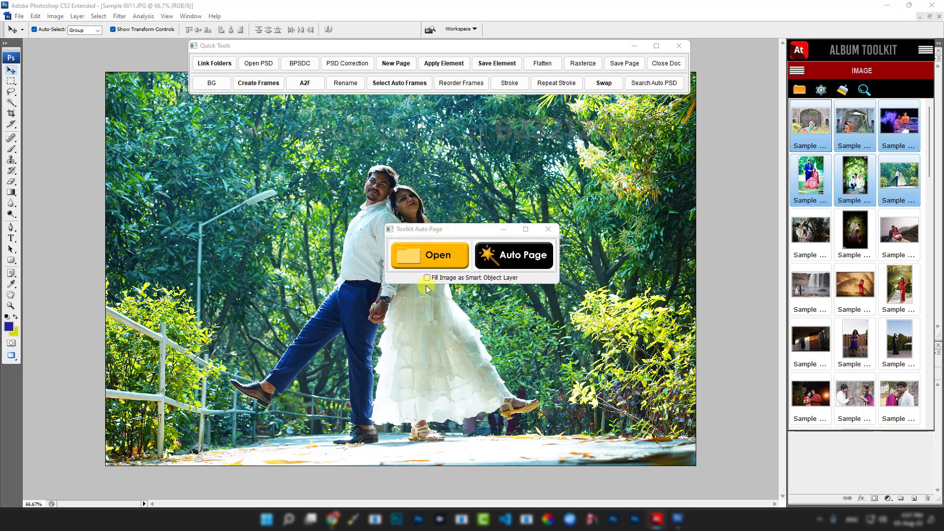
click(436, 278)
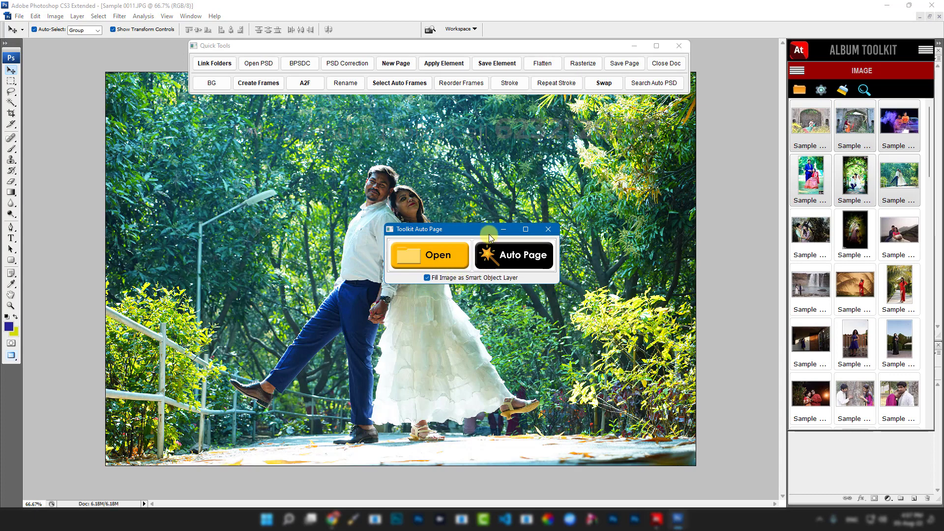
drag(490, 238, 489, 401)
click(432, 417)
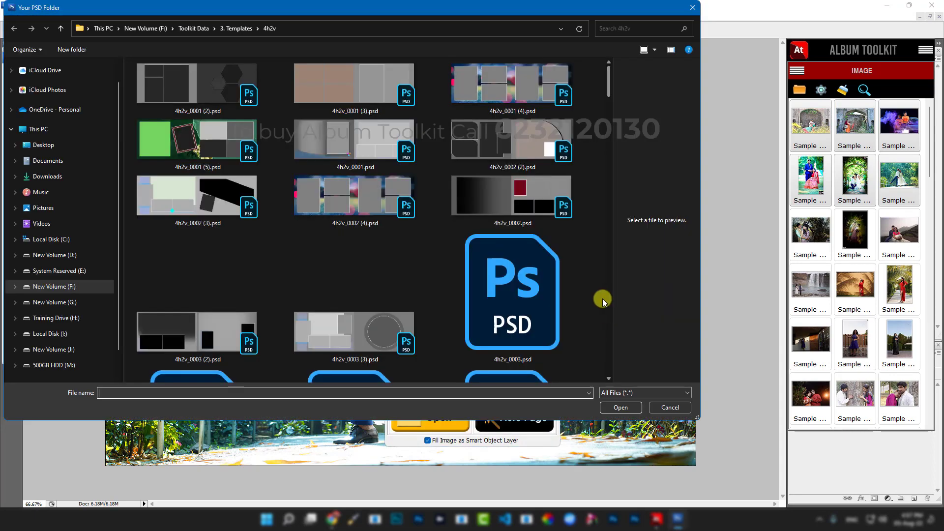
double_click(373, 102)
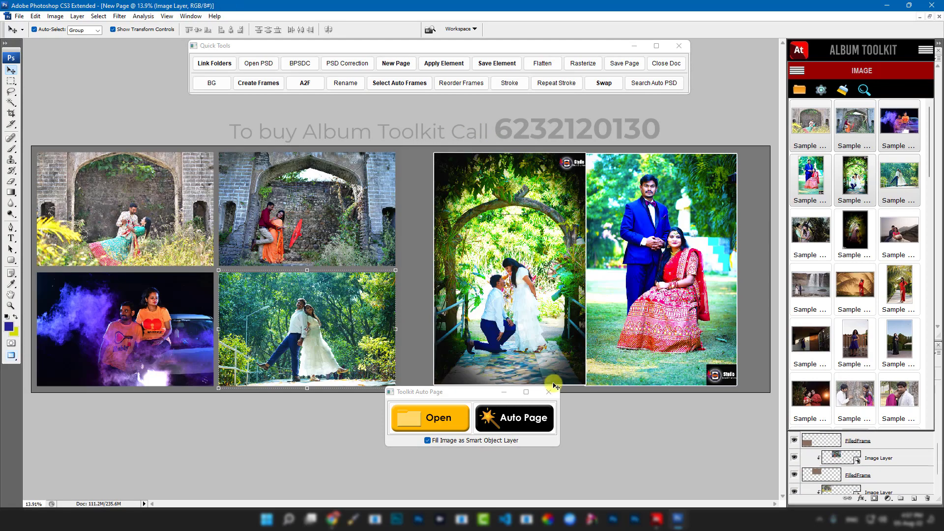
Step: Close the Auto Page dialog and collapse the image library and the Layers panel
click(550, 392)
click(875, 51)
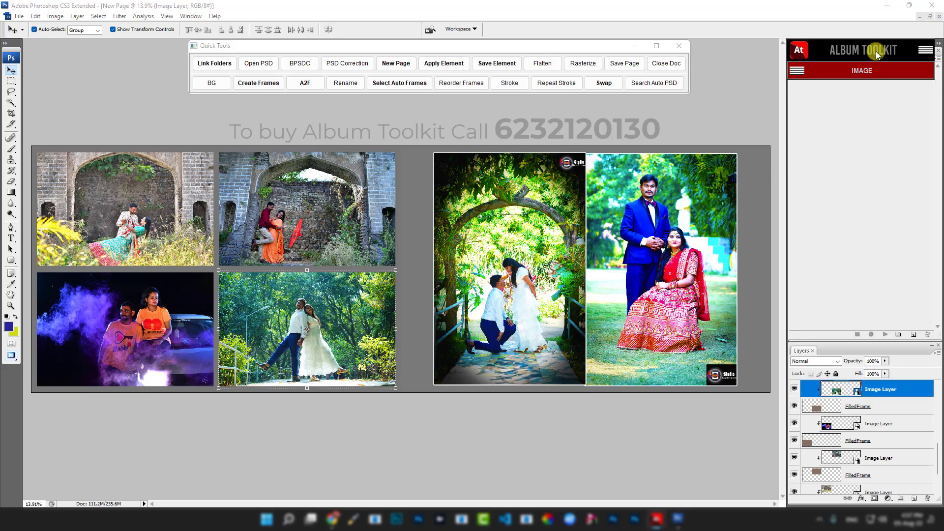
double_click(840, 343)
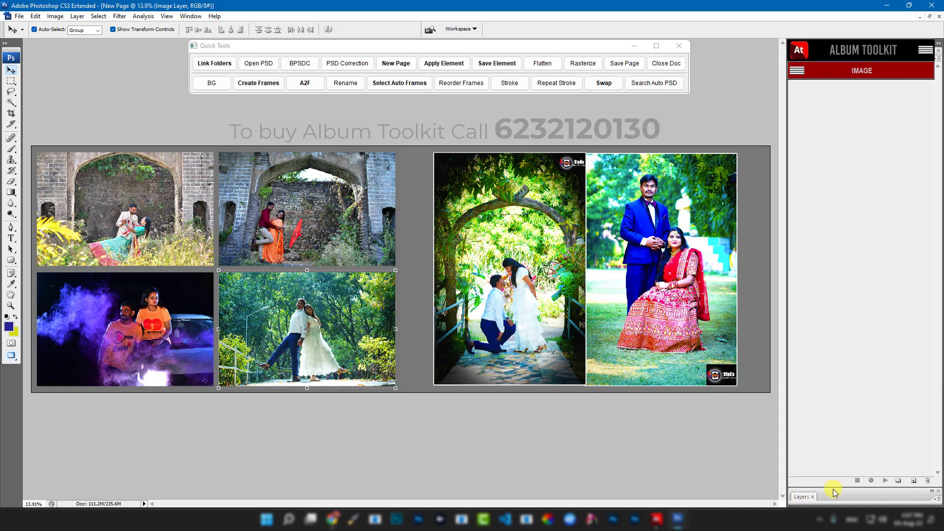
Step: Remove the Actions panel and reposition the toolkit windows to expose the Layers panel, and try Rasterize on the smart object layers
click(854, 49)
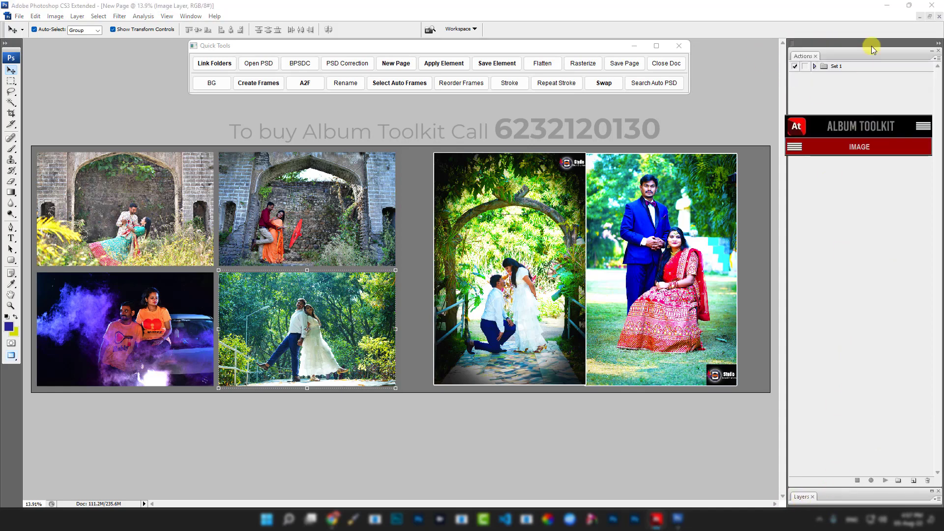
drag(803, 55, 494, 49)
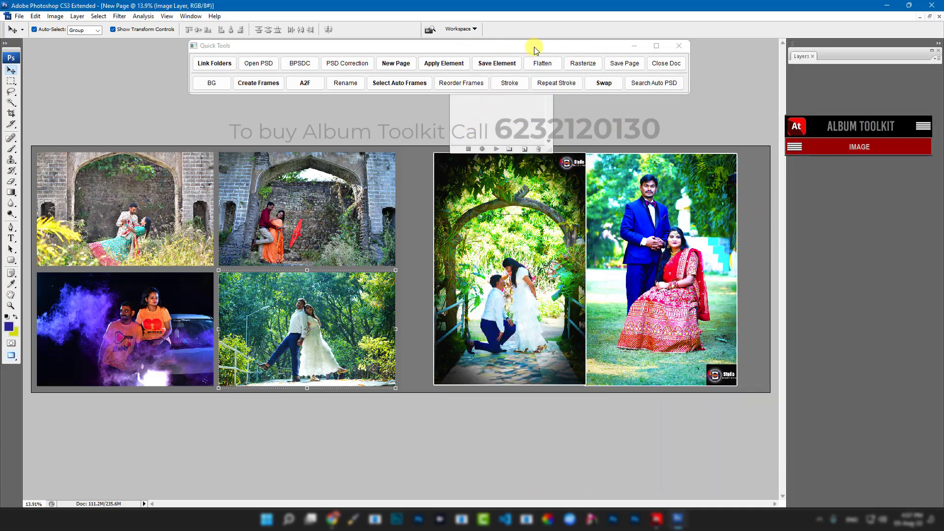
click(550, 47)
drag(510, 123, 520, 53)
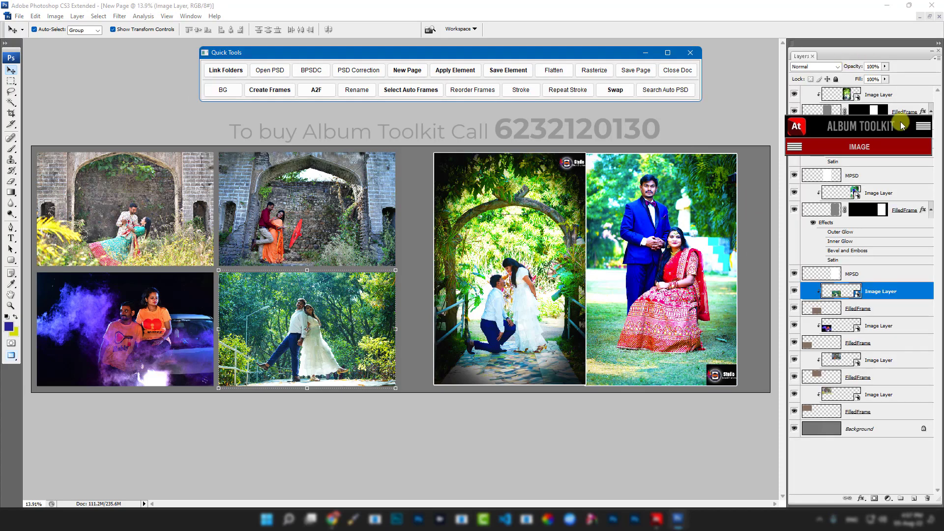
drag(890, 59, 903, 60)
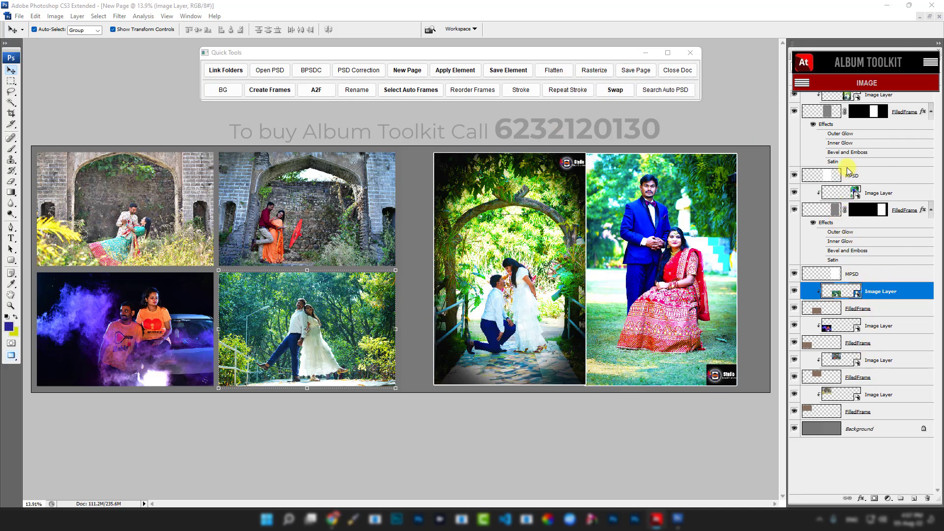
click(593, 71)
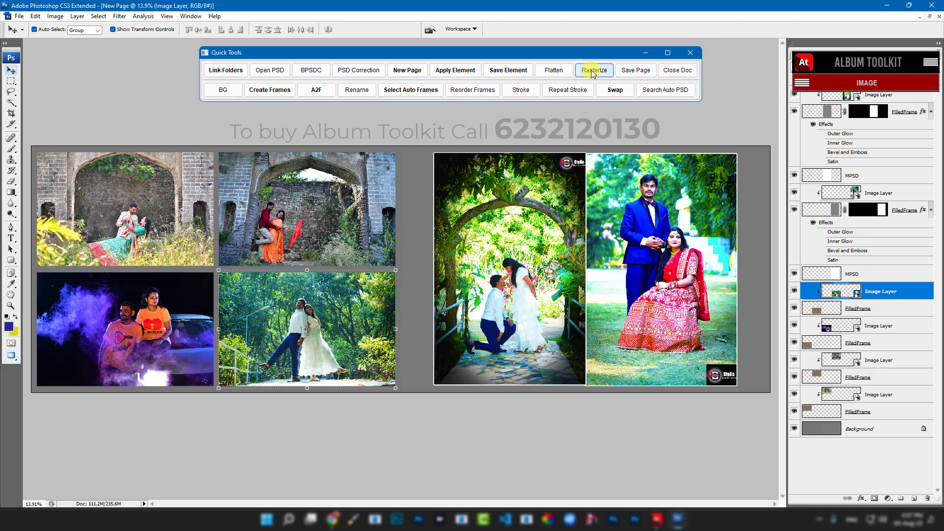
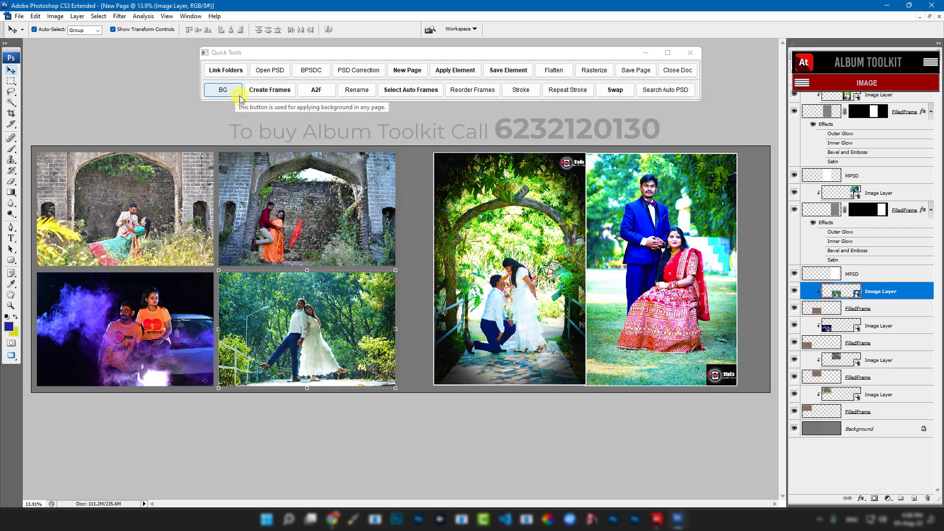
Step: Apply the wallpaper Album BG (14).jpg from the Backgrounds folder as the page background
click(223, 93)
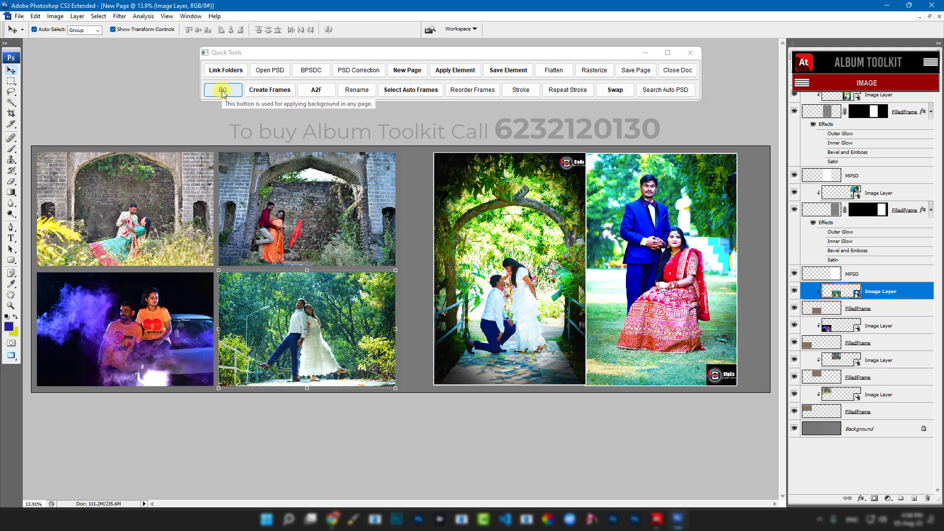
click(455, 72)
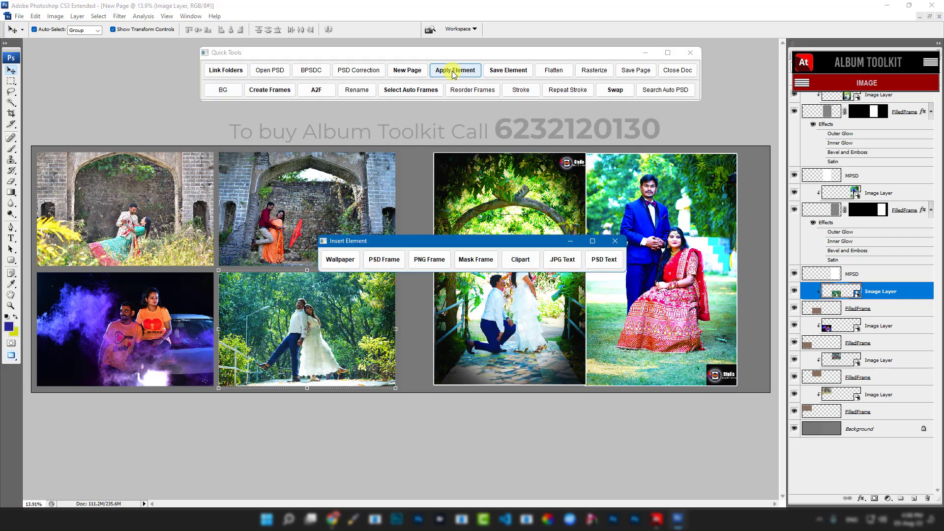
click(340, 261)
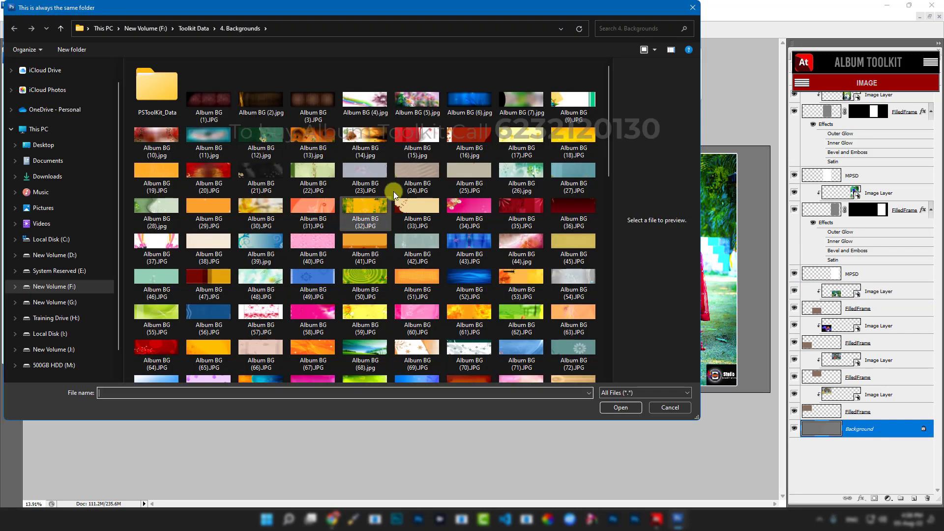
double_click(359, 140)
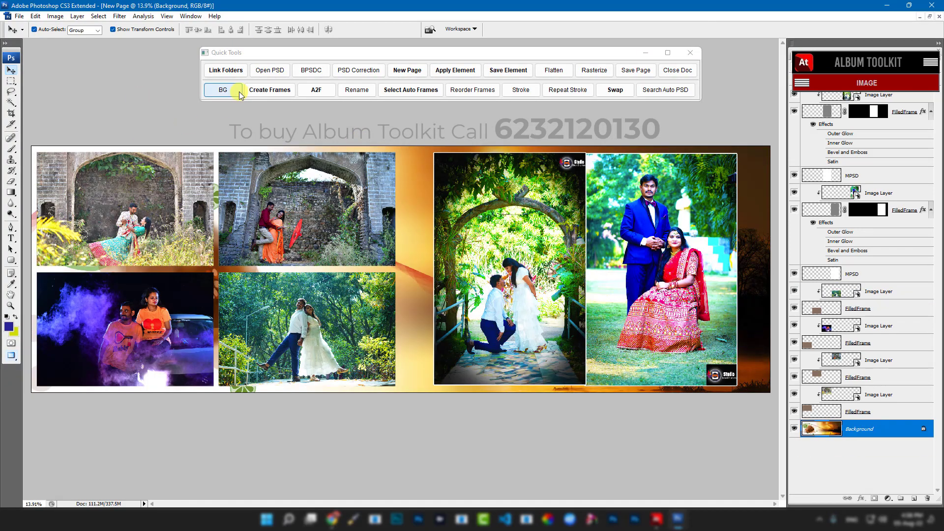
Step: Apply a single-color background in orange, sampled from the orange shirt in the smoke-and-car photo
click(224, 90)
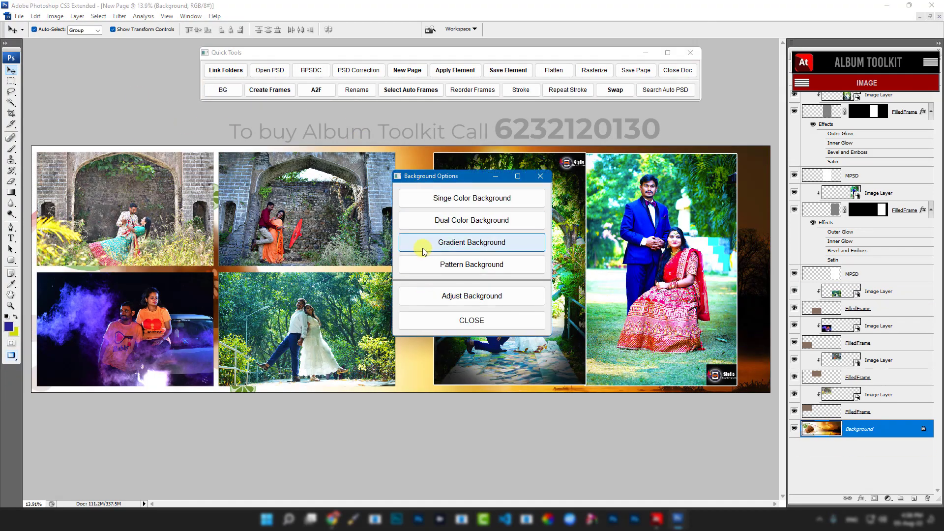
click(492, 200)
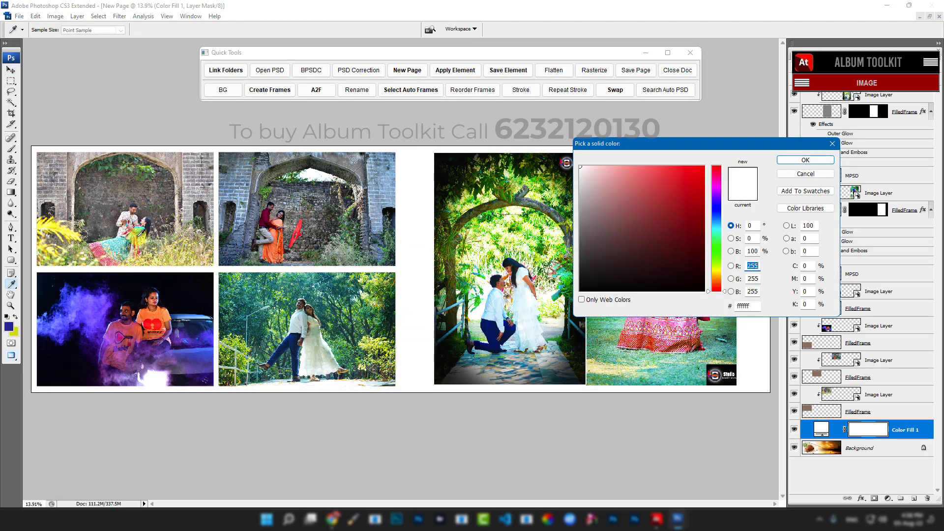
click(138, 235)
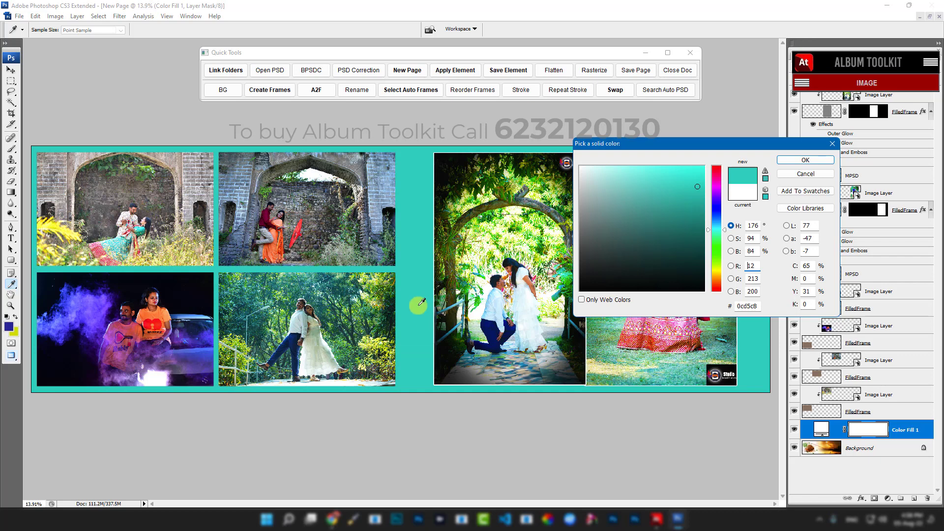
click(160, 320)
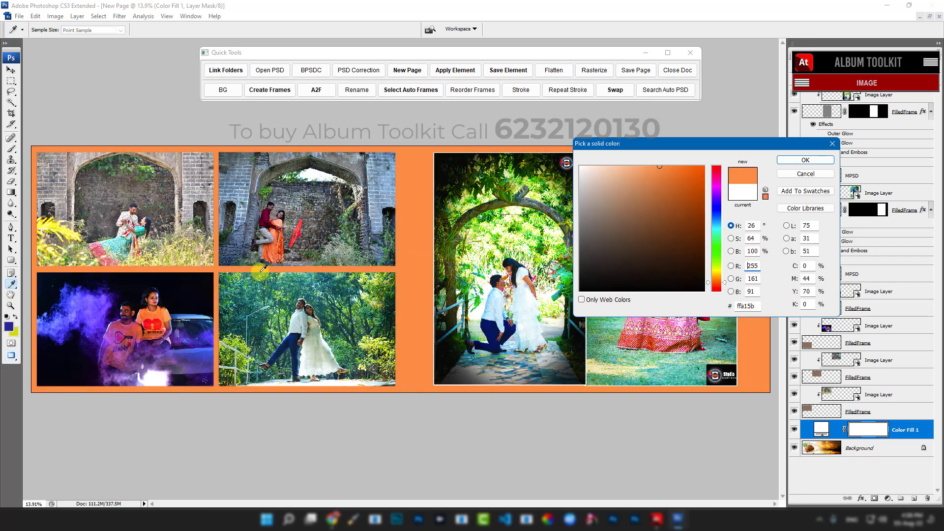
click(793, 159)
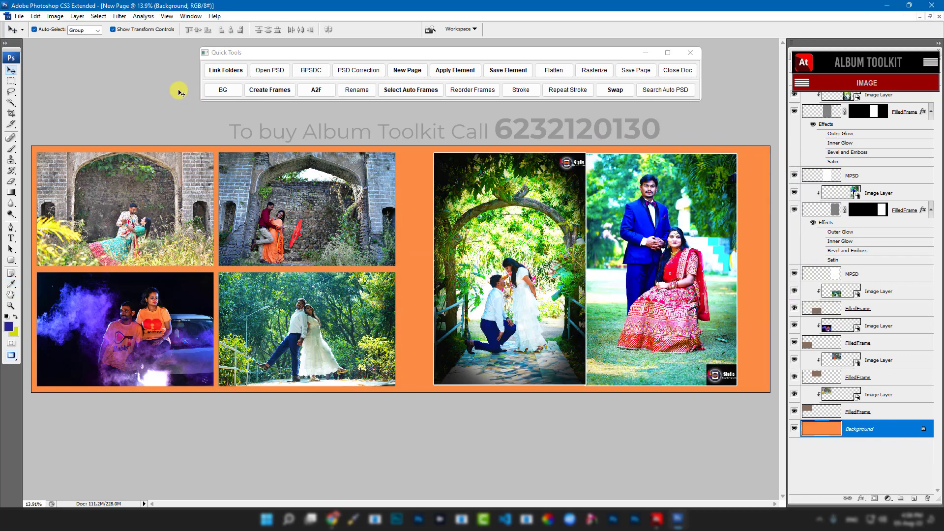
Step: Apply a dual-color background with near-black #070e07 on the left half and pale yellow-green #eefead on the right half
click(223, 91)
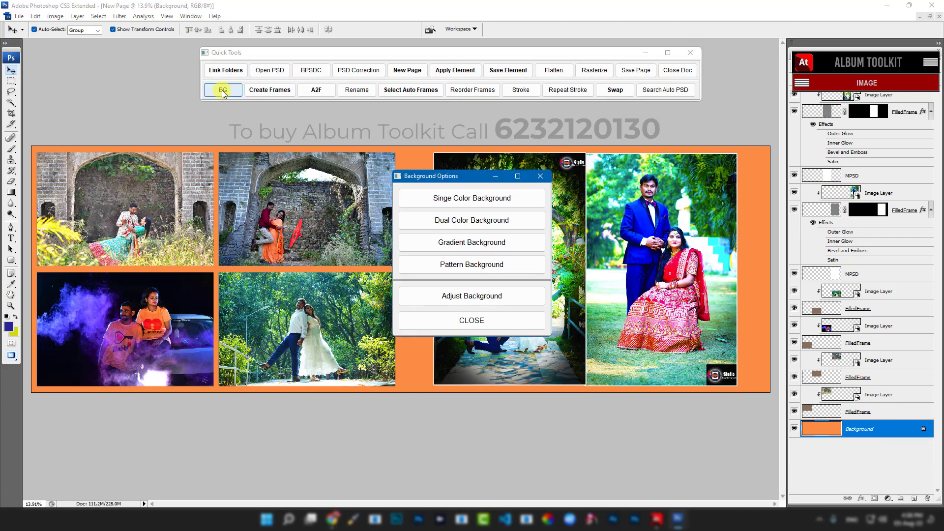
click(480, 224)
click(185, 287)
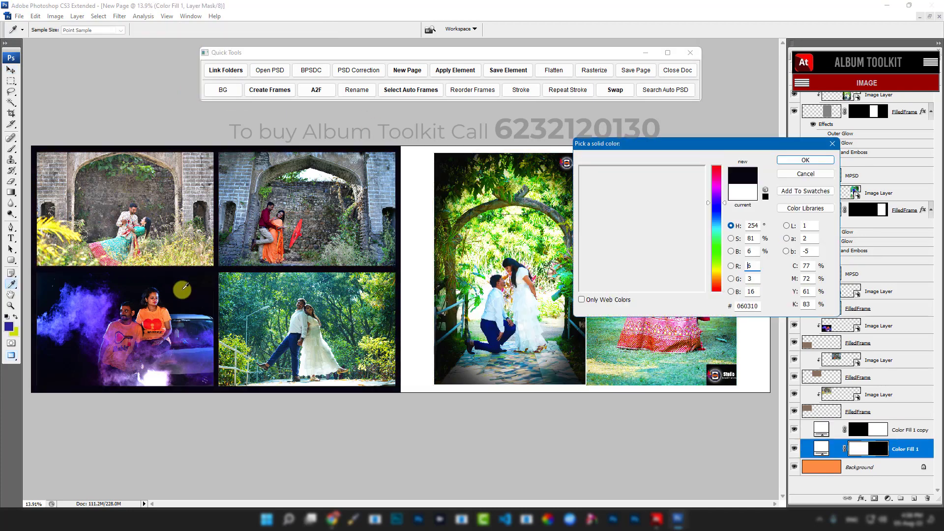
click(524, 223)
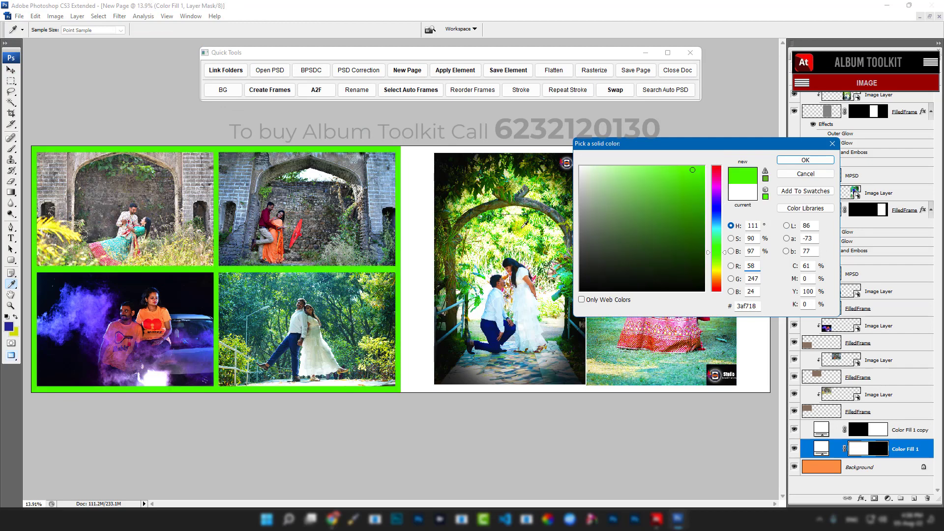
click(520, 221)
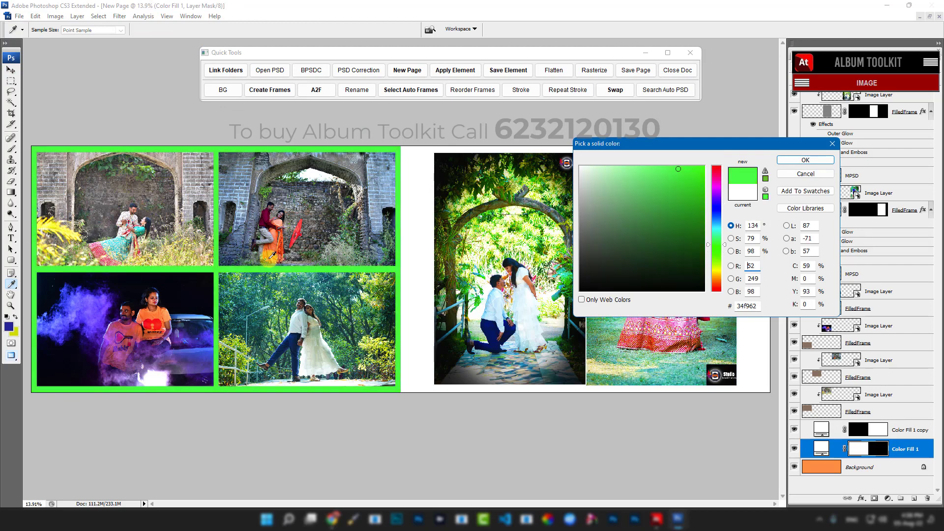
click(207, 279)
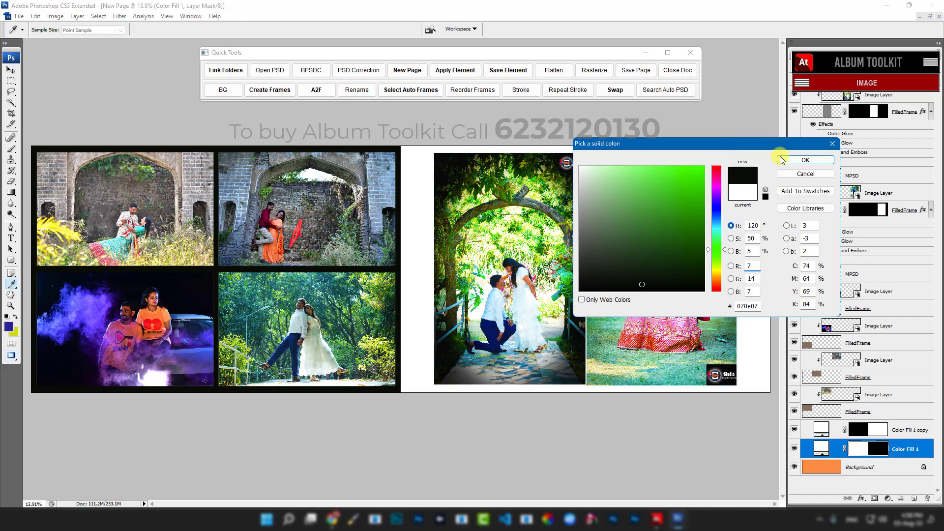
click(805, 160)
click(499, 222)
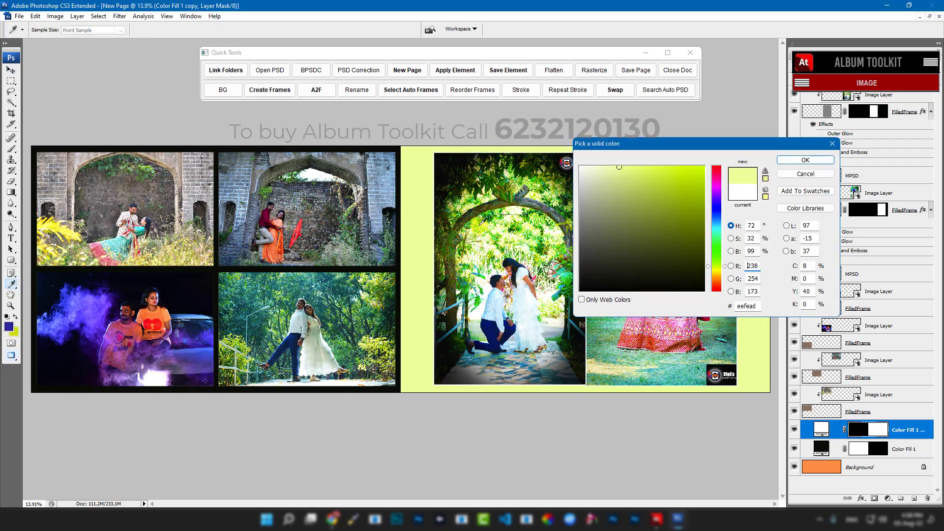
click(805, 160)
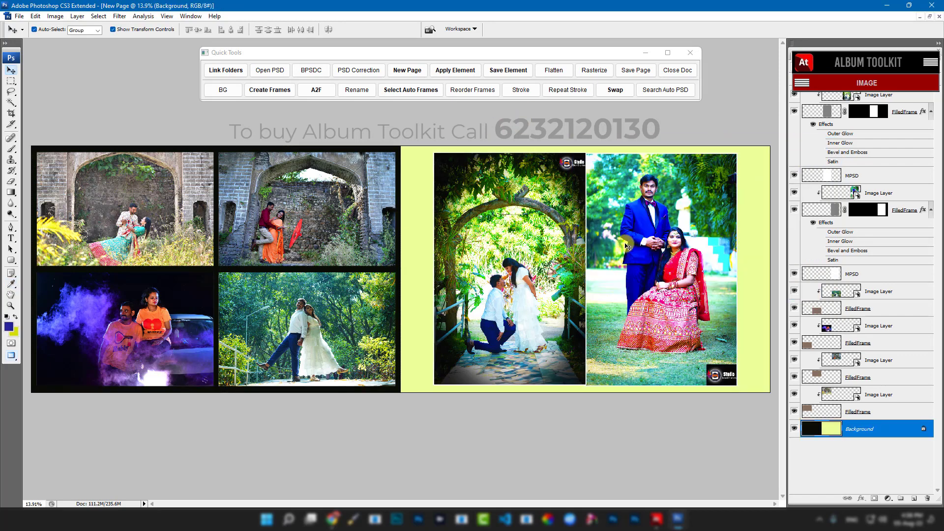
Step: Scale the four left-page photos and their frames down together about their center, leaving a wide background margin around them
drag(108, 120, 354, 412)
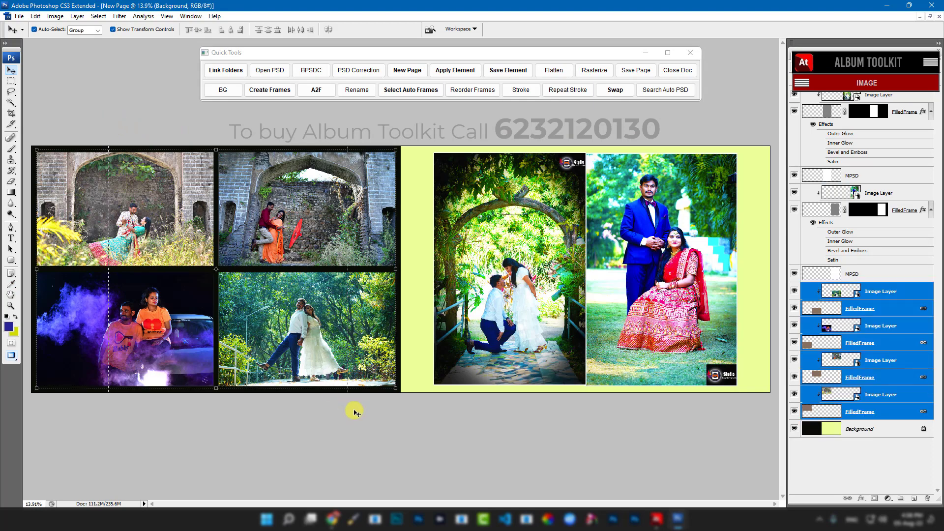
drag(398, 154, 353, 186)
key(Return)
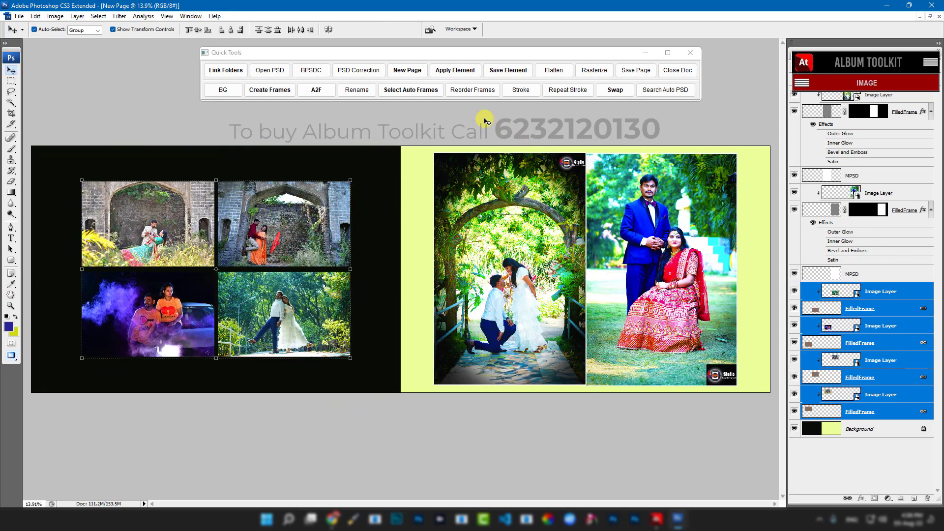
Step: Apply a linear black-to-white gradient background across the whole page
click(223, 92)
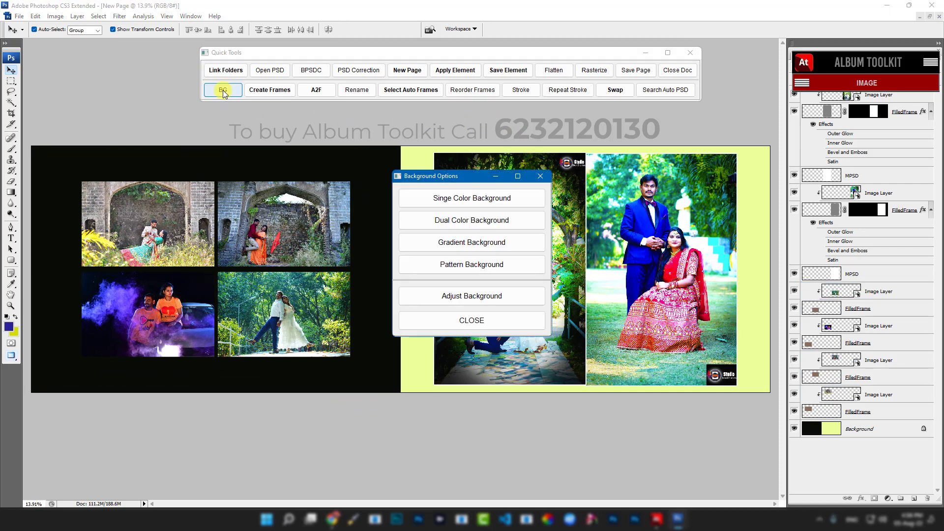
click(490, 253)
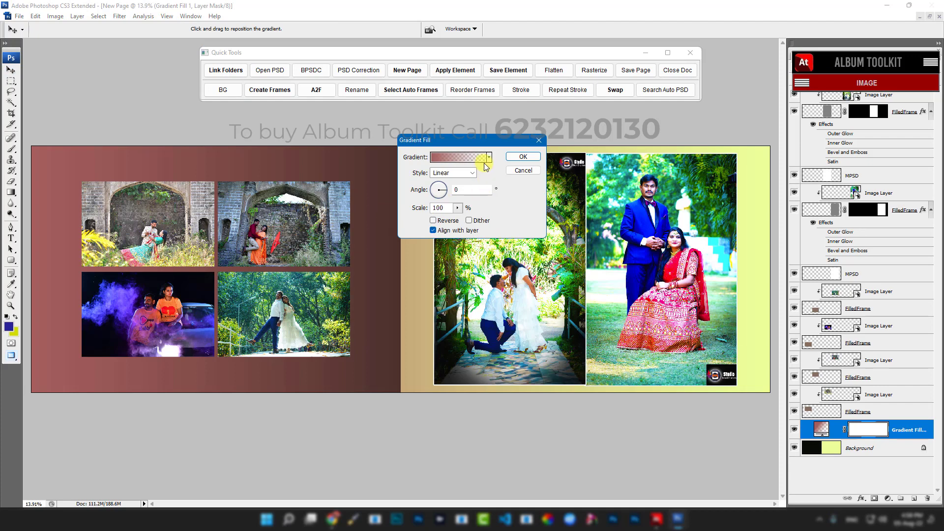
click(489, 158)
click(412, 177)
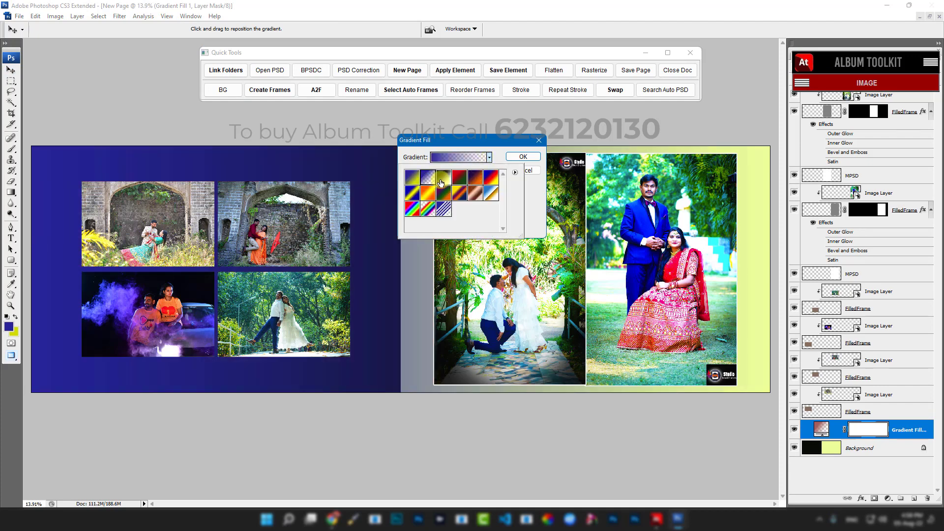
click(441, 183)
click(529, 157)
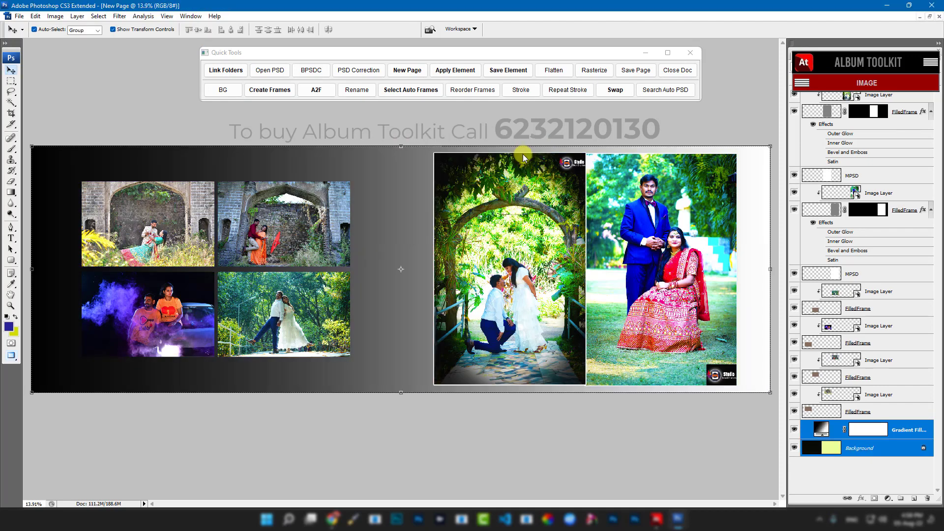
Step: Apply a pattern background using the brown wood pattern at 835% scale
click(230, 96)
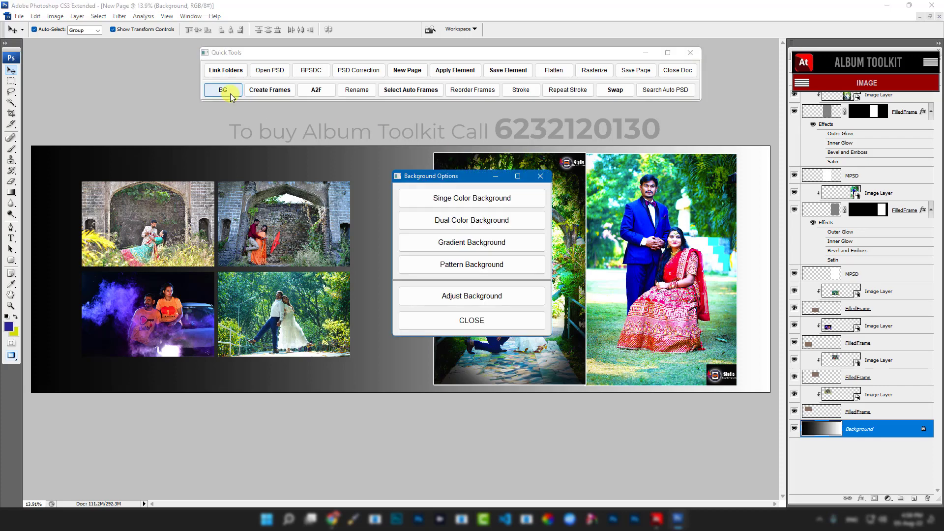
click(492, 272)
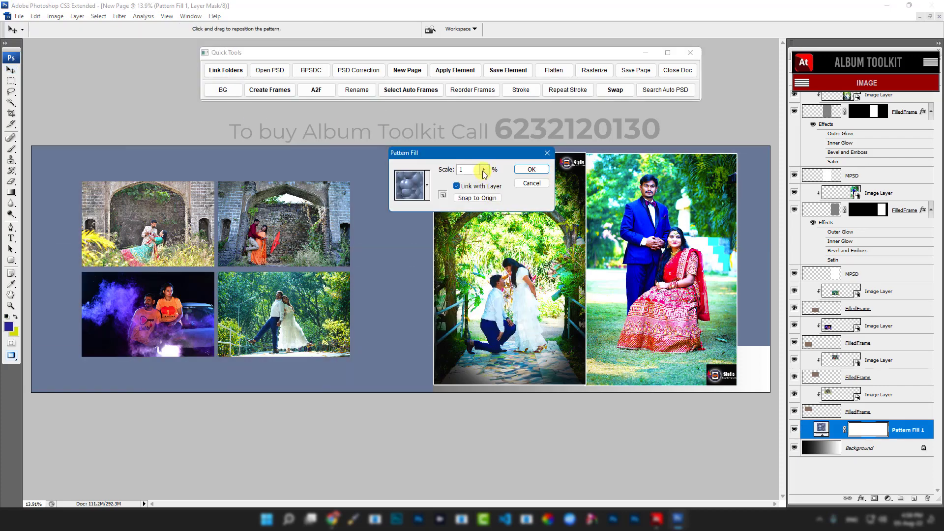
drag(484, 169, 489, 185)
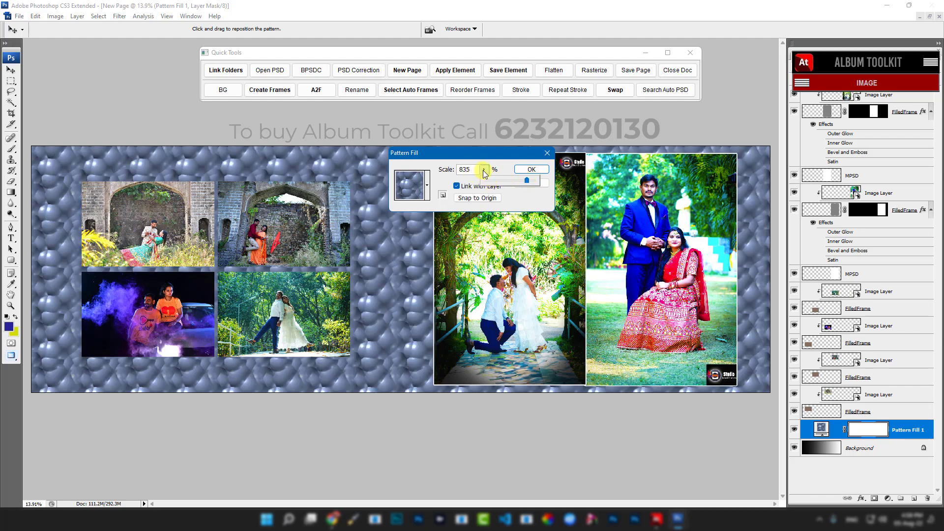
click(427, 185)
click(411, 215)
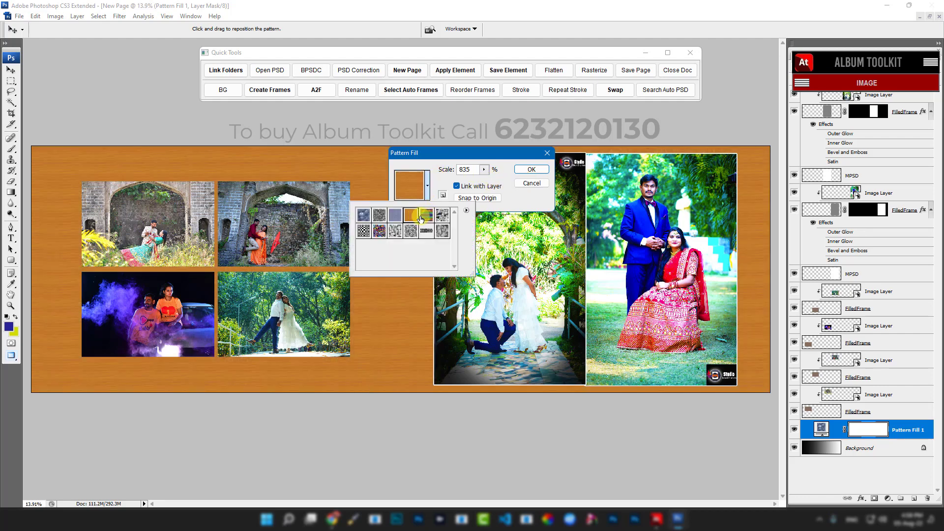
click(524, 170)
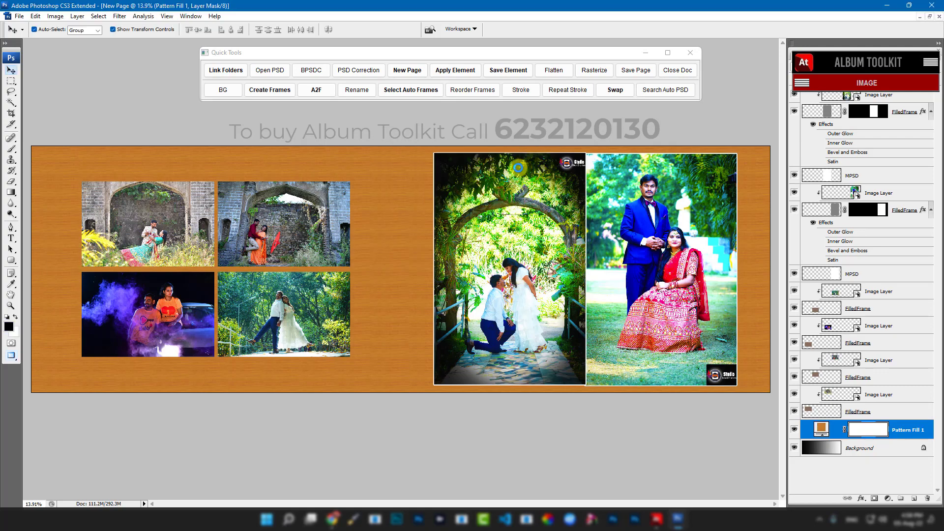
Step: Apply the dark red wallpaper Album BG (35).JPG as the page background through Apply Element
click(444, 73)
click(343, 260)
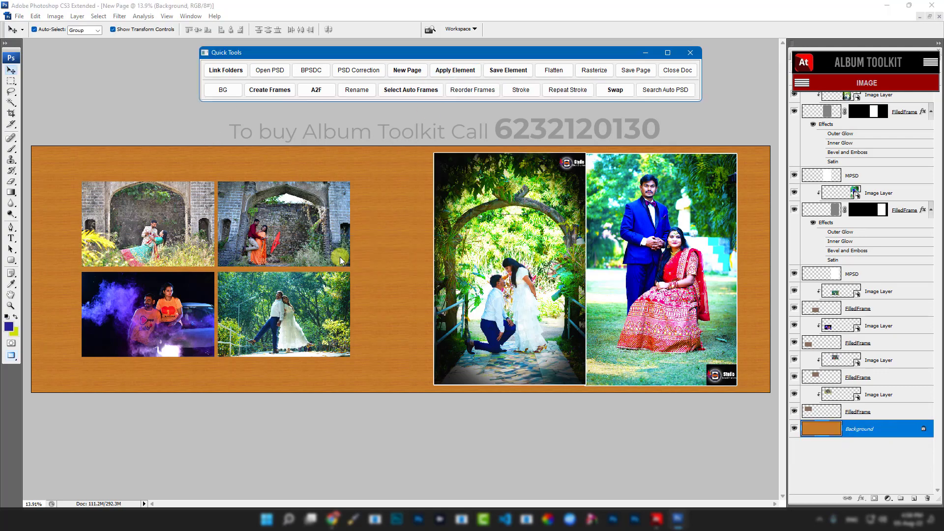
double_click(518, 208)
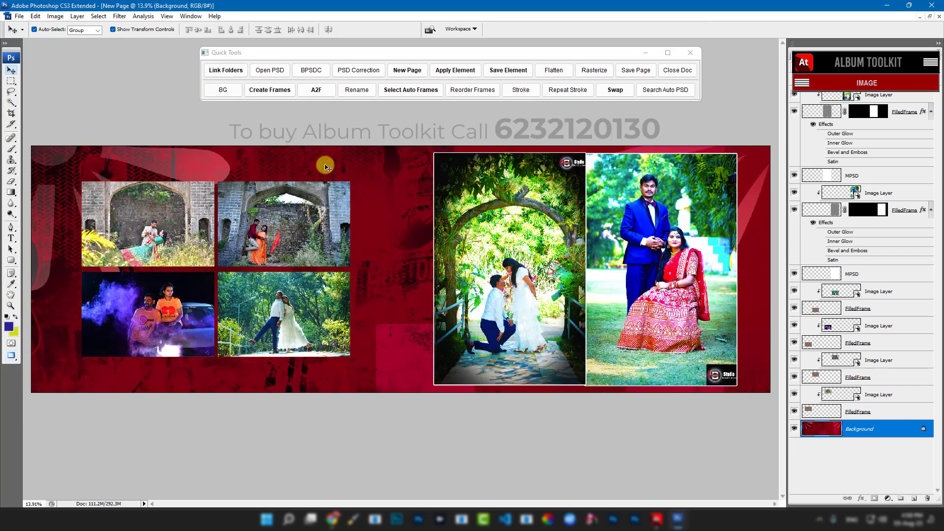
Step: Soften the red wallpaper background with a light Gaussian Blur through the Adjust Background option
click(224, 90)
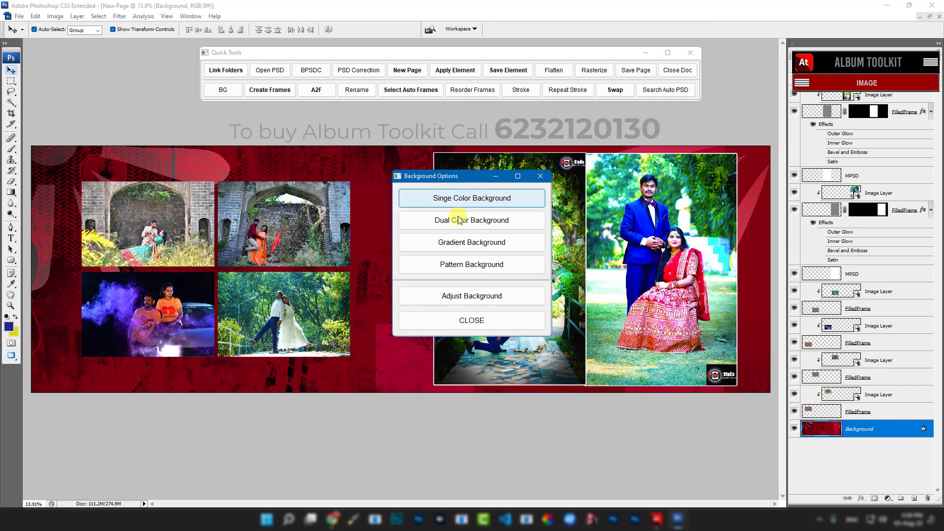
click(476, 297)
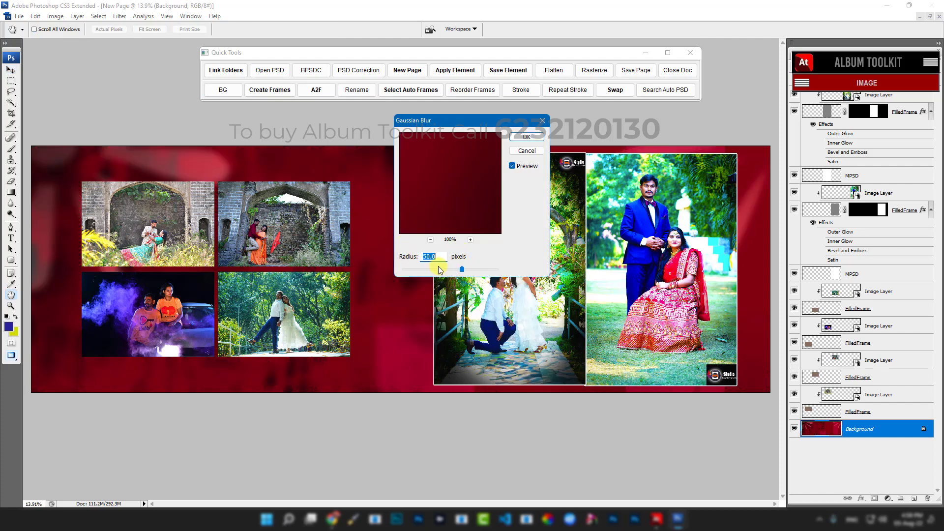
drag(439, 269, 468, 270)
click(517, 141)
Step: Recolor the background from red to teal with Hue/Saturation, shifting the hue to -180 and adjusting saturation and lightness
key(ctrl+u)
drag(449, 171, 384, 167)
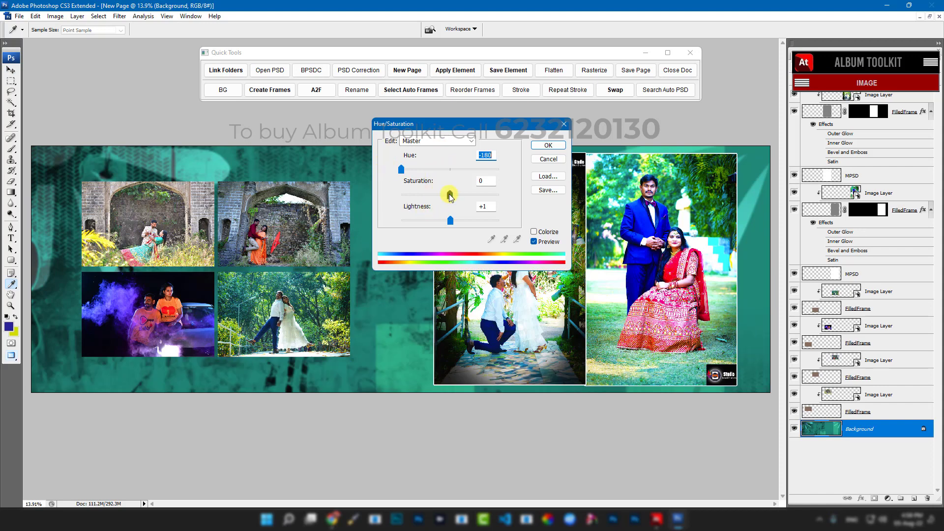
drag(449, 195, 451, 221)
click(548, 146)
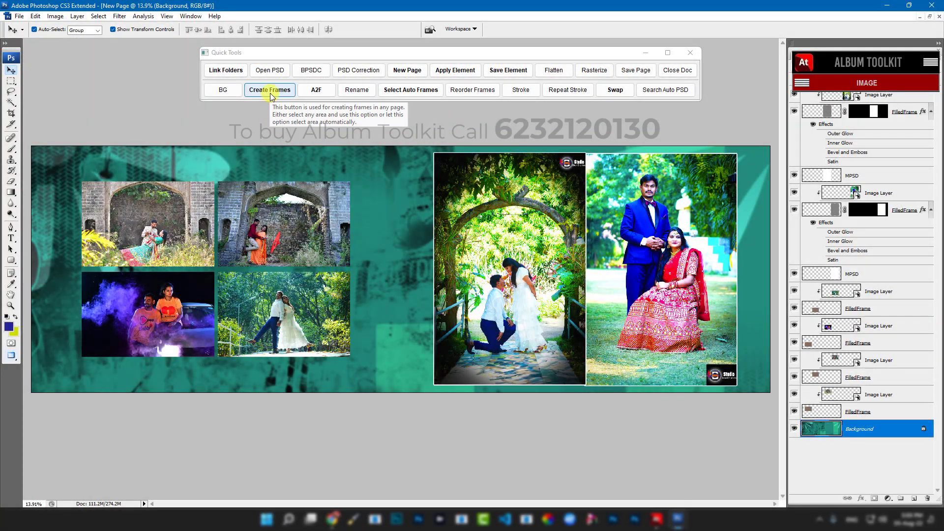
Step: Create a new blank 12x36 page at 300 DPI and bring up the frame creator, placed clear of the page
click(394, 71)
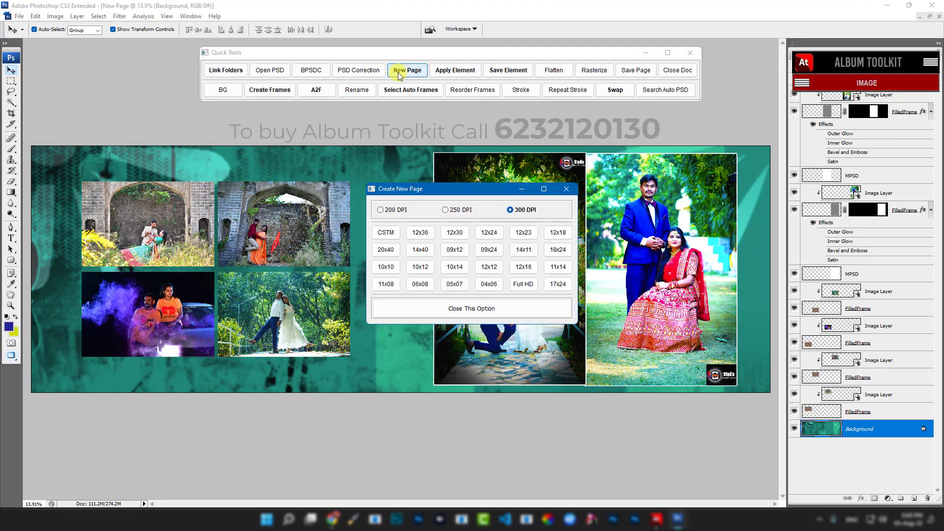
click(419, 229)
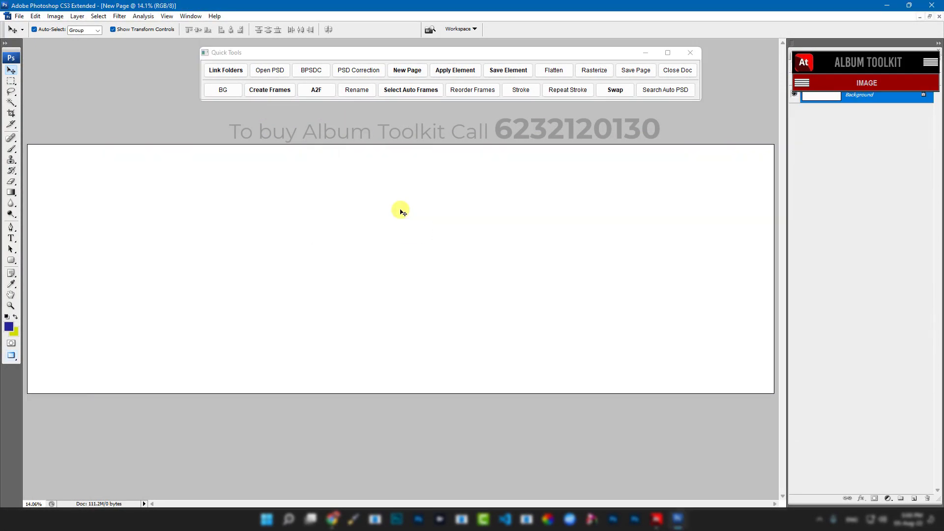
click(269, 90)
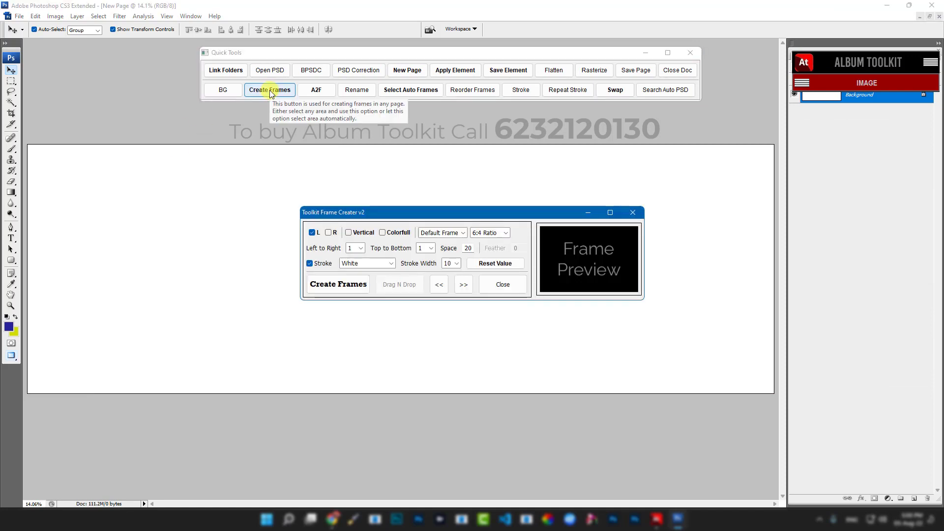
drag(444, 213, 433, 374)
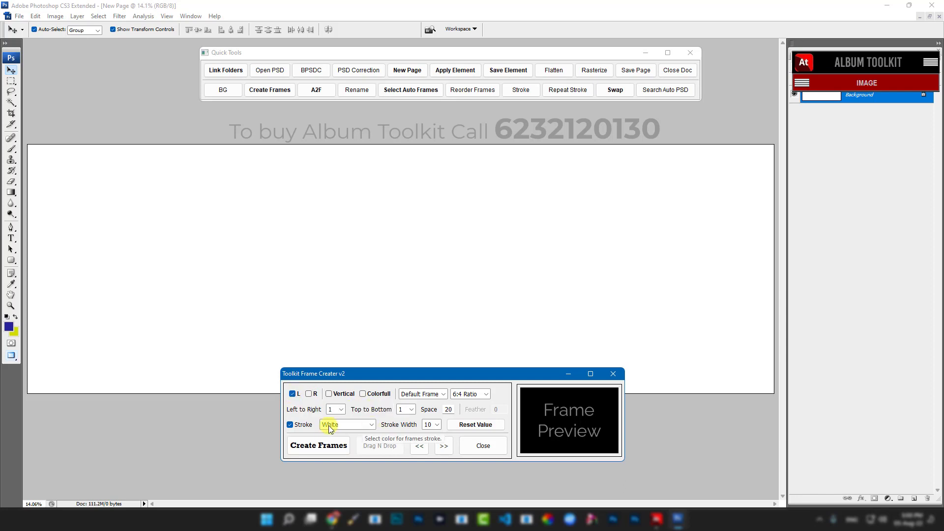
Step: Create a single 6:4 frame with a white stroke of width 10 on the left page, and undo it
click(314, 447)
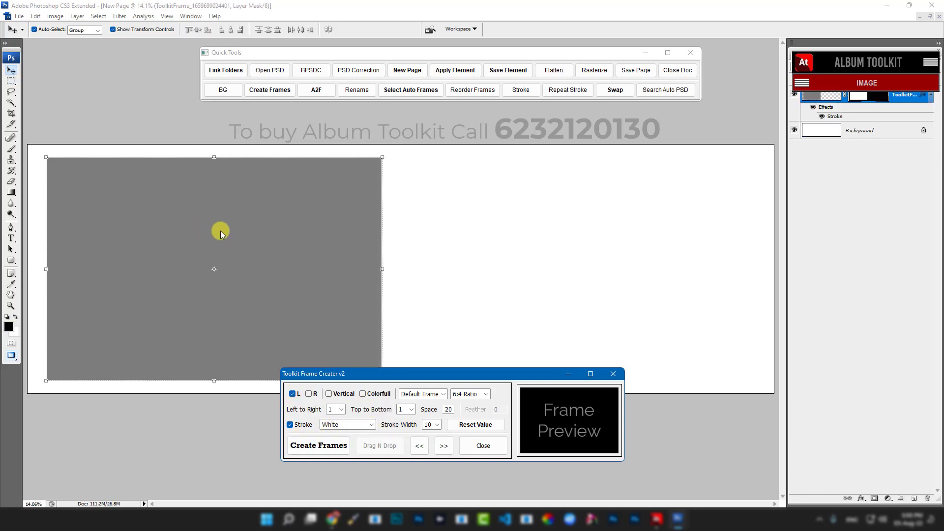
click(419, 446)
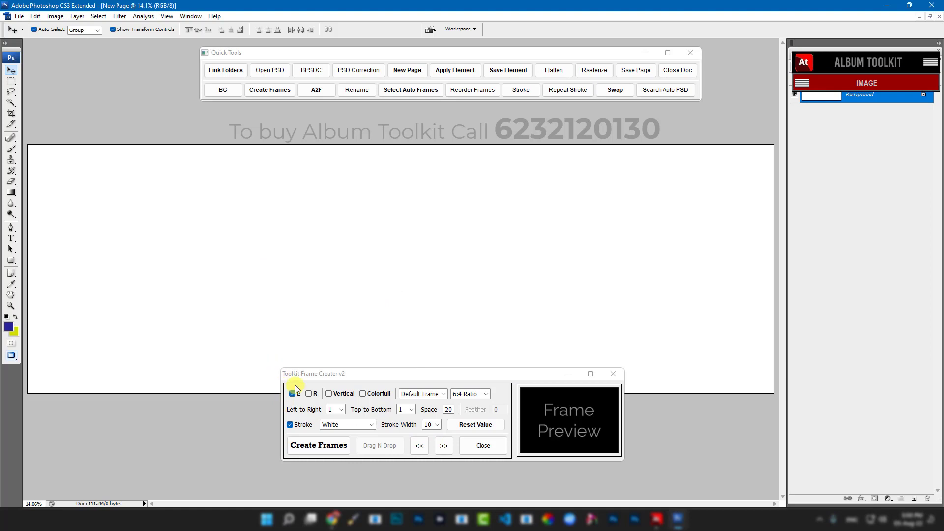
Step: Switch frame placement to the right page, try a single 6:4 horizontal frame there, and undo the frame
click(309, 394)
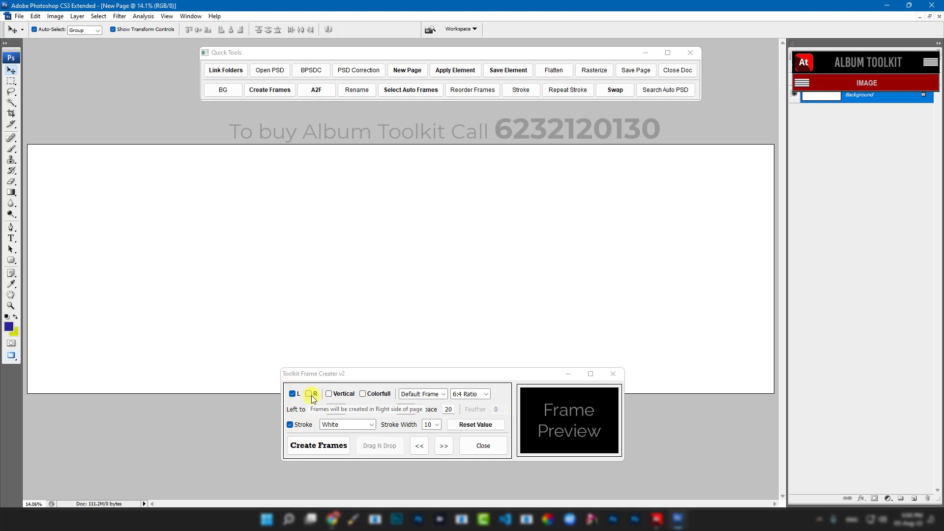
click(319, 447)
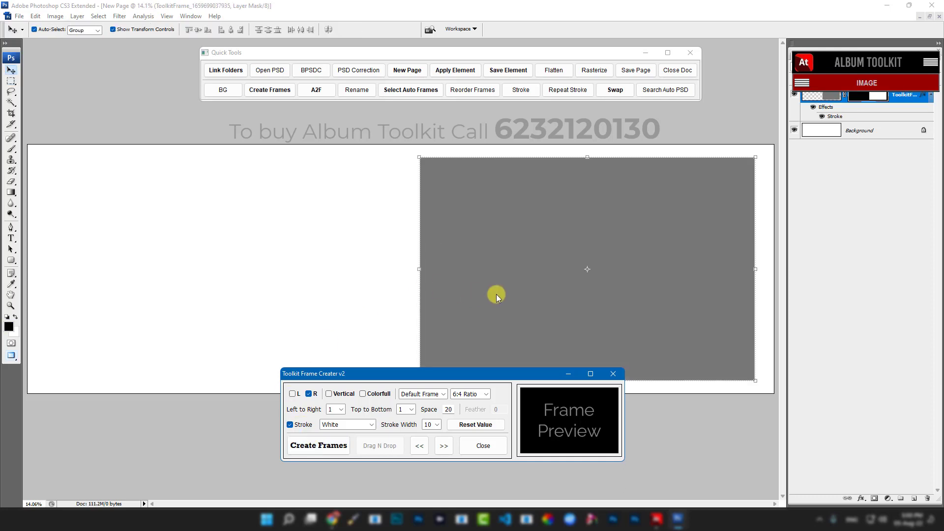
click(420, 444)
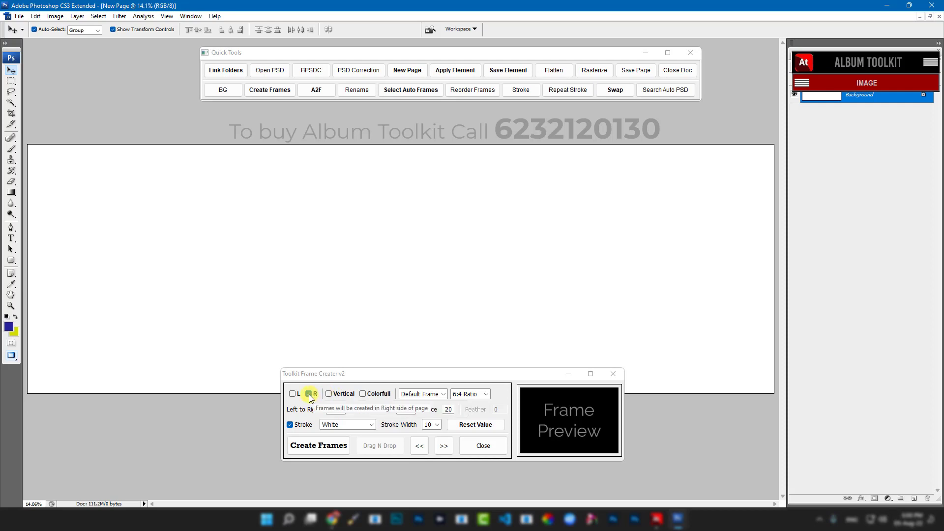
Step: Create a single vertical 6:4 frame with a white stroke of width 10 on the right page
click(331, 393)
click(331, 394)
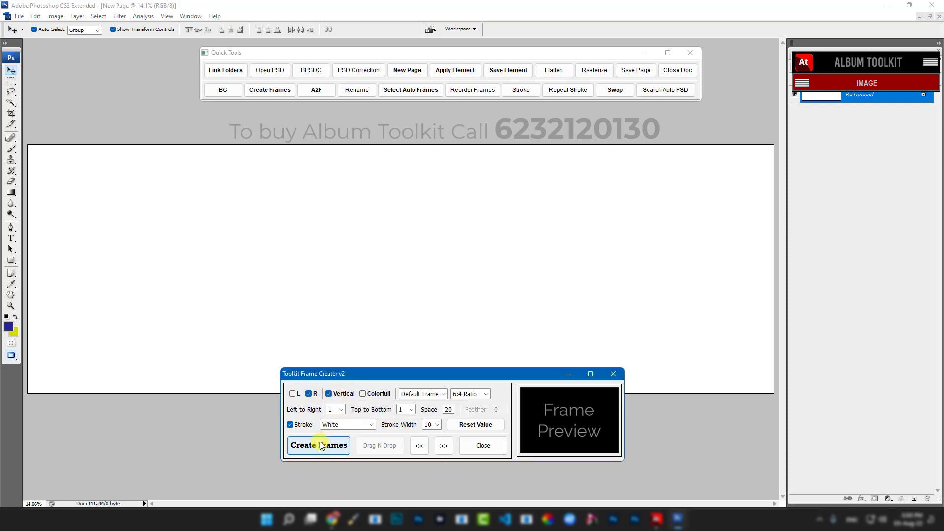
click(320, 445)
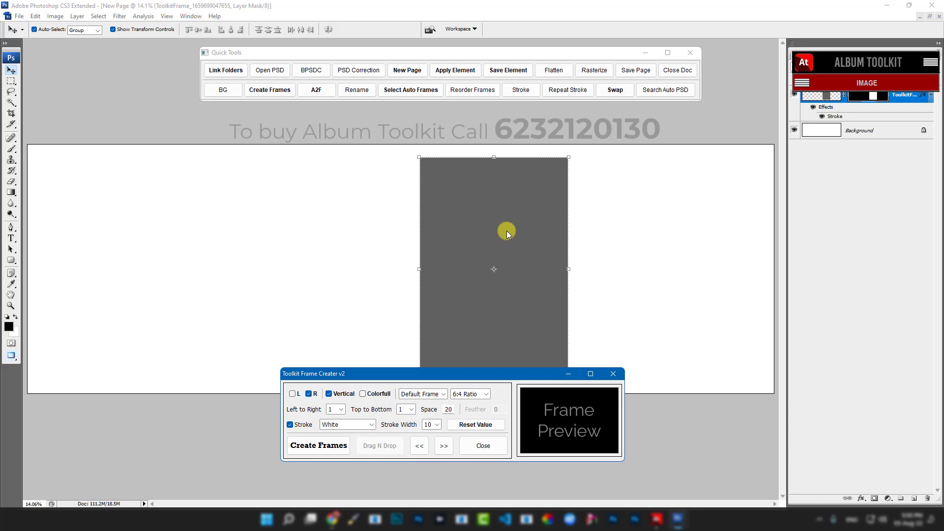
Step: Undo the last created vertical frame
click(420, 446)
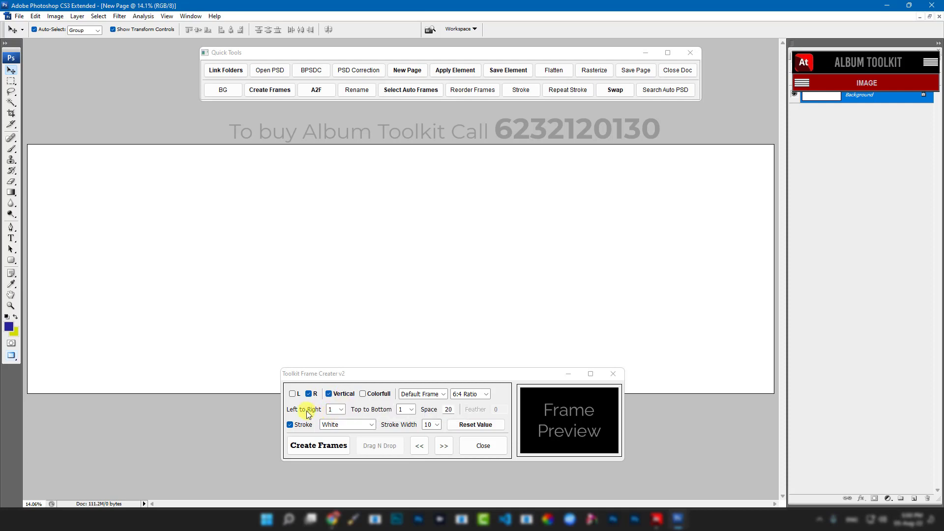
Step: Try a row of two vertical frames, set to 2 left to right, on the right side of the page, and undo it
click(342, 409)
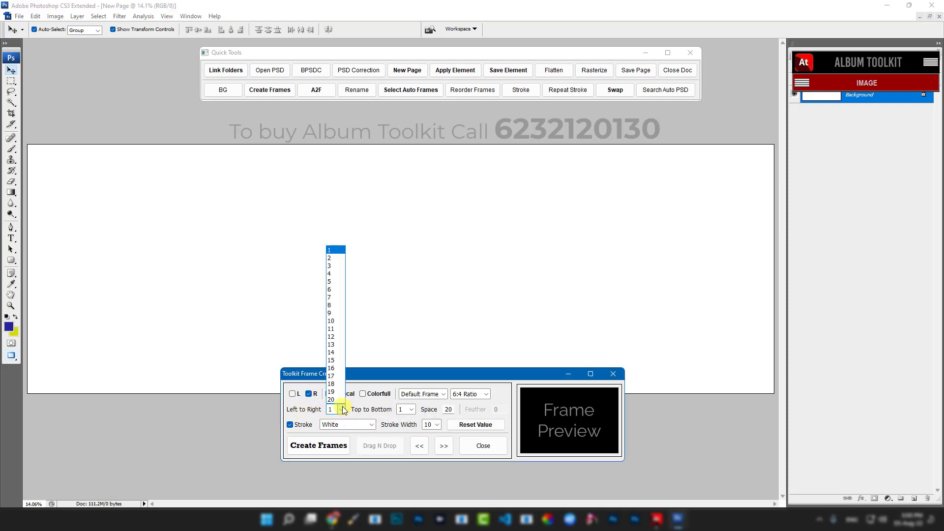
click(336, 261)
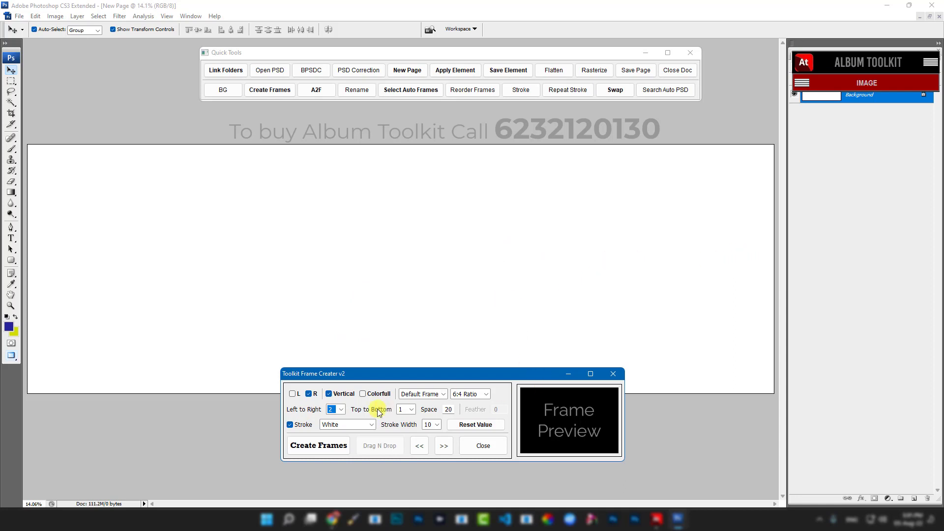
click(313, 446)
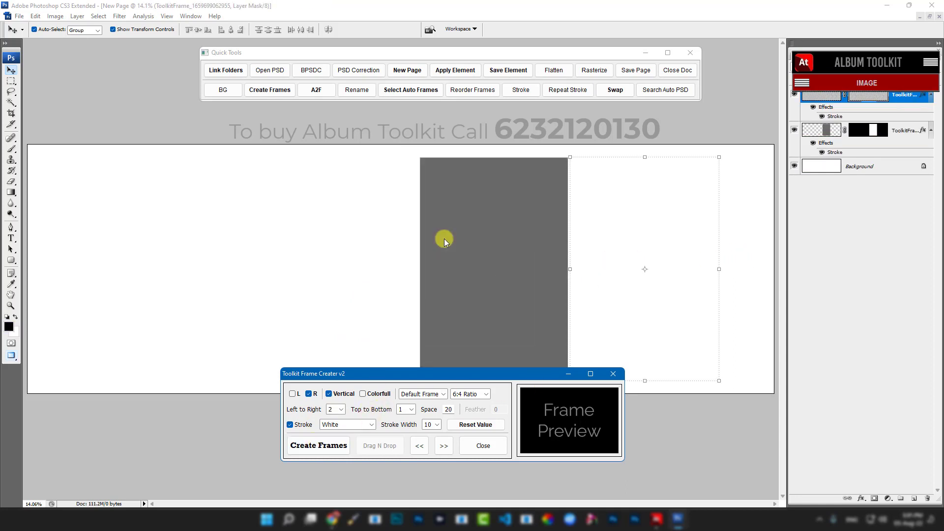
click(419, 445)
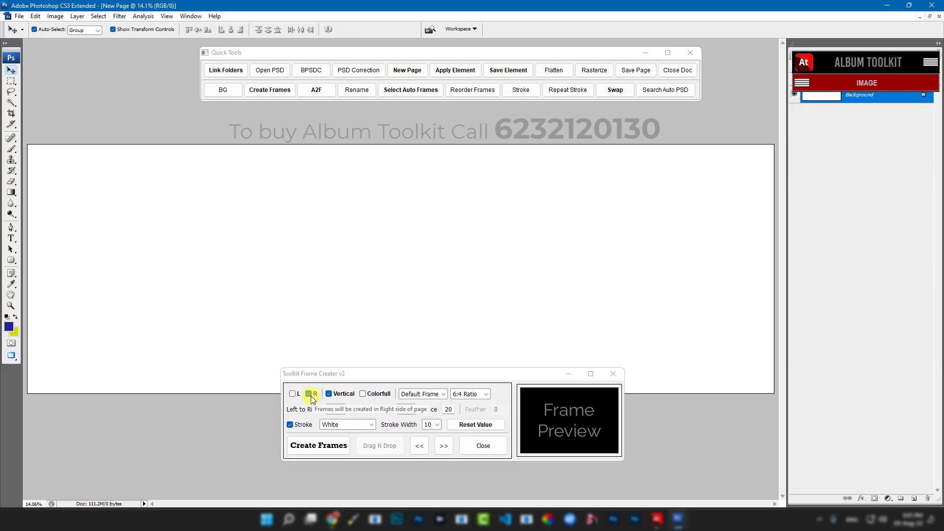
Step: Create a row of four vertical frames on the right side of the page, with 4 left to right
click(341, 410)
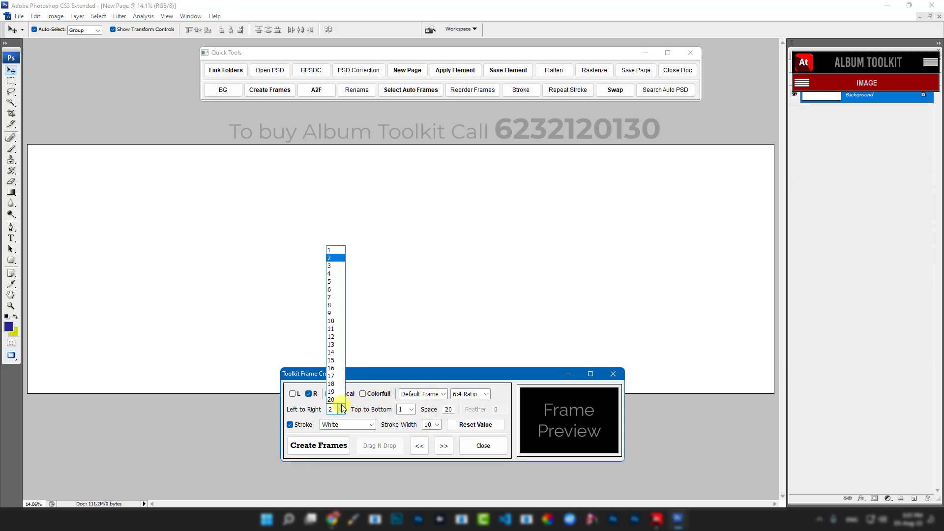
click(335, 278)
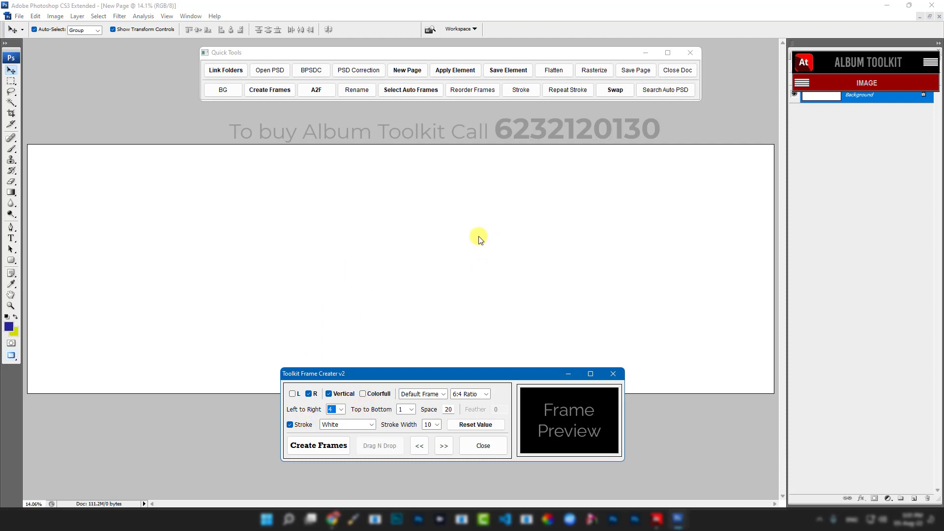
click(329, 450)
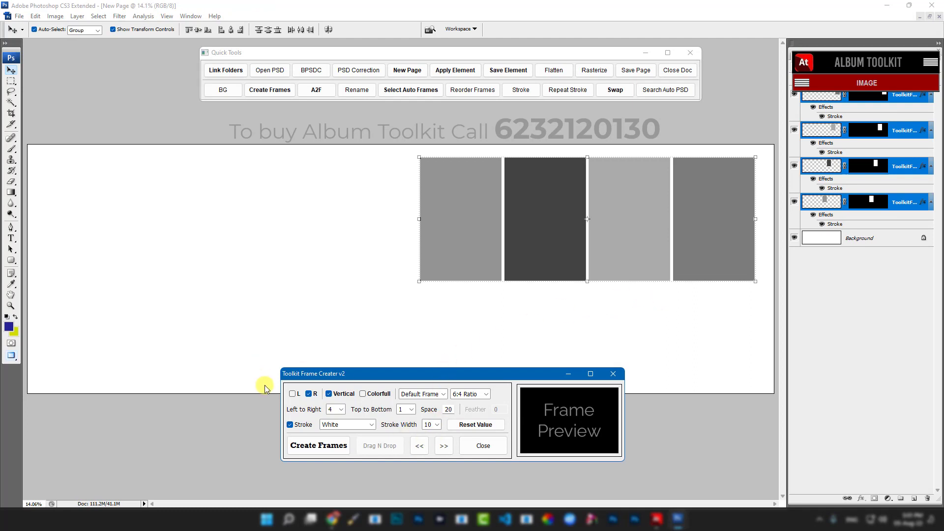
Step: Switch frame creation to the left page side with Vertical off, try a single 1 by 1 frame, and undo it
click(293, 393)
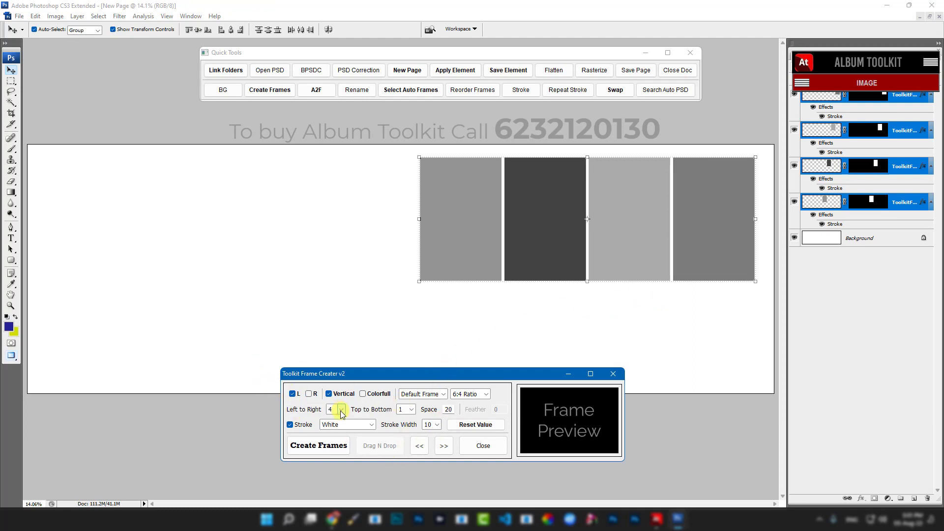
click(341, 410)
click(340, 250)
click(328, 394)
click(328, 394)
click(319, 445)
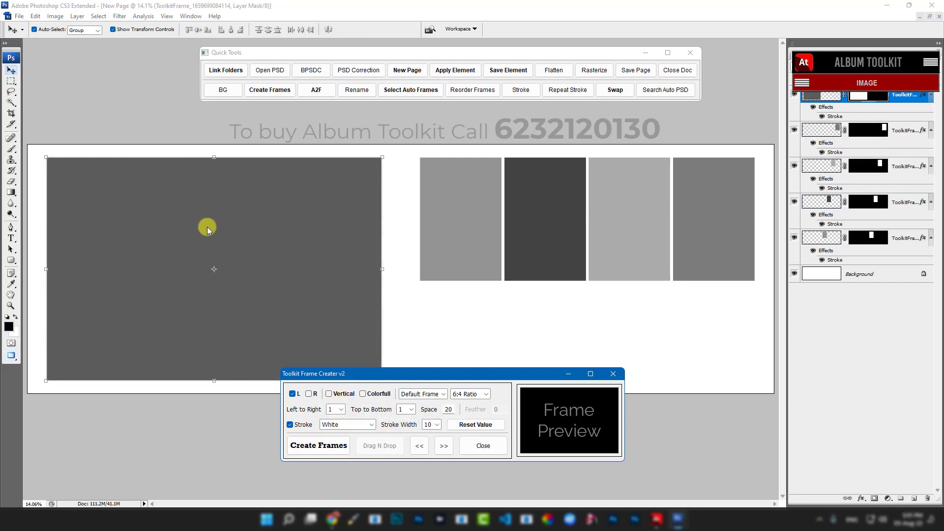
click(419, 446)
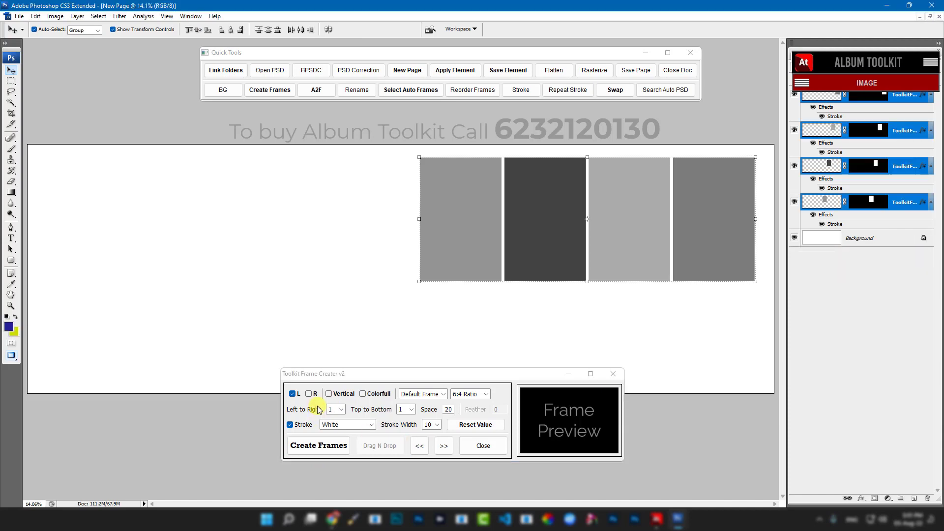
Step: Try a 2 by 2 grid of Colorfull 6:4 frames on the left side of the page, and undo it
click(341, 410)
click(330, 255)
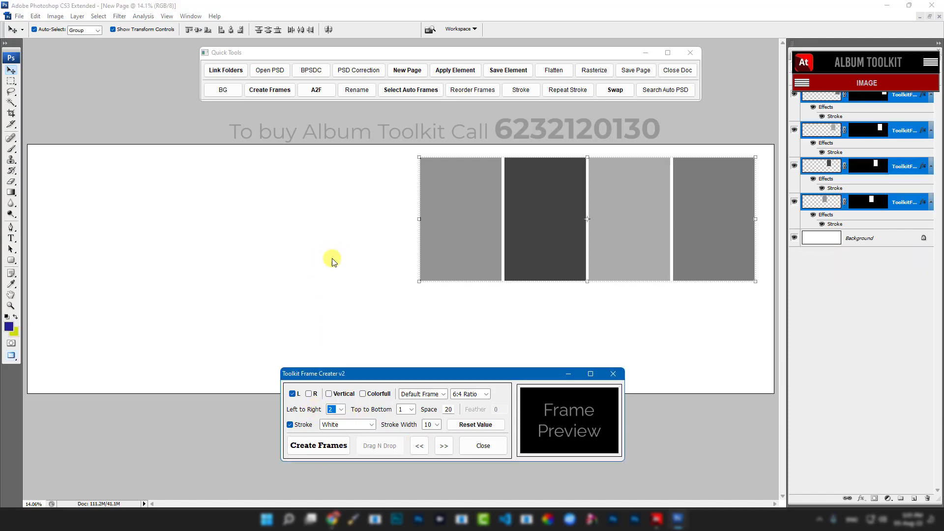
click(410, 412)
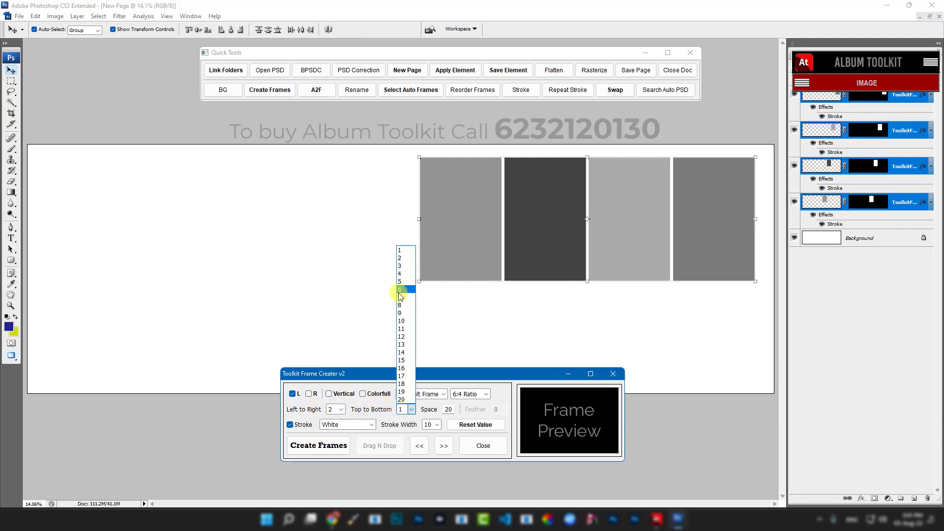
click(399, 255)
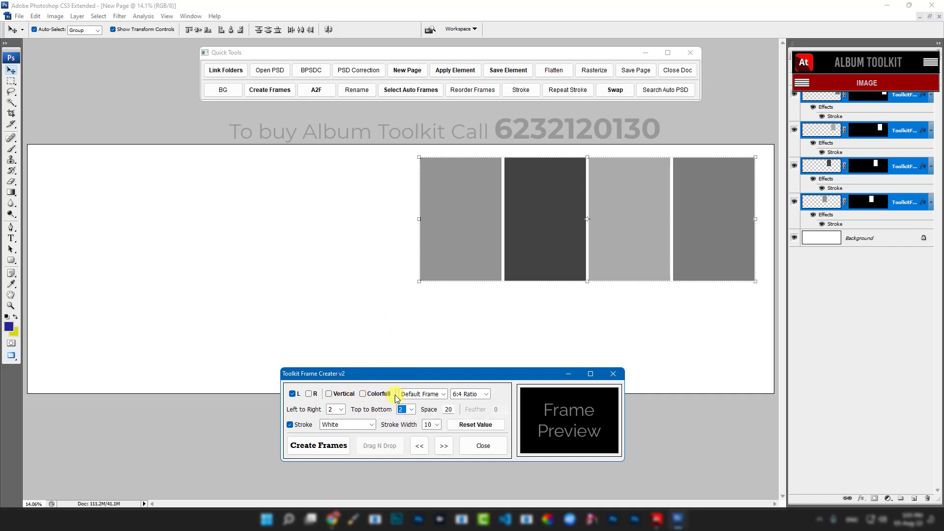
click(364, 394)
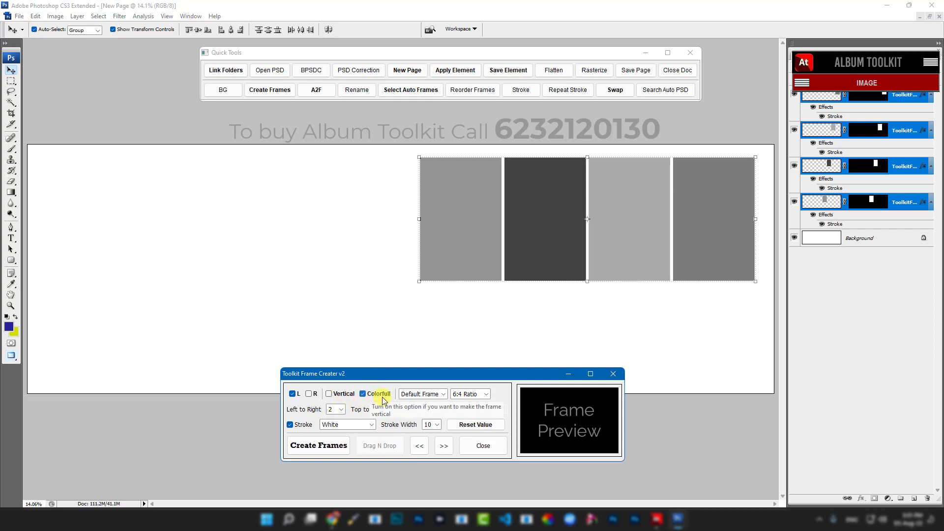
click(339, 445)
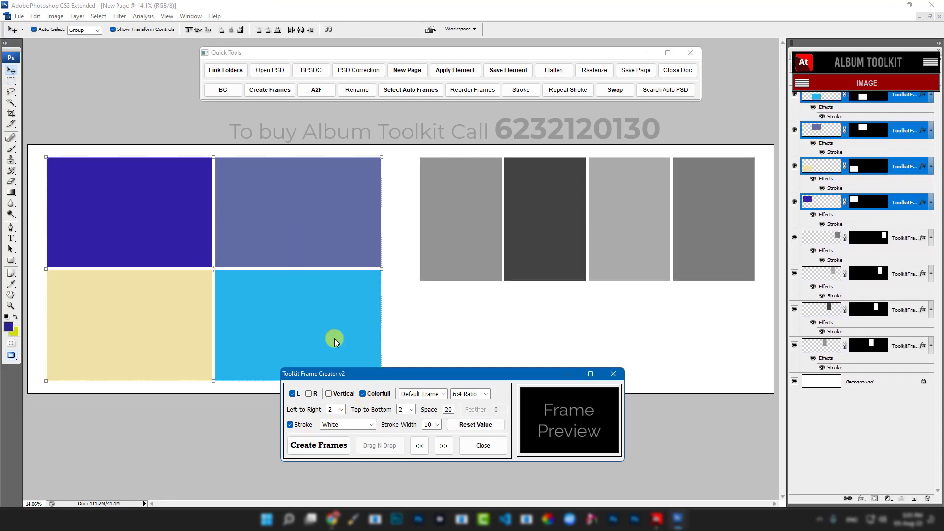
click(418, 446)
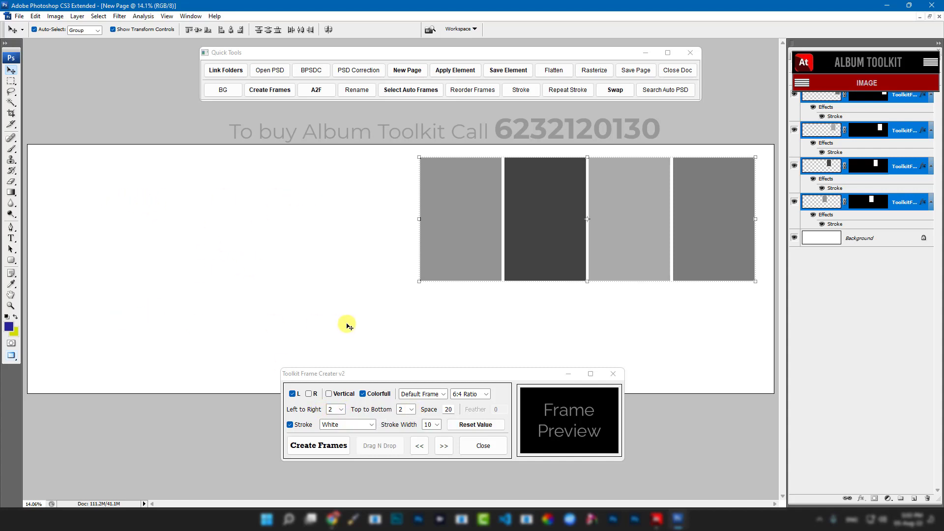
Step: Try the 2 by 2 colorful grid with the Square ratio on the left side of the page, and undo it
click(487, 395)
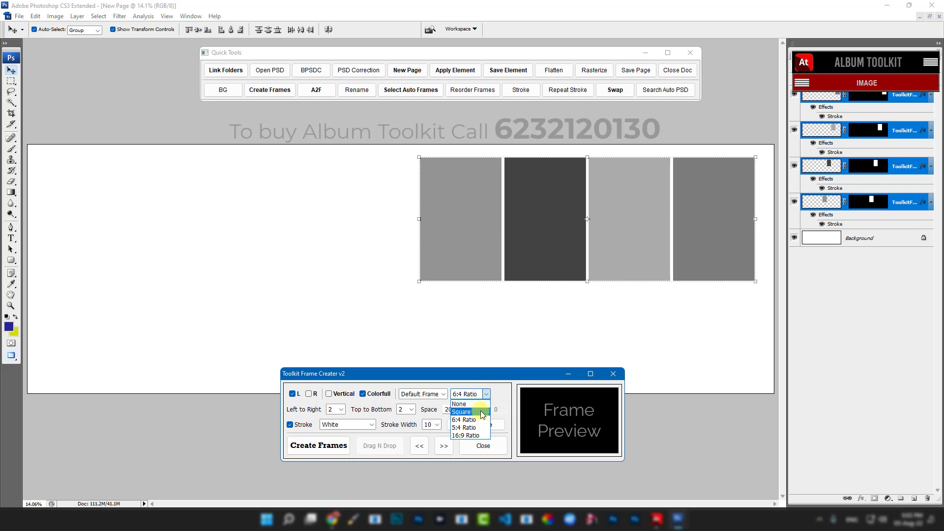
click(477, 412)
click(318, 446)
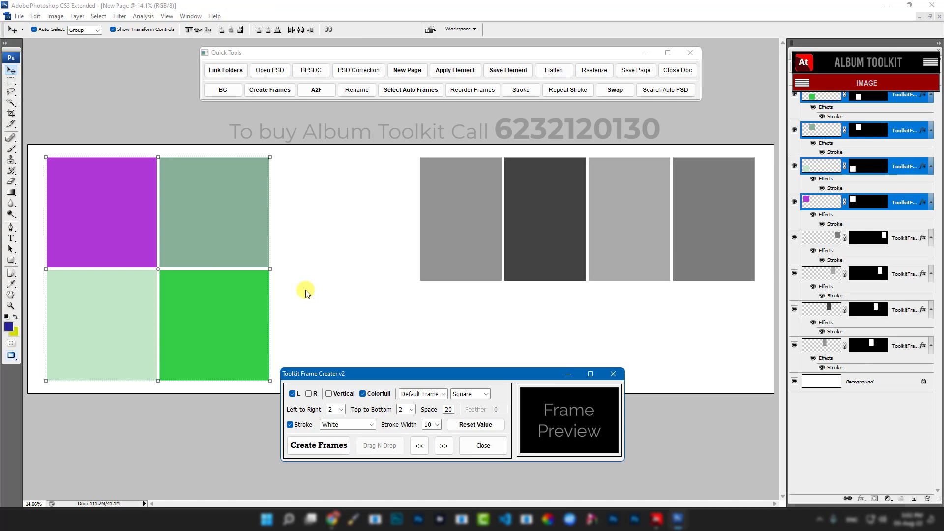
click(419, 446)
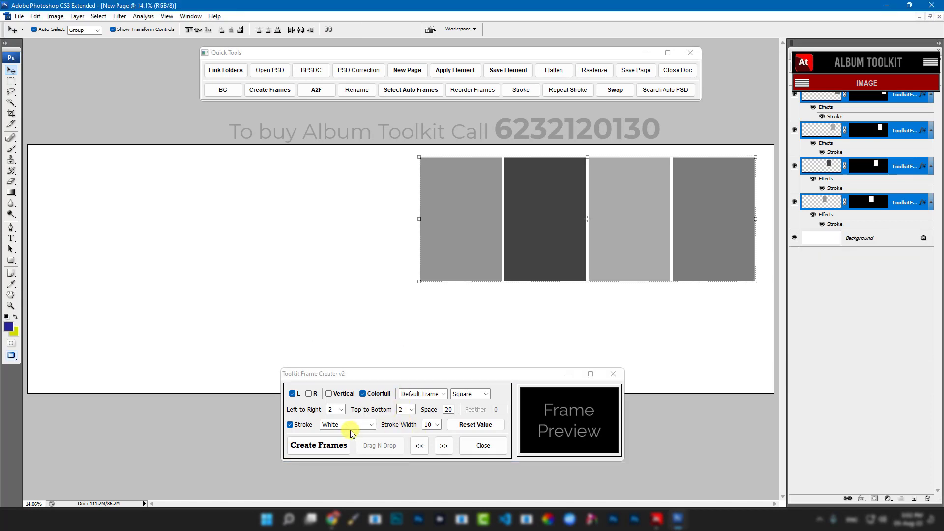
Step: Set the layout to 16 left to right and 5 top to bottom with Frame 27, and reset all frame values
click(341, 409)
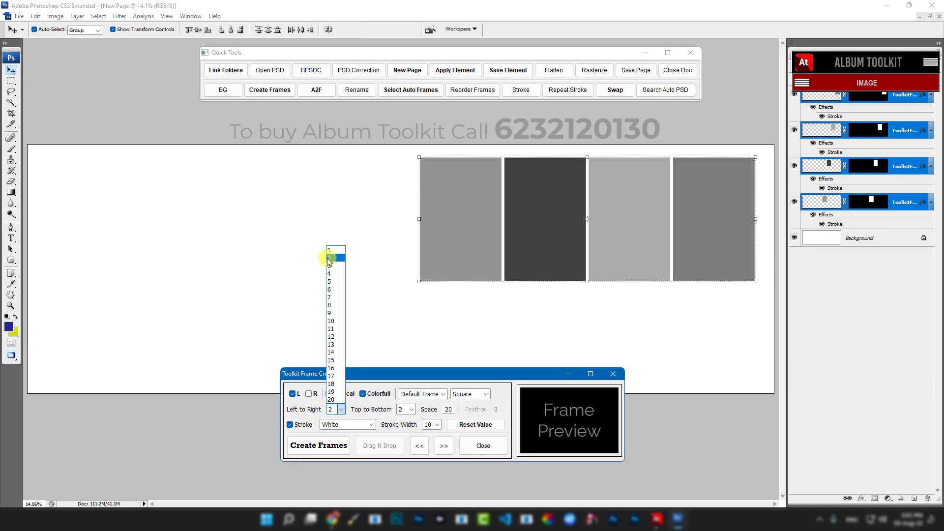
click(329, 250)
click(412, 409)
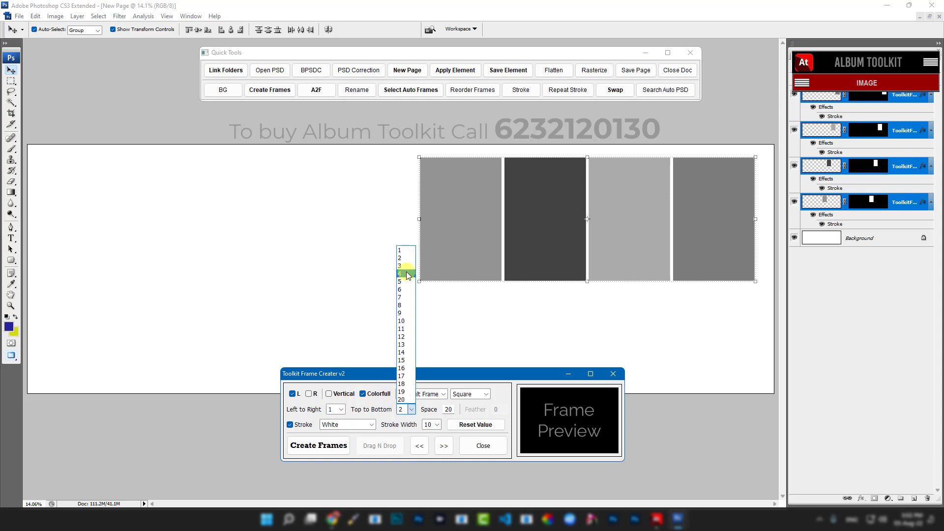
click(401, 251)
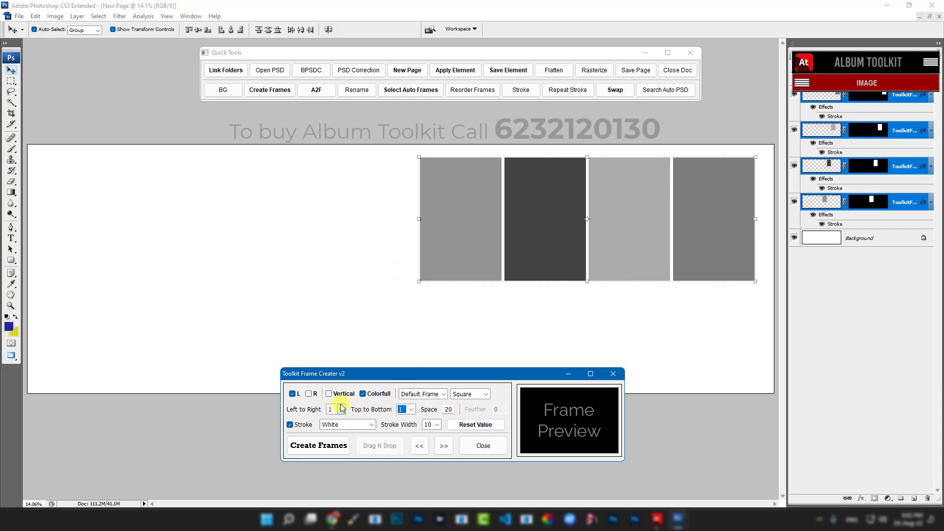
click(342, 408)
click(337, 368)
click(405, 409)
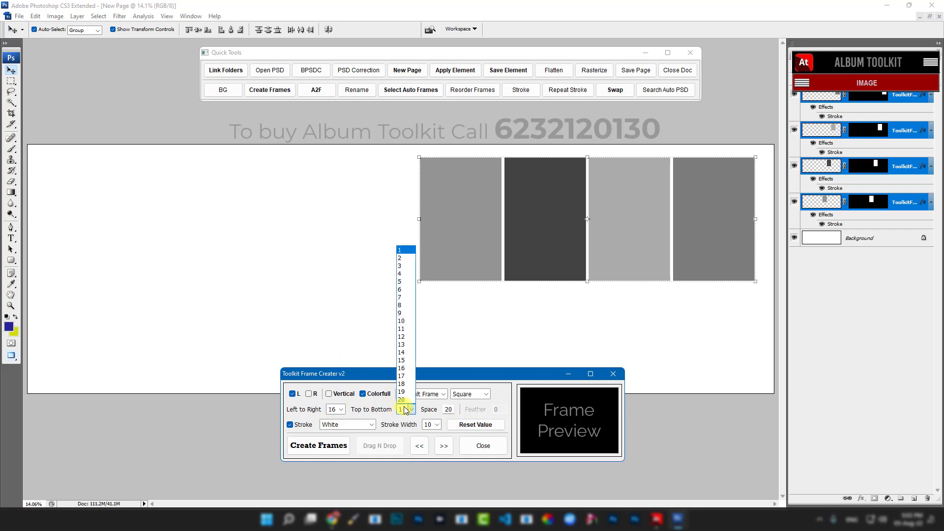
click(400, 282)
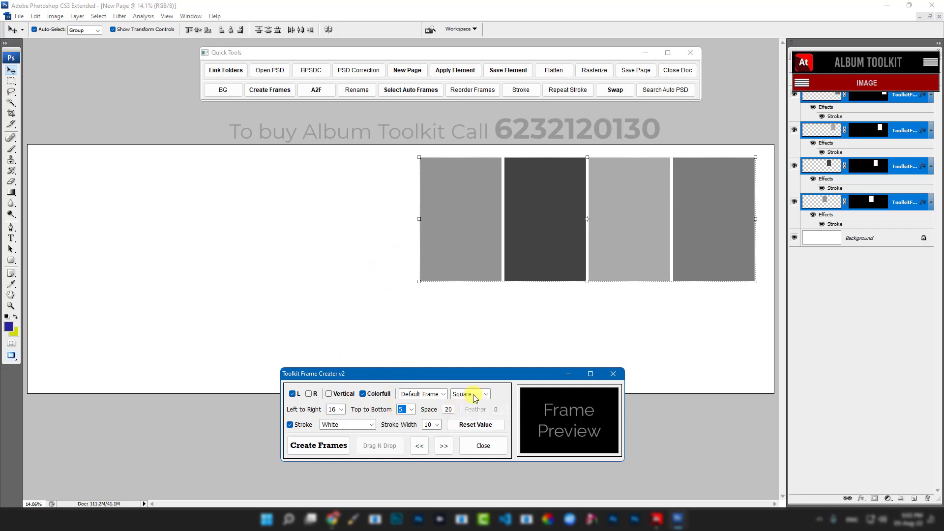
click(428, 394)
click(429, 366)
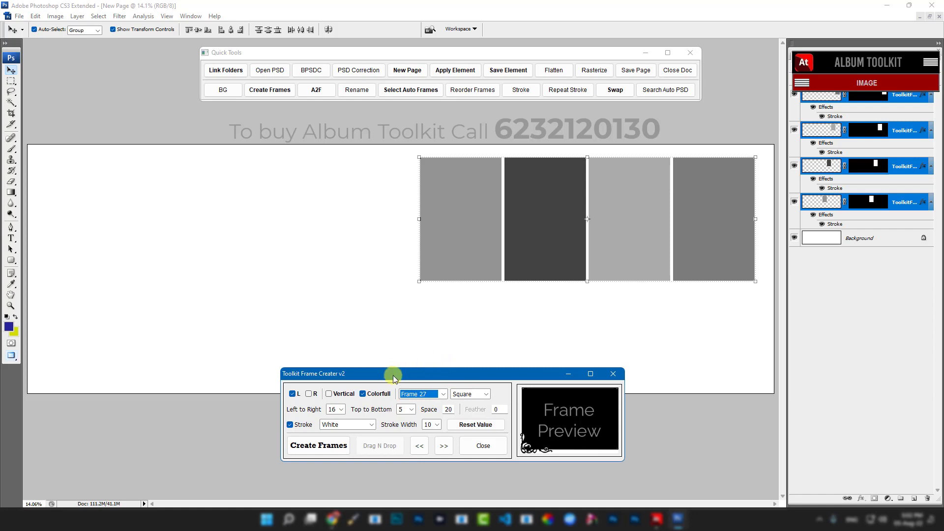
click(475, 424)
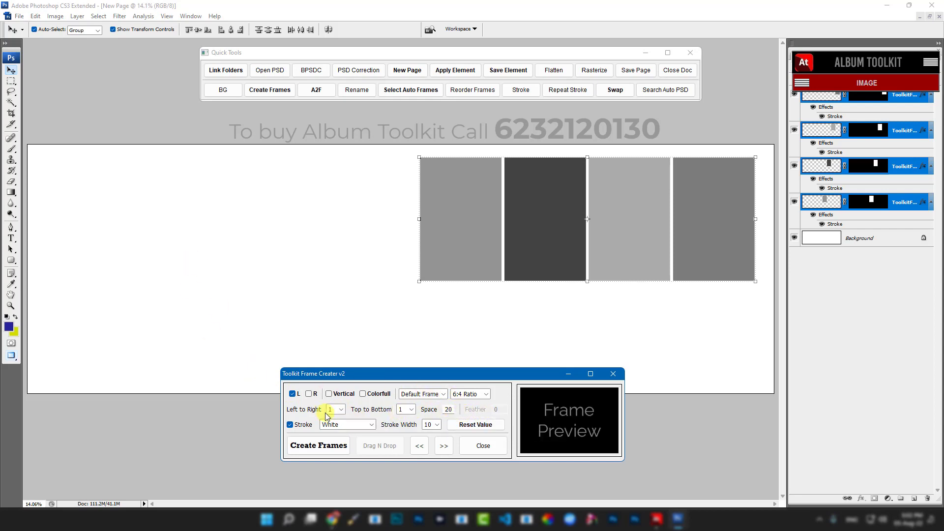
Step: Turn off the frame stroke and set the feather amount to 100
click(290, 425)
double_click(498, 407)
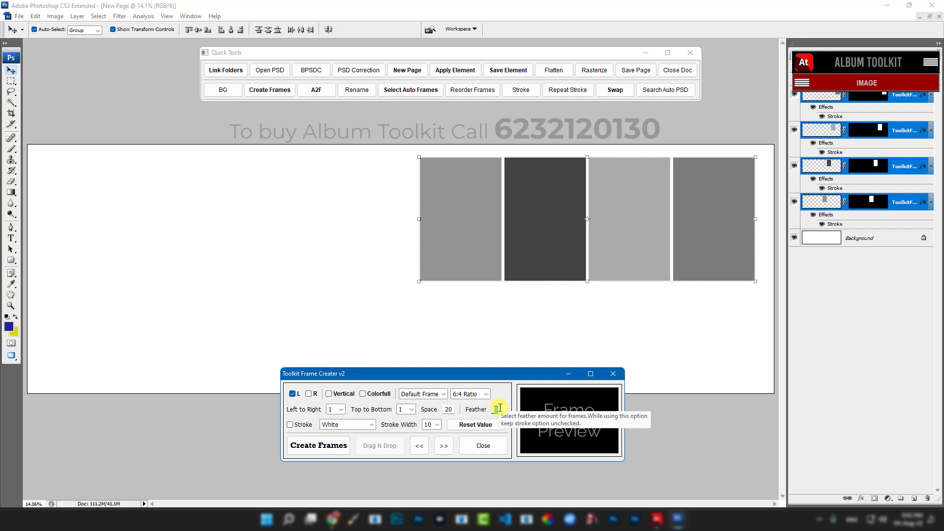
click(291, 426)
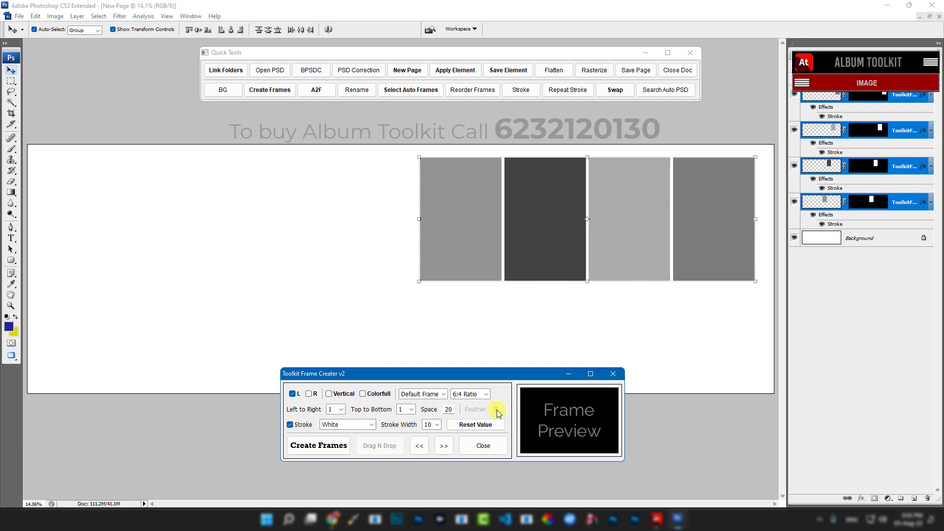
click(290, 425)
click(497, 410)
Step: Try a single frame with the 100 feather on the left side of the page, and undo it
click(327, 446)
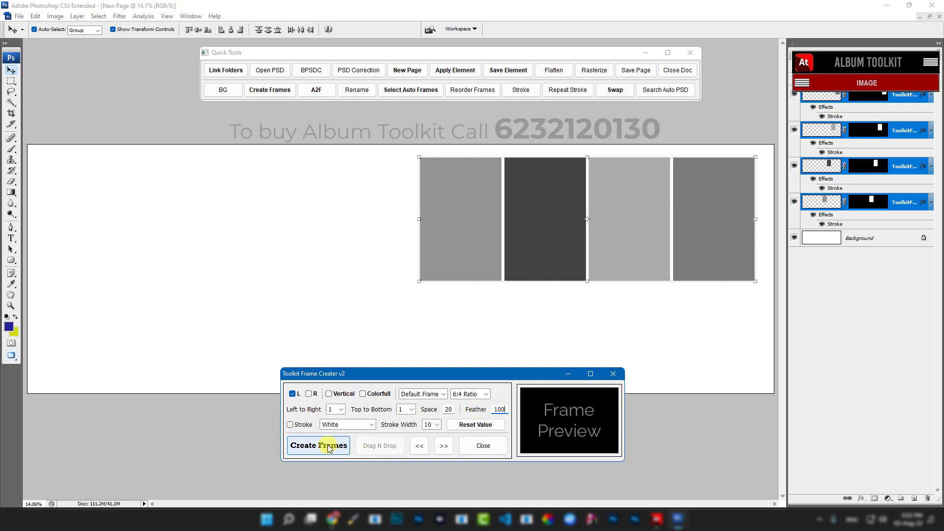
key(v)
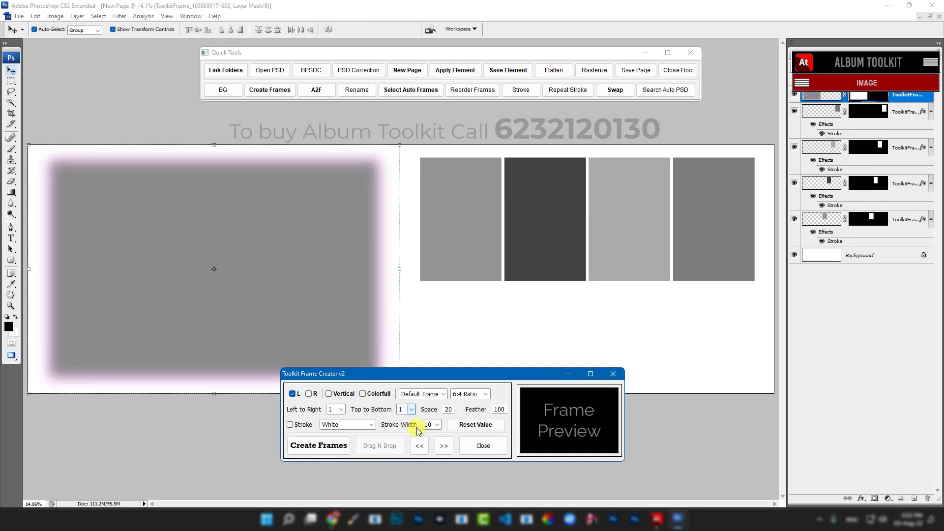
click(420, 446)
Step: Create a 2 by 2 grid of frames with the 100 feather on the left side of the page
click(332, 408)
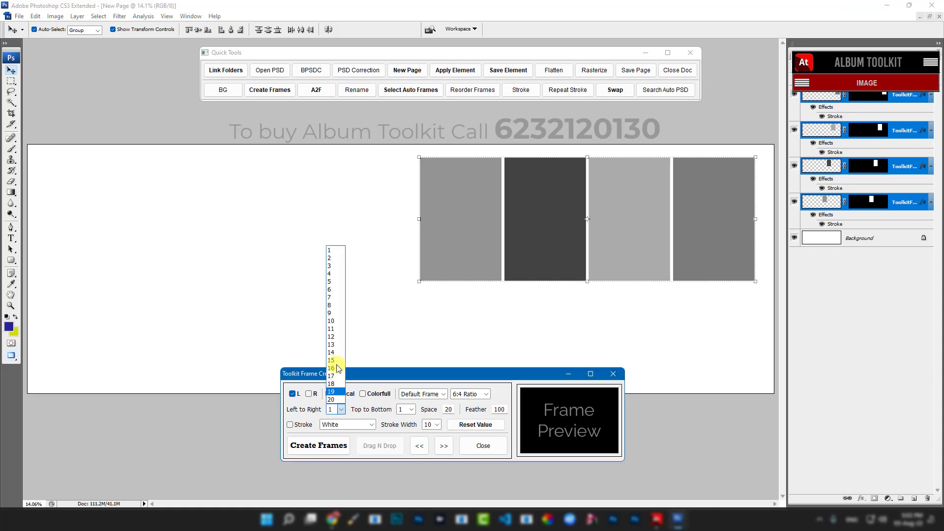
click(332, 261)
click(410, 410)
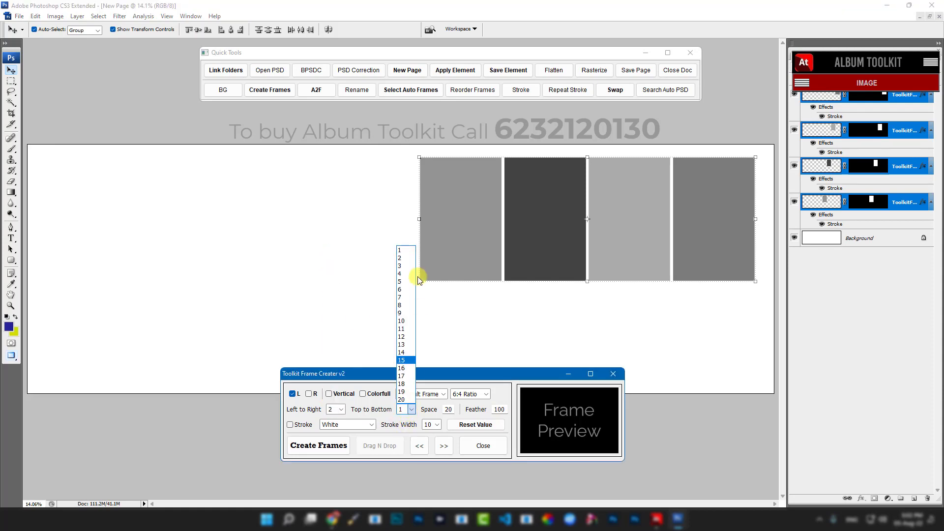
click(412, 260)
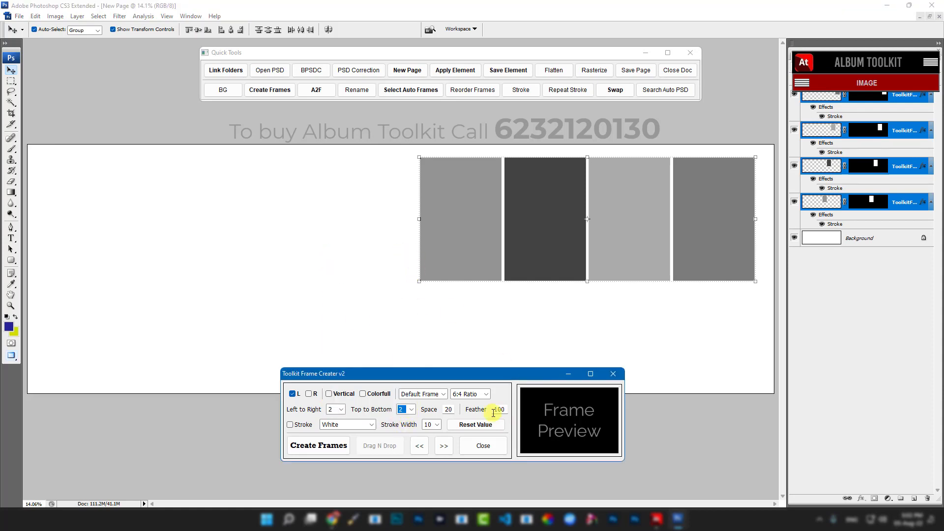
click(315, 448)
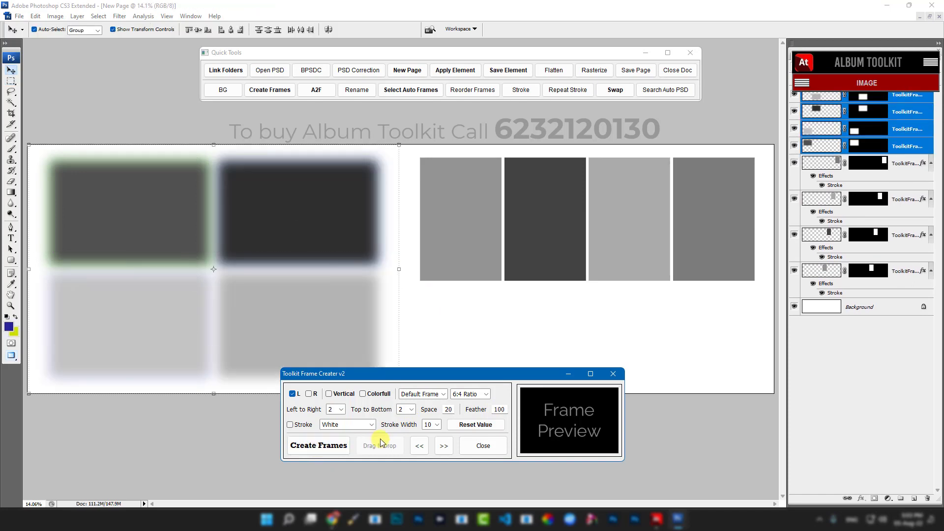
Step: Undo the feathered 2 by 2 grid on the left side of the page and reset all frame values
click(419, 445)
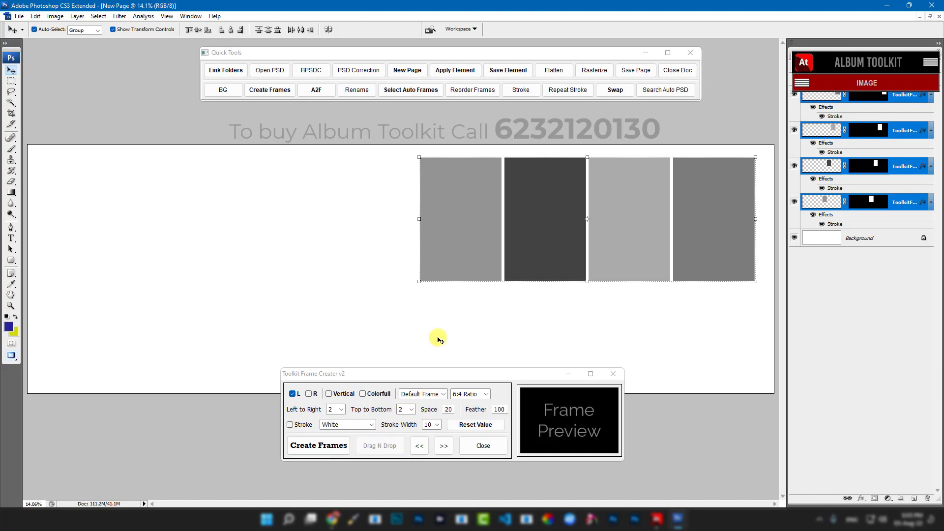
click(439, 394)
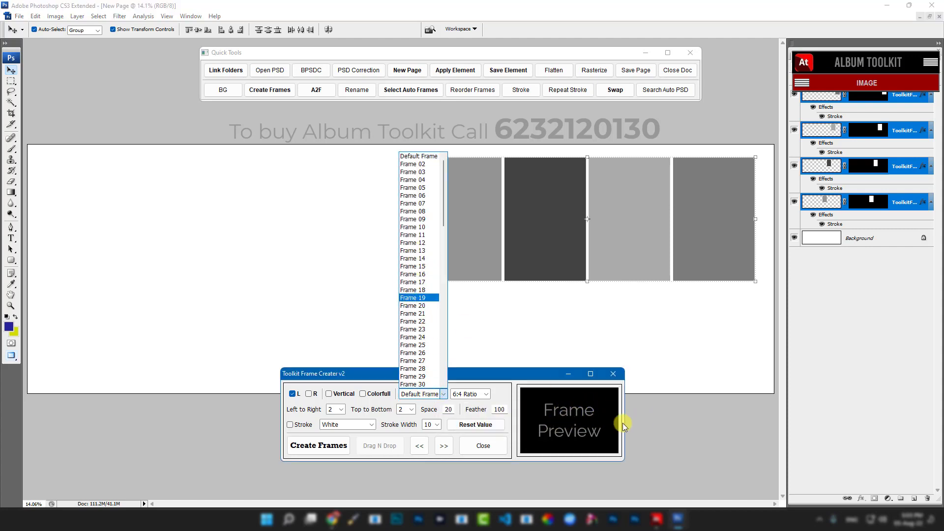
click(421, 306)
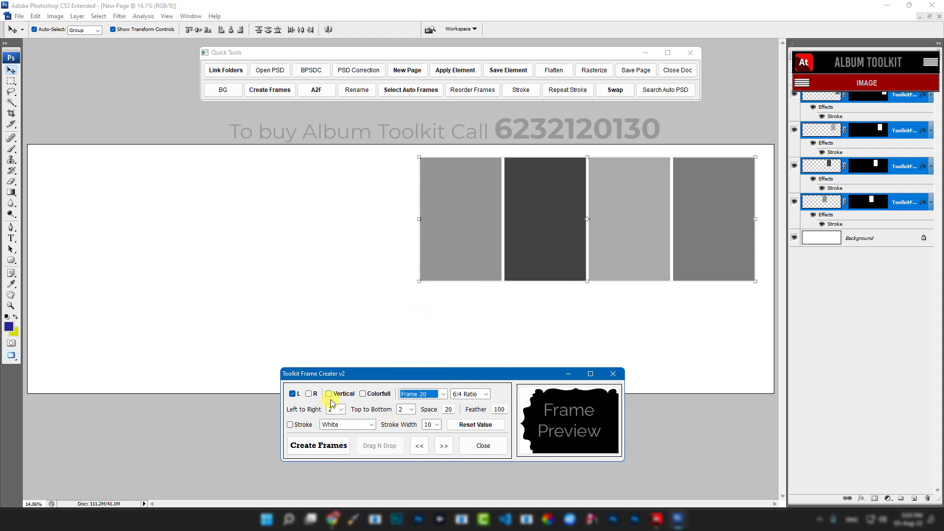
click(478, 426)
Step: Try a single Frame 20 with a white stroke on the left side of the page, and undo it
click(422, 393)
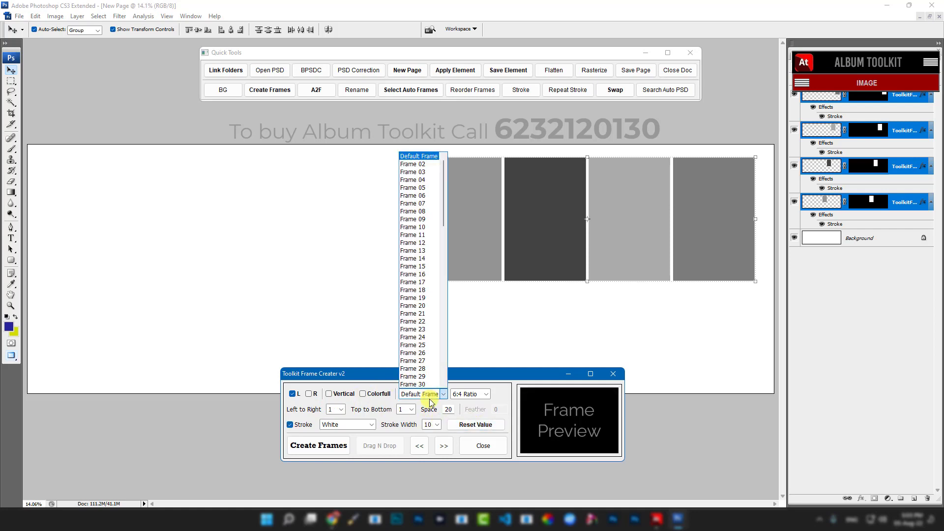
click(421, 306)
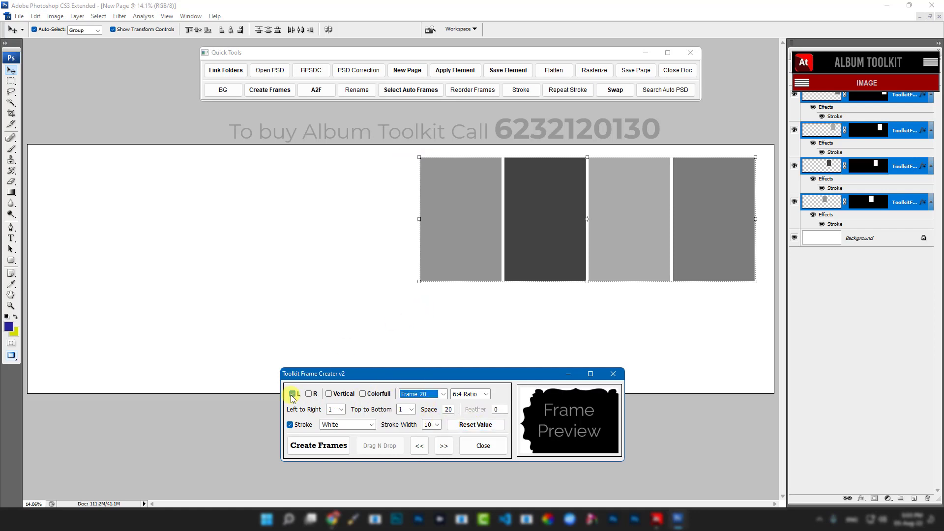
click(322, 445)
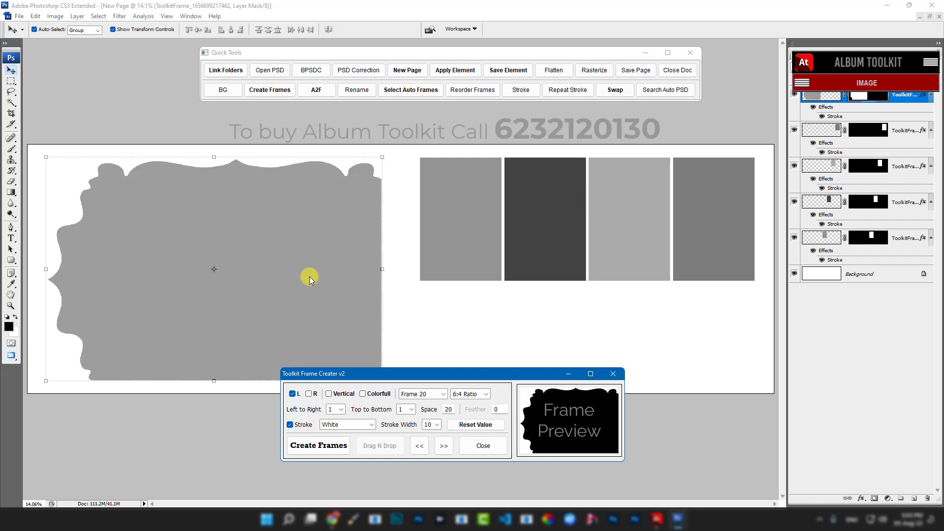
click(420, 446)
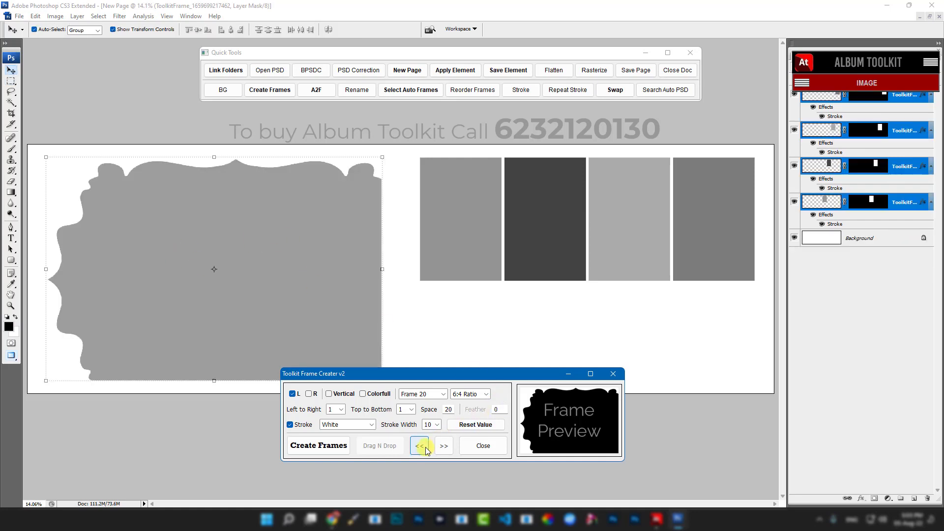
Step: Try a single Frame 38 at 6:4 ratio on the left side of the page, and undo it
click(432, 394)
click(419, 298)
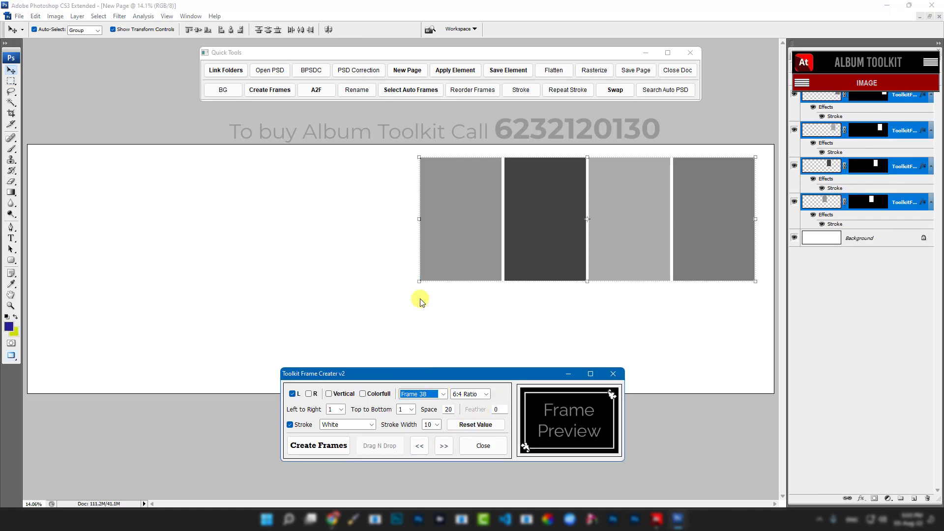
click(315, 445)
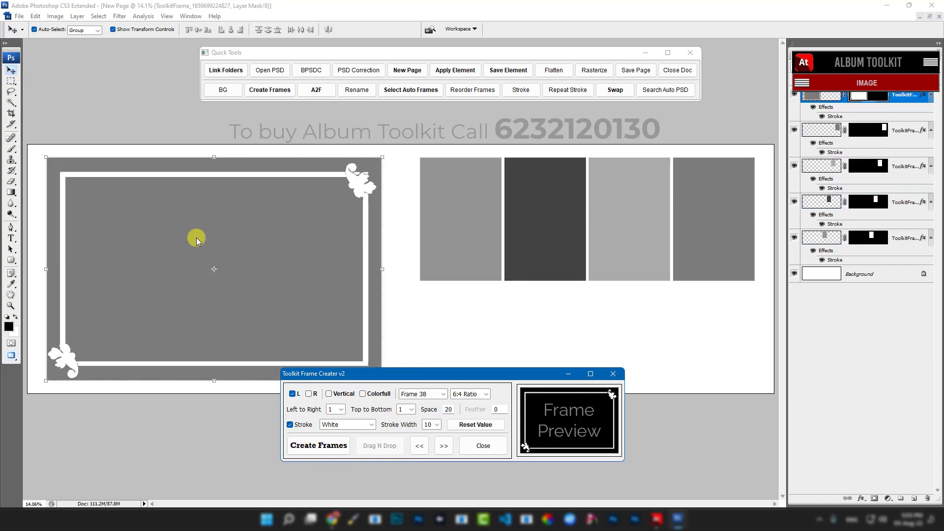
click(420, 446)
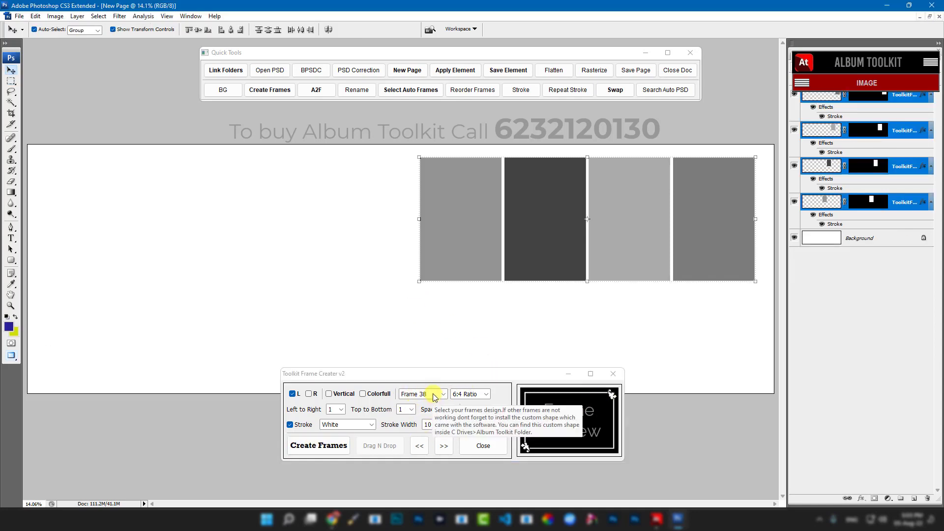
Step: Create a single Frame 90 at 6:4 ratio on the left side of the page and close the frame creator
click(432, 394)
scroll(422, 275, down, 9)
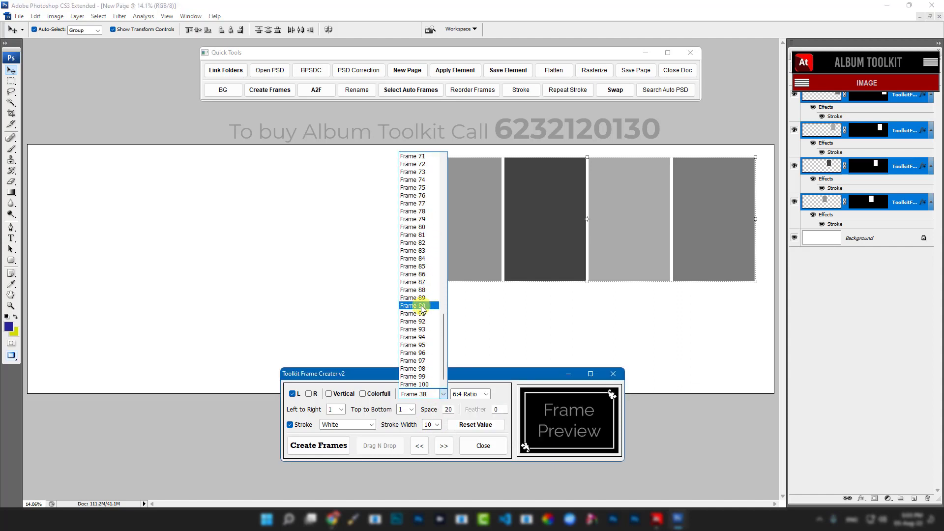
click(421, 305)
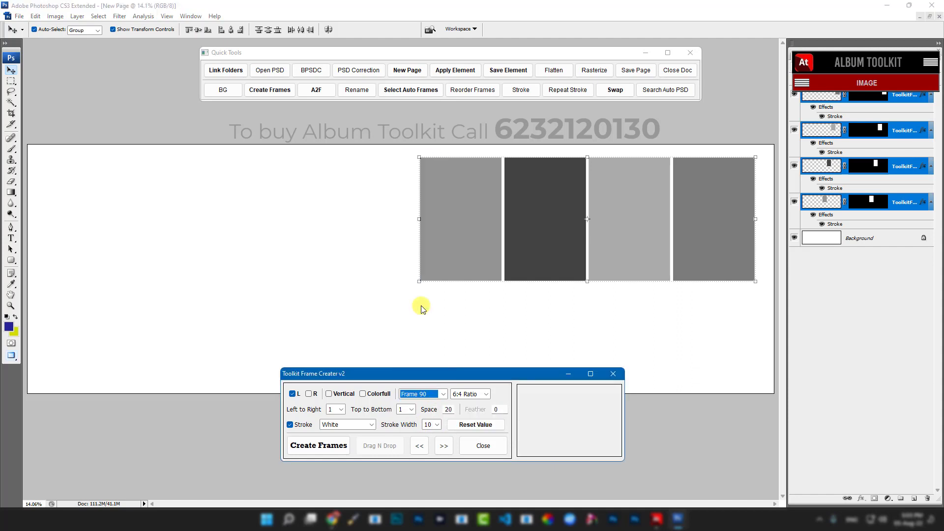
click(311, 447)
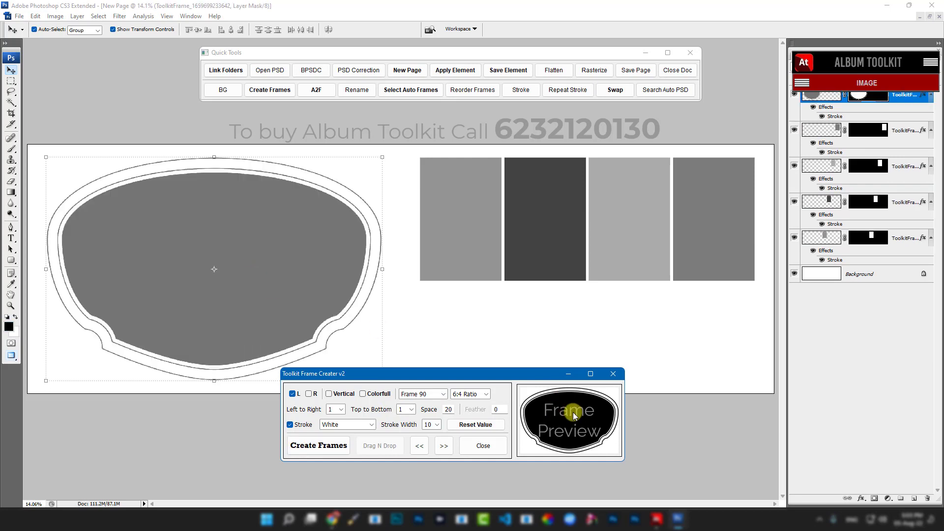
click(482, 447)
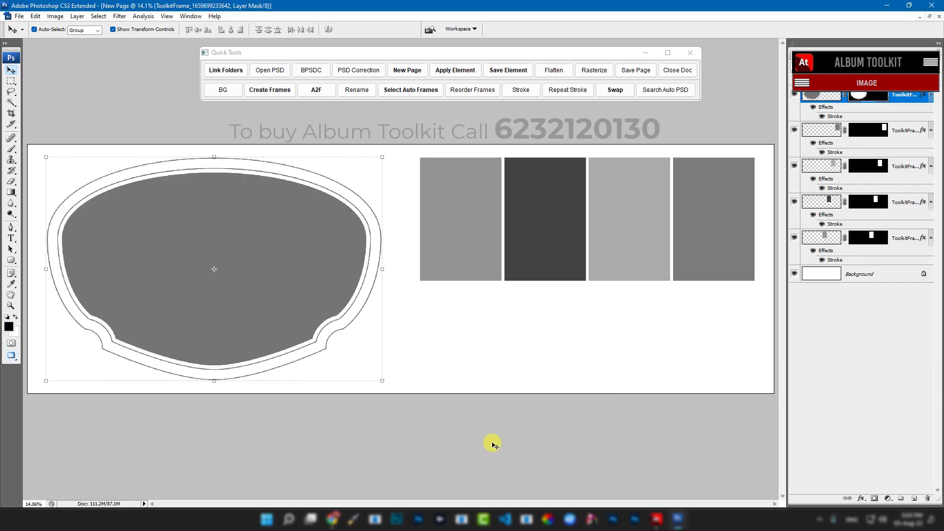
Step: Move the row of four upright frames on the right side of the page slightly down and to the left
drag(465, 129, 723, 268)
drag(705, 229, 691, 268)
click(544, 125)
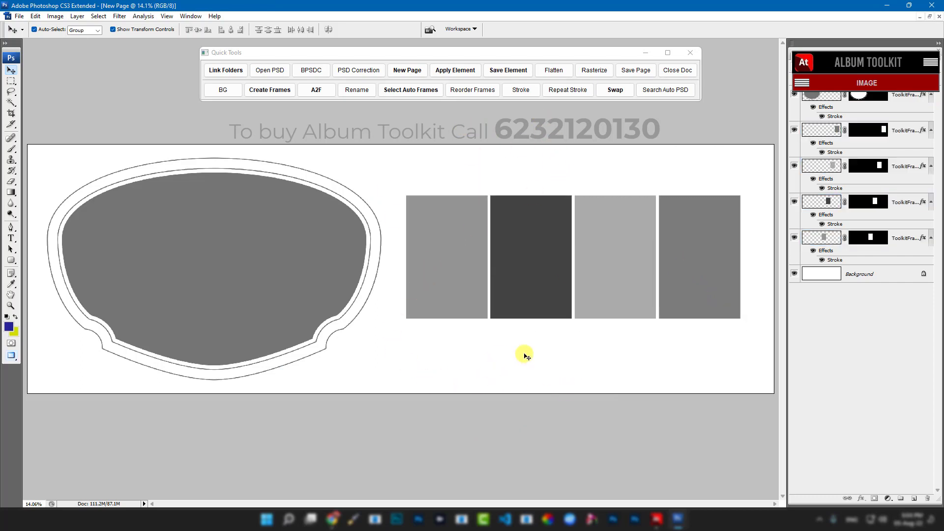
drag(438, 149, 703, 249)
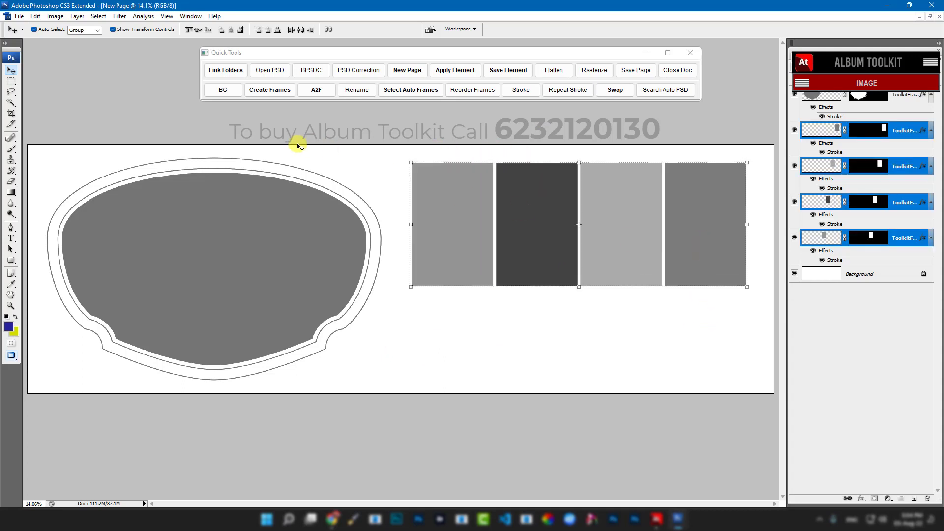
Step: Make a rectangular marquee selection in the empty area beneath the four frames, as wide as the row
click(277, 95)
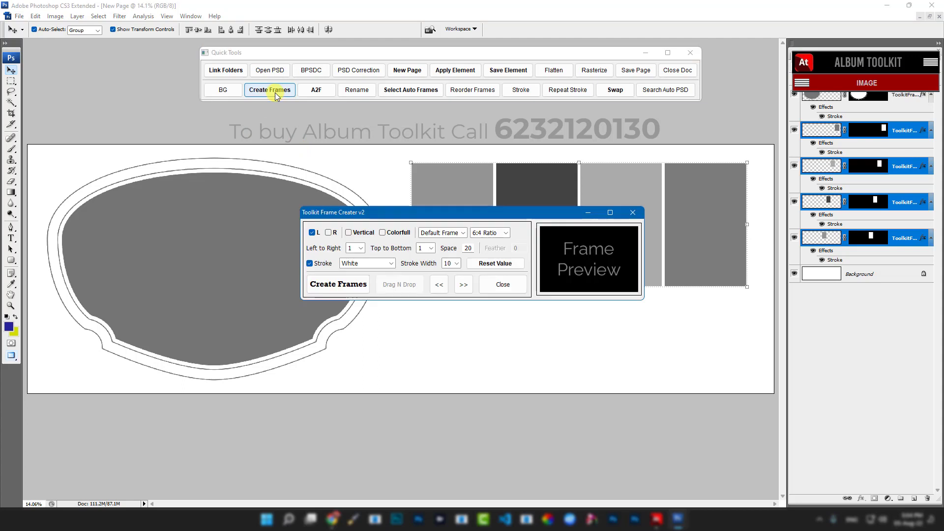
click(494, 285)
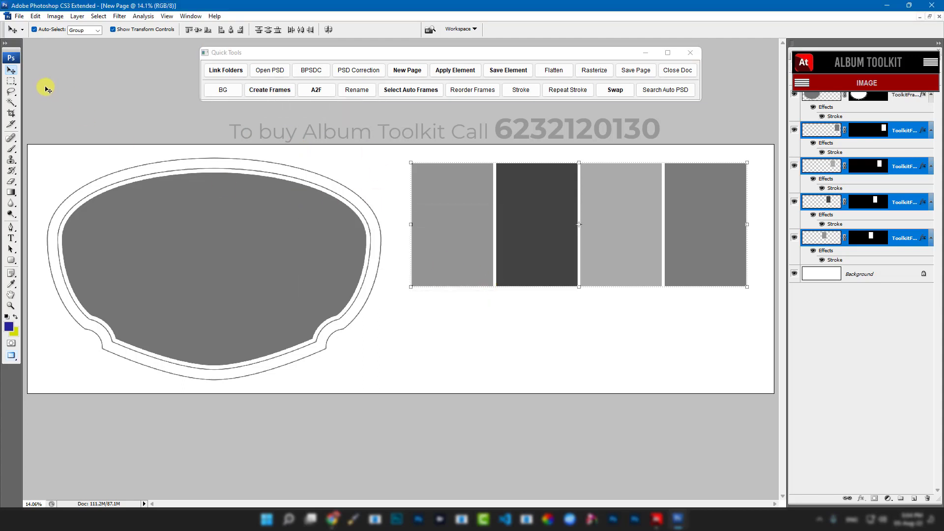
click(14, 82)
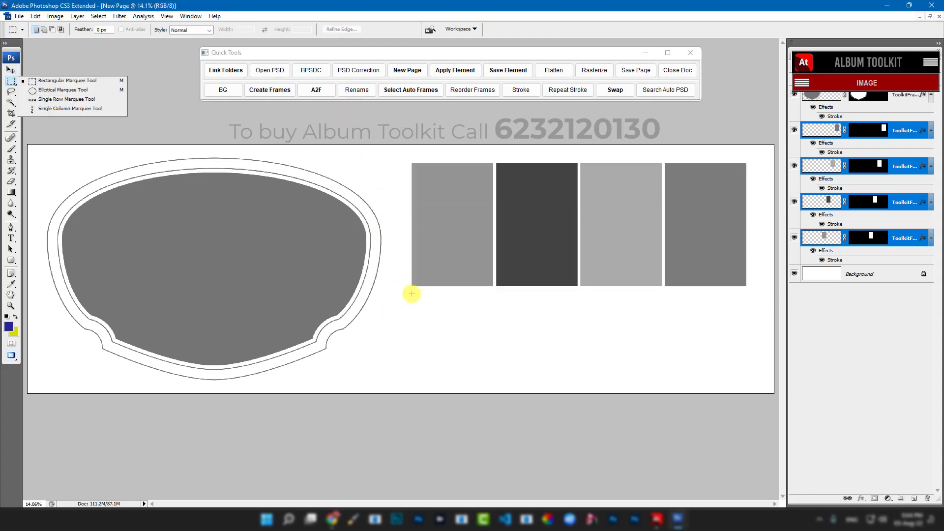
drag(412, 293, 747, 377)
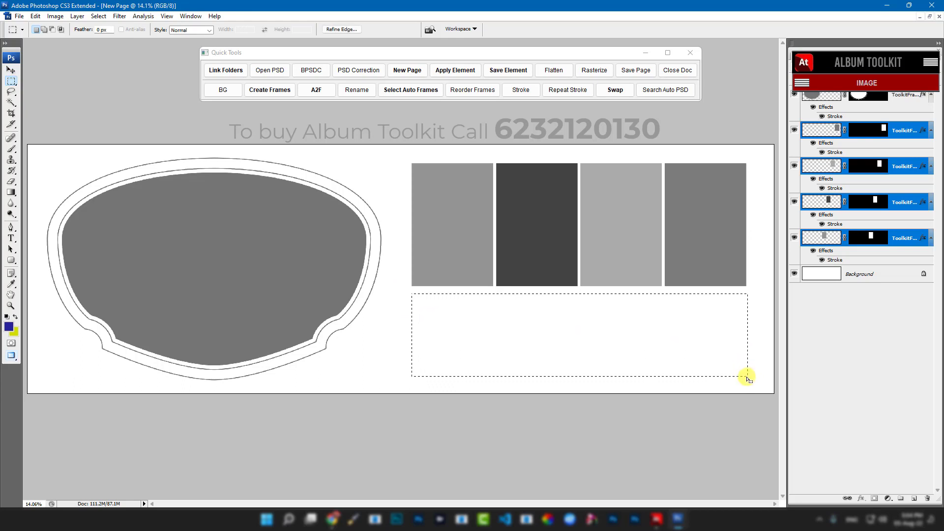
Step: Try a row of five vertical frames inside the marquee selection with the frame creator, and undo it
click(266, 90)
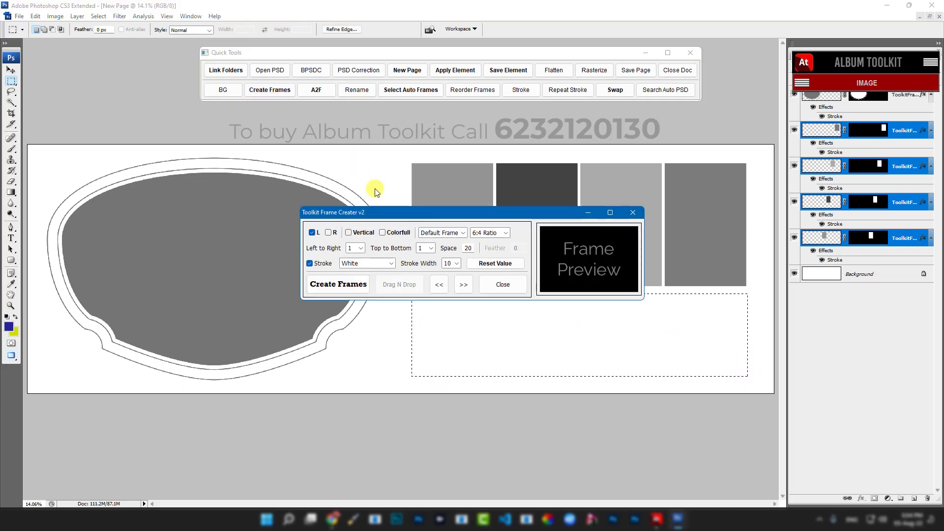
click(355, 248)
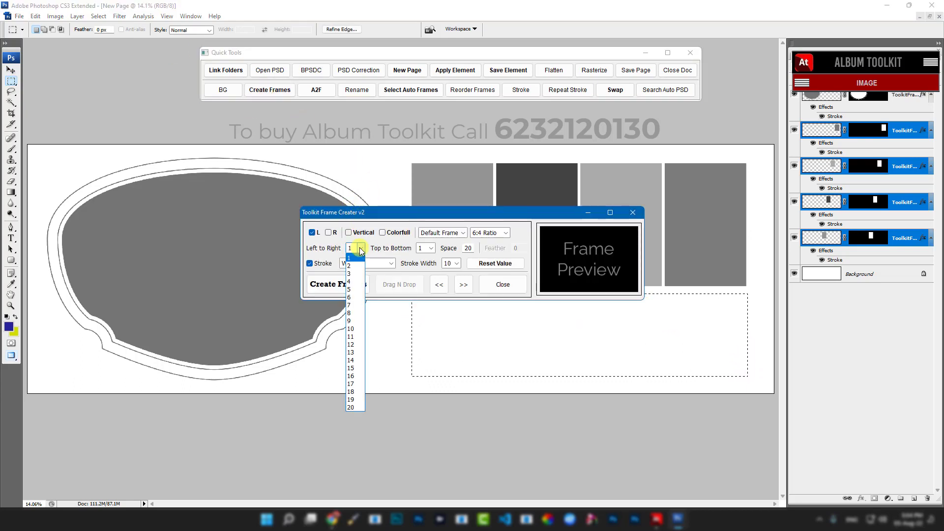
click(355, 289)
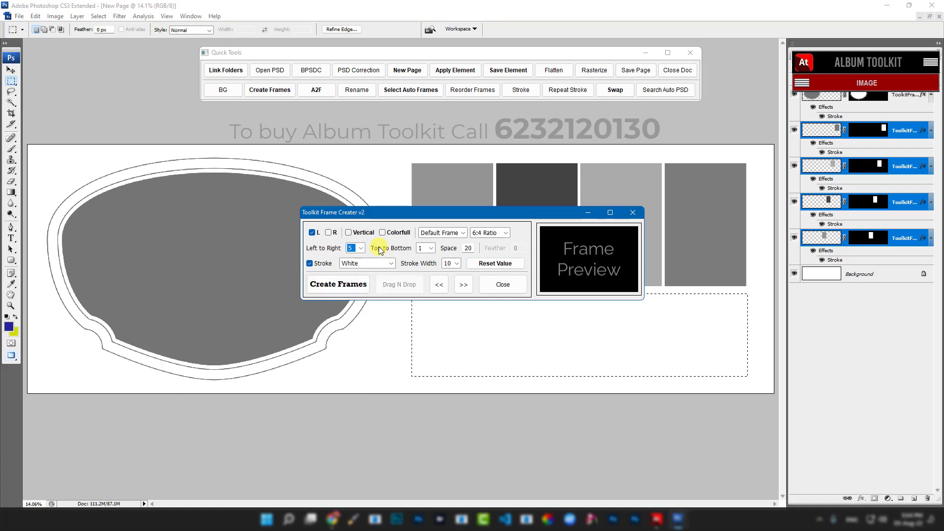
click(349, 233)
click(341, 284)
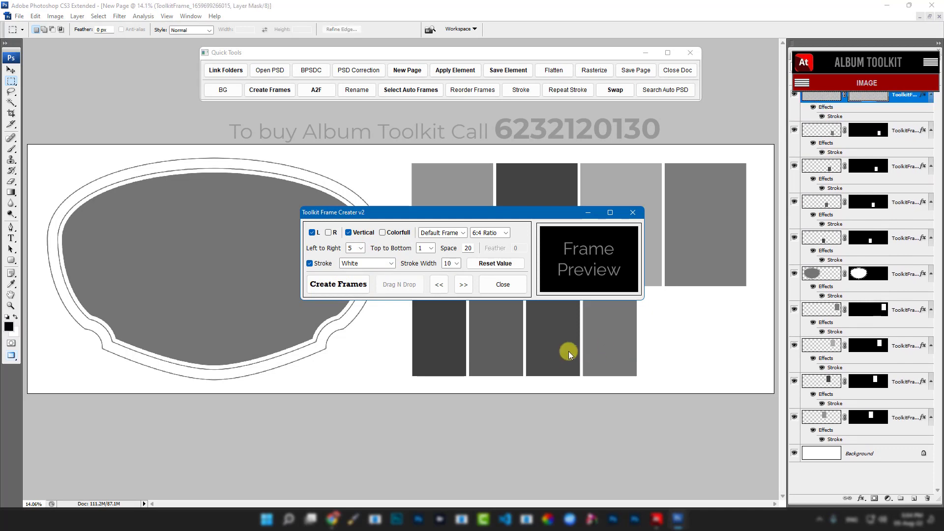
drag(526, 215, 544, 409)
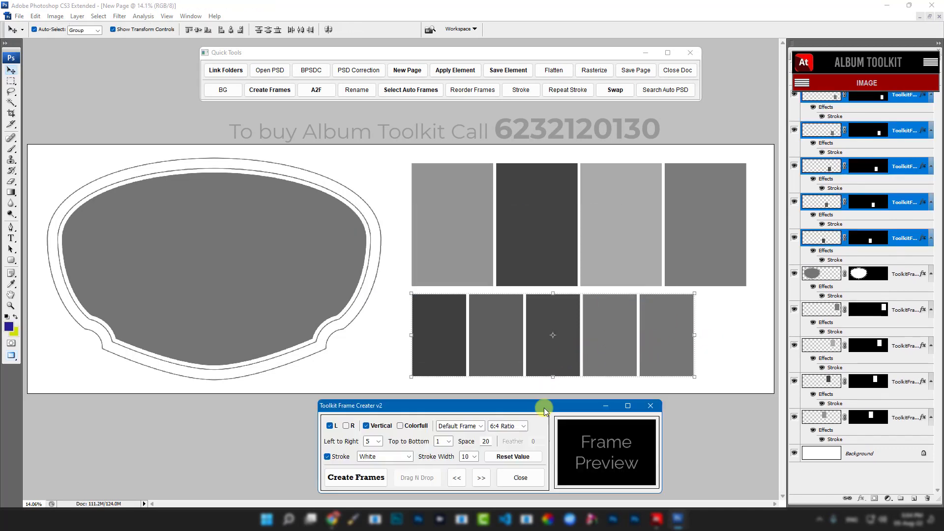
click(457, 478)
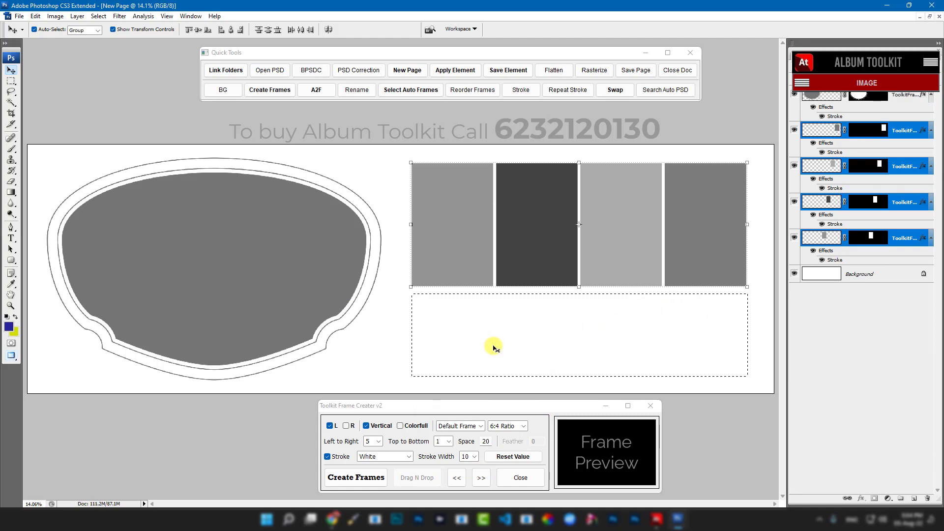
Step: Set the layout to 2 left to right with Vertical off, try it at 6:4 ratio in the selection, and undo the frames
click(377, 443)
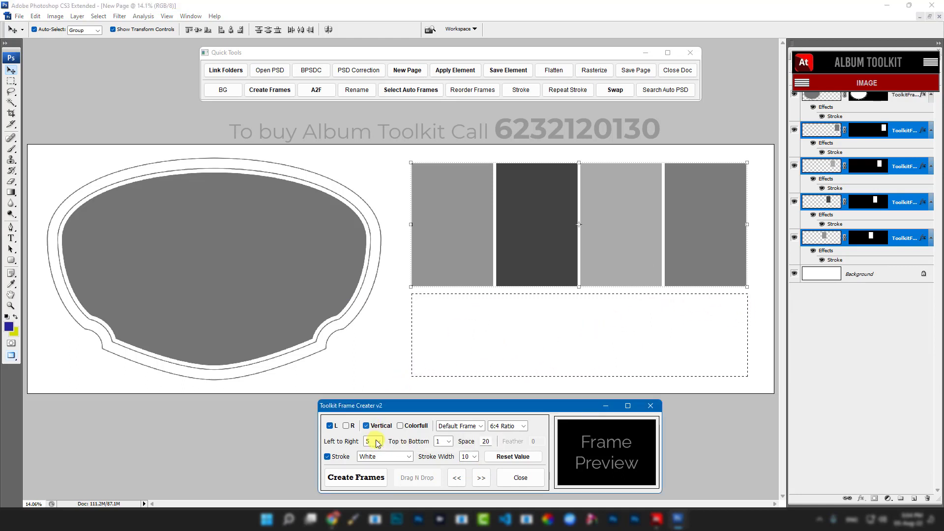
click(378, 442)
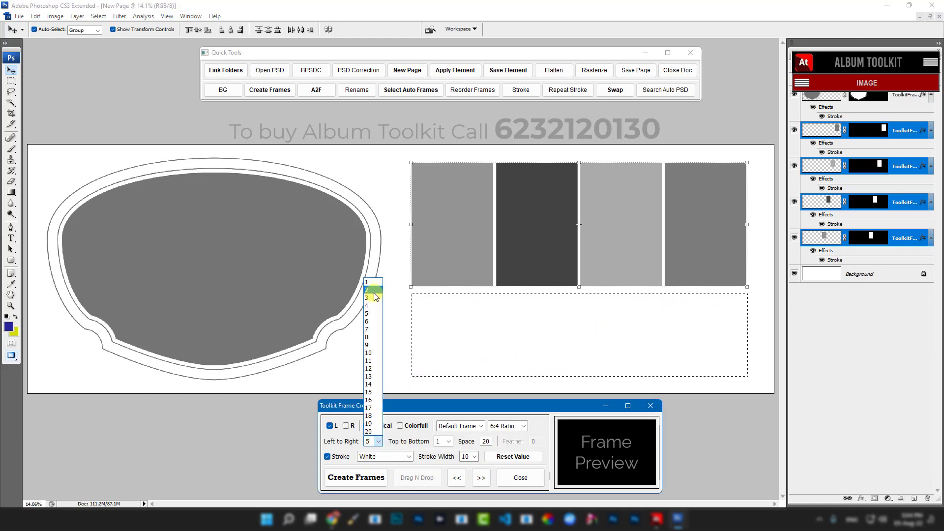
click(373, 291)
click(380, 428)
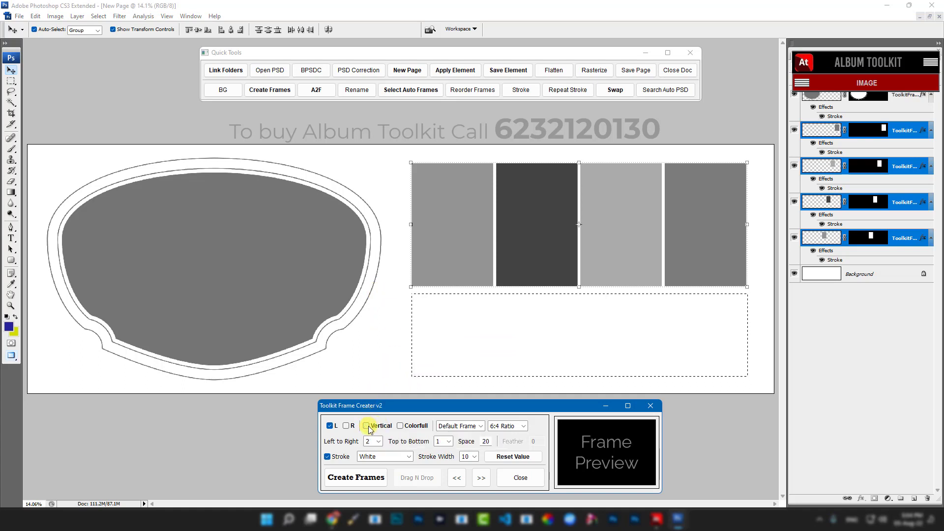
click(369, 478)
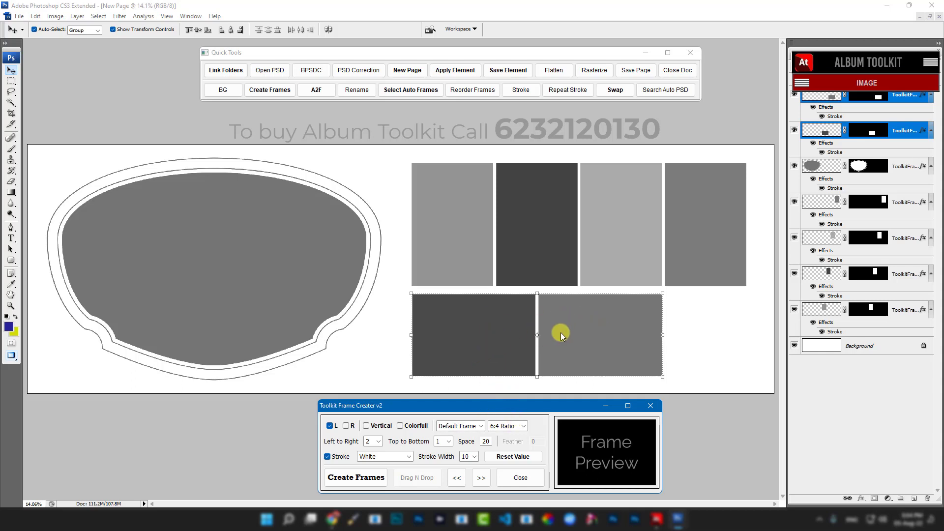
click(459, 478)
Step: Create two side-by-side frames in the selection with the ratio set to None, and close the frame creator
click(523, 426)
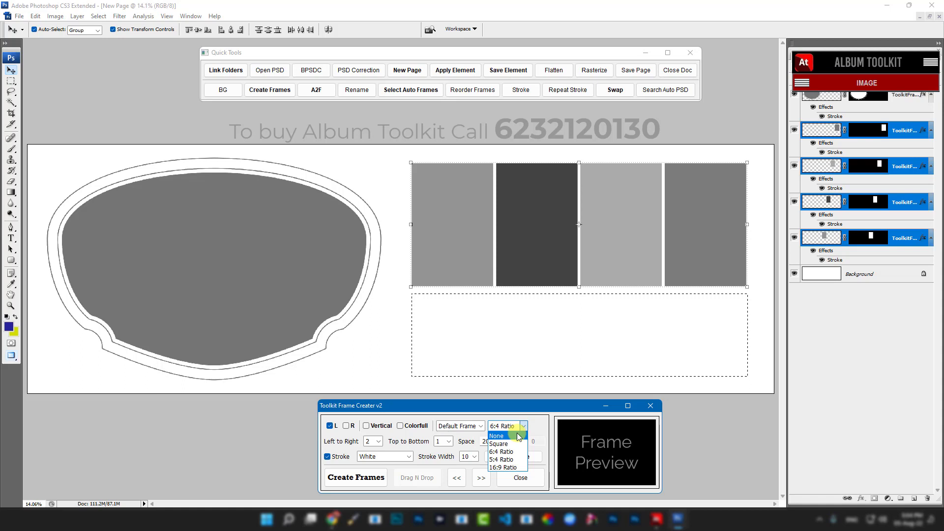
click(518, 436)
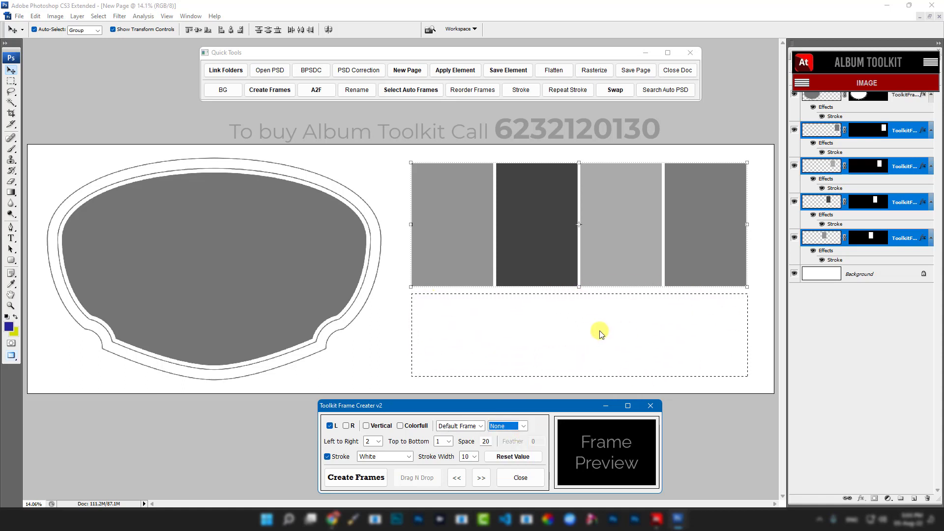
click(358, 477)
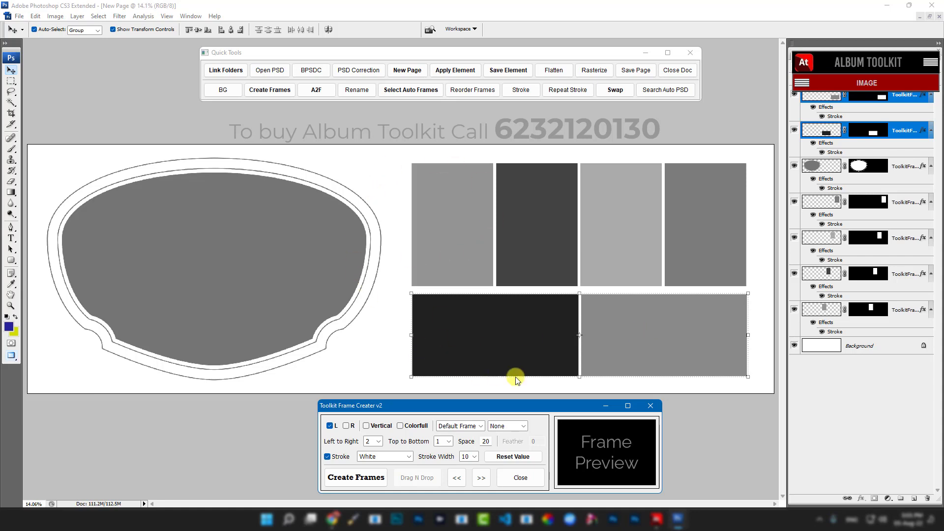
click(650, 406)
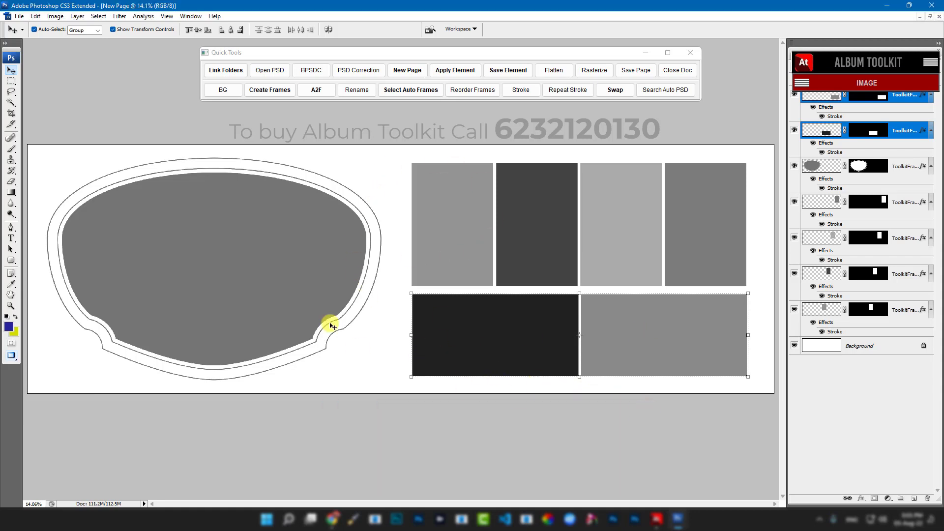
Step: Marquee-select an area over the large frame's lower-right edge and create a 2 by 2 grid of Square-ratio frames in it
click(10, 80)
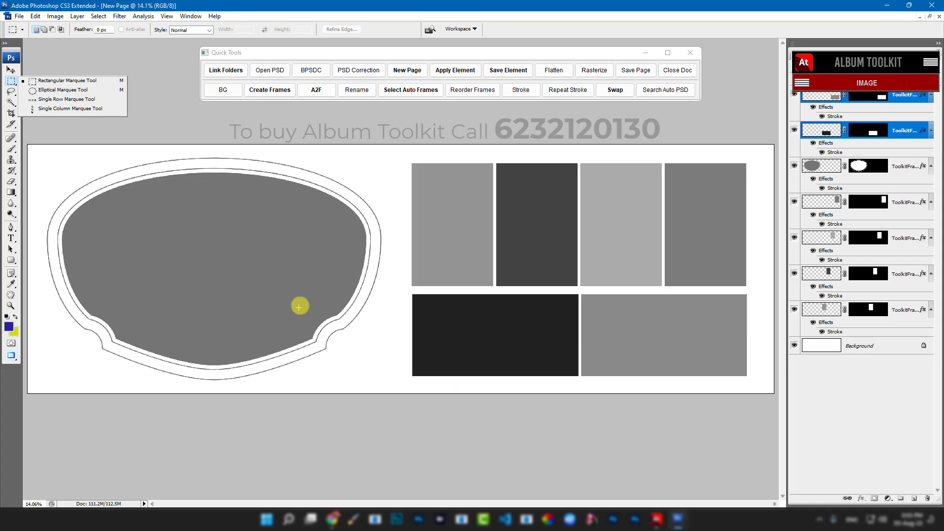
drag(299, 301, 395, 374)
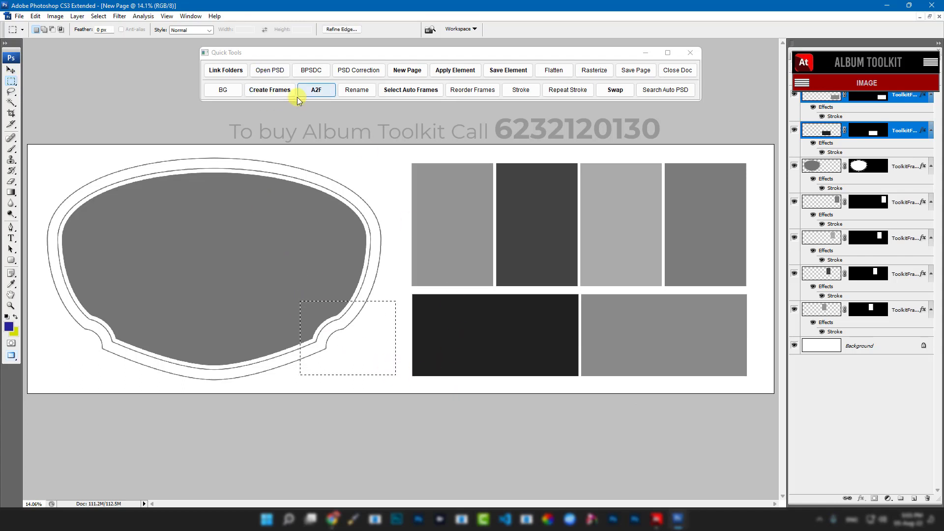
click(261, 93)
click(356, 247)
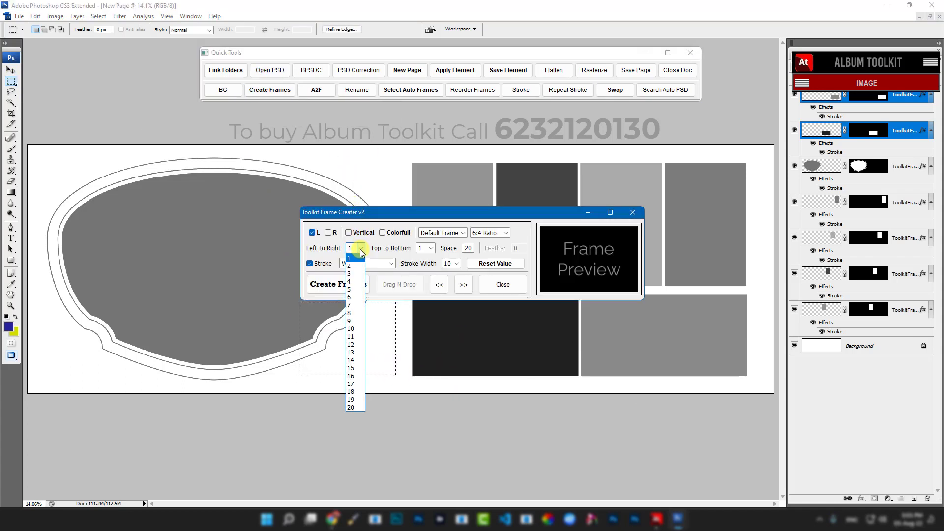
click(354, 265)
click(426, 247)
click(425, 266)
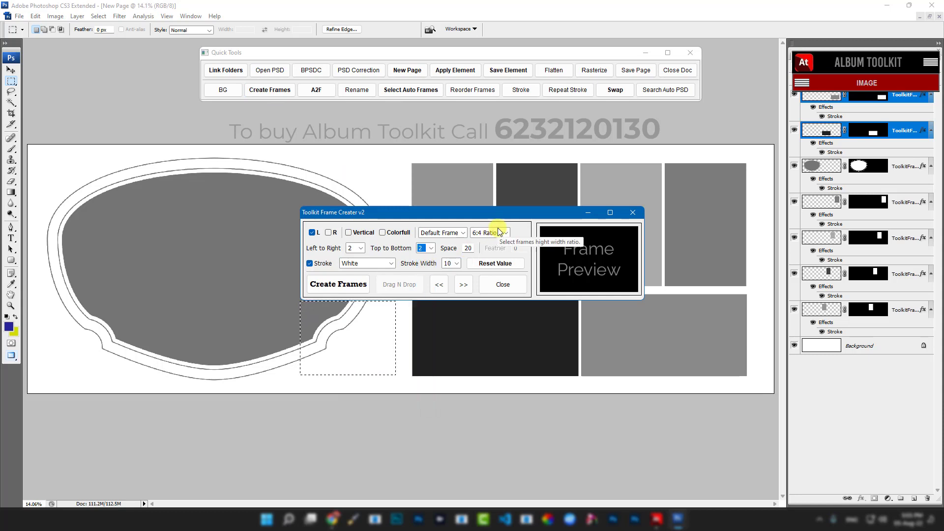
click(497, 233)
click(494, 247)
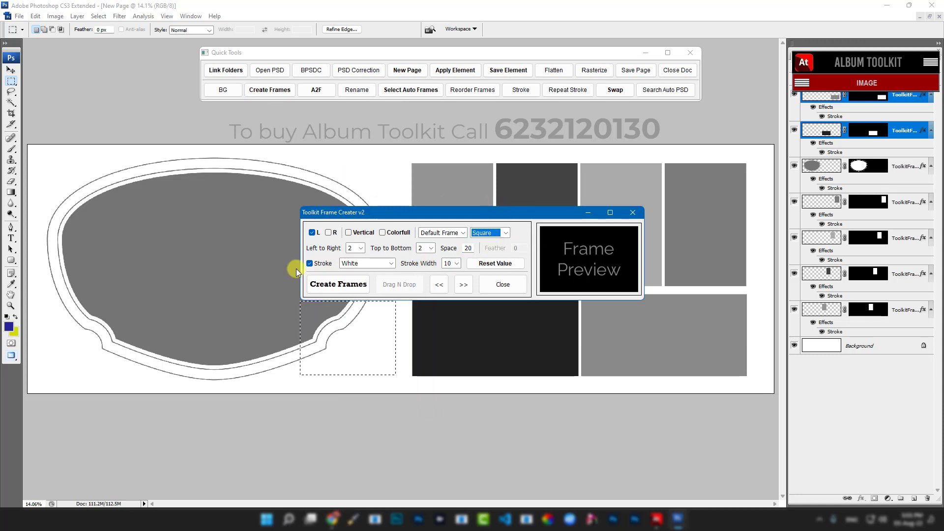
click(339, 283)
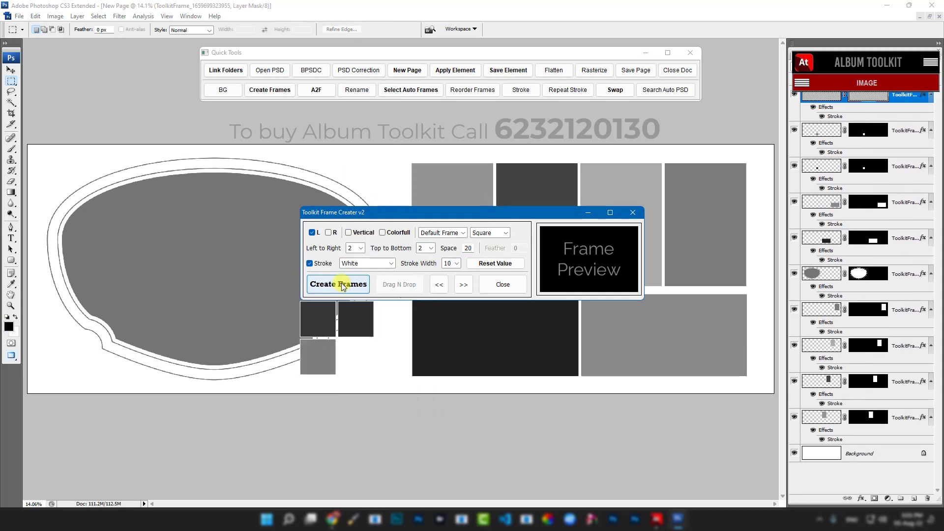
Step: Review the frame shape and stroke colour choices in the frame creator, switch Stroke off, and close the frame creator
drag(411, 217, 408, 163)
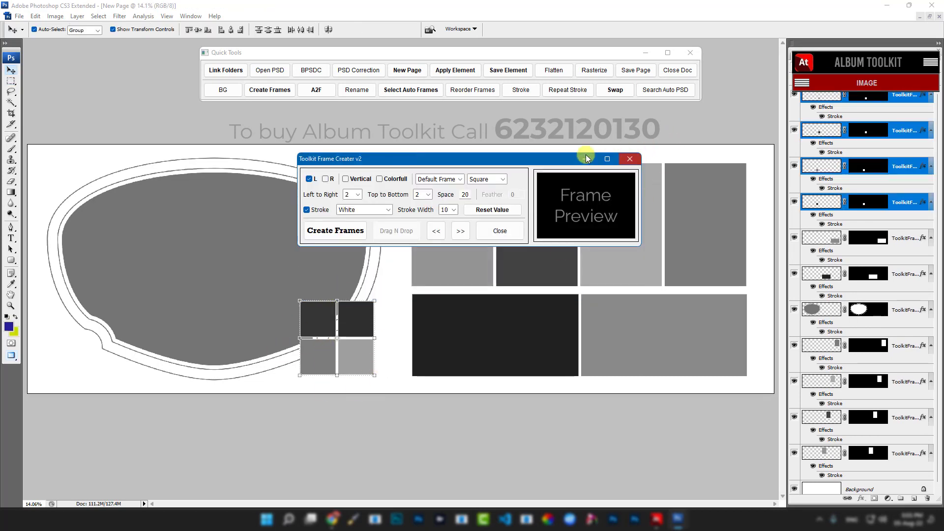
drag(509, 160, 498, 397)
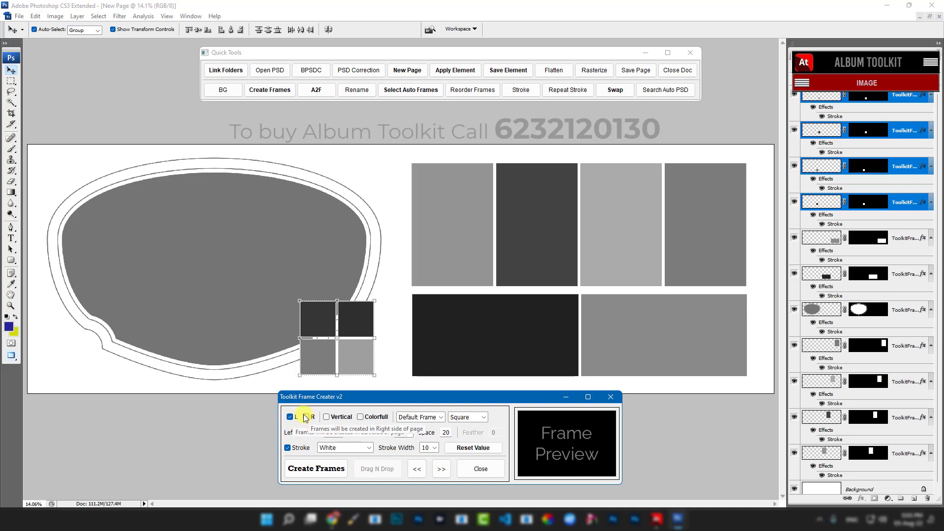
click(427, 417)
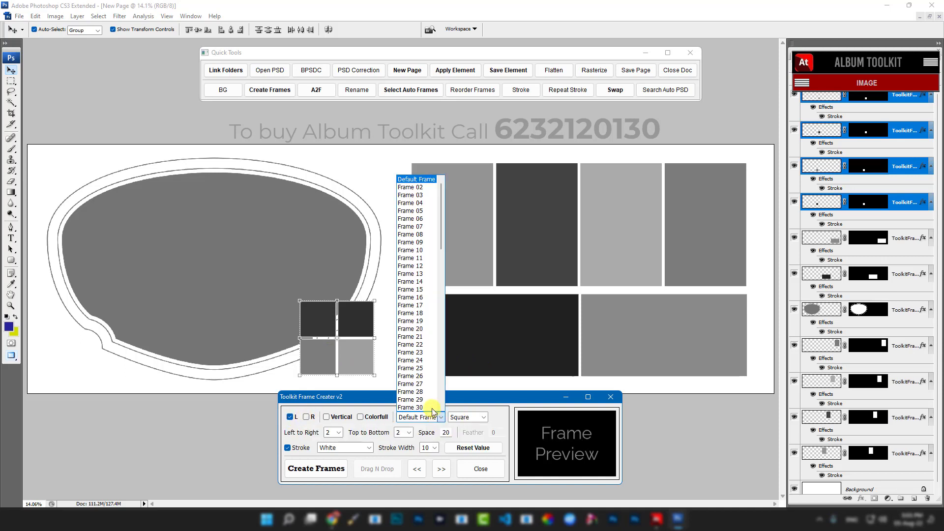
click(456, 388)
click(292, 449)
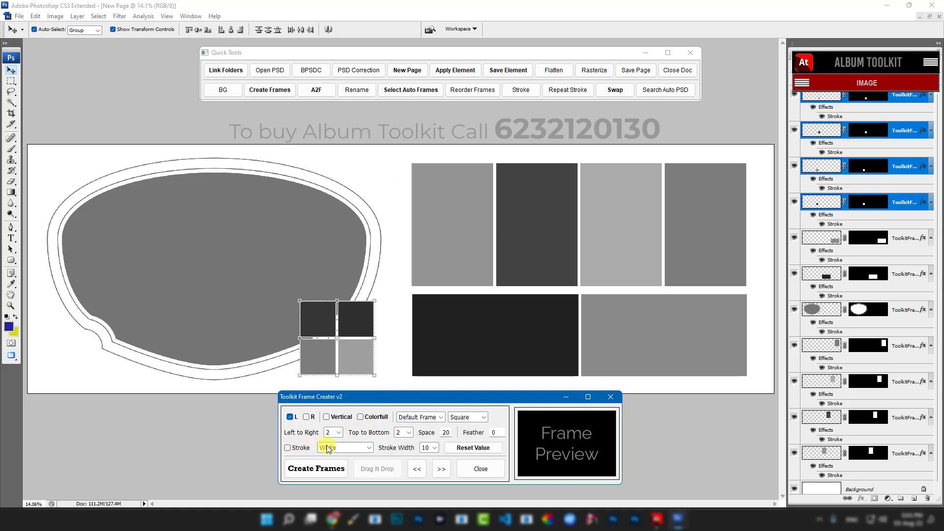
click(357, 448)
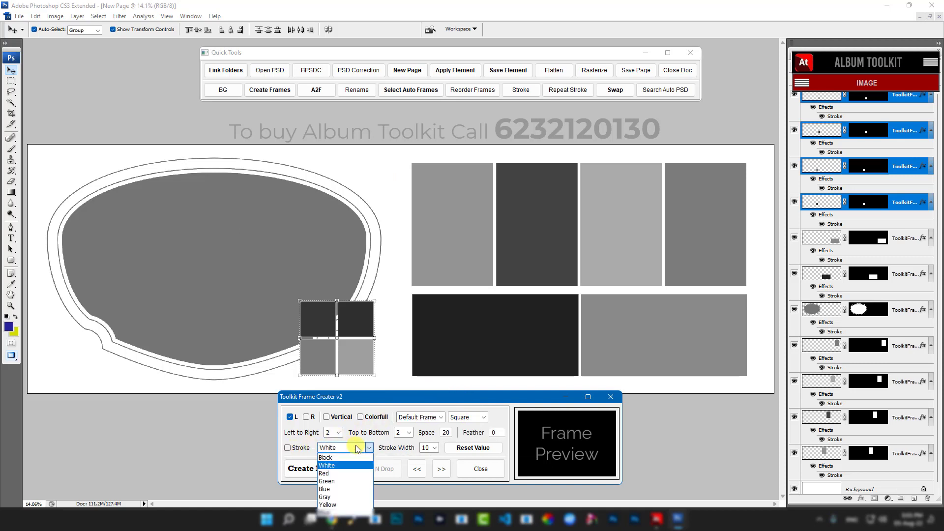
click(358, 449)
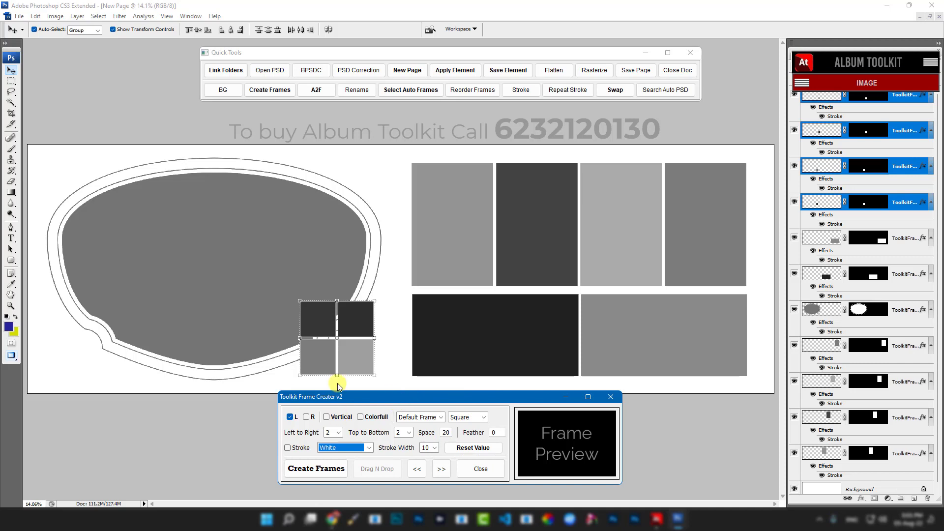
click(480, 469)
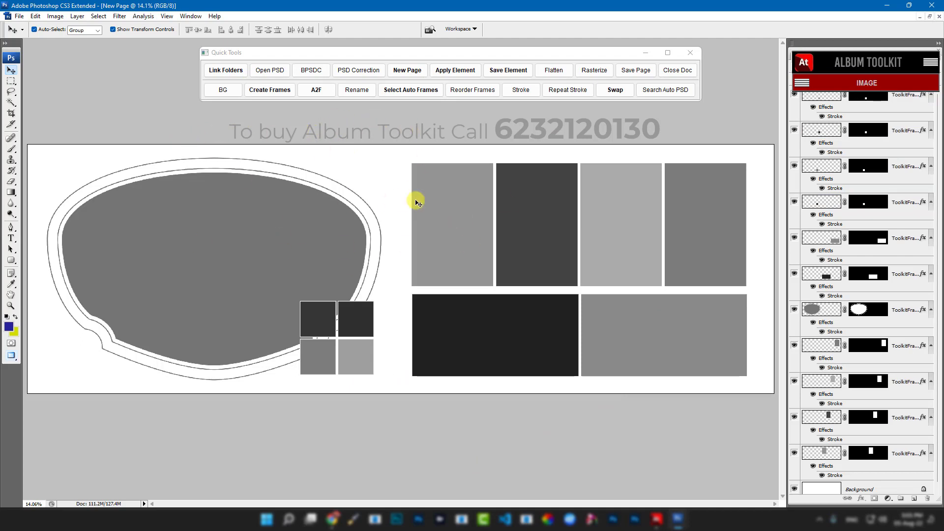
Step: Apply a single-colour background to the page in red, #cd4848
click(229, 92)
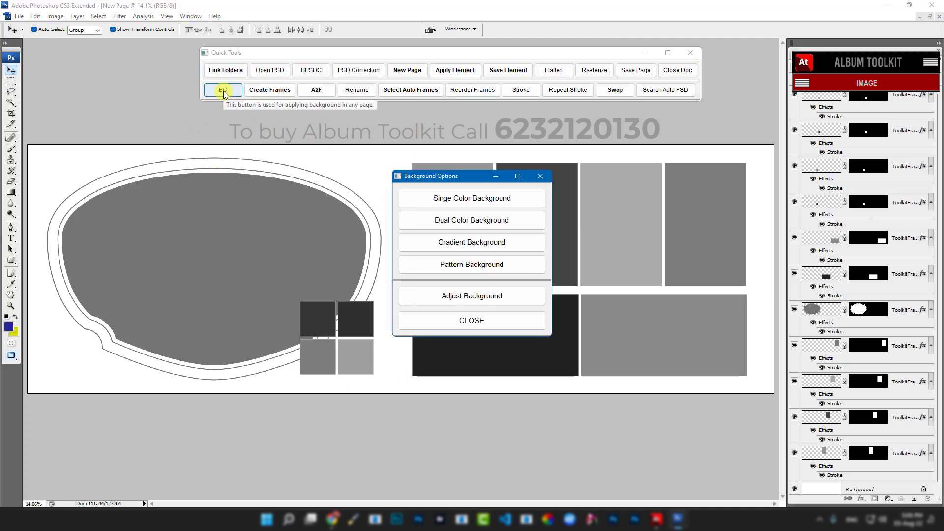
click(498, 198)
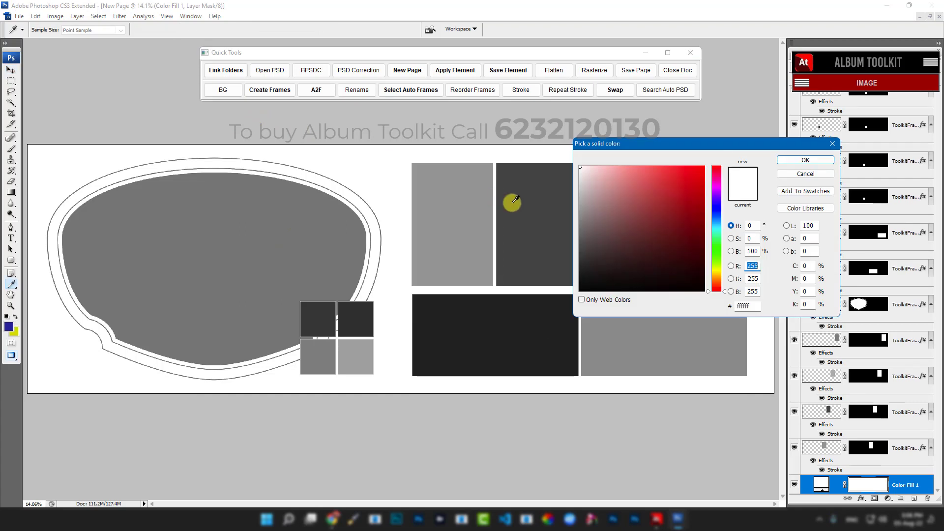
click(536, 204)
click(660, 190)
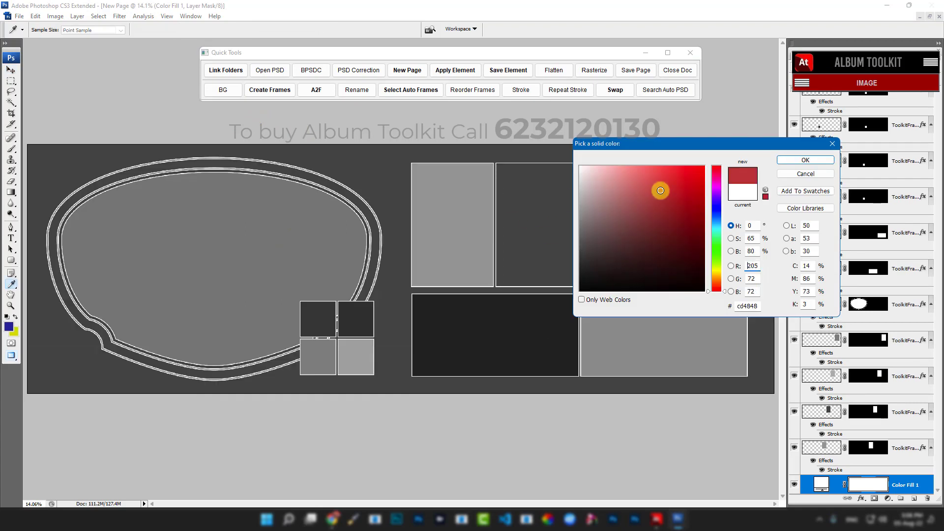
click(812, 160)
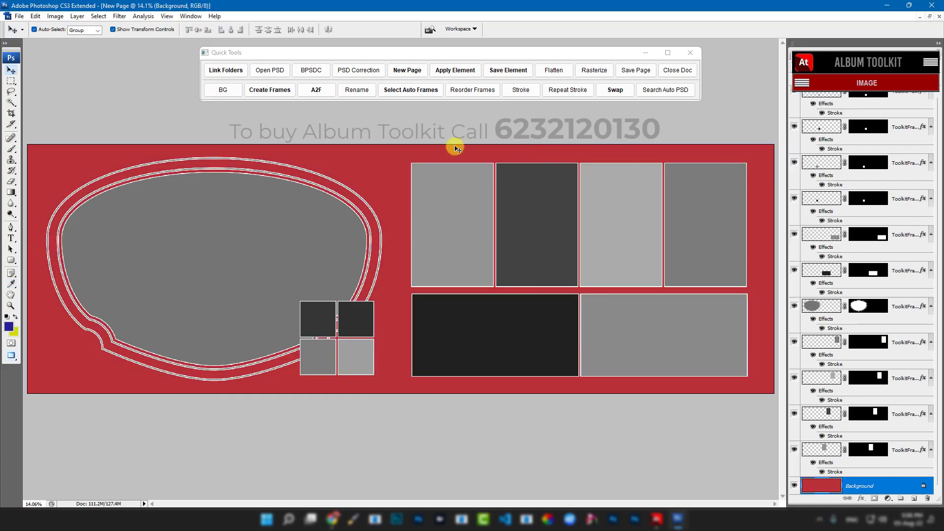
Step: Apply a dual-colour background with black (#000000) on the left half and blue (#4991d5) on the right half
click(226, 91)
click(502, 222)
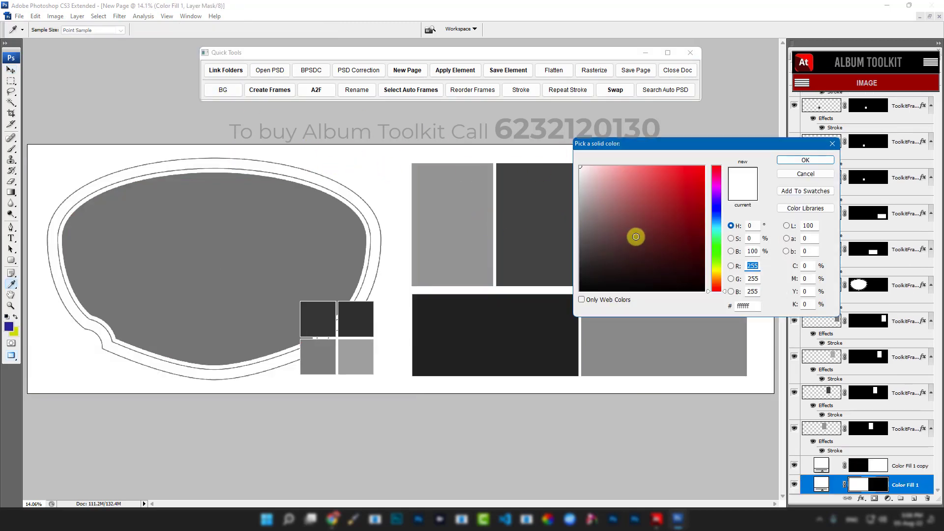
click(533, 213)
drag(605, 212, 765, 327)
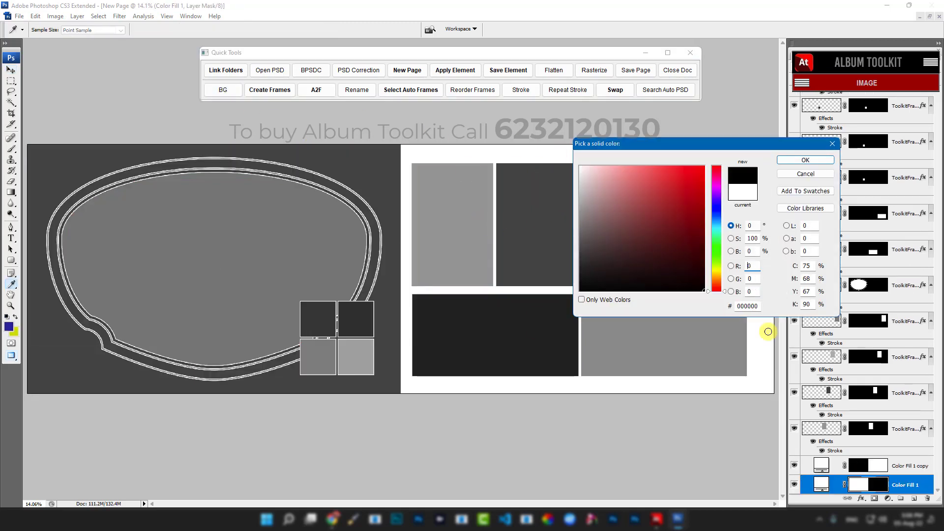
click(785, 162)
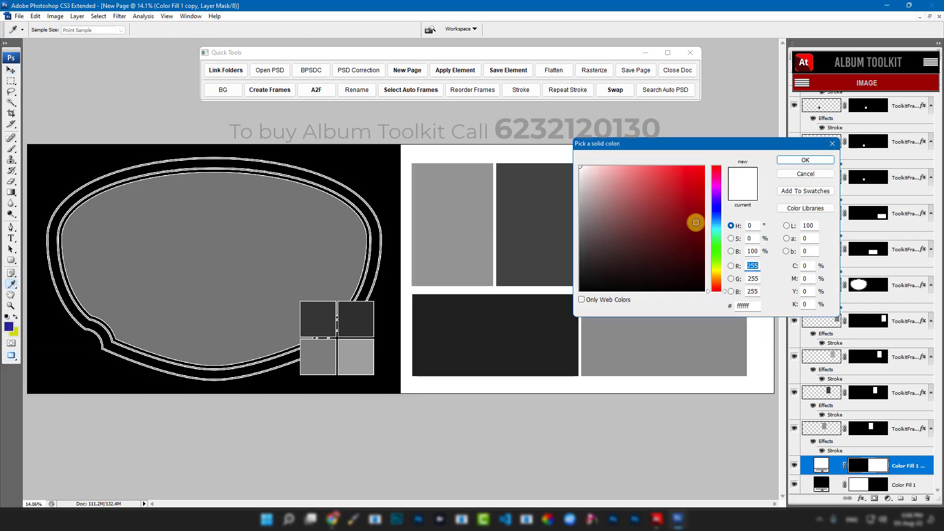
click(717, 220)
click(662, 186)
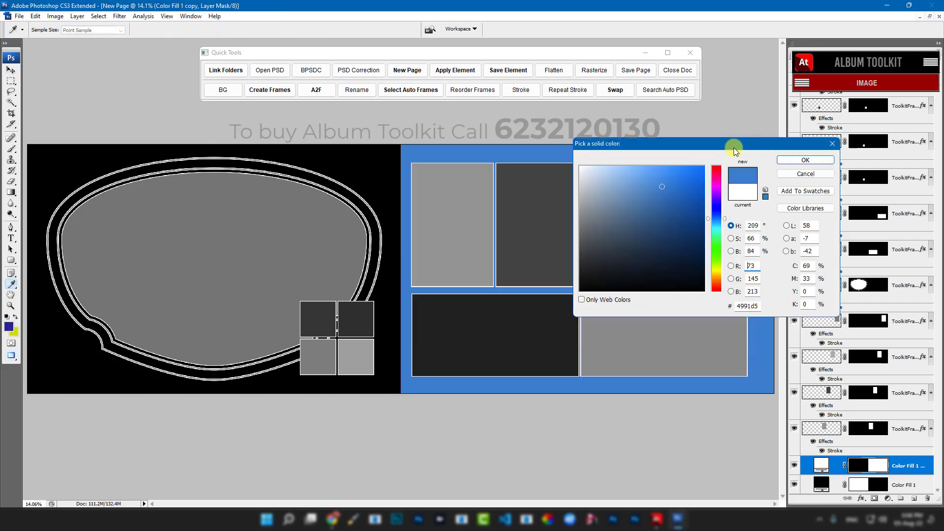
key(Return)
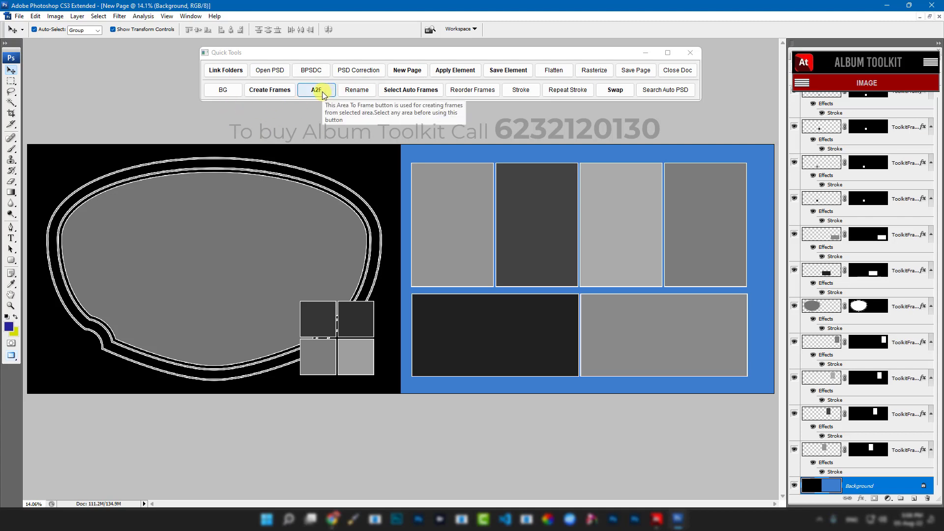
Step: Select the large shaped frame together with the four small square frames on the black half and delete them
click(137, 131)
drag(138, 131, 378, 414)
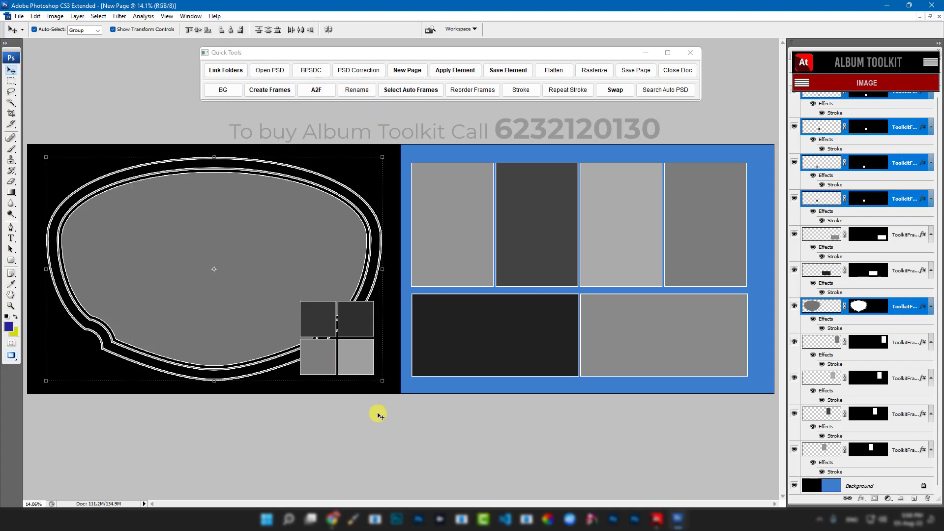
key(Delete)
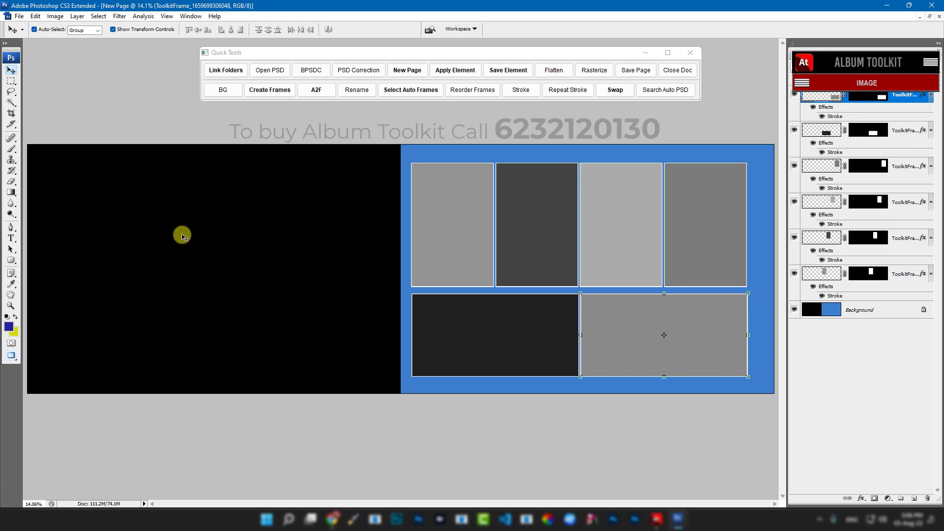
Step: Marquee four separate rectangular areas of different sizes on the black half and convert them into frames with Area To Frame
drag(11, 83, 82, 111)
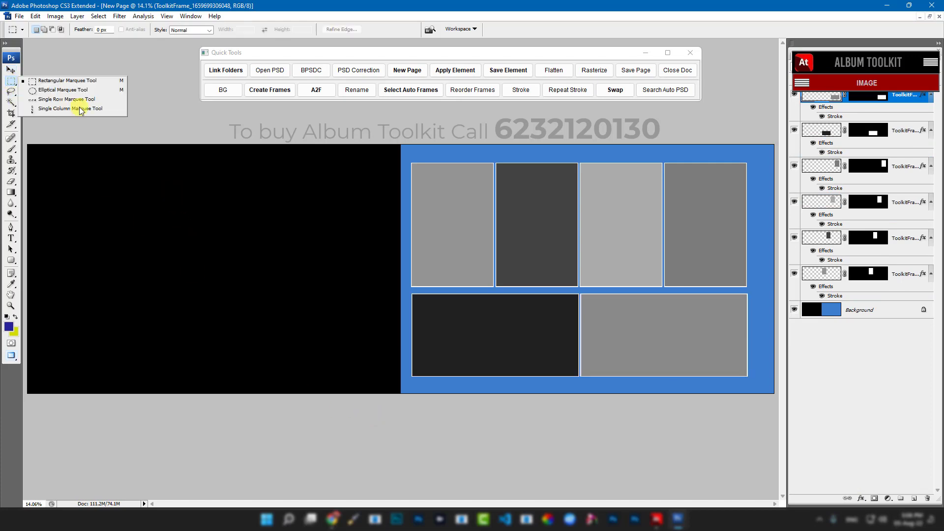
click(69, 80)
drag(47, 162, 162, 278)
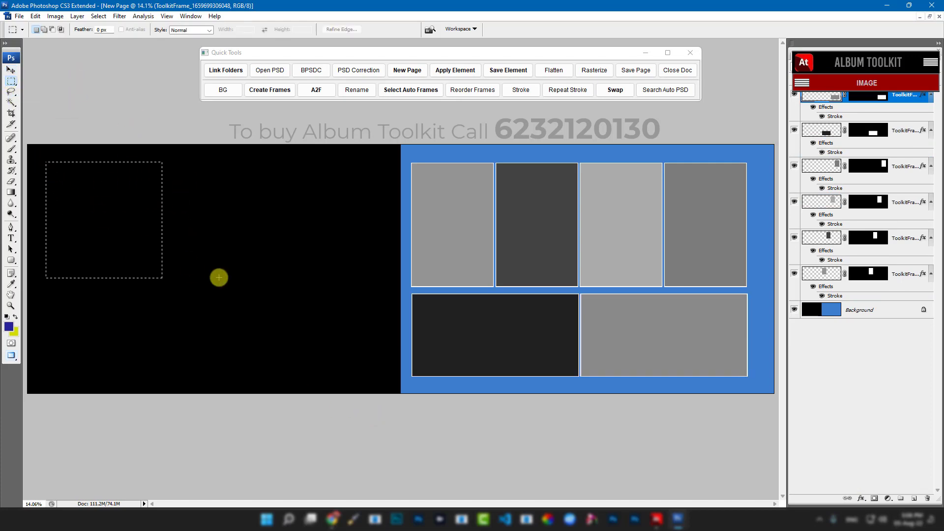
drag(175, 179, 336, 375)
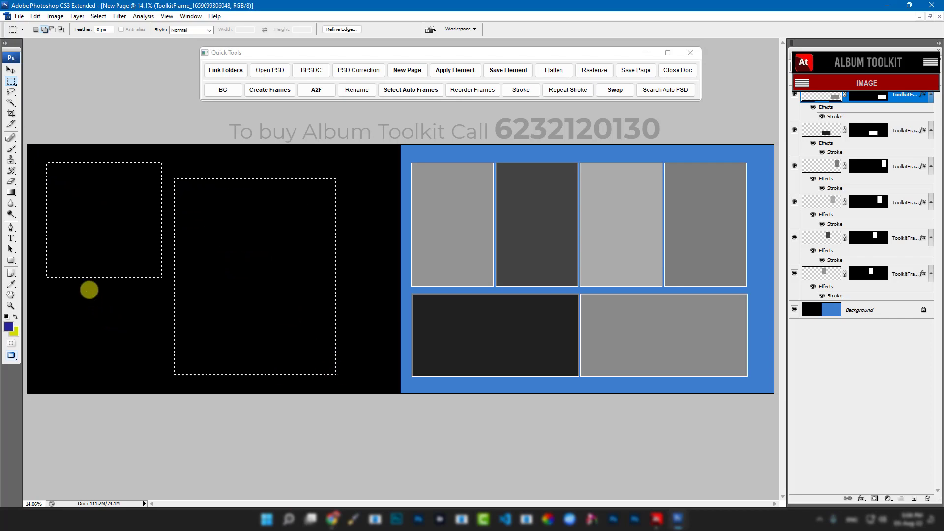
drag(89, 290, 164, 351)
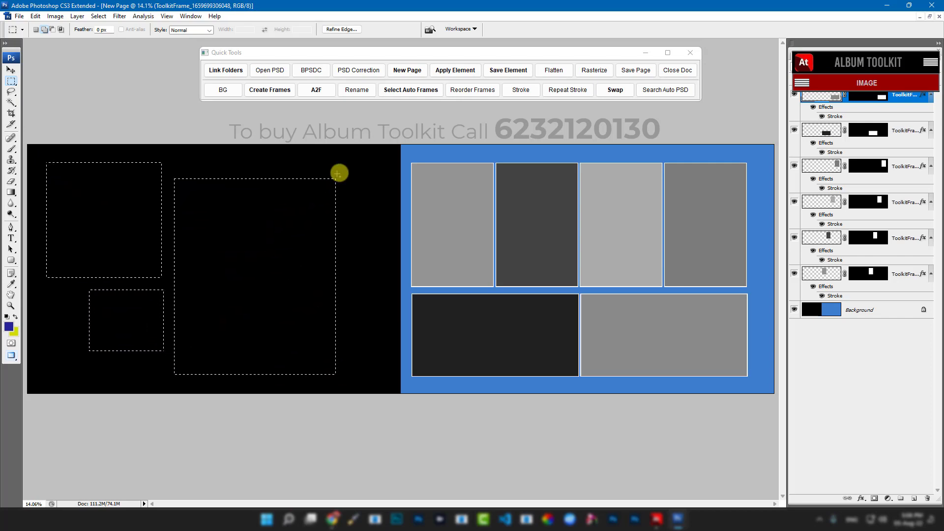
drag(339, 167, 398, 264)
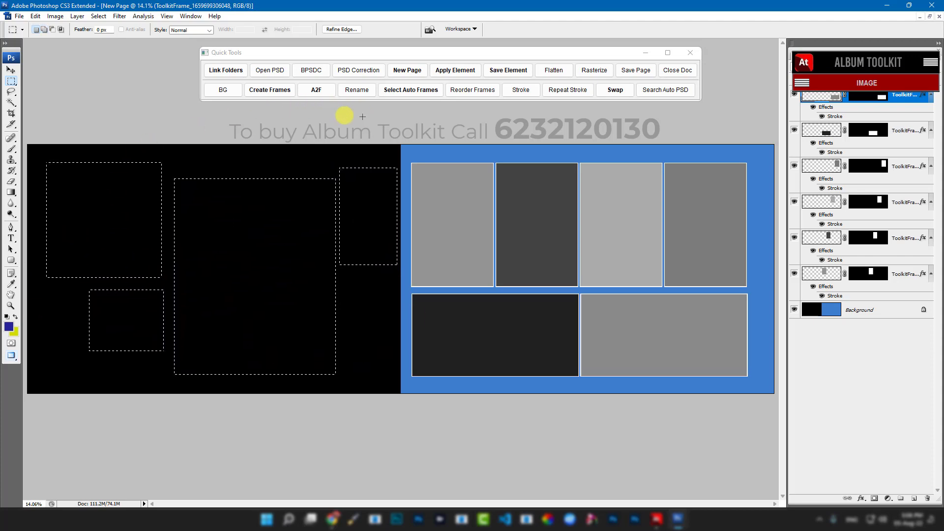
click(316, 91)
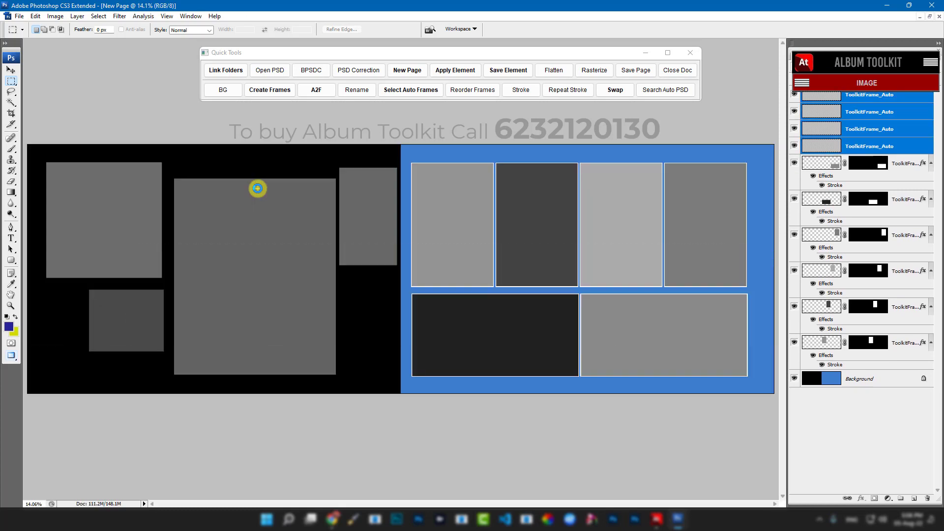
Step: Select the new frames on the black half one by one to check that each is a separate layer
click(12, 71)
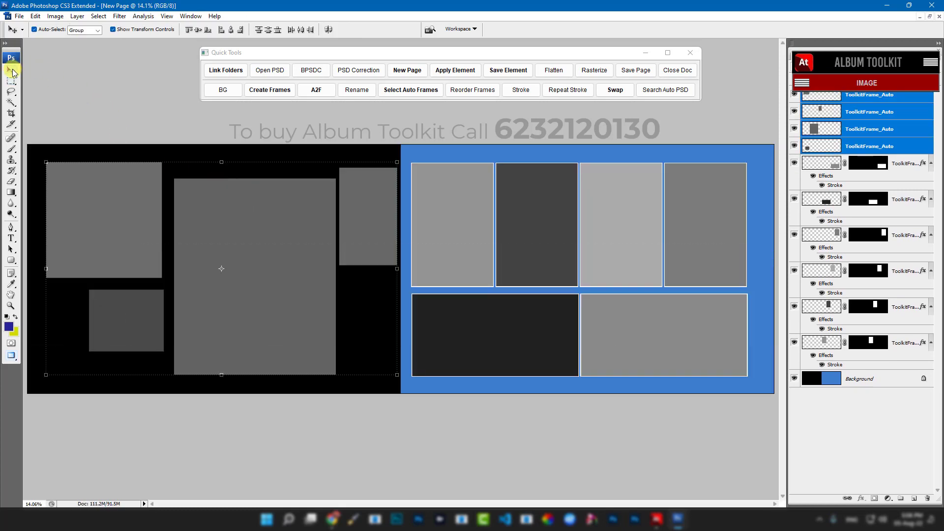
click(118, 221)
click(123, 302)
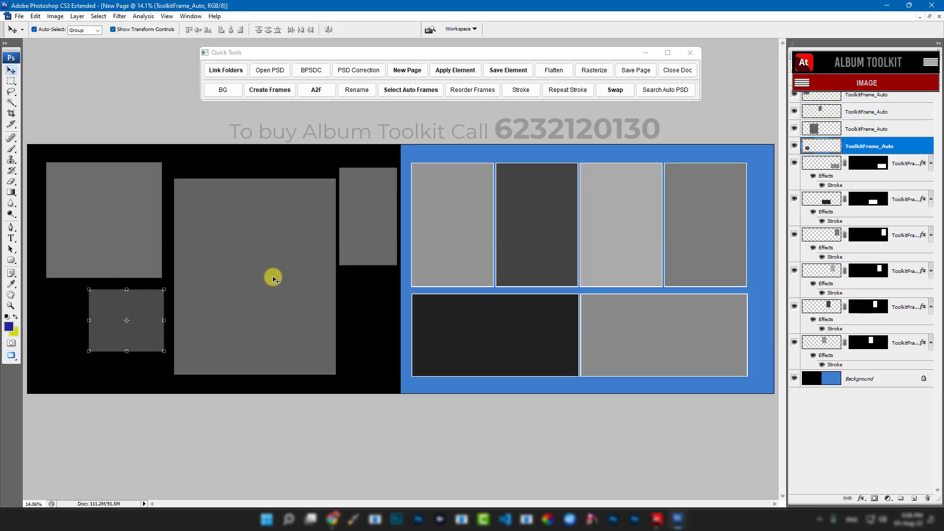
click(274, 276)
click(347, 202)
click(263, 217)
click(164, 201)
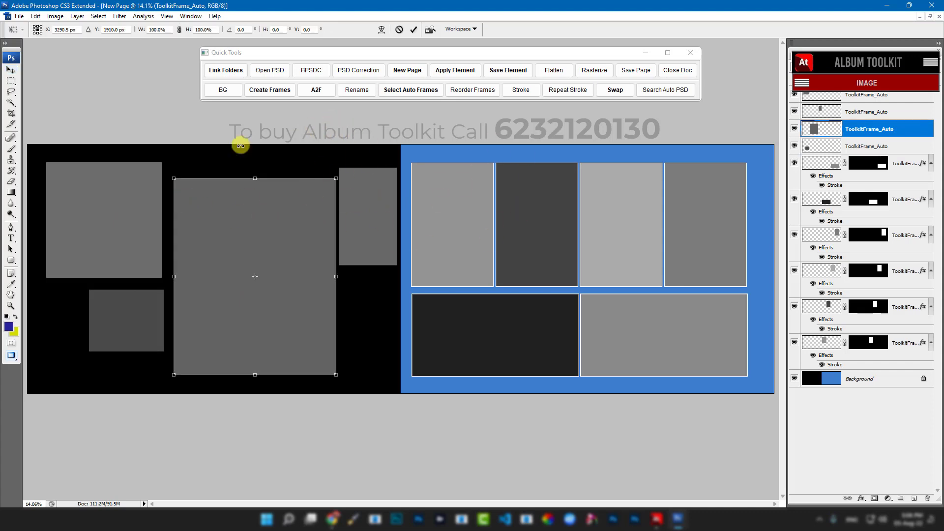
click(279, 92)
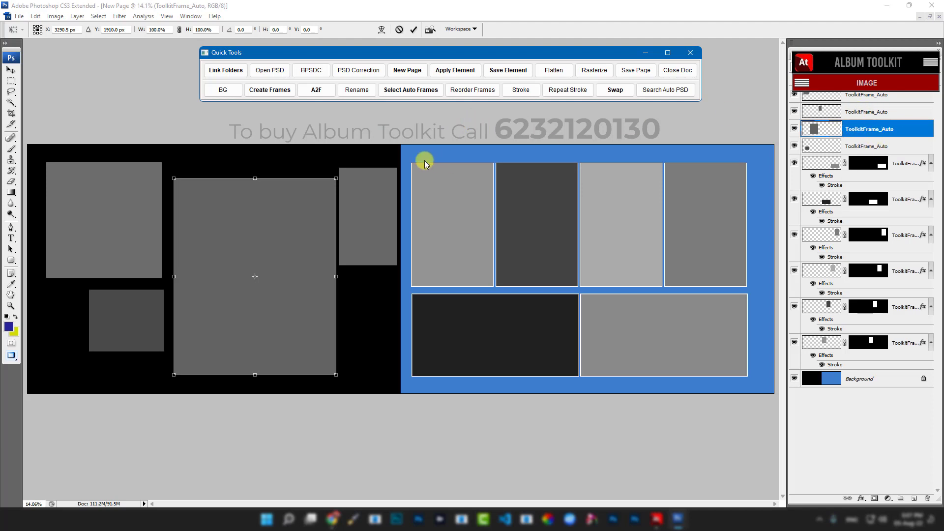
click(442, 128)
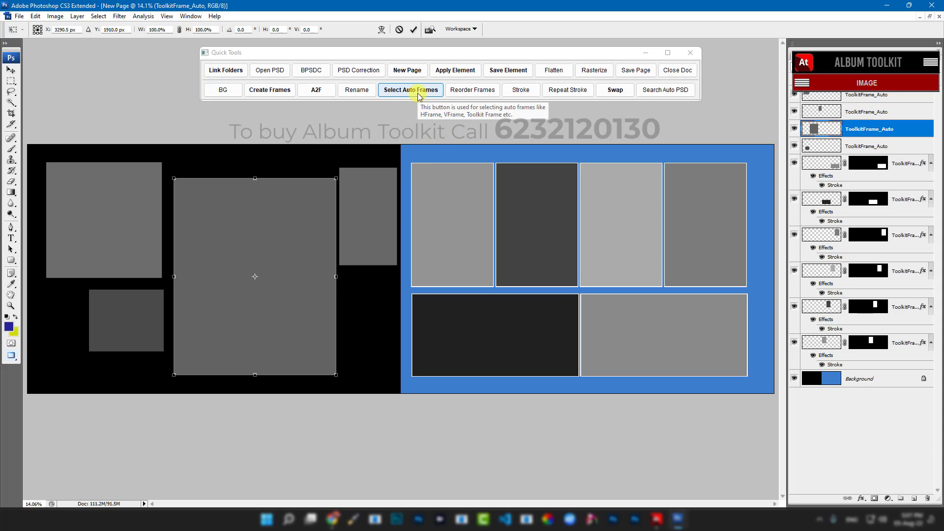
Step: Commit the open transform and select all frames on the page at once with Select Auto Frames
click(413, 31)
click(409, 90)
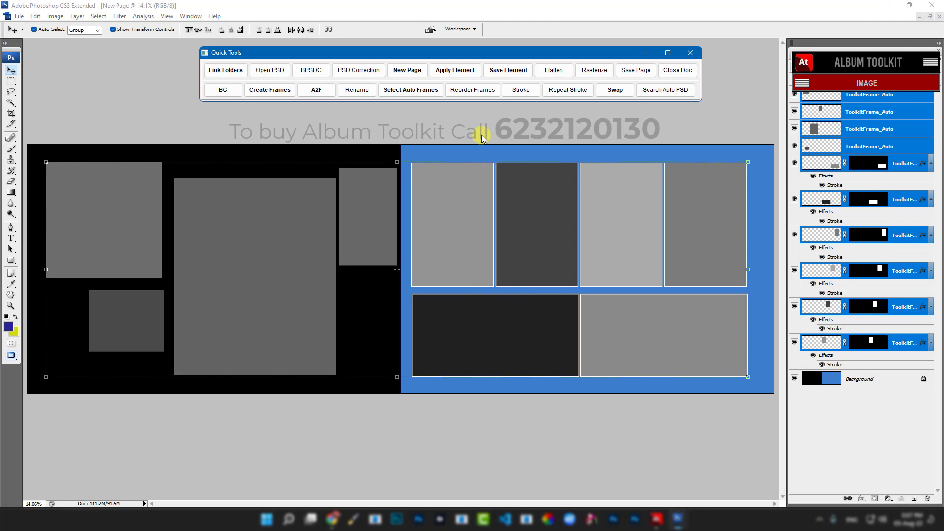
click(668, 146)
Step: Move the rightmost upper frame on the blue half slightly up and outward, and select all auto frames again
click(701, 211)
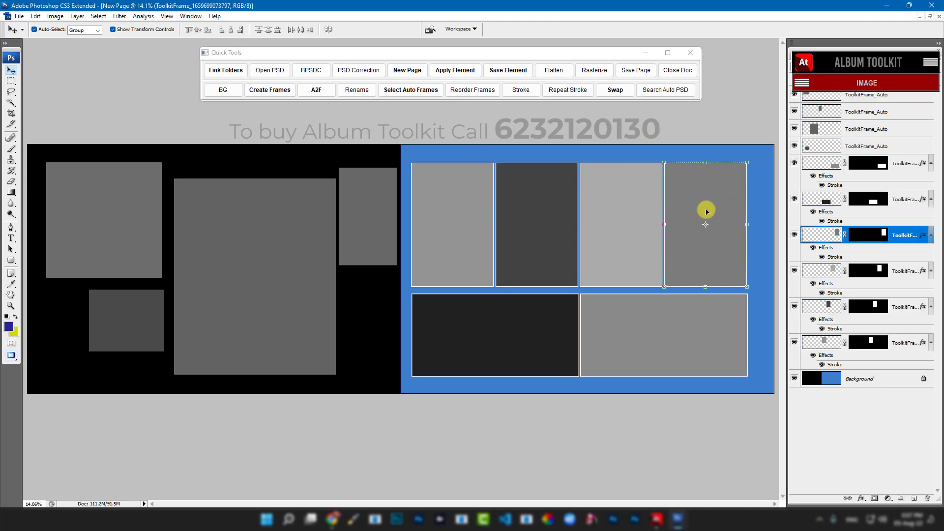
drag(706, 212, 715, 206)
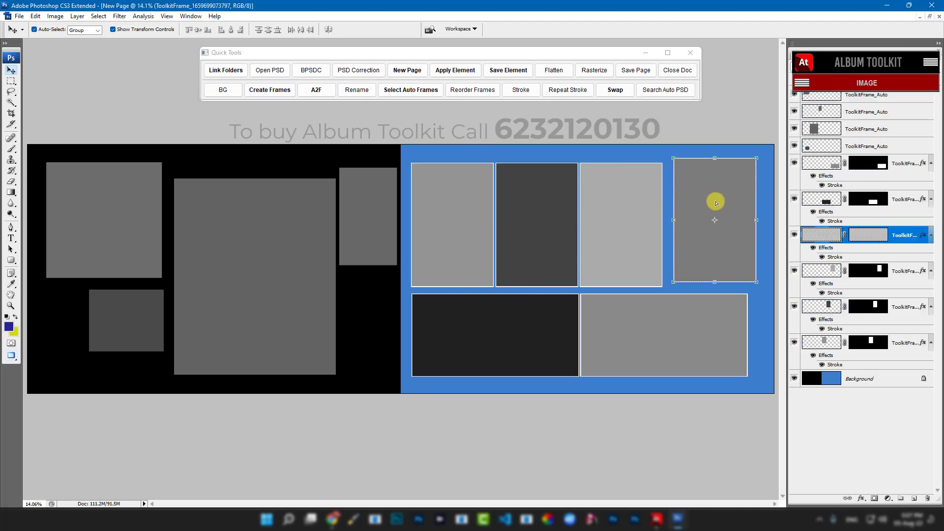
click(410, 94)
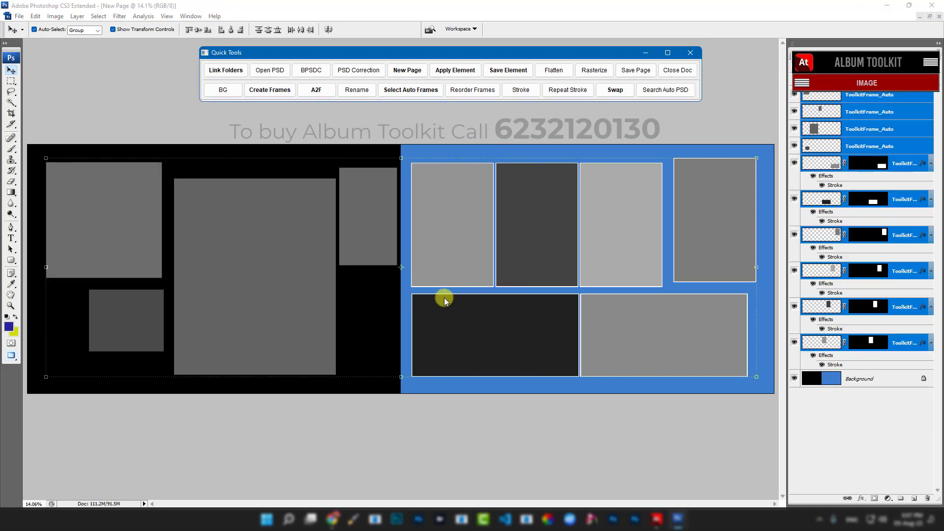
Step: Delete all four frames from the black half of the page
click(462, 126)
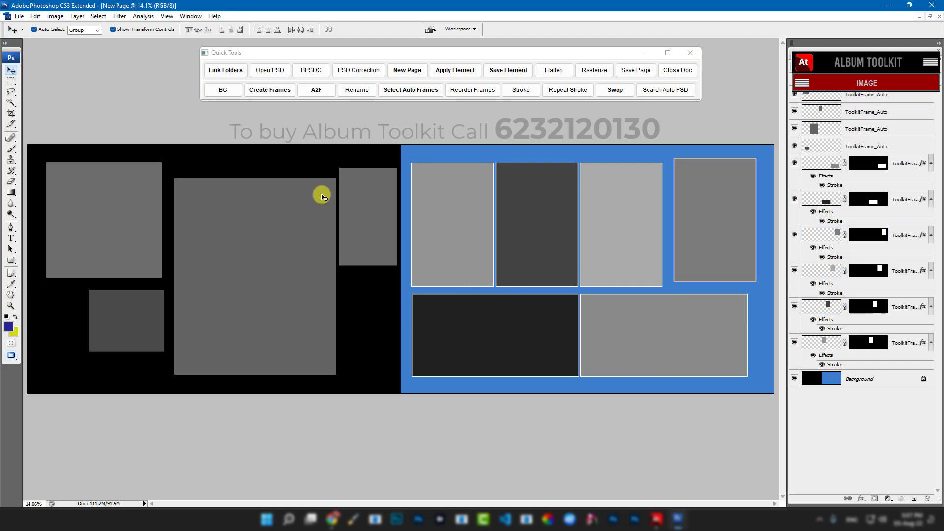
drag(95, 139, 386, 484)
key(Delete)
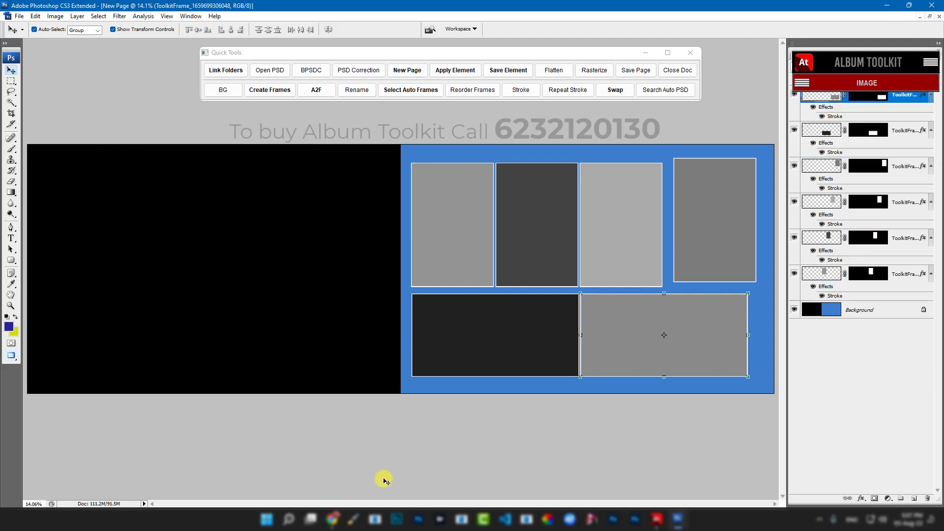
Step: Marquee a landscape rectangle on the upper part of the black half and fill it with a red Solid Color layer
click(12, 82)
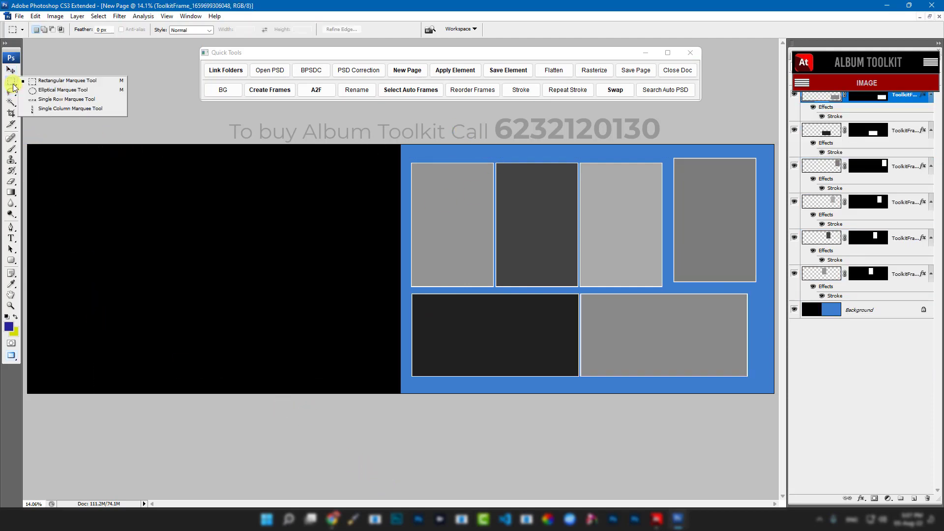
drag(63, 181, 226, 287)
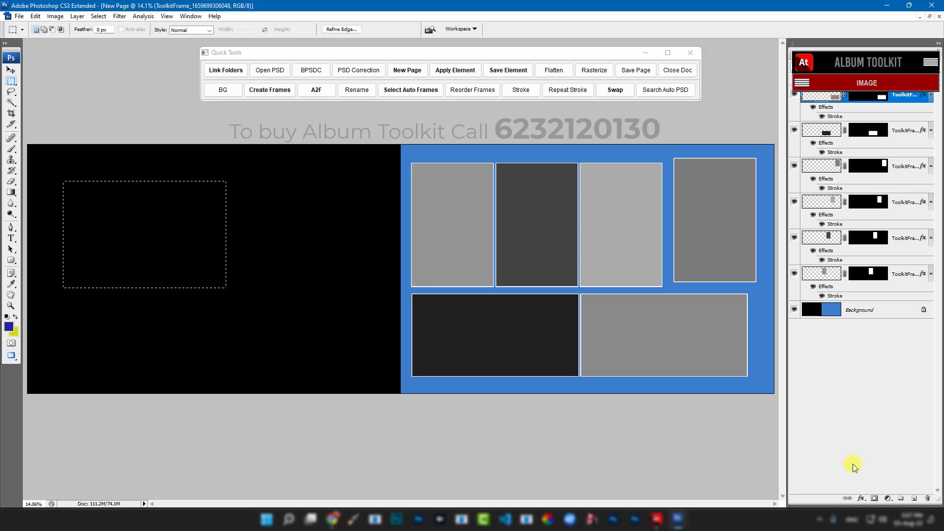
click(888, 499)
click(884, 304)
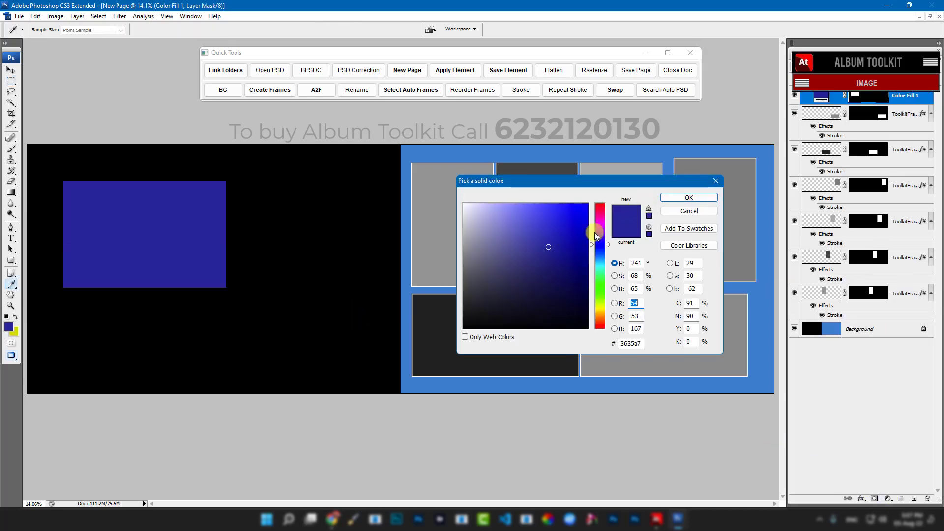
drag(594, 232, 596, 203)
click(585, 204)
click(689, 198)
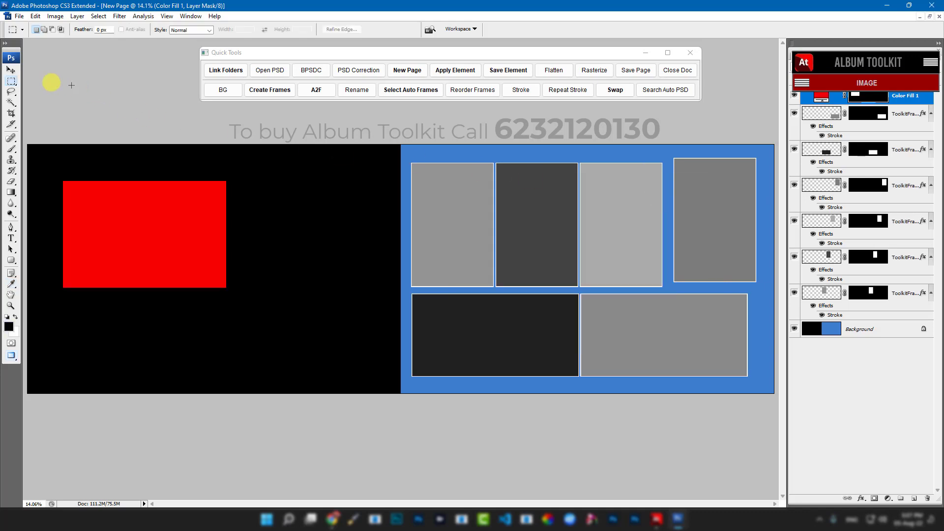
Step: Move the red rectangle toward the middle of the black half and shift the Album Toolkit panel up to uncover its layer
click(14, 73)
drag(196, 211, 255, 248)
click(866, 62)
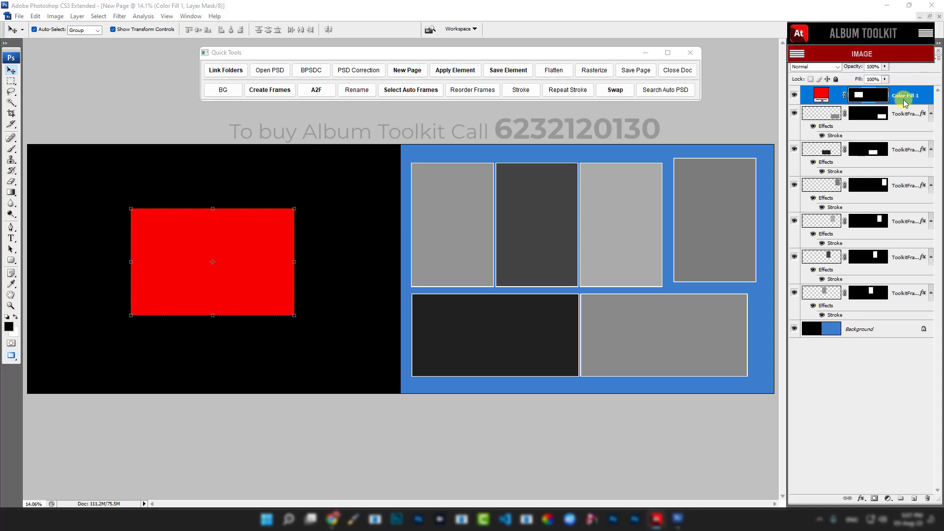
Step: Run Select Auto Frames to check whether the red fill layer is included, and select the red rectangle
click(413, 93)
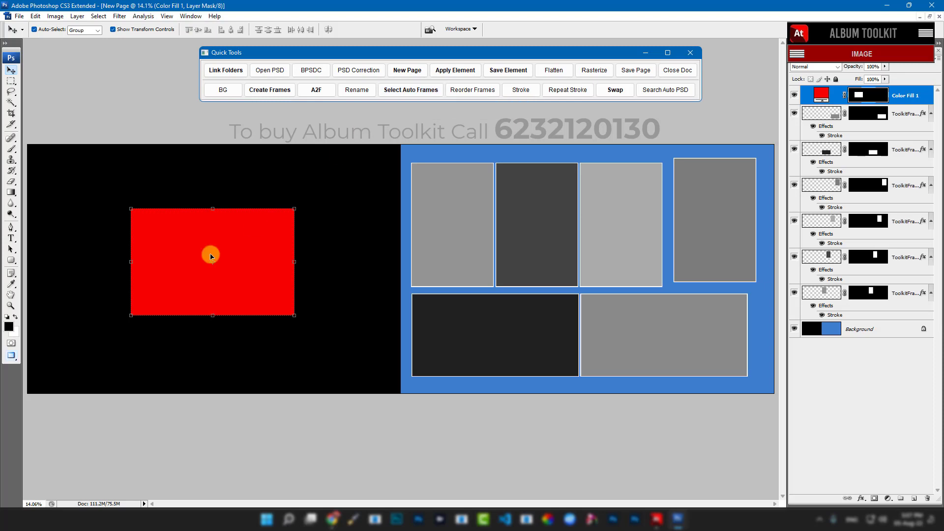
click(411, 91)
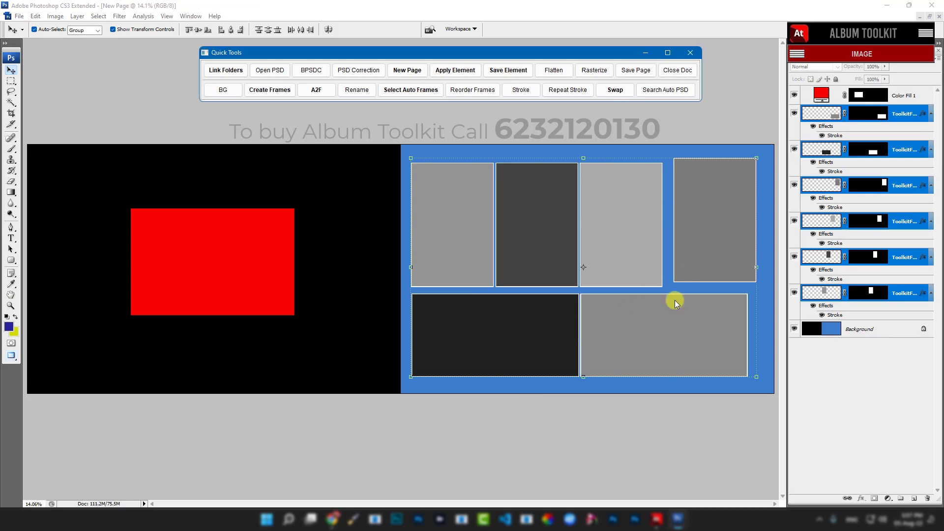
click(267, 224)
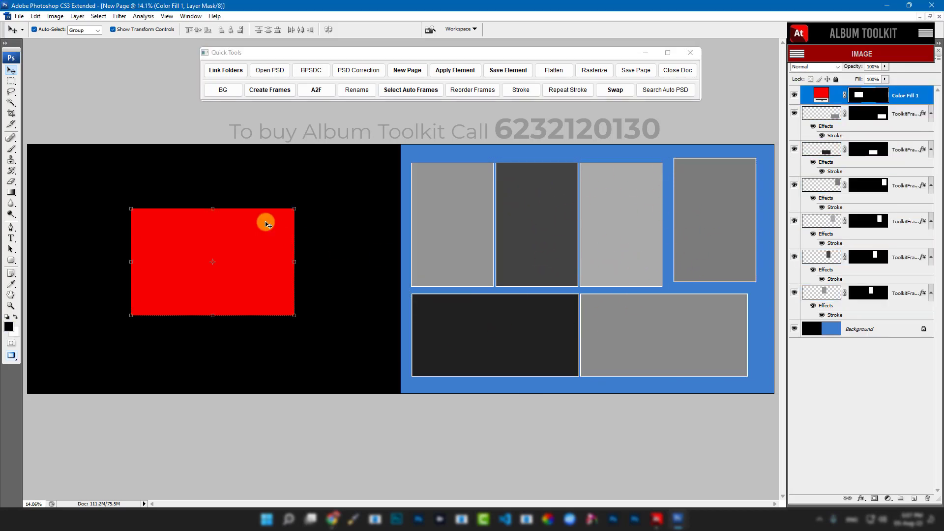
Step: Enlarge the red rectangle to about 145% width and 140% height and reposition it on the black half
drag(250, 251, 246, 250)
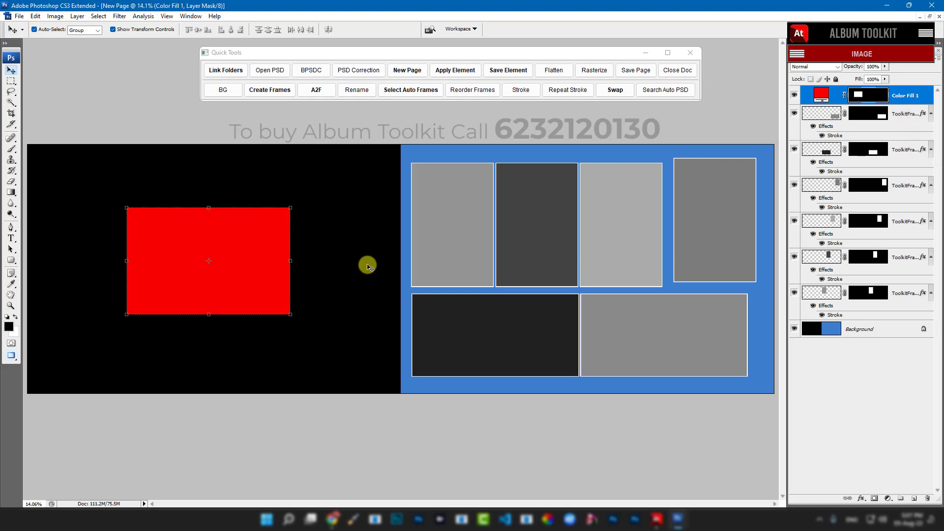
drag(249, 280, 328, 335)
key(ctrl+t)
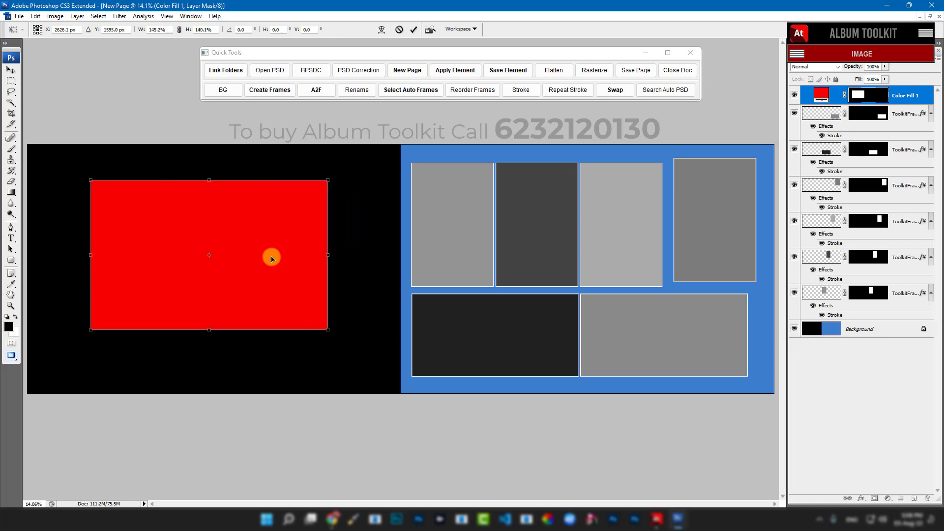
drag(270, 255, 276, 261)
key(Return)
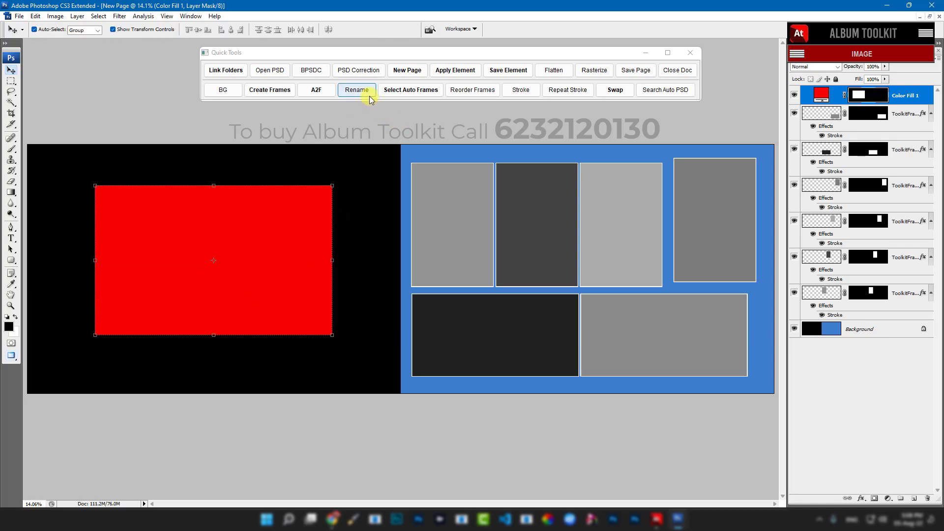
drag(242, 282, 270, 242)
Step: Rename the red fill layer as a toolkit auto frame with the Rename tool and test it with Select Auto Frames
click(356, 91)
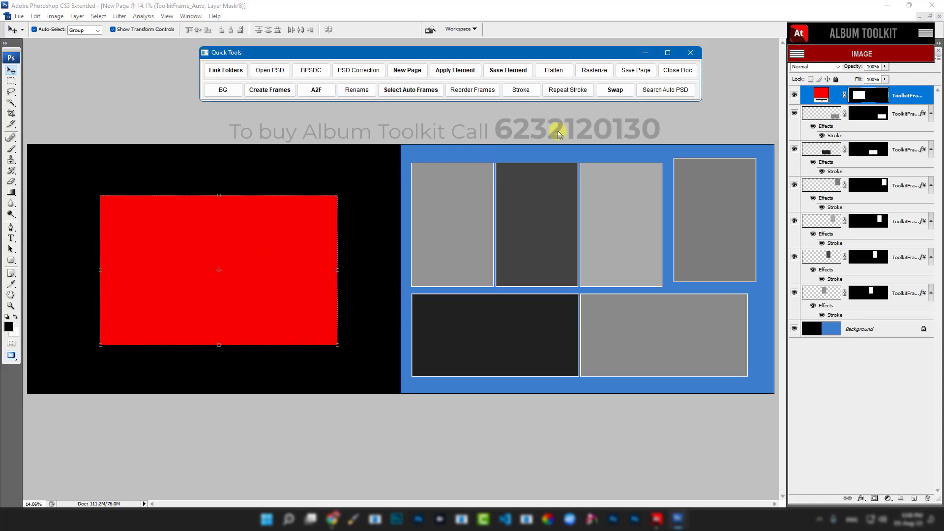
click(413, 89)
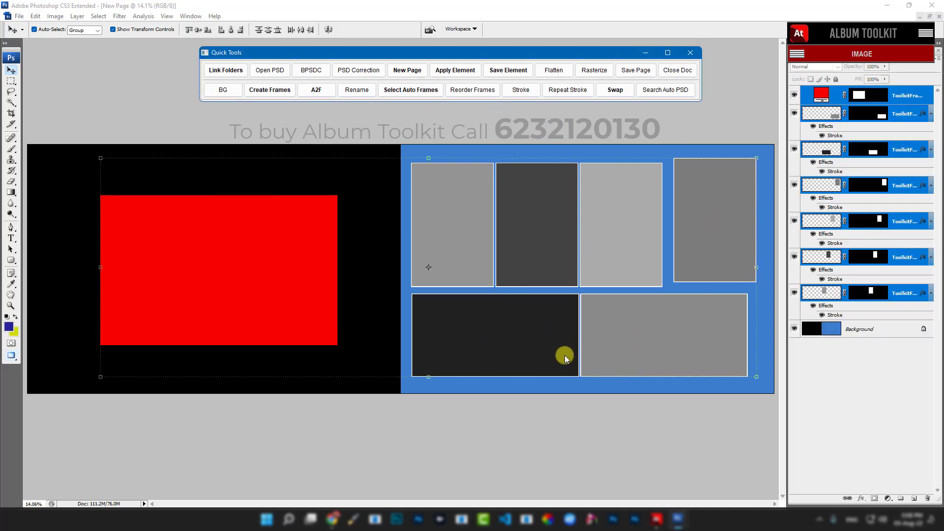
click(401, 117)
Step: Shrink the red frame to about half its size and duplicate it into a two-by-two grid on the black half
click(255, 249)
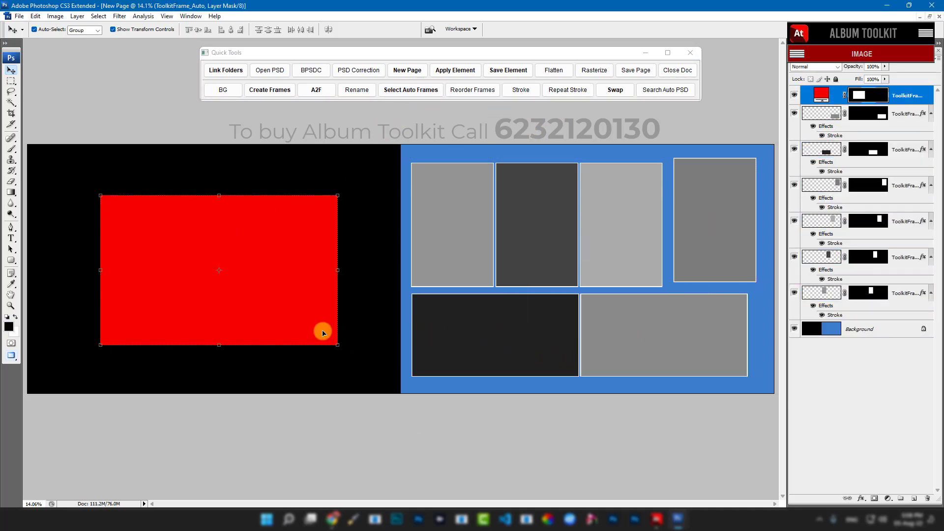
drag(337, 345, 215, 268)
drag(183, 233, 258, 189)
key(Return)
drag(131, 124, 224, 282)
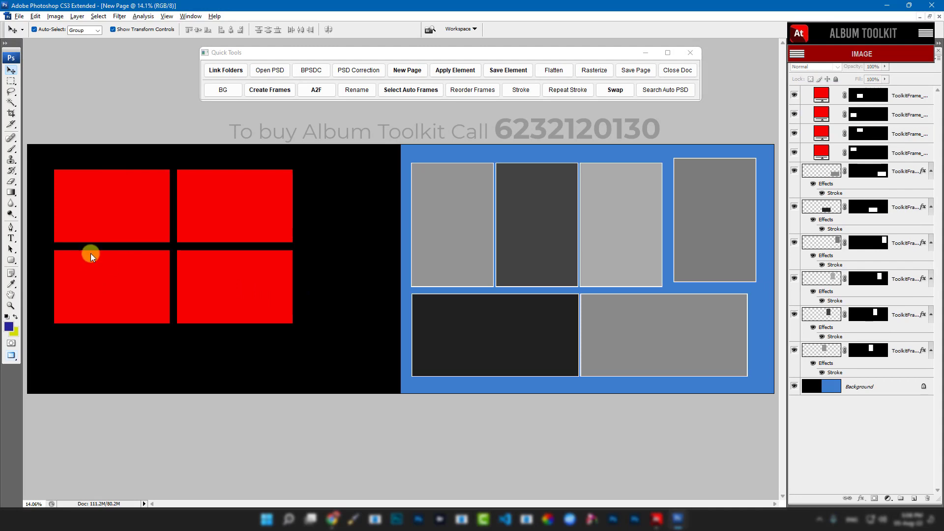
Step: Duplicate the lower row of red frames into a third row and scale all six to fit the black half
drag(340, 278, 92, 345)
alt+drag(238, 252, 242, 334)
drag(123, 150, 250, 371)
key(ctrl+t)
drag(234, 289, 269, 284)
key(Return)
click(293, 122)
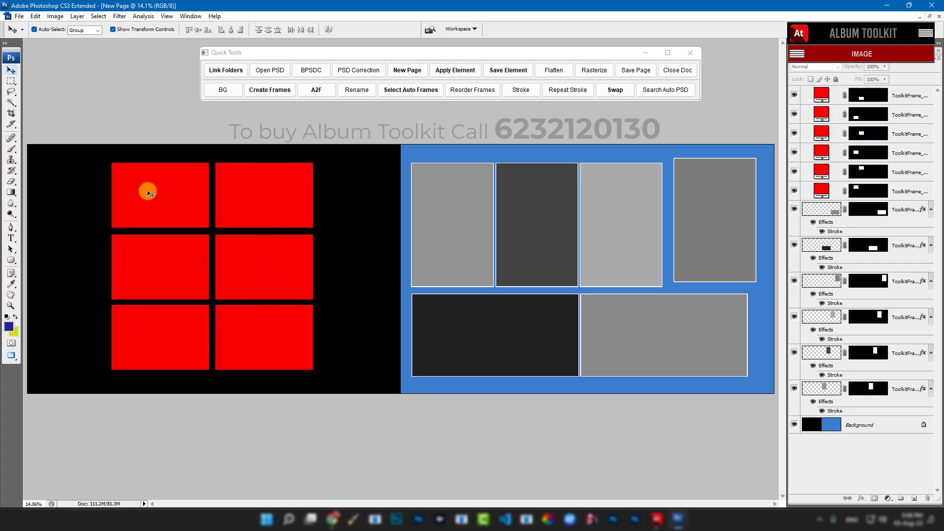
Step: Select all frames on the page with Select Auto Frames, reselect them with All Layers, and delete them
click(414, 89)
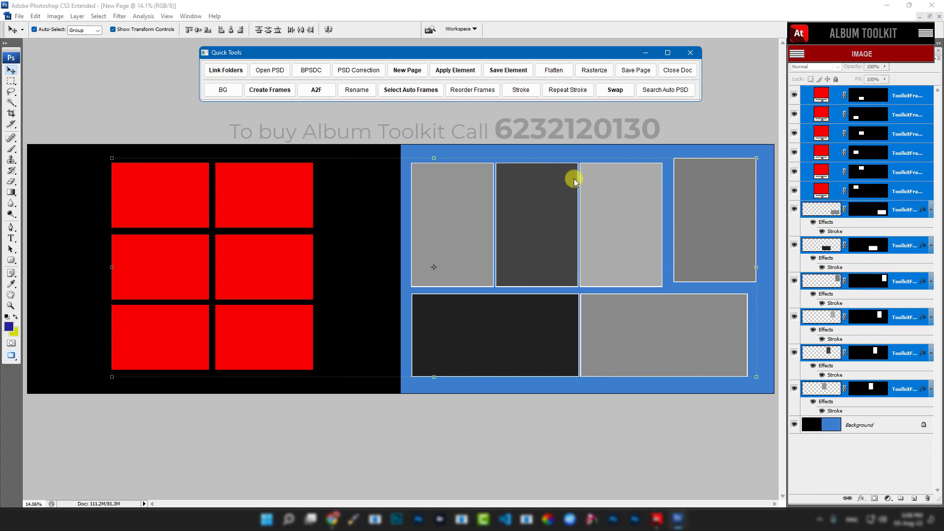
click(509, 133)
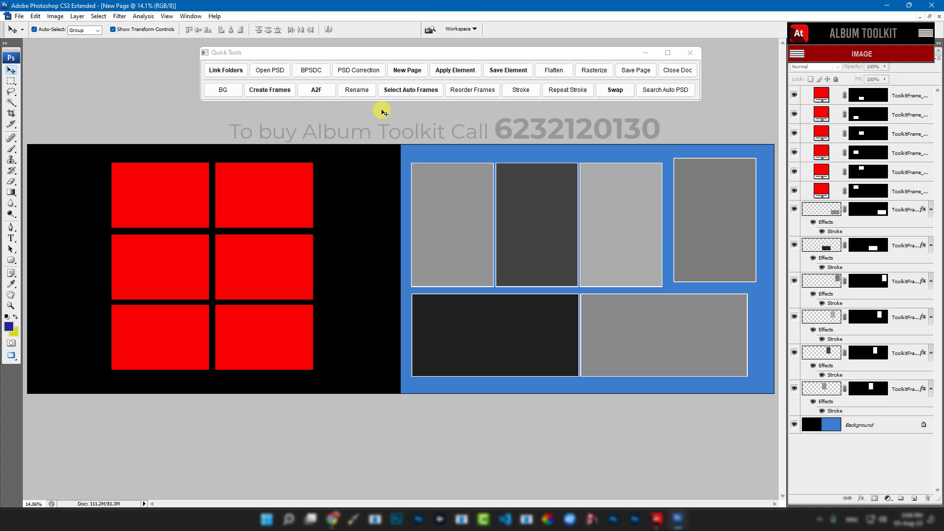
key(ctrl+alt+a)
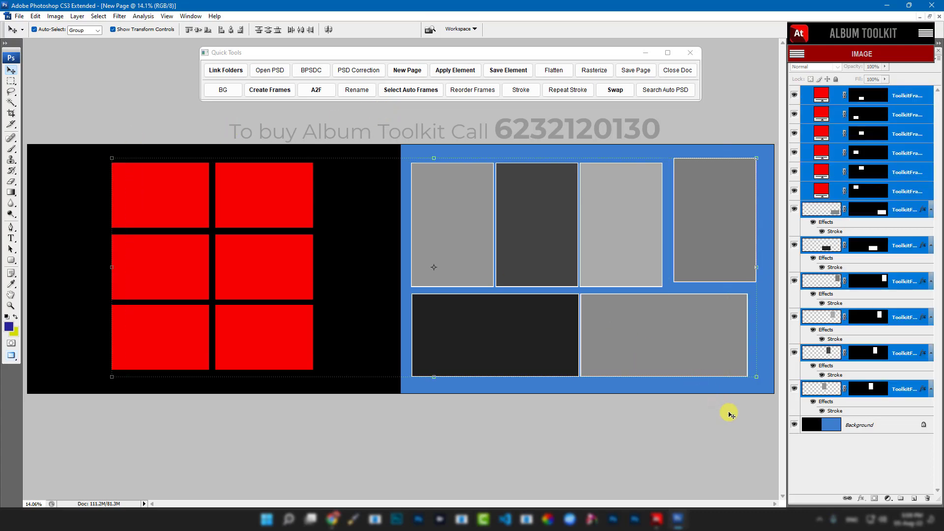
key(Delete)
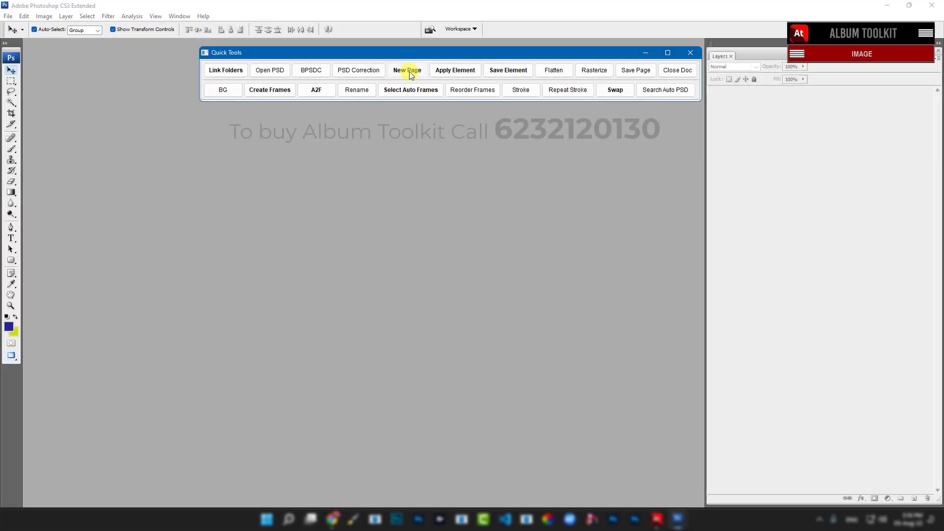
Step: Create a new blank page and add one default 6:4 frame with a white stroke of width 10 on each half
click(409, 72)
click(425, 234)
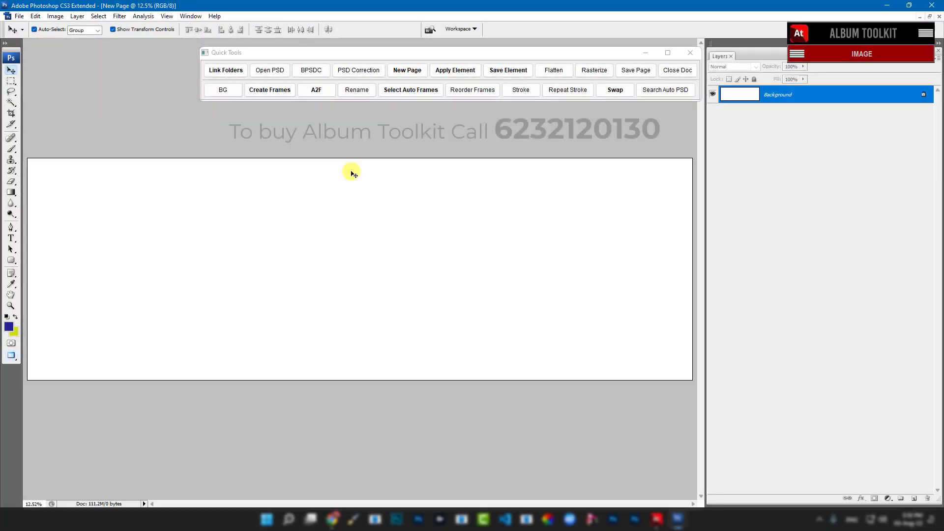
click(276, 95)
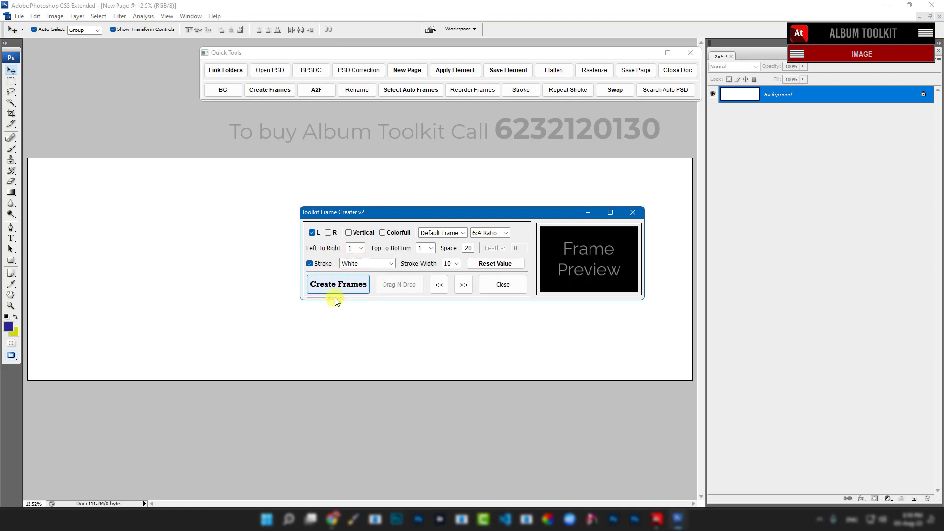
click(338, 285)
click(329, 233)
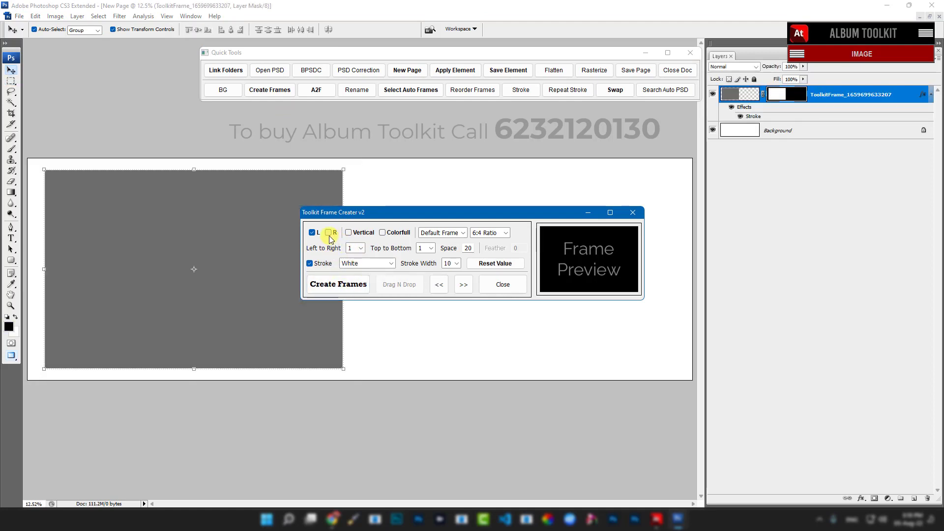
click(348, 285)
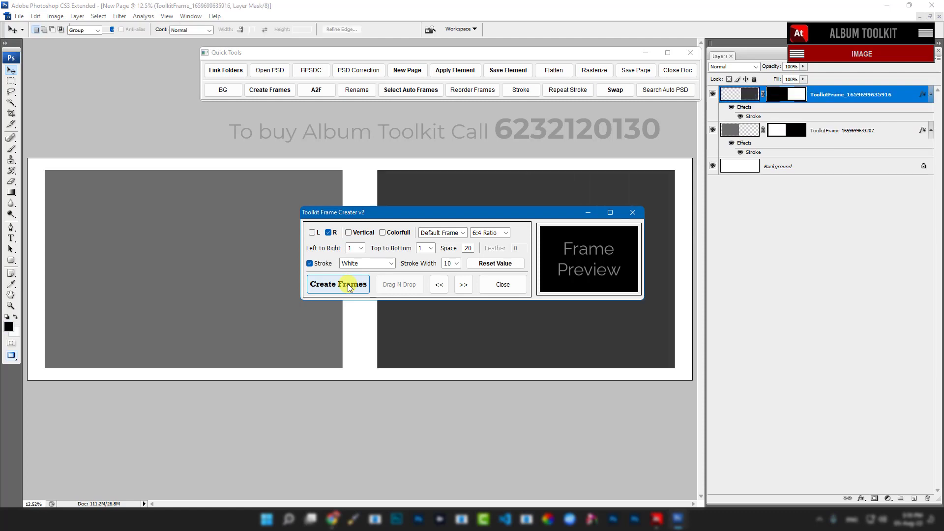
click(629, 213)
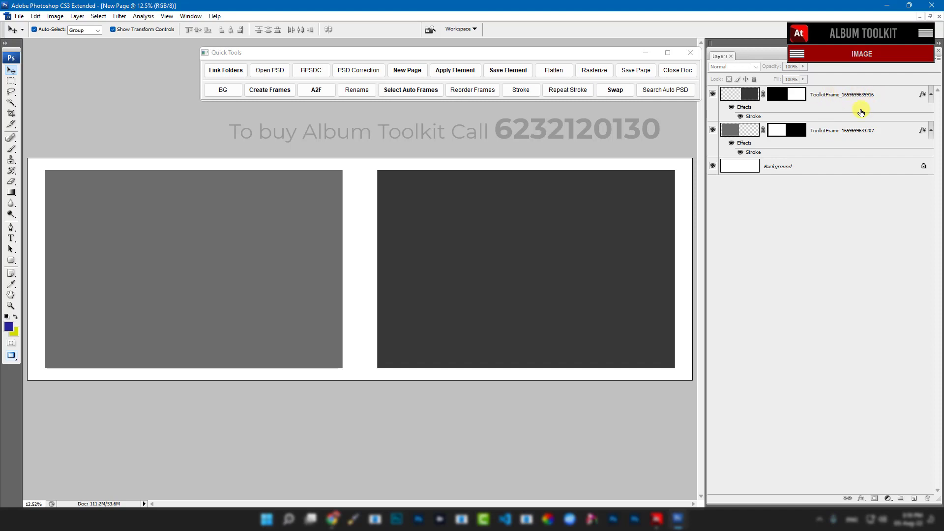
Step: Select the left frame followed by the right frame and number their layers in that order with Reorder Frames
click(252, 193)
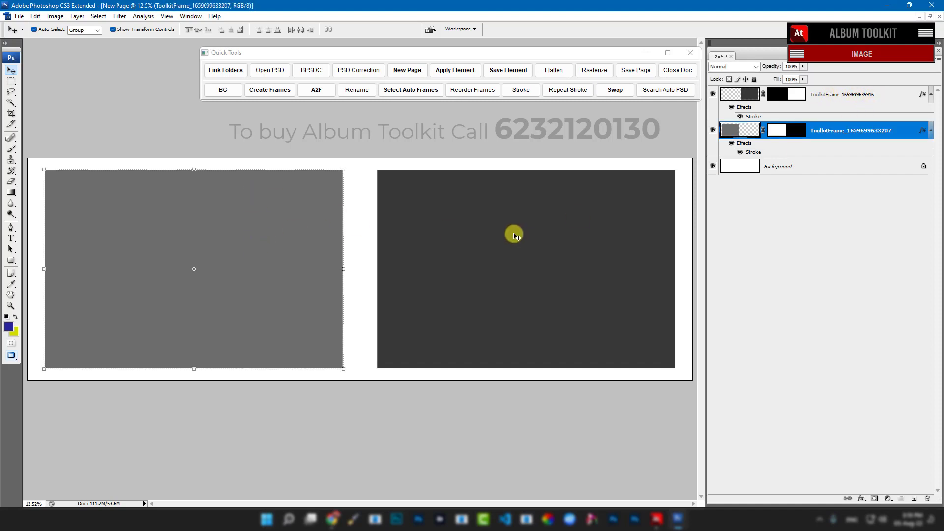
shift+click(514, 235)
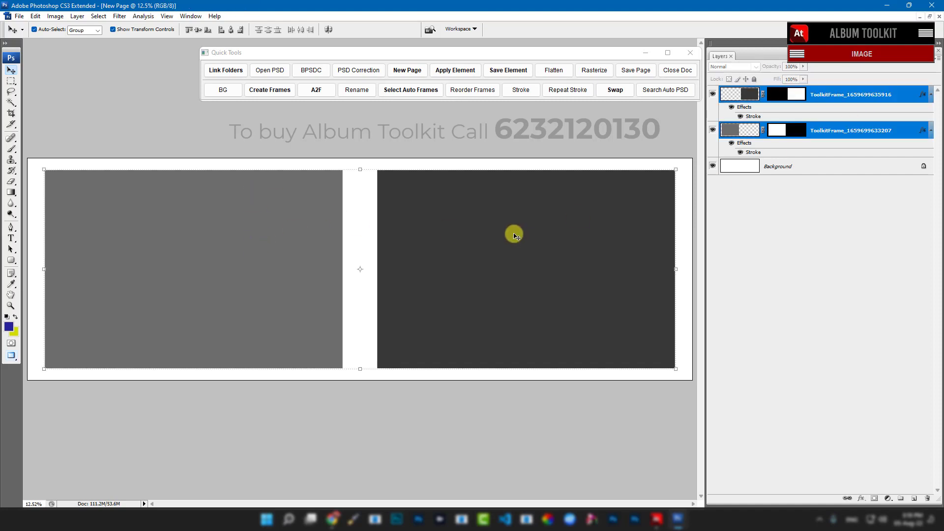
click(476, 90)
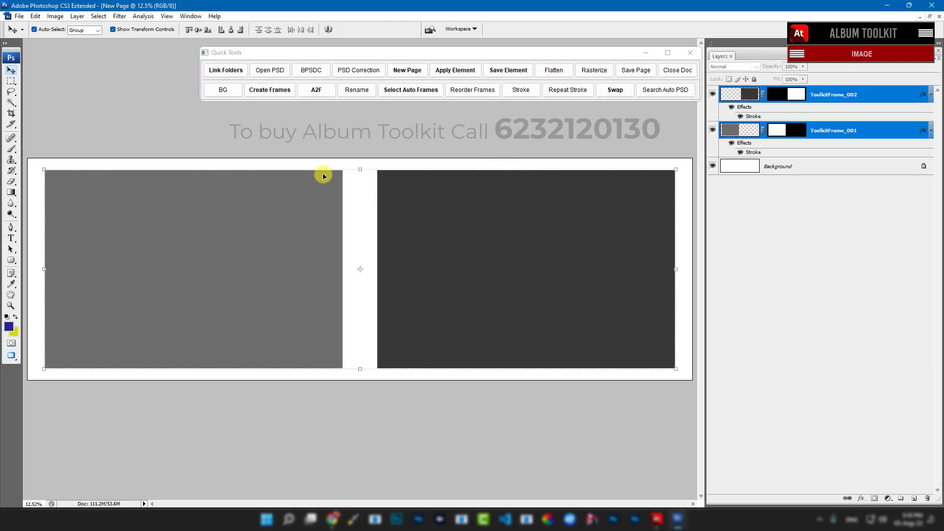
click(297, 123)
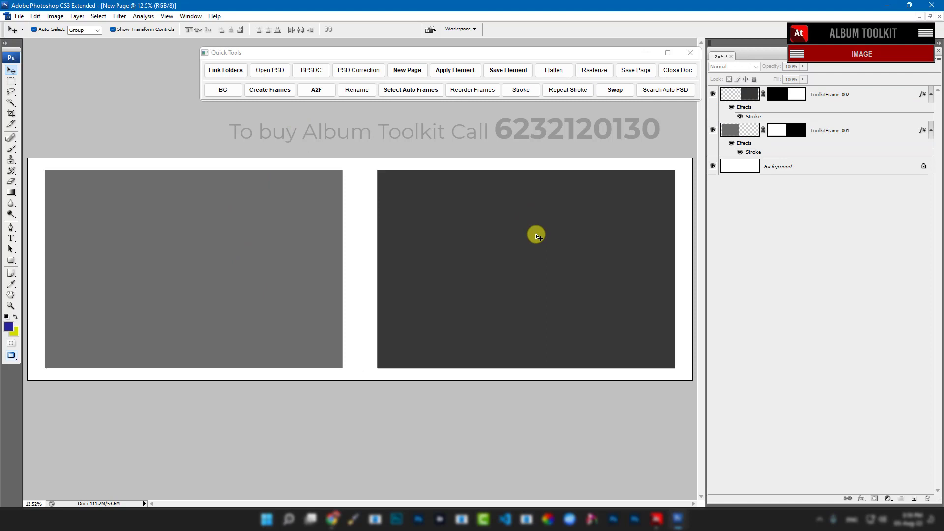
Step: Swap the positions of the two frames, placing the dark frame on the left half and the lighter gray frame on the right half
click(236, 217)
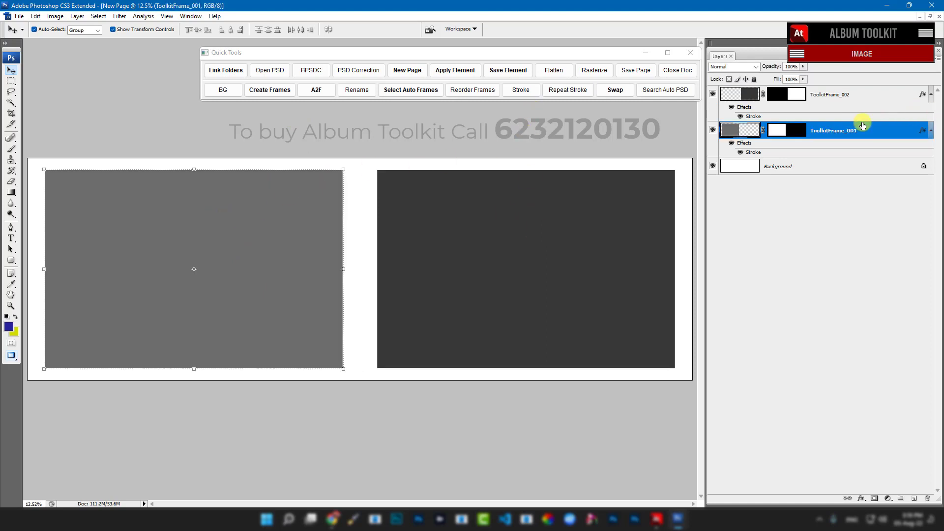
click(517, 236)
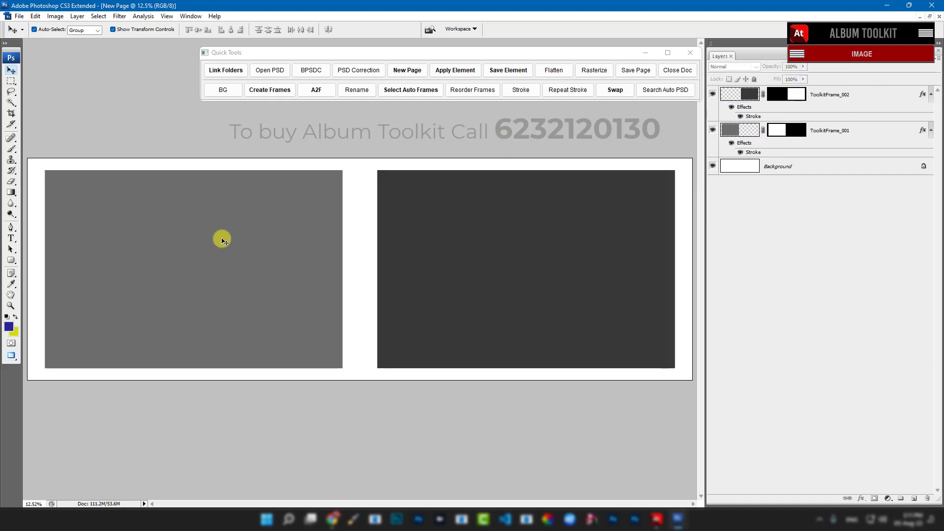
click(221, 238)
click(525, 249)
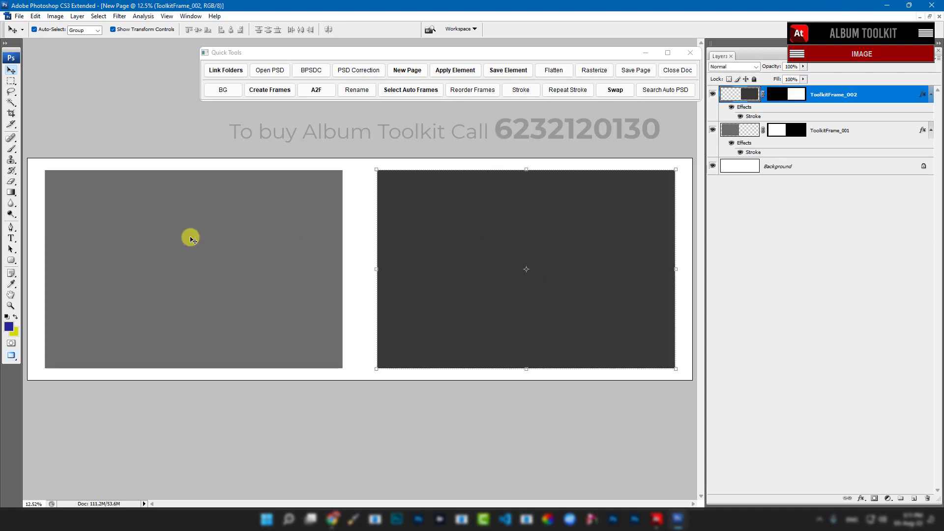
drag(190, 238, 462, 258)
drag(659, 227, 309, 232)
drag(464, 254, 521, 230)
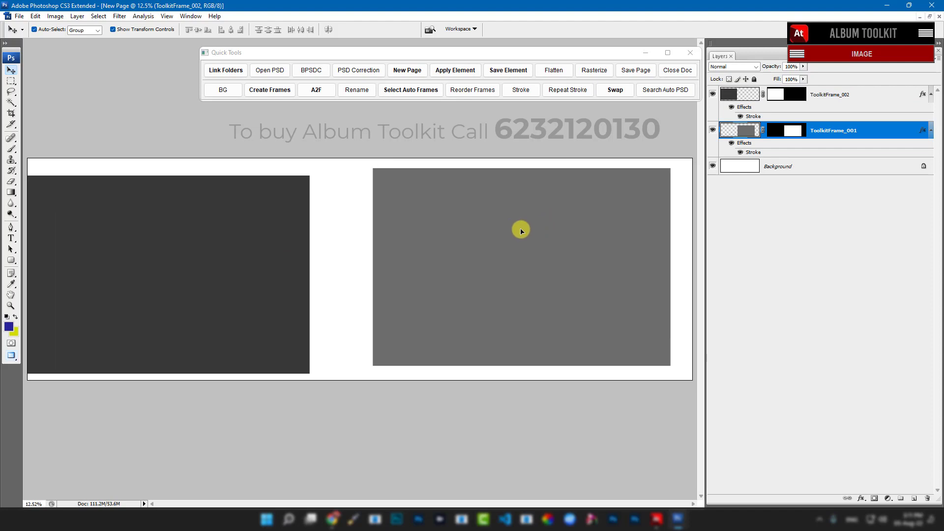
drag(256, 235, 285, 228)
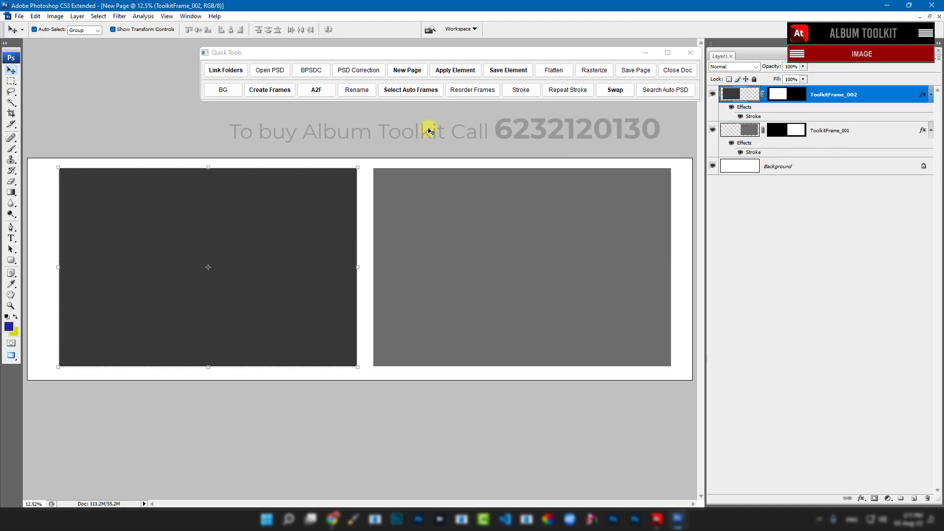
Step: Select both frames, renumber their layers with Reorder Frames, and shift the dark frame slightly to the left
click(307, 155)
key(ctrl+alt+a)
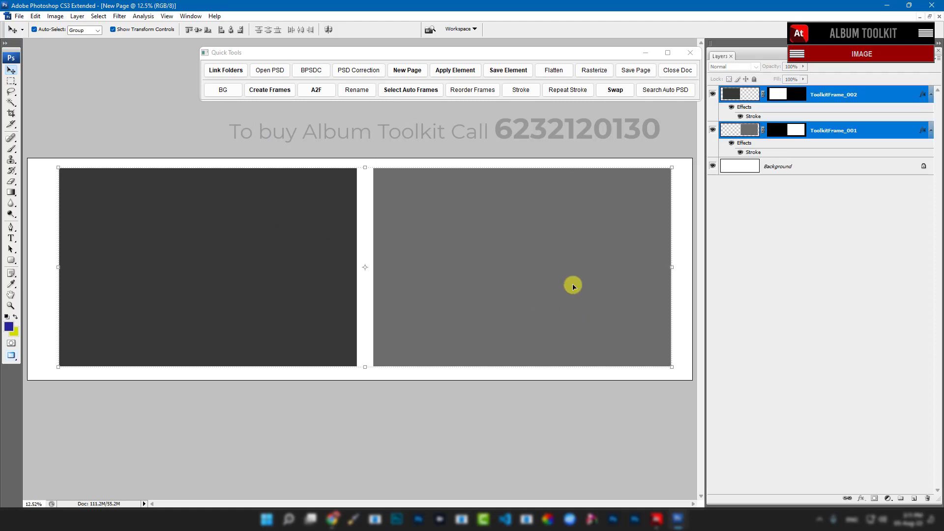
click(473, 90)
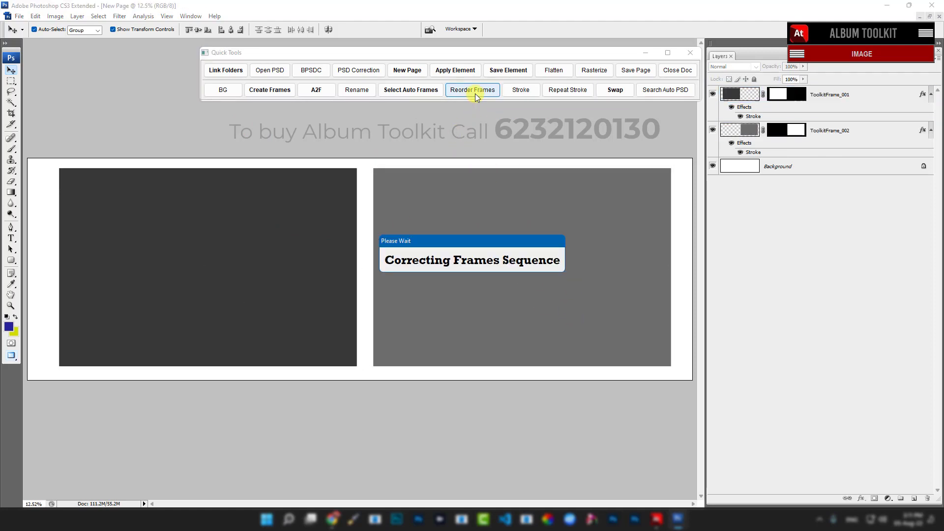
click(255, 215)
drag(306, 240, 297, 241)
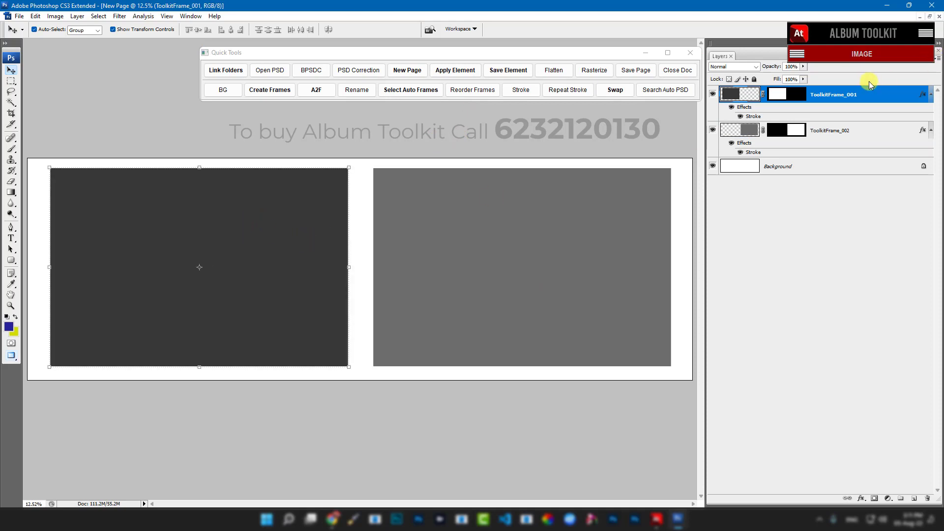
Step: Scale the lighter gray frame to 48.1% and duplicate it into a two-by-two grid filling the right half of the page
click(860, 132)
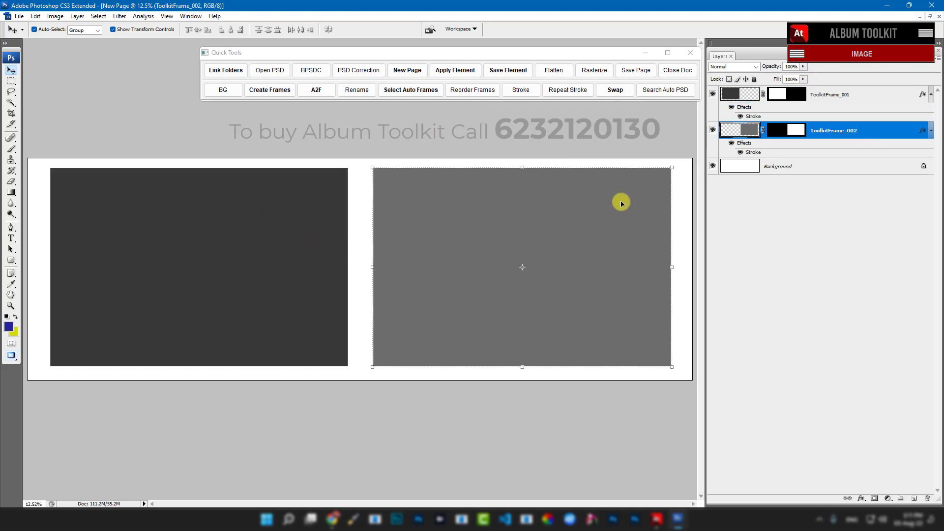
drag(671, 367, 526, 251)
click(501, 218)
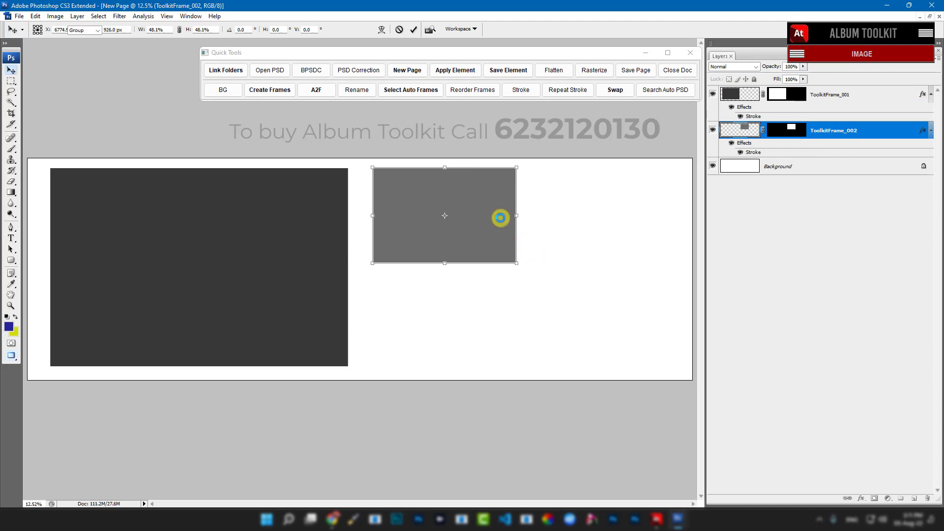
key(Return)
drag(499, 217, 487, 289)
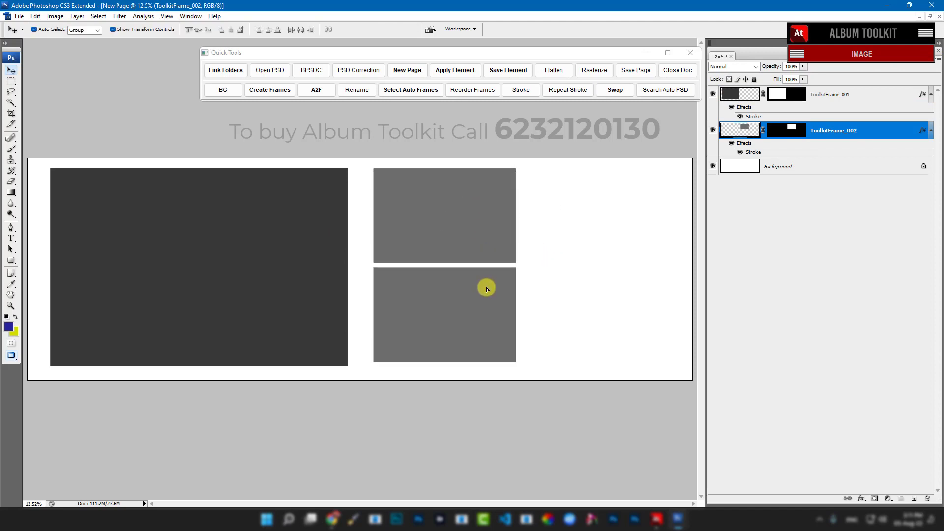
shift+click(507, 221)
drag(454, 239, 599, 236)
click(493, 134)
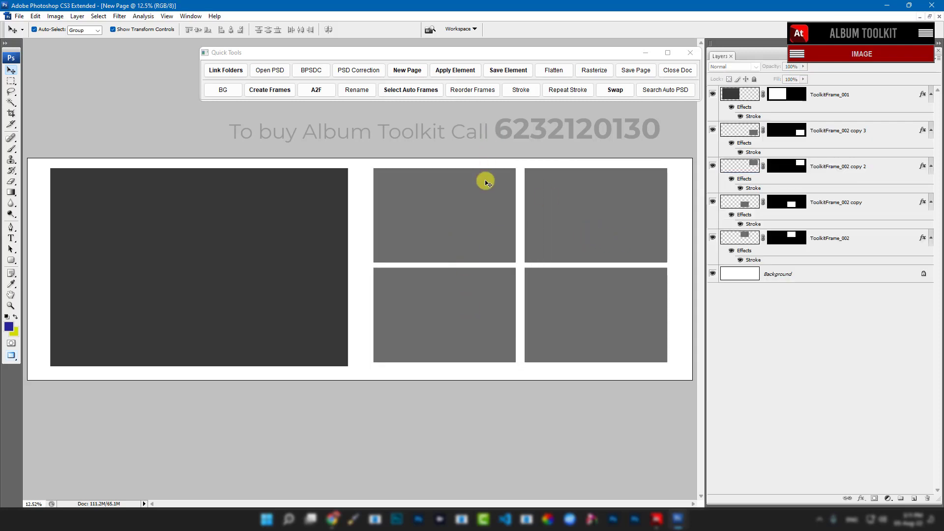
Step: Select all five frames, renumber them with Reorder Frames, and check the layer number of each frame
drag(188, 147, 599, 405)
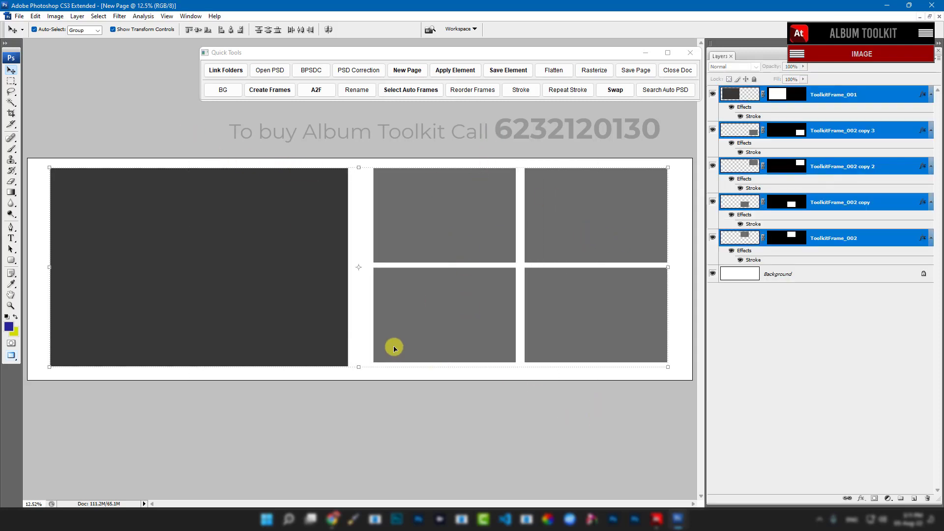
click(492, 93)
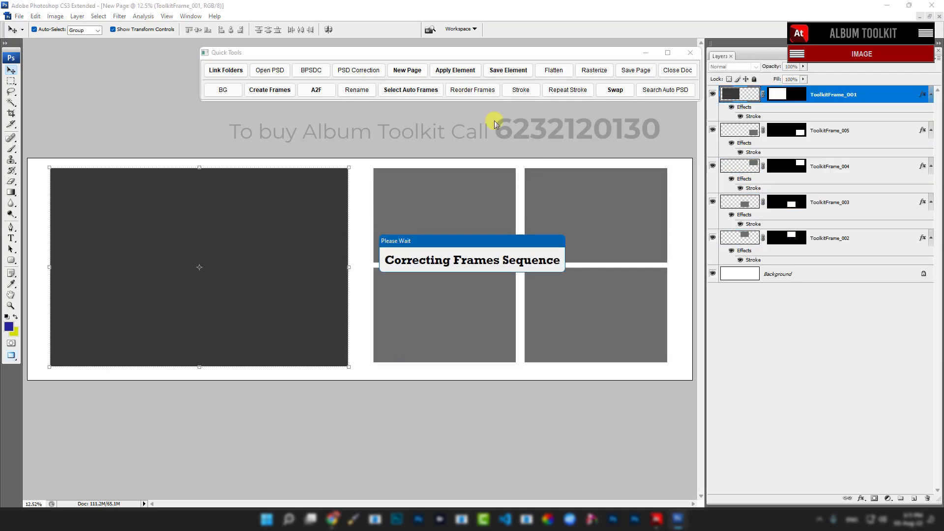
click(234, 229)
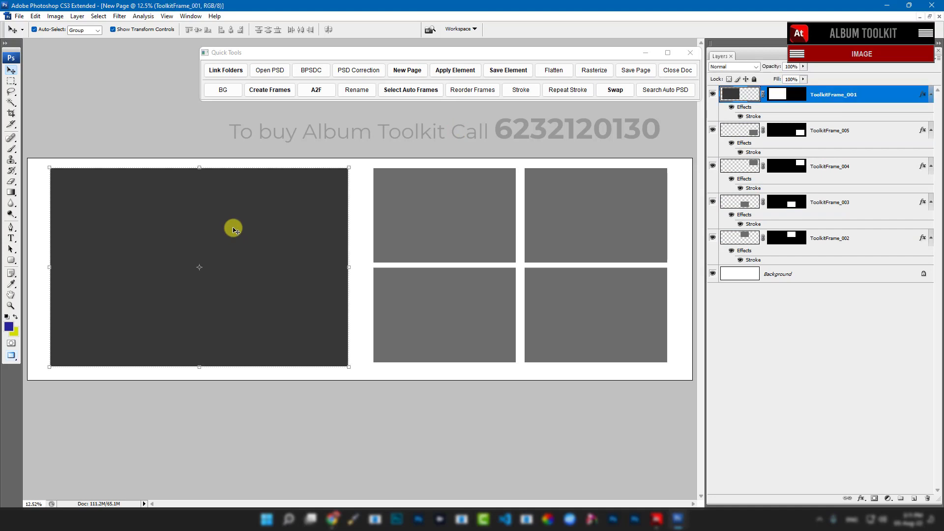
click(450, 204)
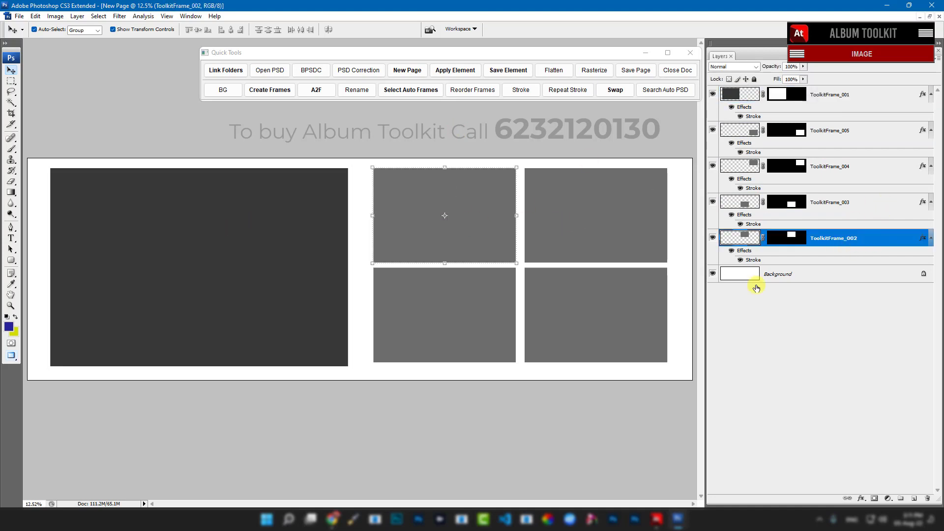
click(452, 297)
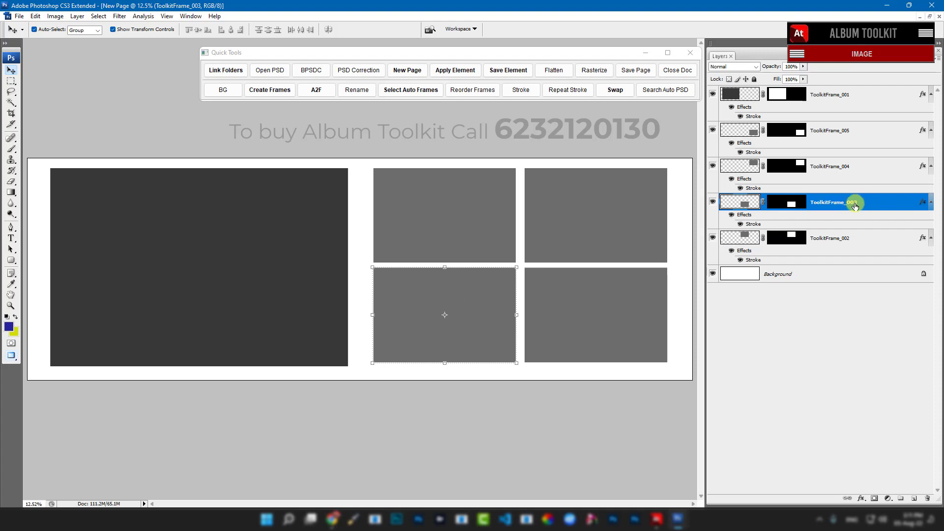
click(572, 206)
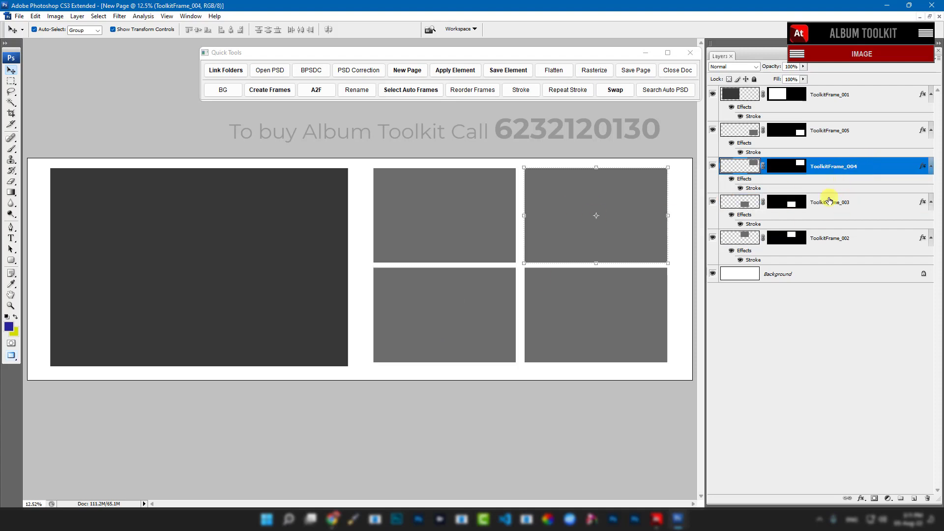
click(621, 290)
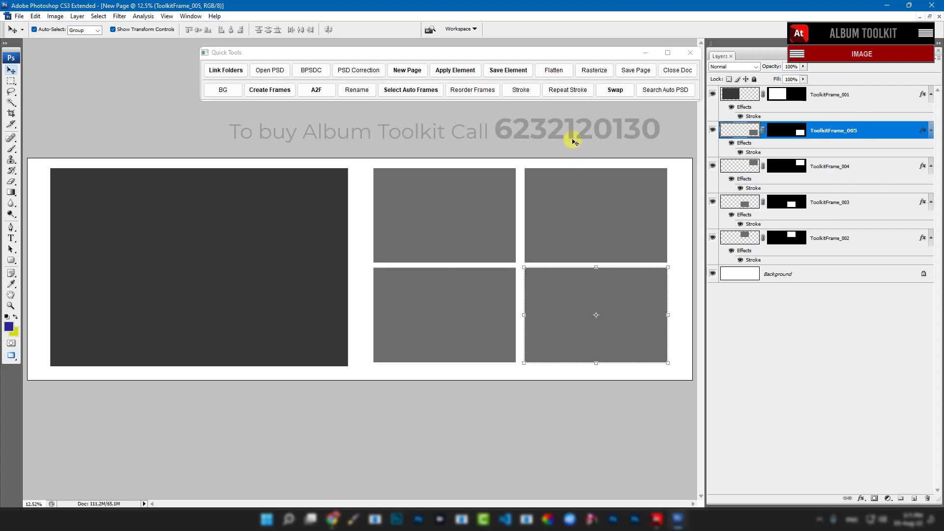
drag(143, 154, 656, 398)
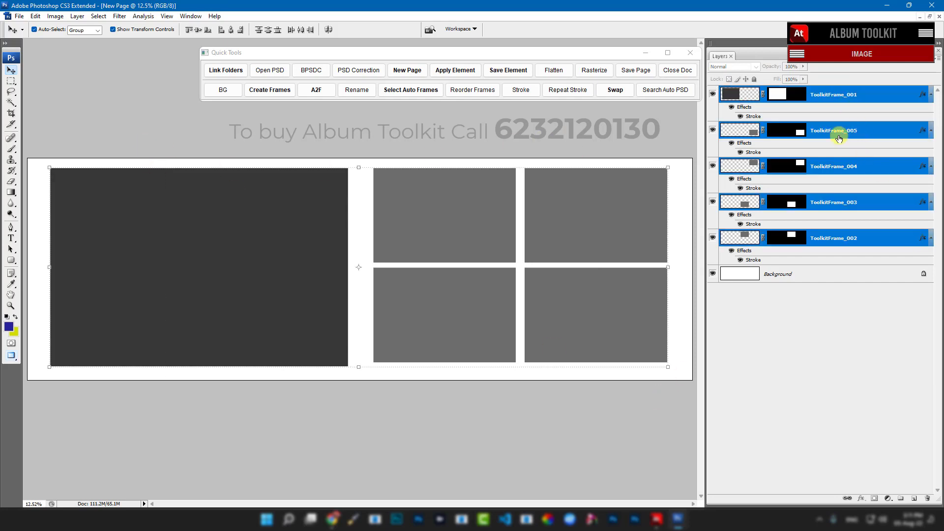
click(852, 322)
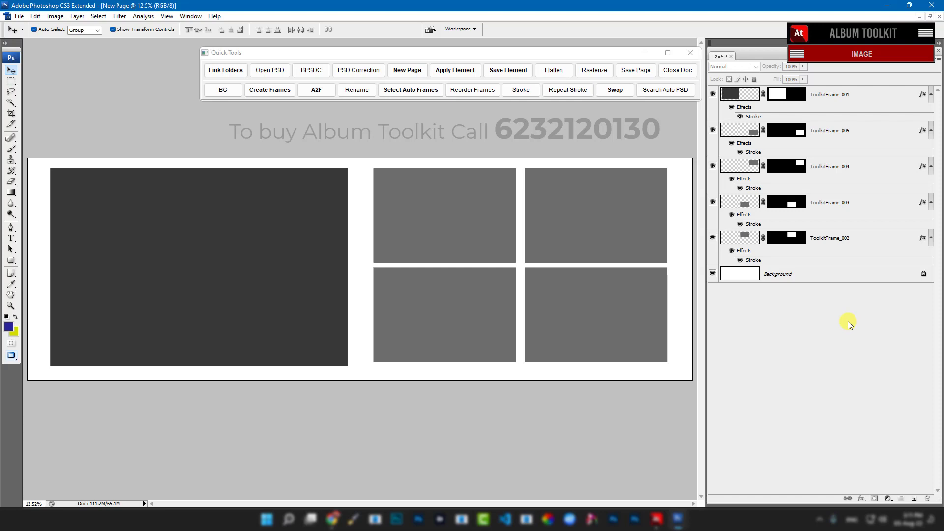
Step: Use Apply Element to set a teal wallpaper with stripes and flowers as the page background
click(455, 70)
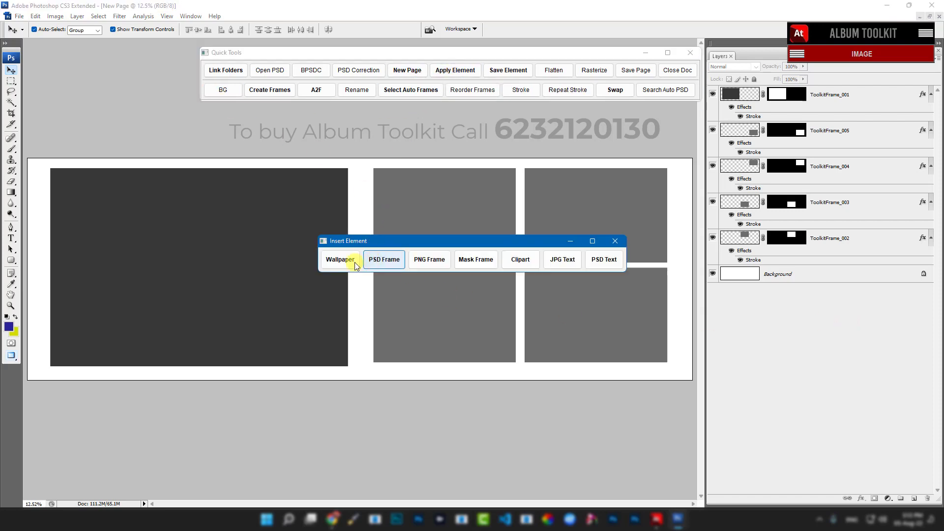
click(442, 259)
double_click(565, 176)
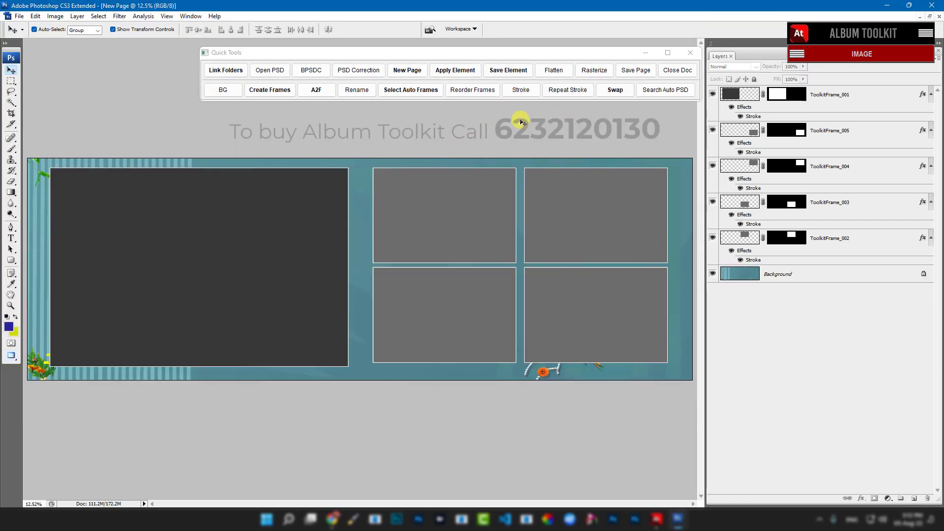
Step: Set the stroke of the grid's upper-left frame to a size of 172 px and an opacity of about 34%
click(458, 207)
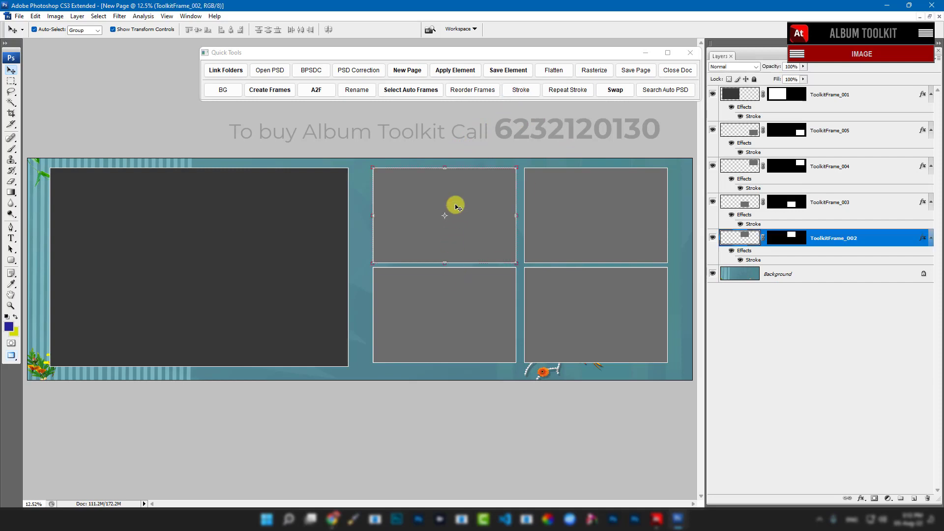
click(521, 90)
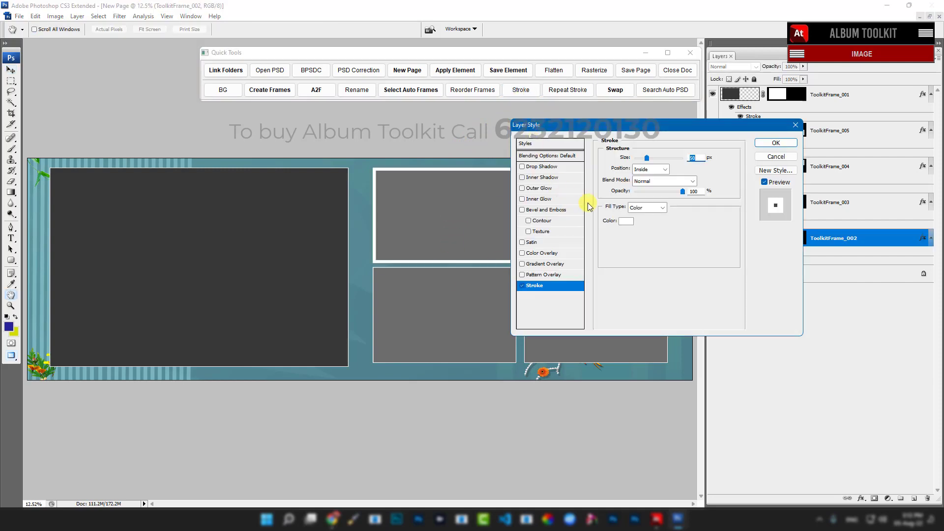
drag(648, 159, 668, 158)
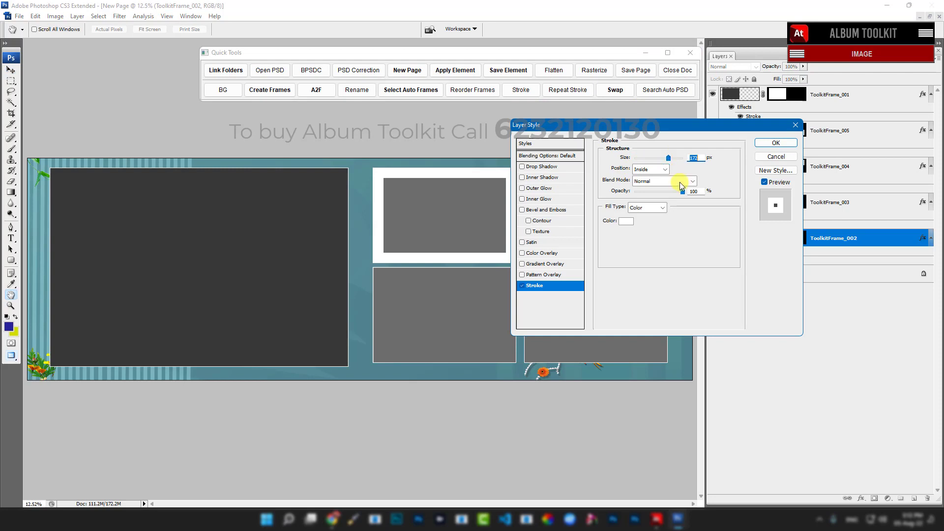
drag(683, 191, 650, 191)
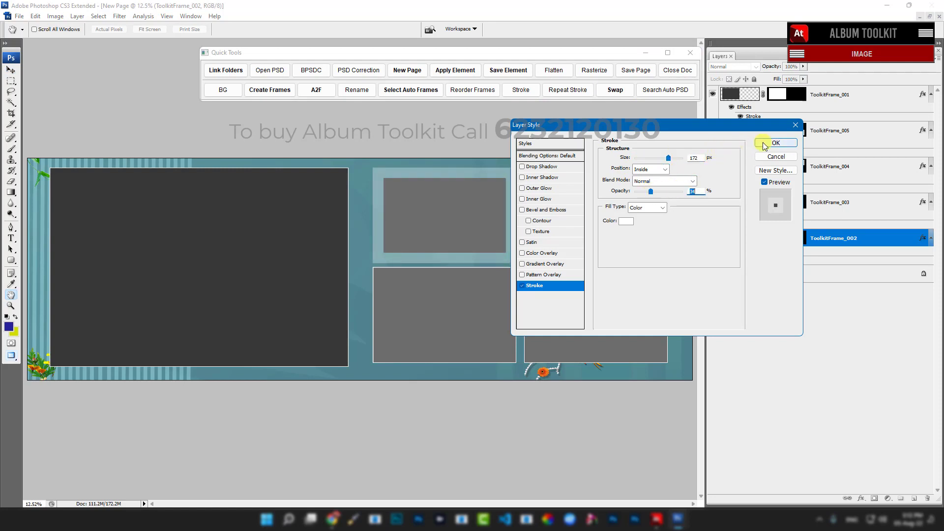
click(776, 143)
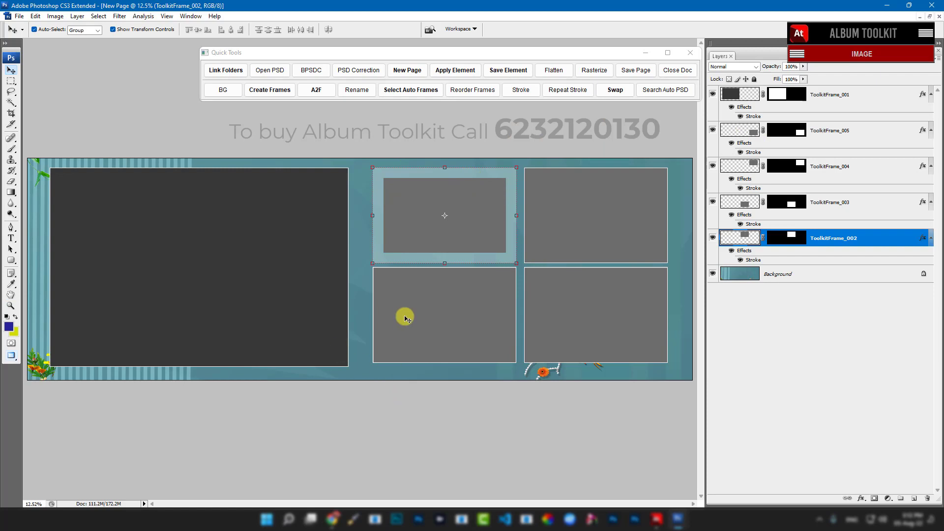
Step: Select the other four frames and copy the semi-transparent stroke onto them with Repeat Stroke
click(265, 250)
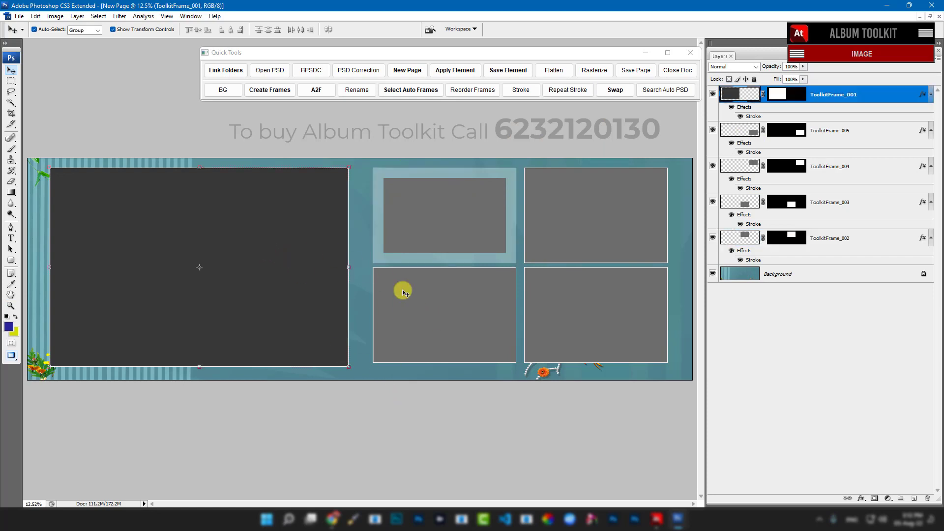
shift+click(428, 295)
shift+click(580, 296)
shift+click(579, 215)
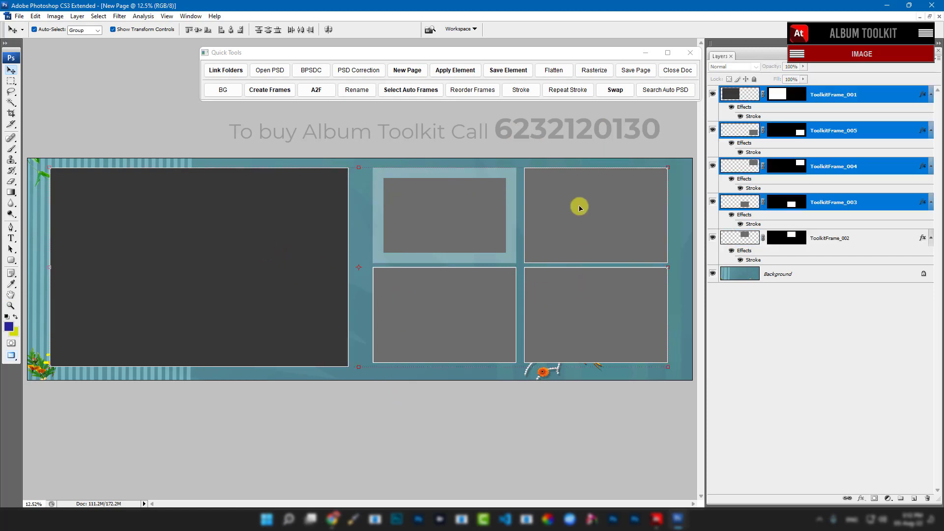
click(560, 87)
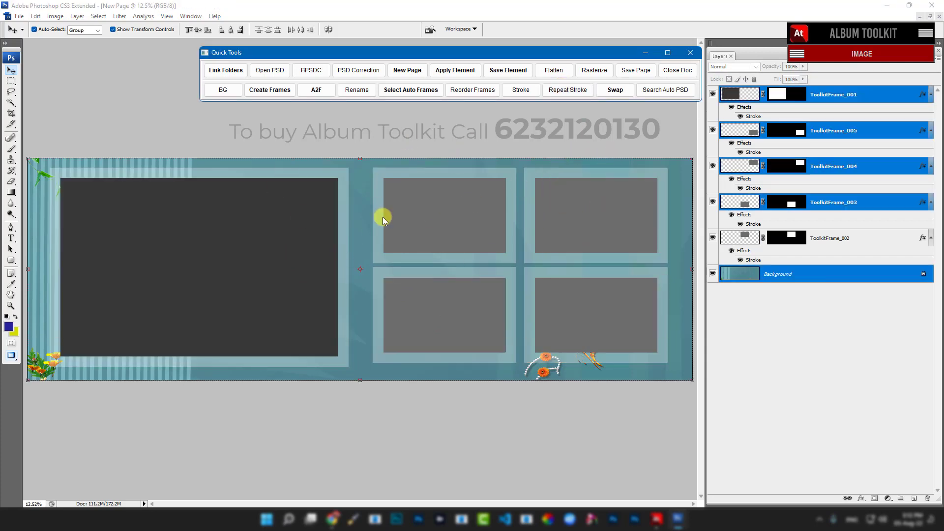
click(491, 132)
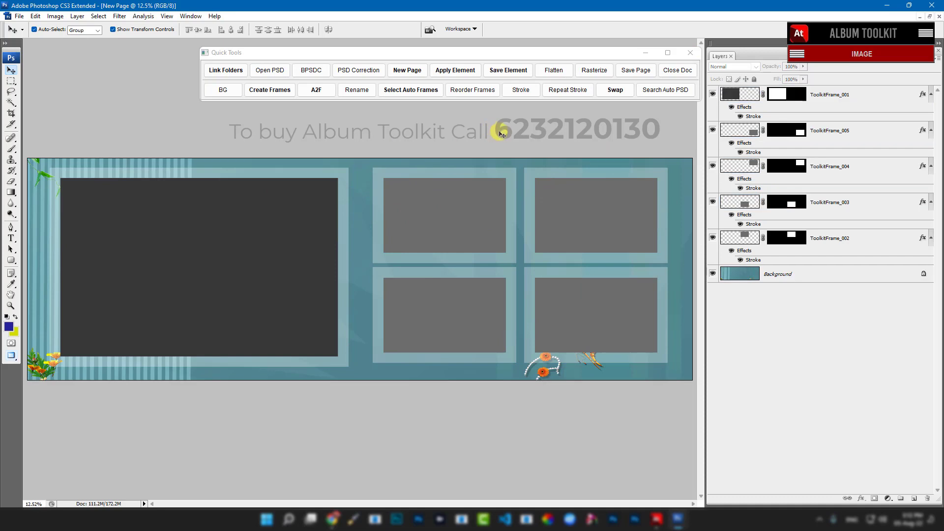
Step: Set the stroke of the grid's upper-left frame to a size of 51 px and the teal color 58b1bc
click(439, 201)
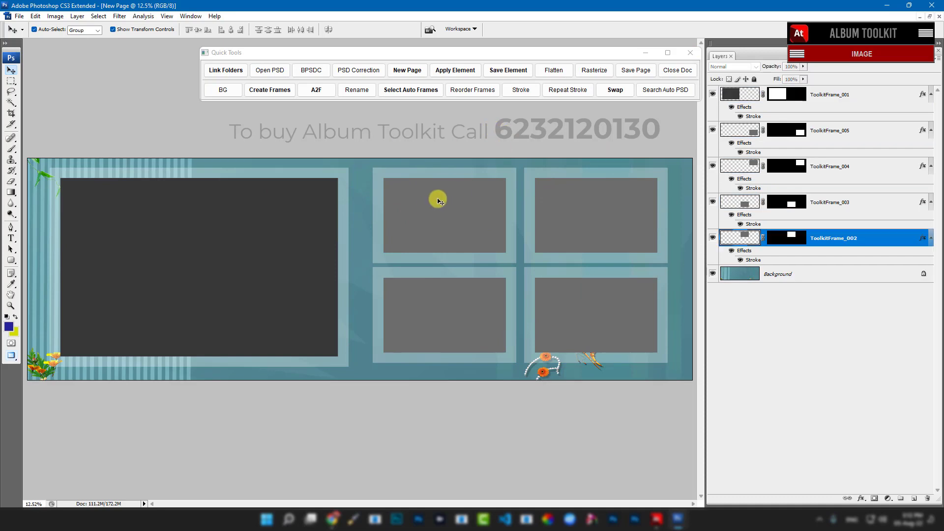
click(530, 90)
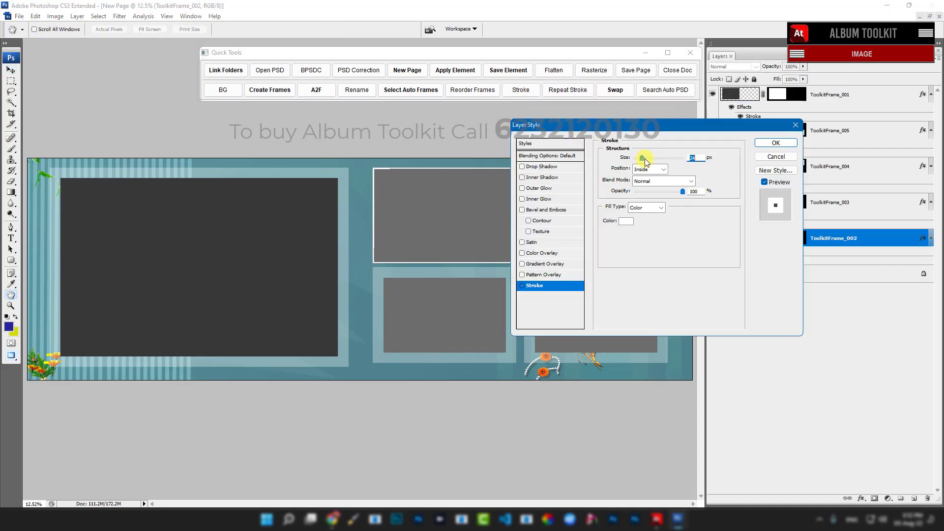
click(647, 157)
click(626, 220)
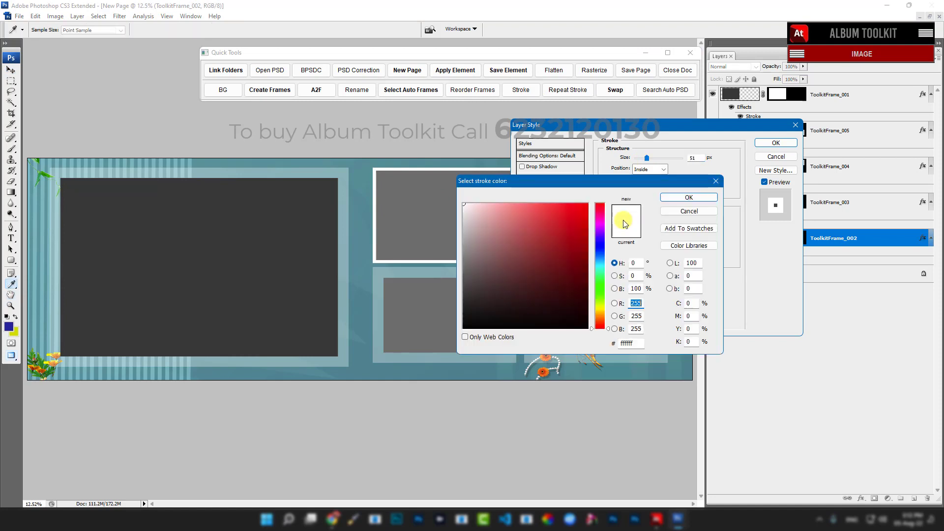
click(358, 175)
click(531, 238)
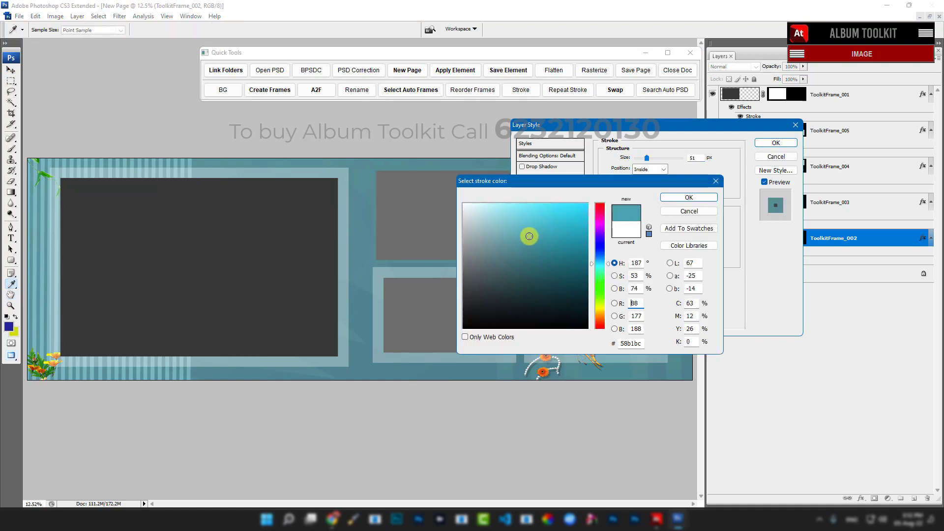
click(689, 197)
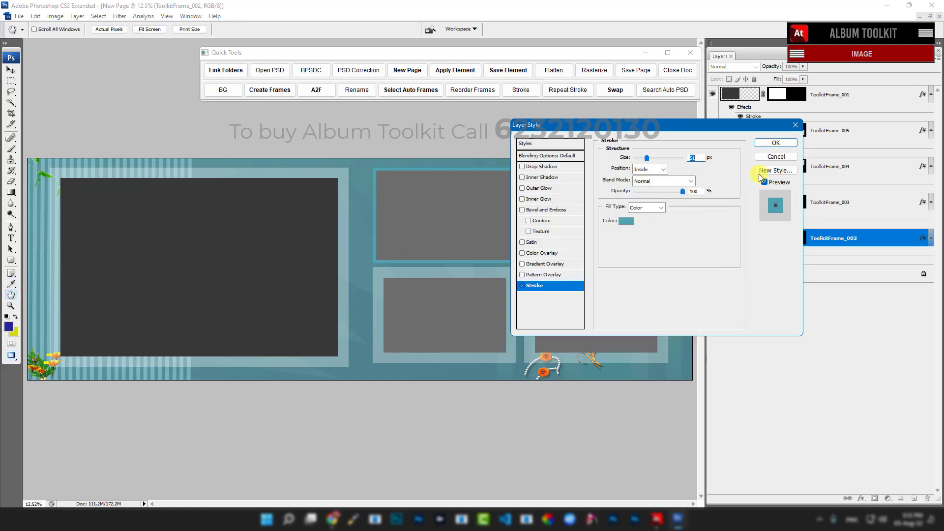
click(763, 143)
key(v)
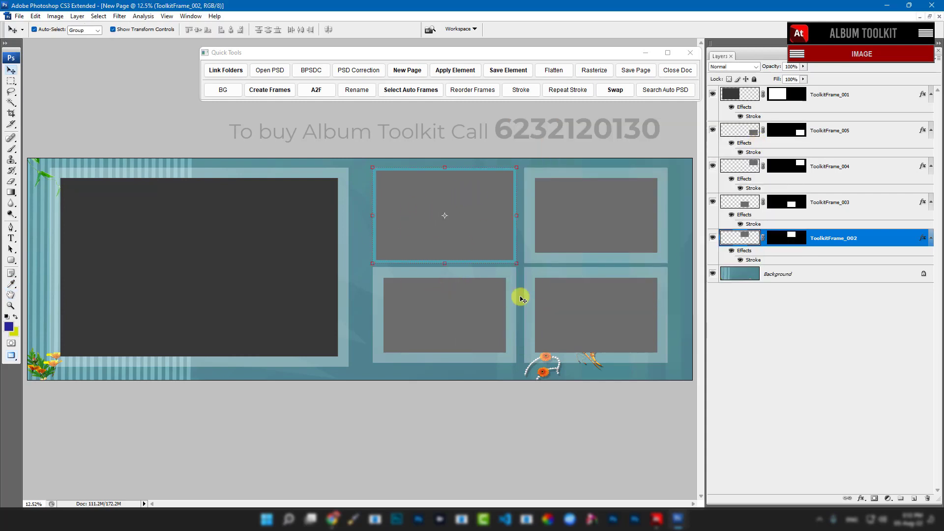
Step: Select the other three small grid frames and copy the teal stroke onto them with Repeat Stroke
click(448, 309)
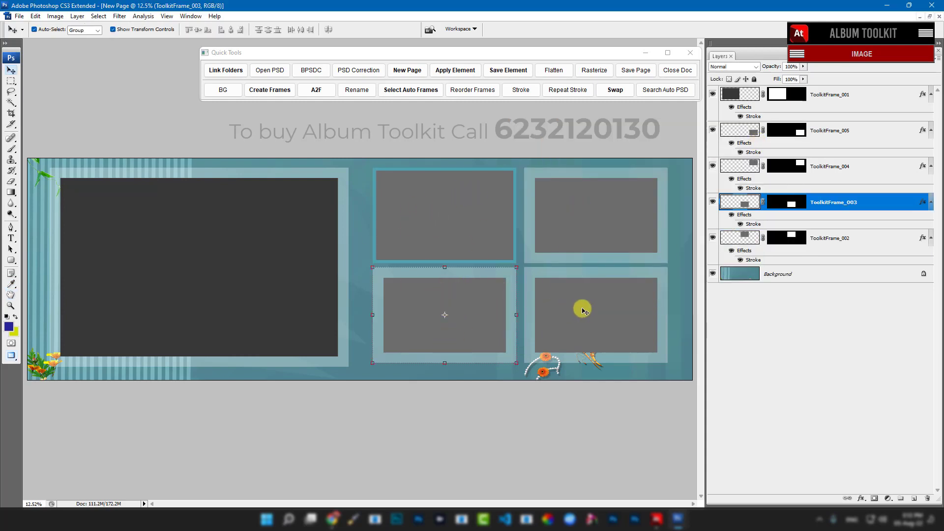
shift+click(582, 309)
shift+click(583, 231)
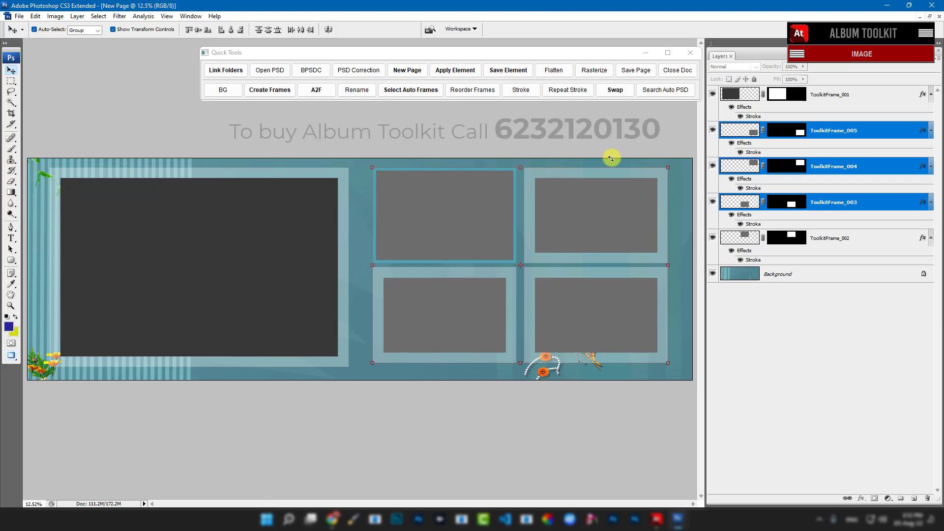
click(568, 90)
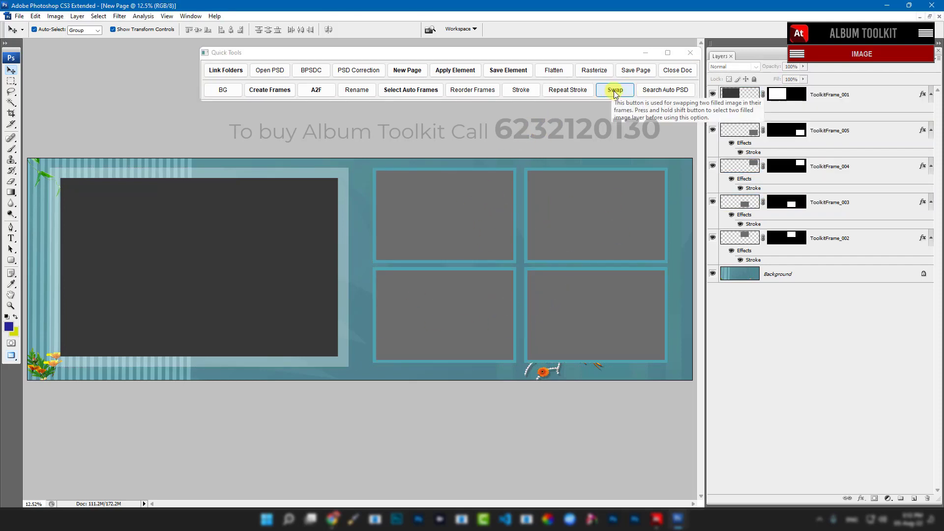
Step: Fill the large frame with the photo of the embracing couple under trees and the grid's upper-left frame with the white-gown couple photo from the image library
click(795, 33)
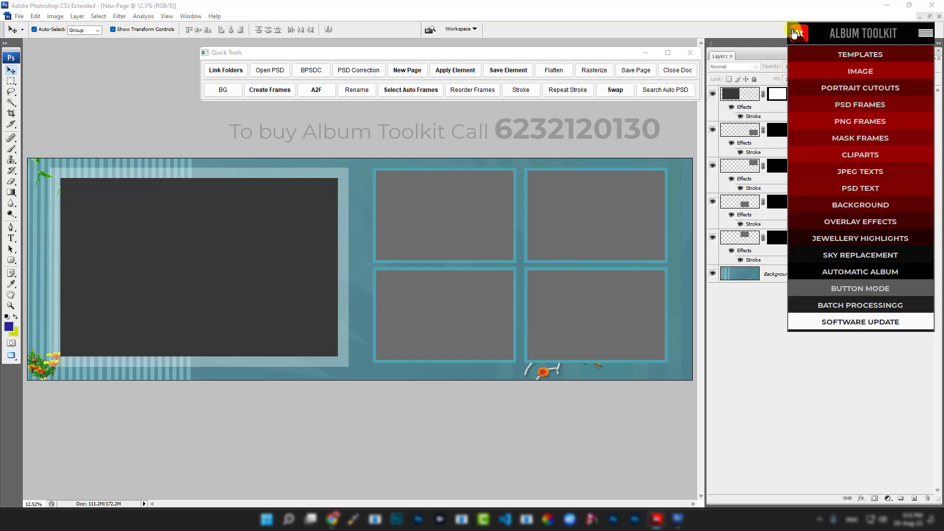
click(871, 74)
click(297, 221)
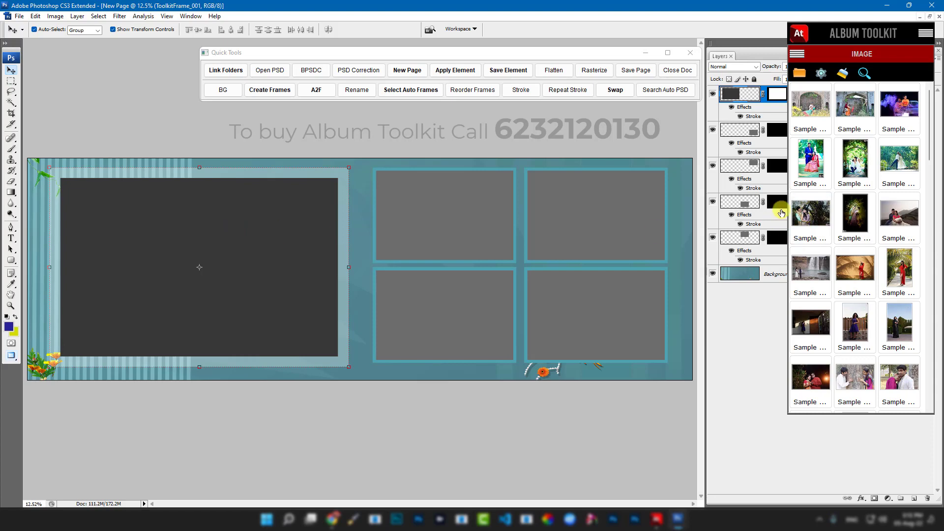
click(799, 214)
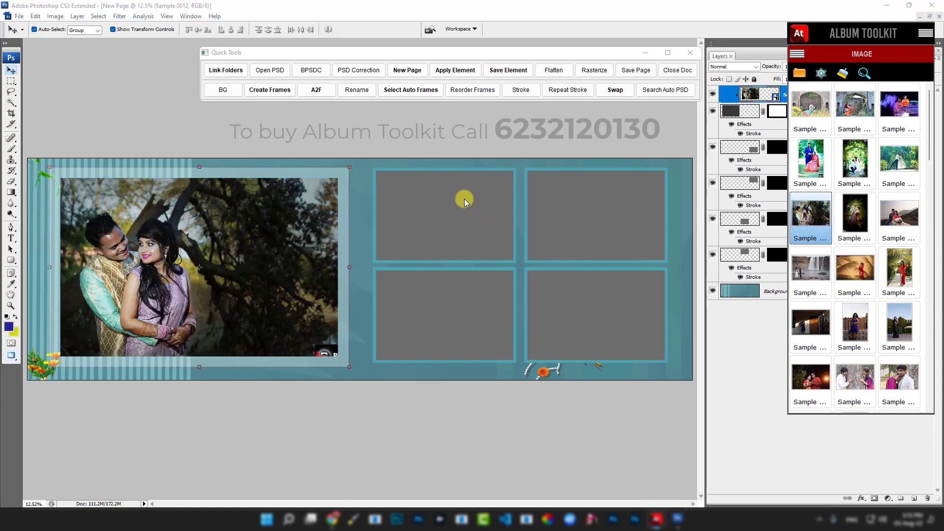
click(465, 198)
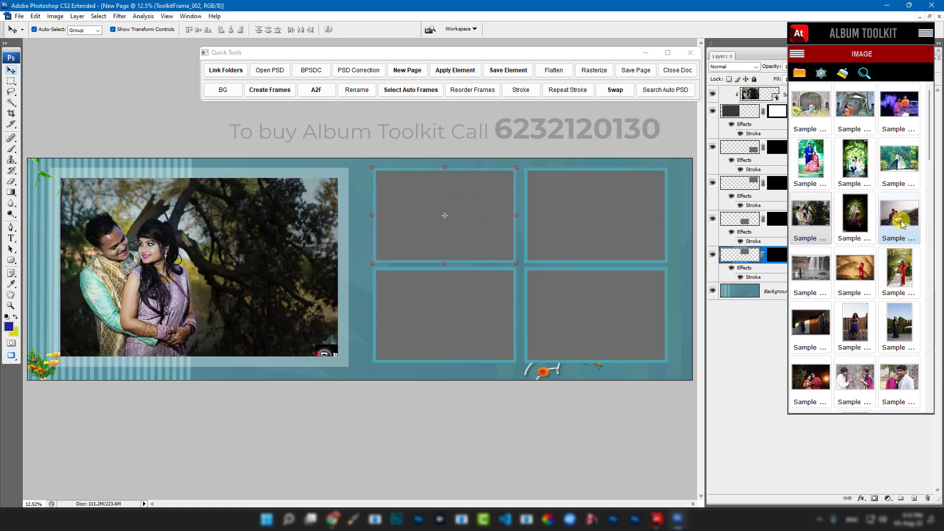
click(899, 160)
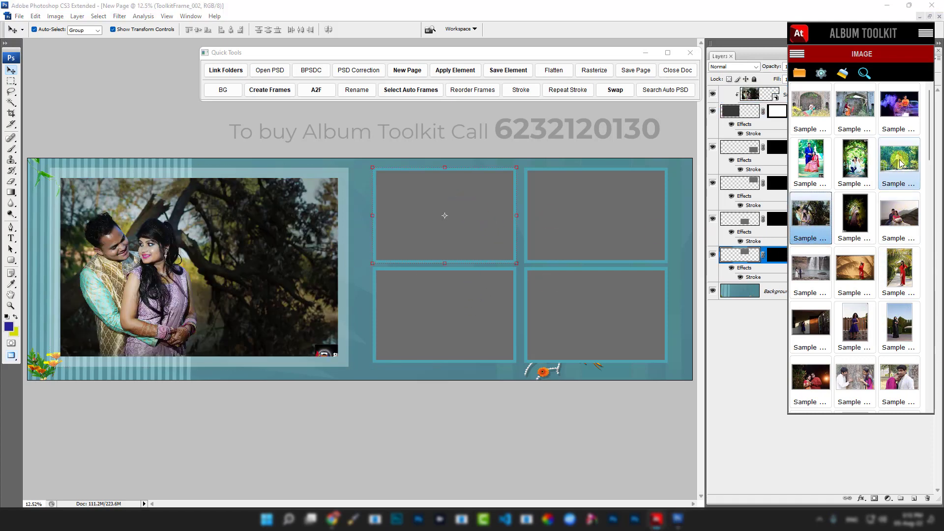
Step: Fill the grid's lower-left frame with the red-outfit couple, the lower-right with the waterfall photo, and the upper-right with the couple beside a tree trunk
click(467, 299)
click(811, 377)
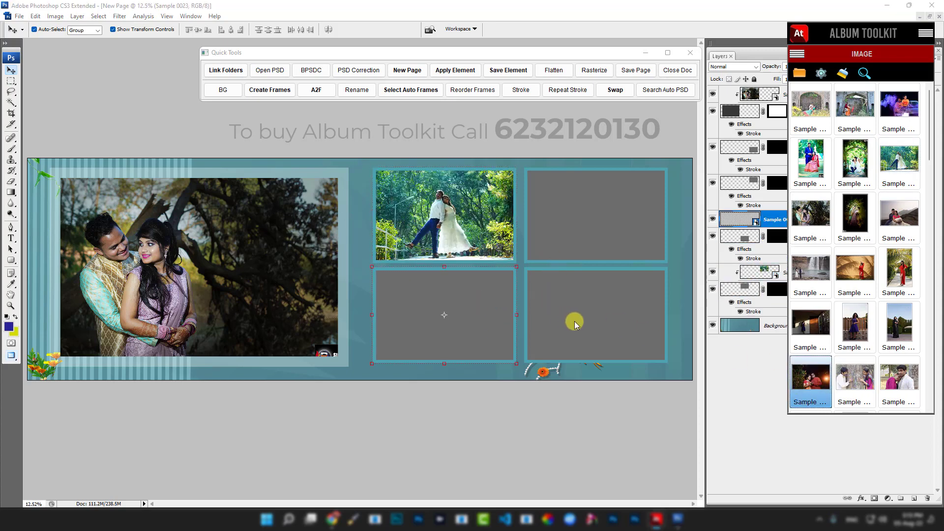
click(604, 312)
click(819, 273)
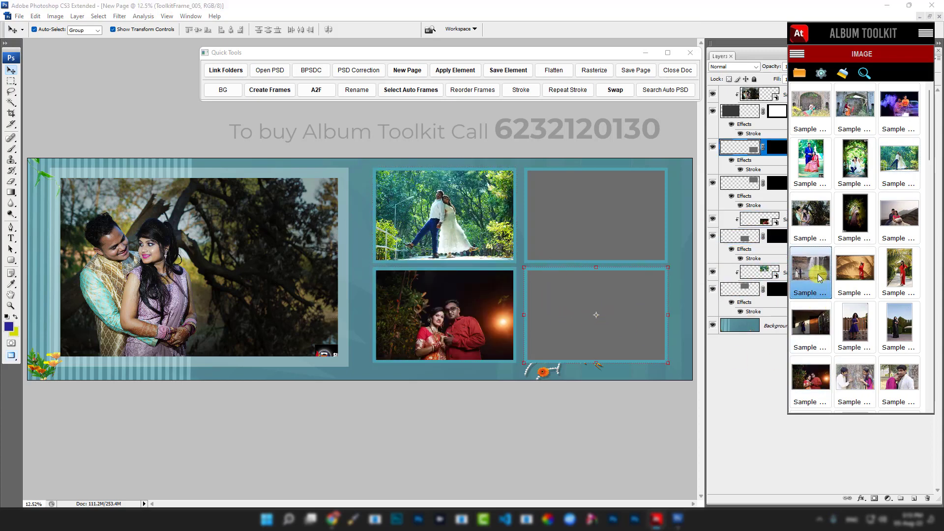
click(615, 209)
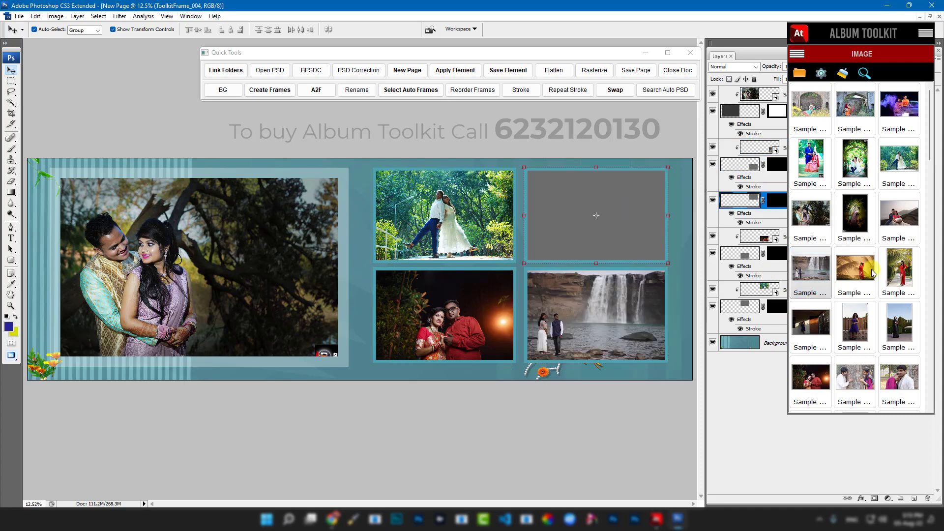
click(899, 378)
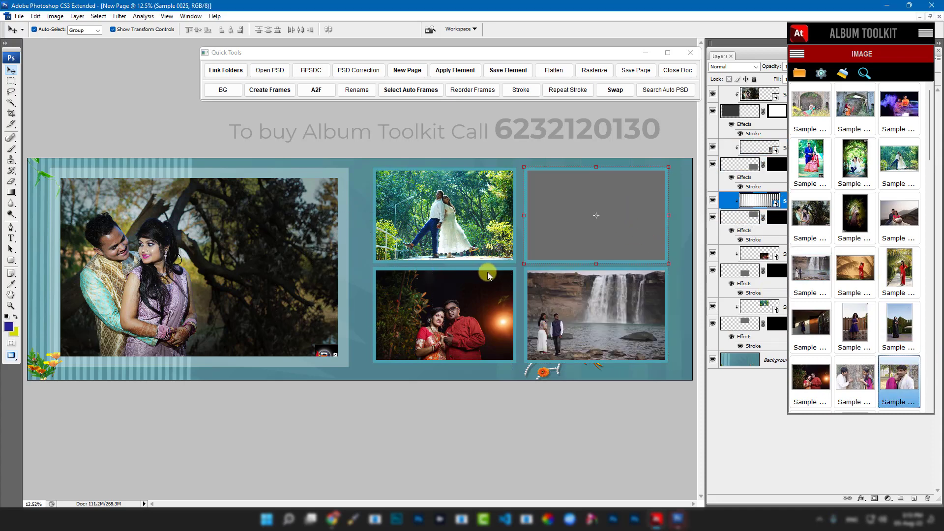
Step: Swap the photo in the large frame with the waterfall photo in the grid's lower-right frame
click(598, 298)
click(209, 230)
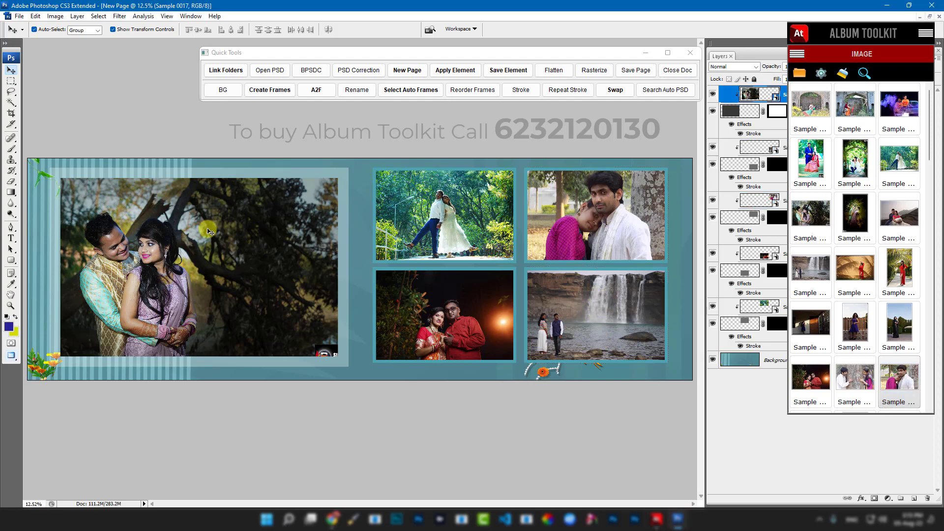
click(577, 306)
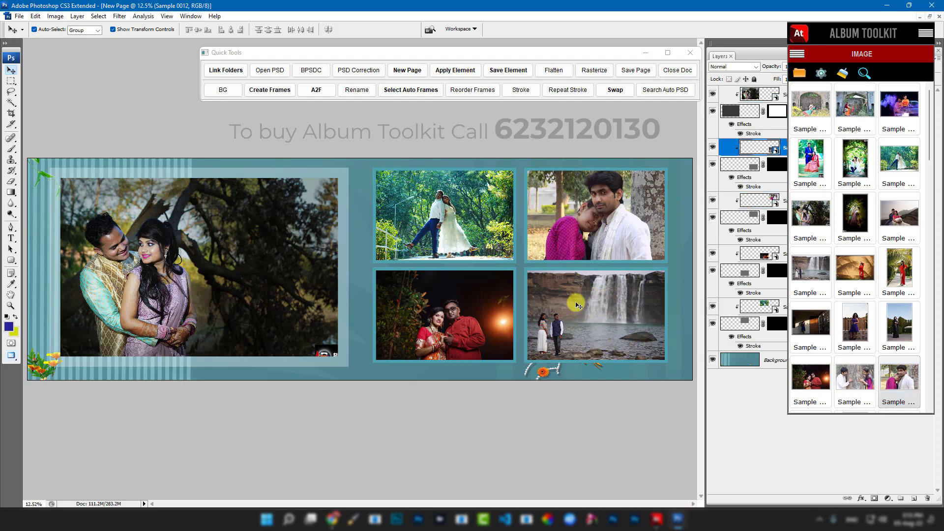
shift+click(279, 264)
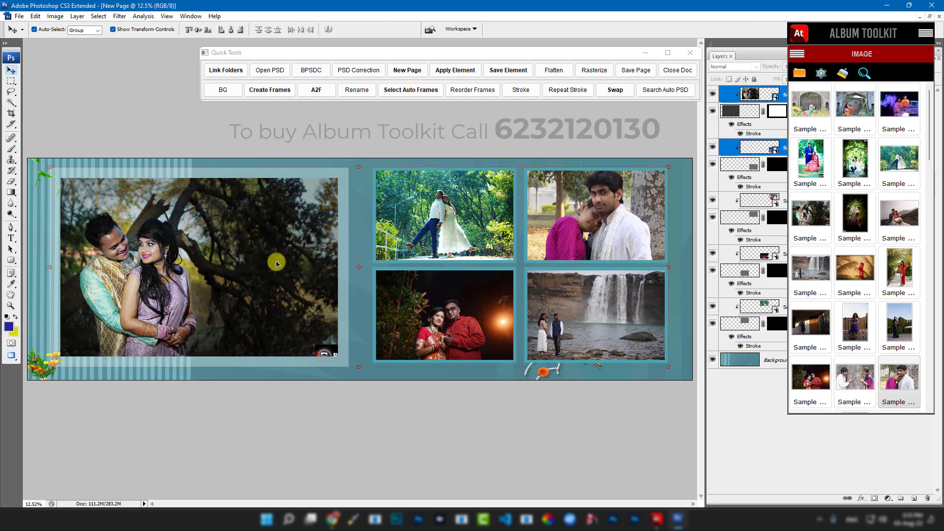
click(615, 89)
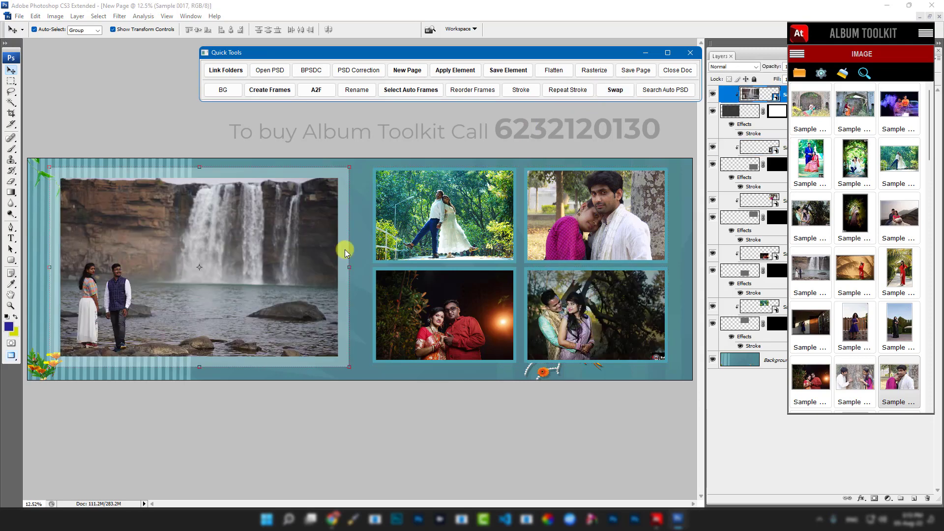
Step: Swap the photos in the grid's upper-left and lower-left frames
click(456, 307)
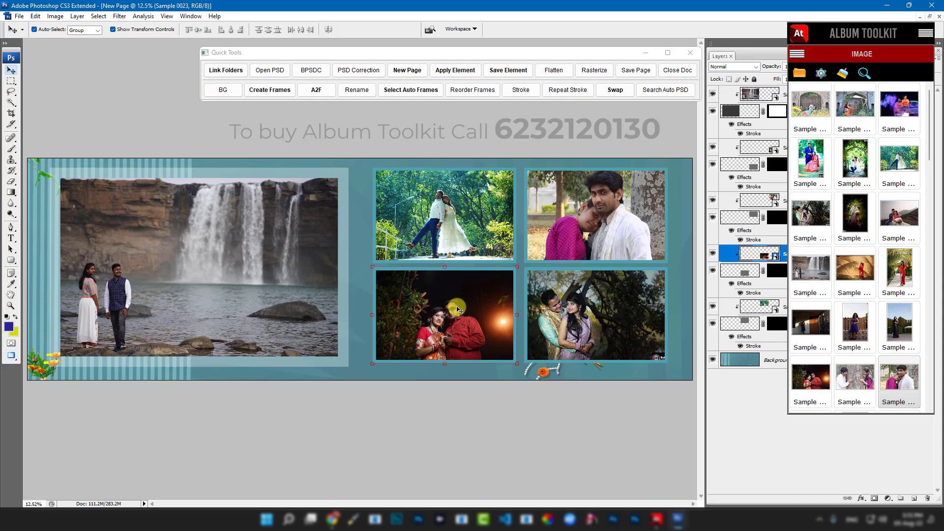
click(456, 196)
click(445, 315)
shift+click(445, 217)
click(615, 90)
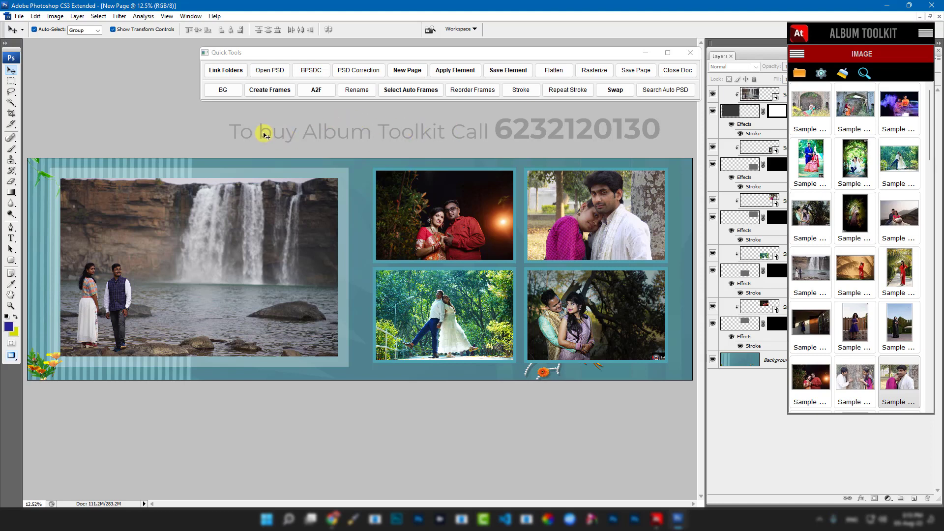
Step: Collapse the image library and group the layers from Sample 0017 down to the FilledFrame under Sample 0025
click(865, 38)
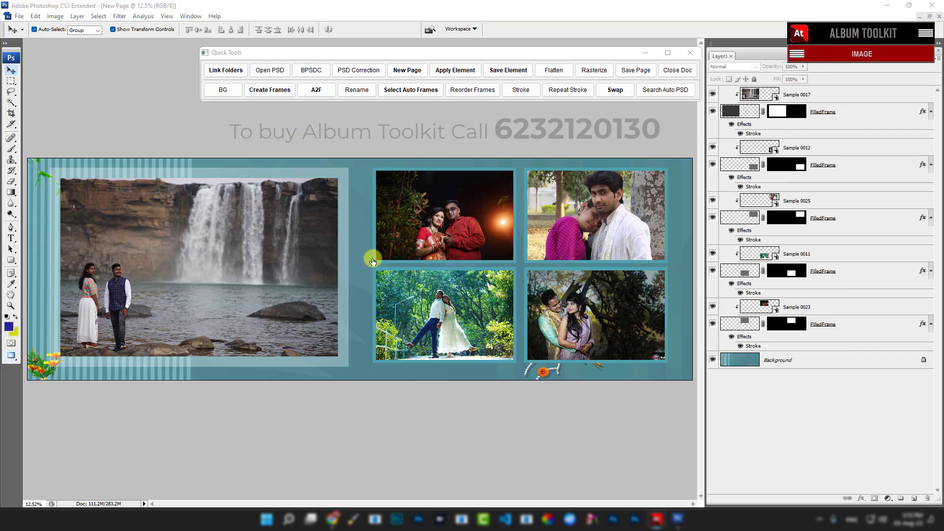
click(857, 329)
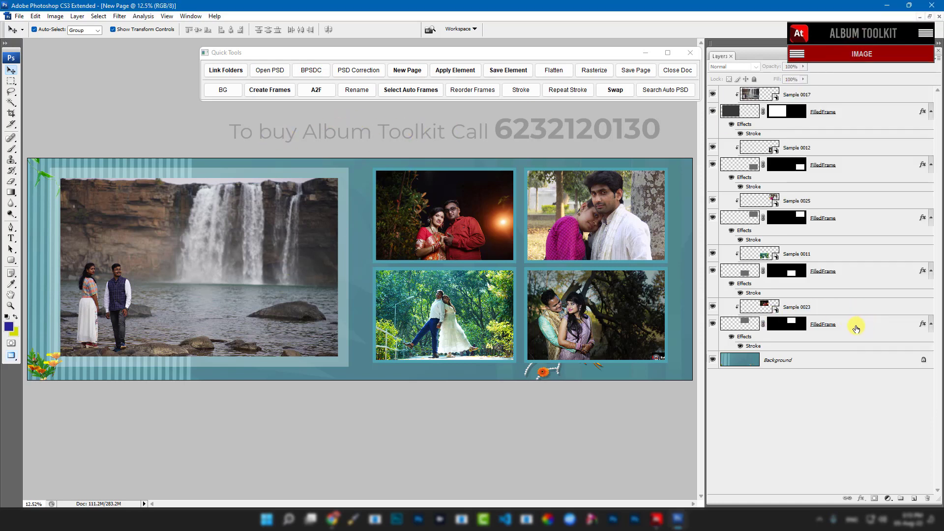
click(837, 101)
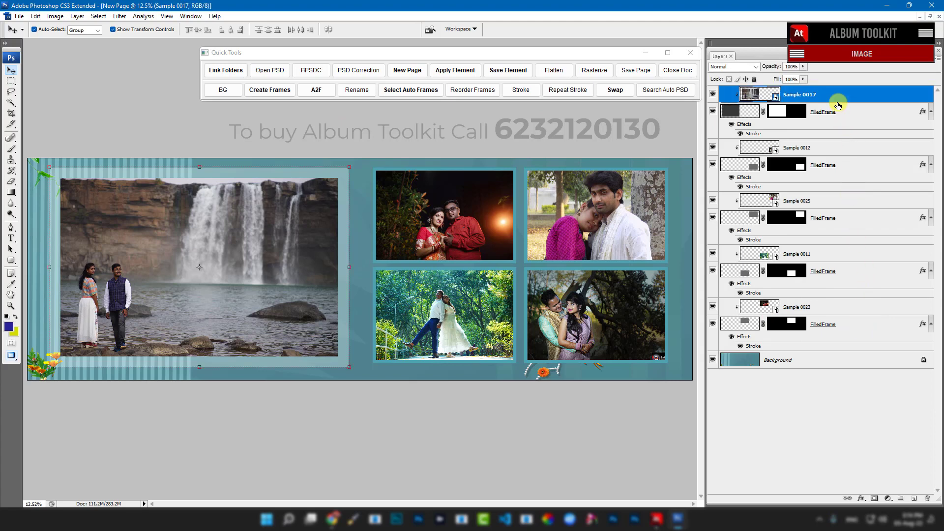
shift+click(859, 220)
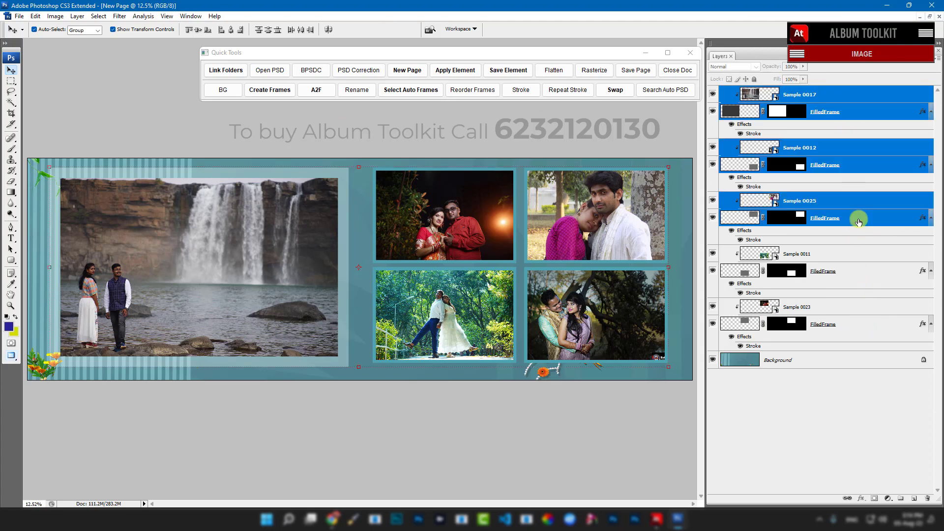
key(ctrl+g)
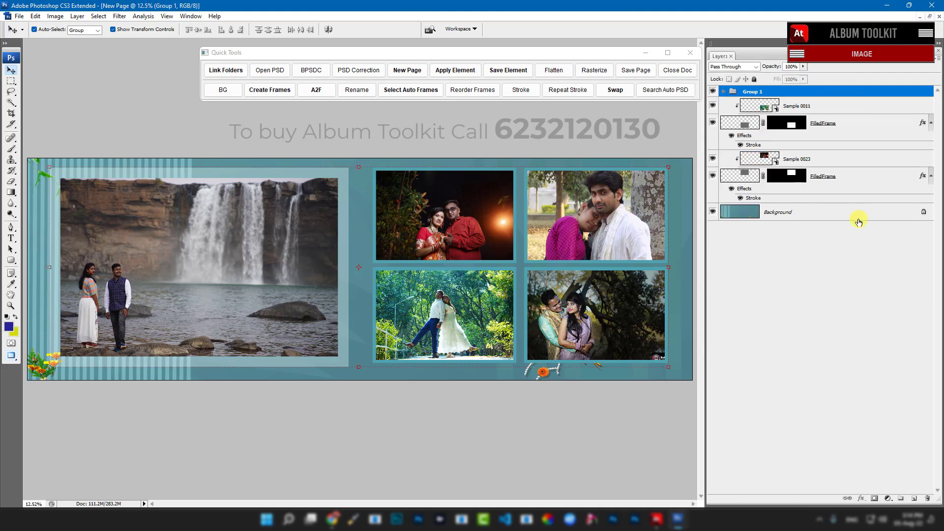
Step: Convert the Background into a regular layer and run the basic PSD correction (BPSDC) on the page
click(855, 178)
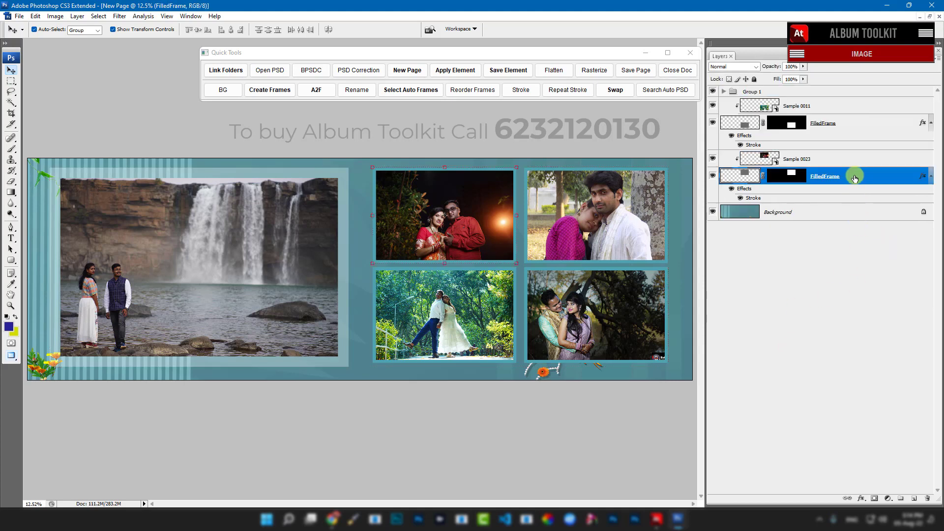
shift+click(858, 124)
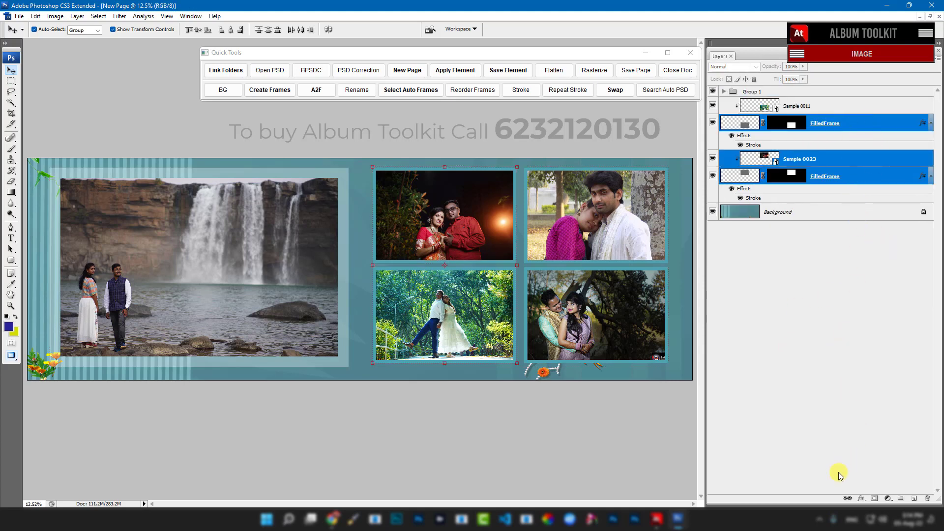
double_click(828, 217)
click(553, 169)
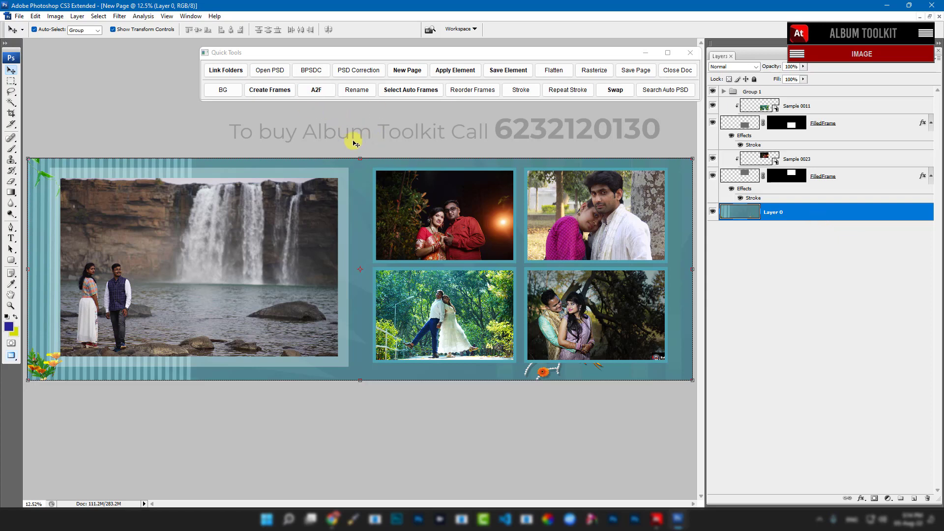
click(310, 71)
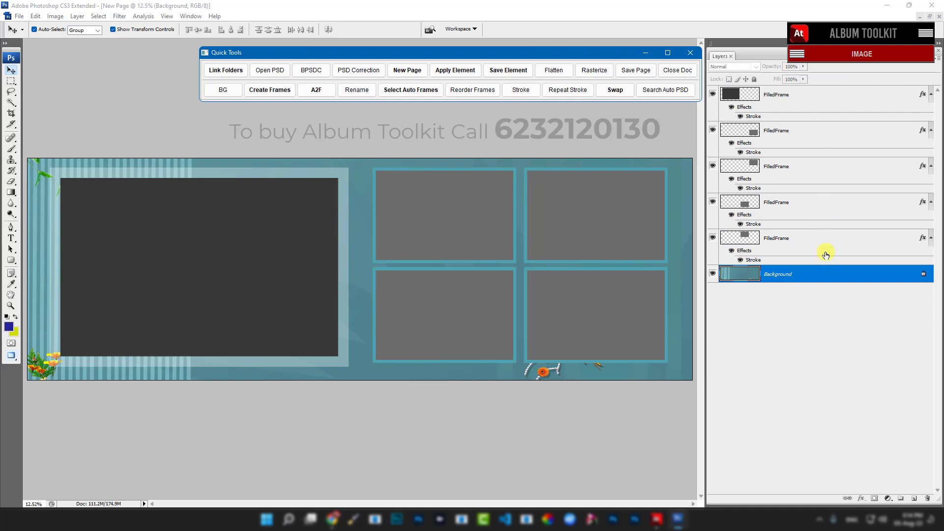
click(810, 282)
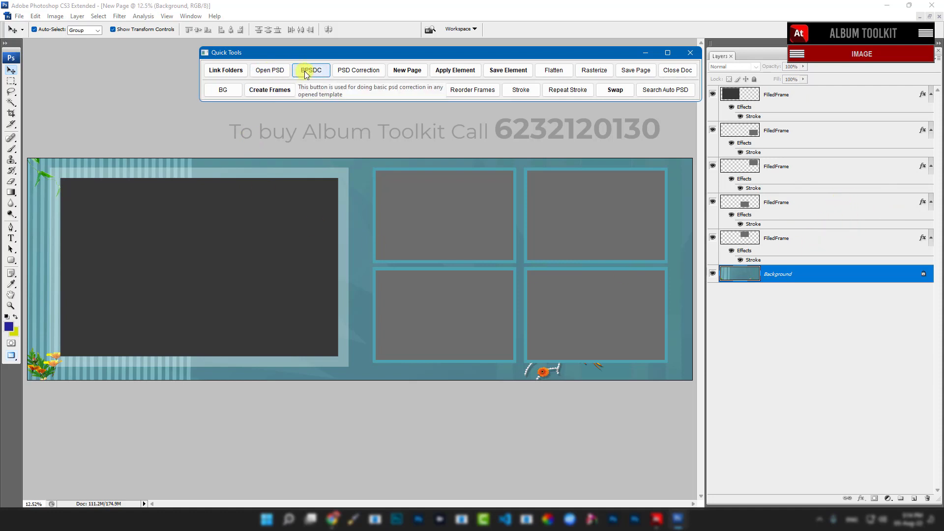
Step: Open the 2h3v_0003 (3).psd template from the normal templates library and run BPSDC on it
click(797, 34)
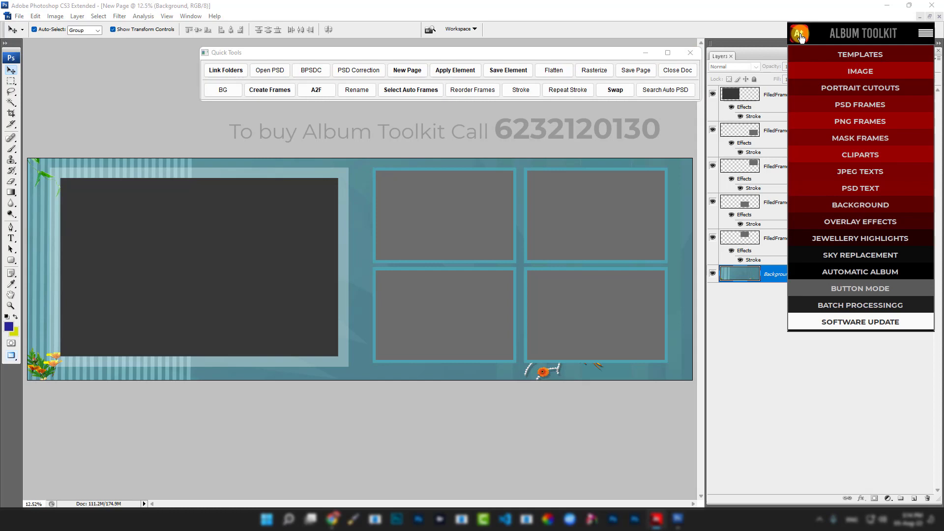
click(854, 51)
click(881, 347)
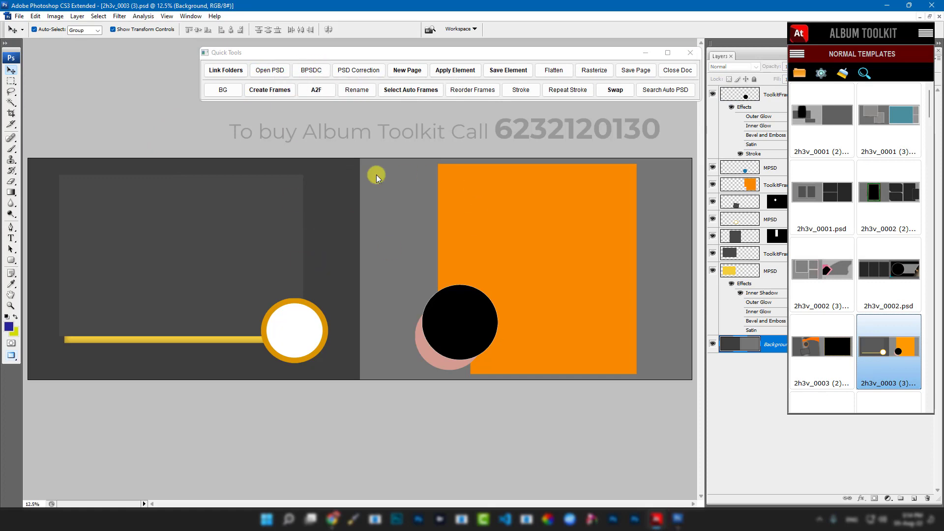
click(312, 70)
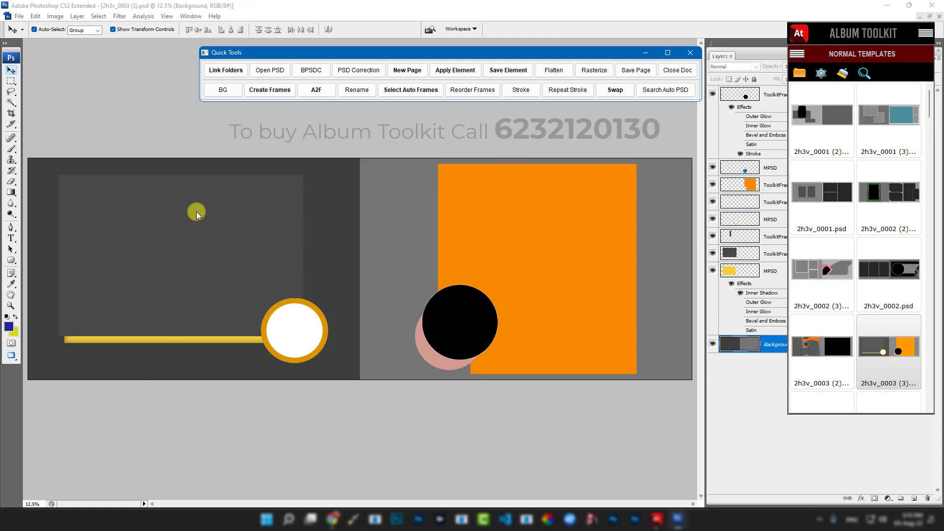
Step: Show the image library and examine the correction options in the PSD Correction tool
click(548, 205)
click(860, 46)
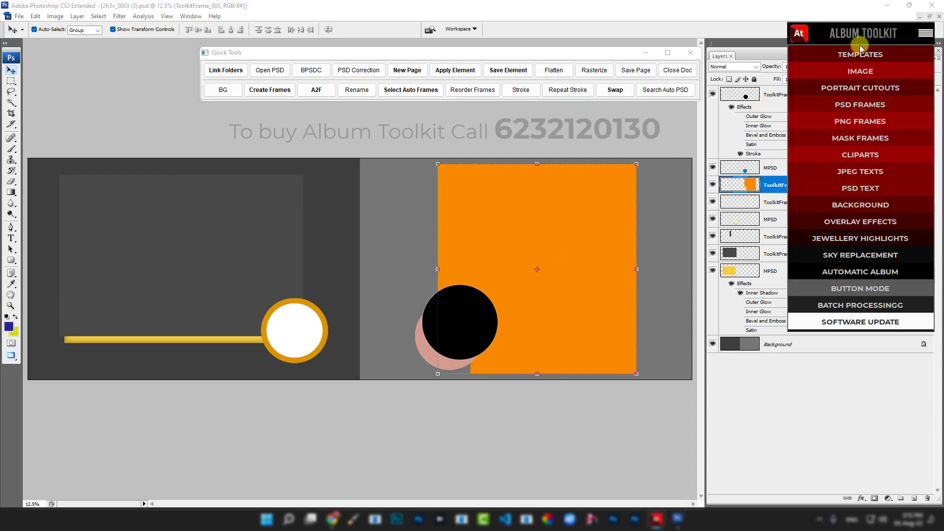
click(860, 71)
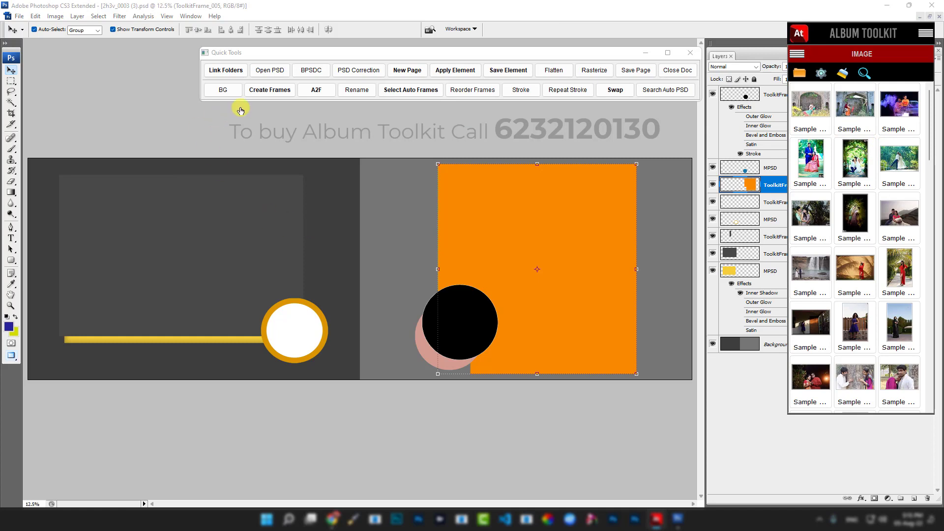
click(356, 74)
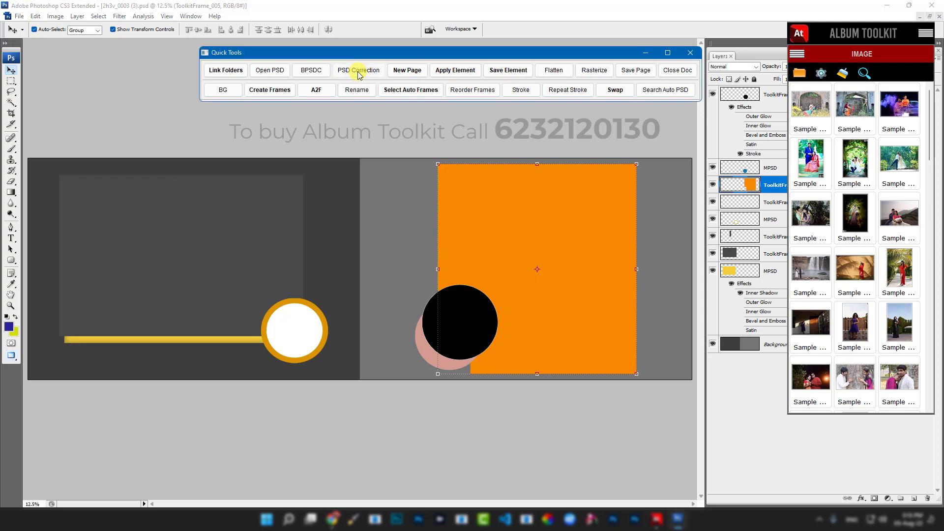
drag(450, 207, 386, 136)
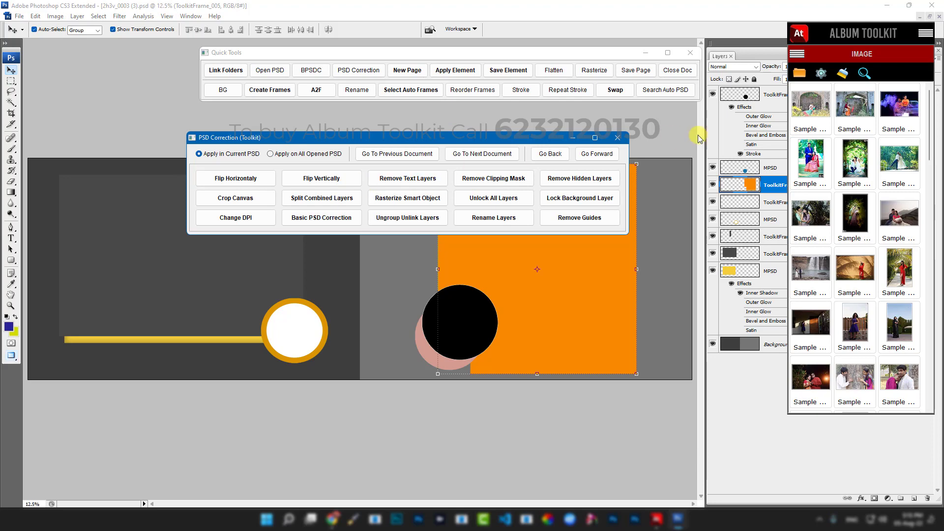
click(618, 137)
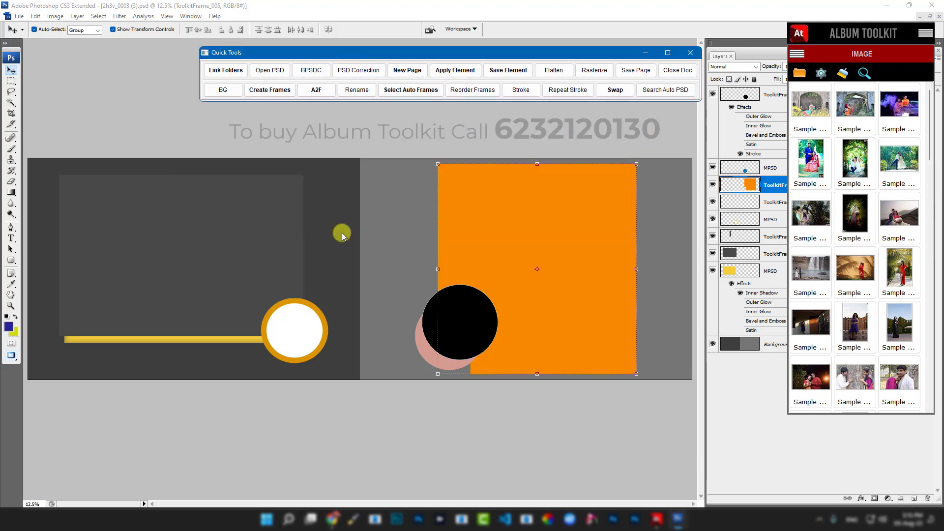
click(439, 143)
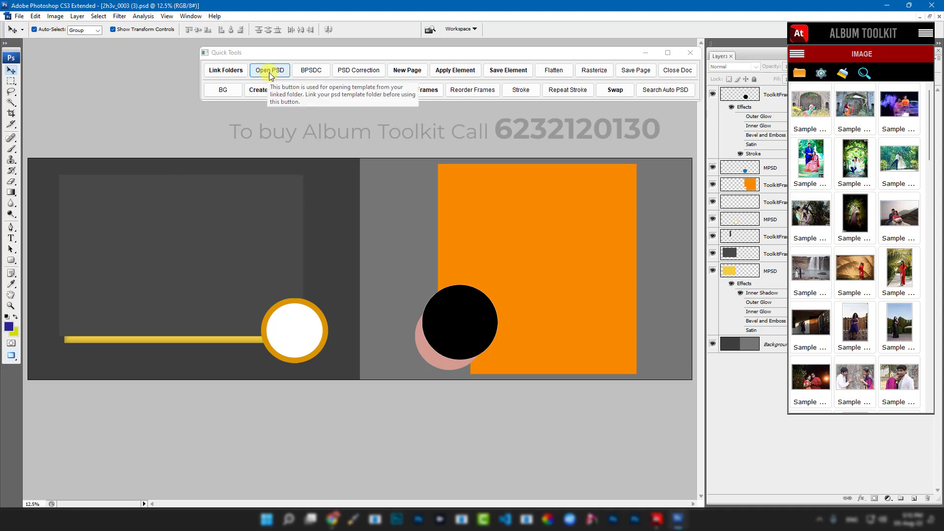
Step: Return to the normal templates library, collapse it and minimize the Album Toolkit
click(925, 33)
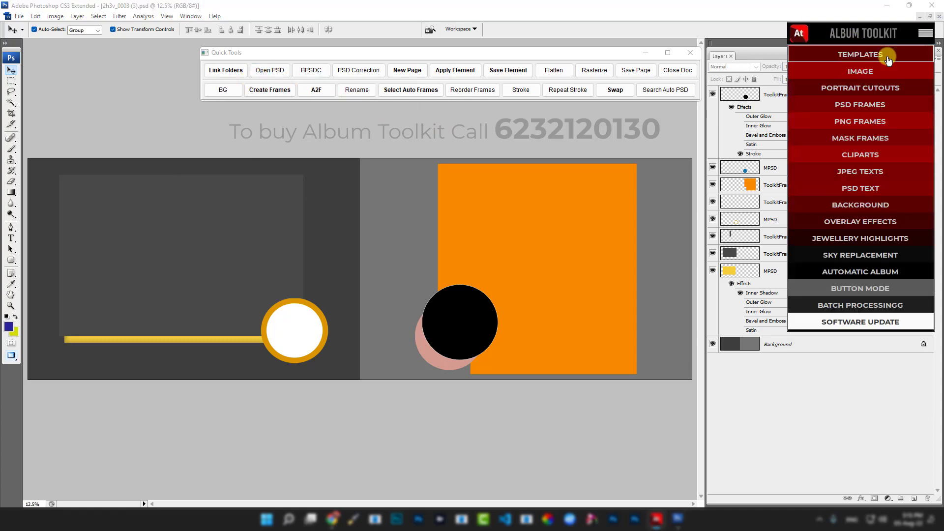
click(885, 53)
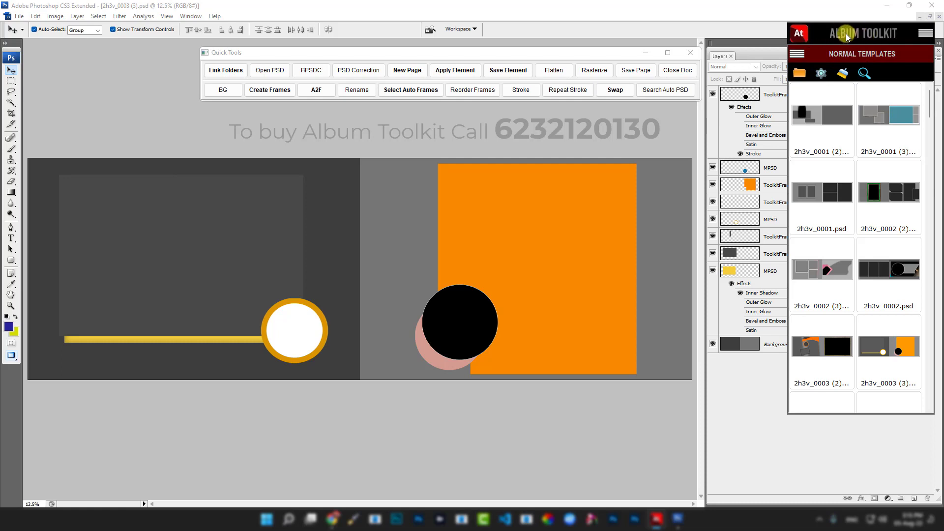
click(807, 35)
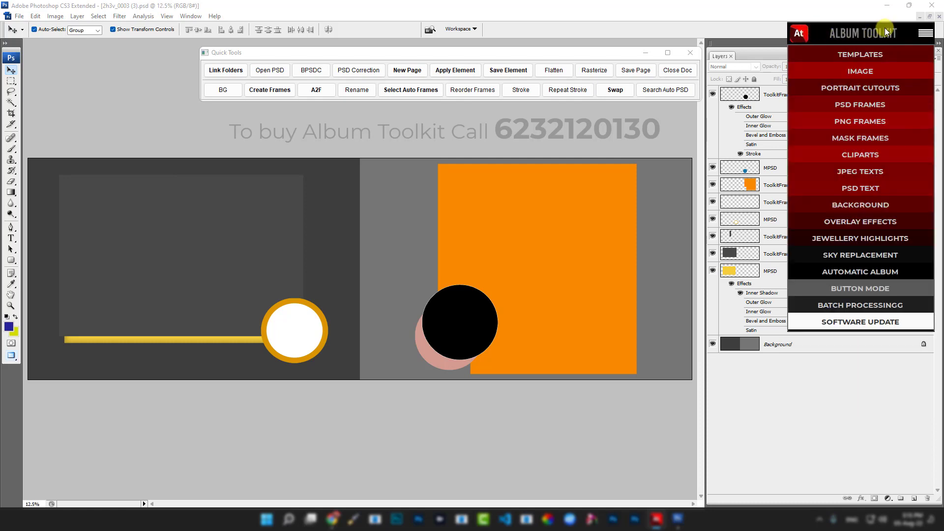
right_click(863, 30)
click(872, 38)
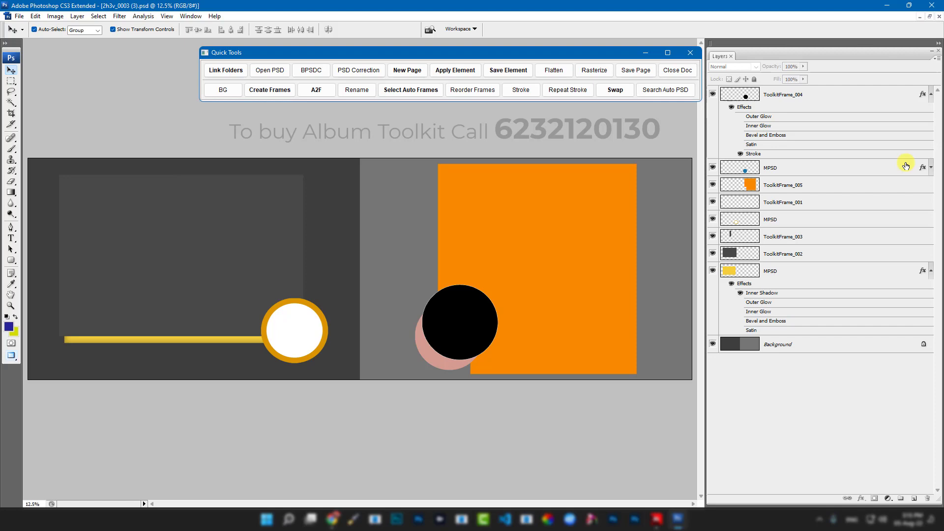
Step: Open the 0h5v_0003.psd template from the linked 0h5v folder with Open PSD
click(273, 73)
double_click(370, 90)
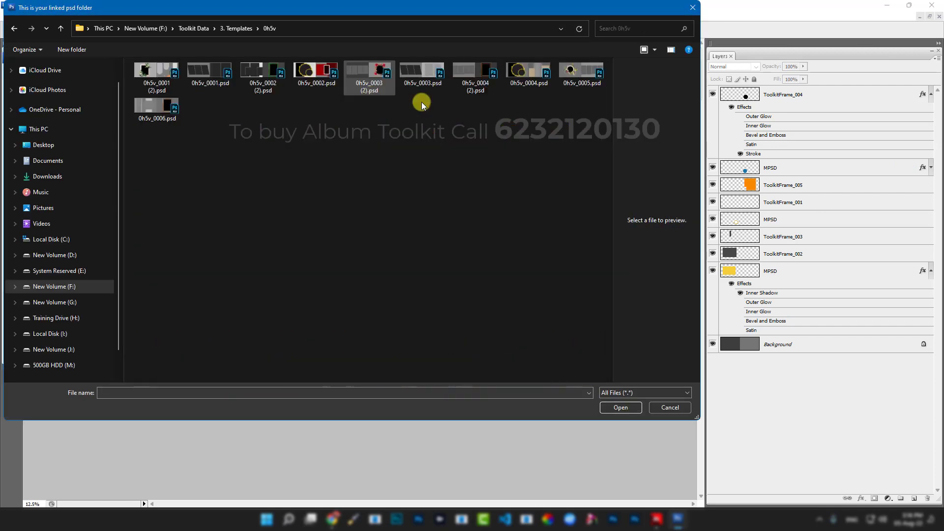
click(412, 76)
double_click(412, 76)
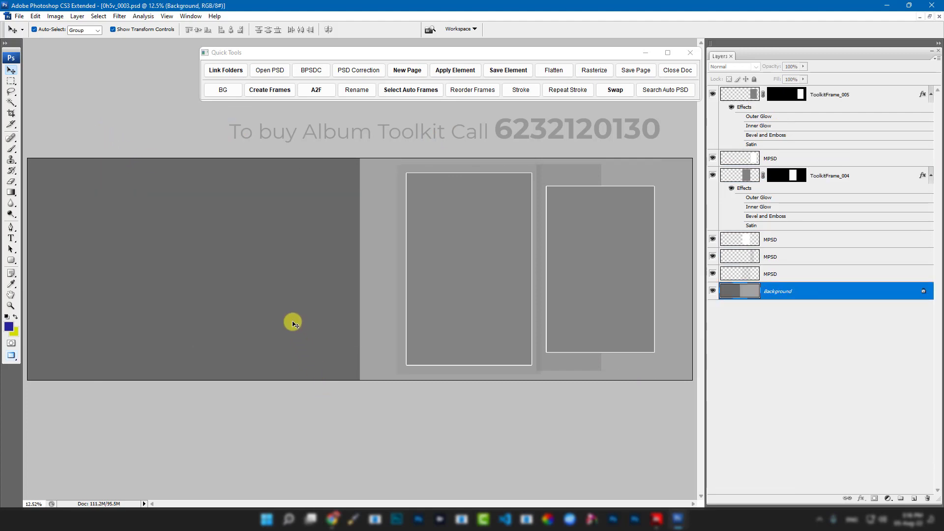
Step: Insert the PNG frame Frames (9).png with Apply Element, enlarge it and place it on the page's left half
click(455, 70)
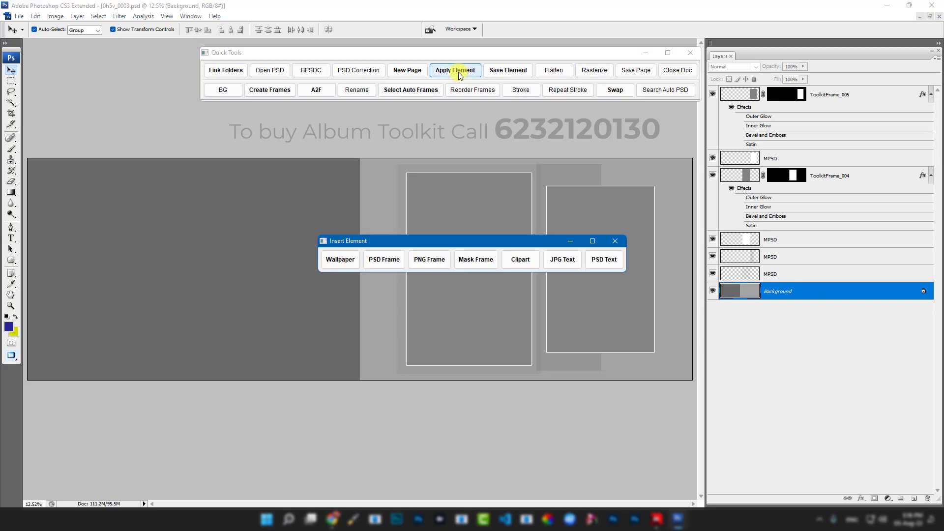
click(432, 260)
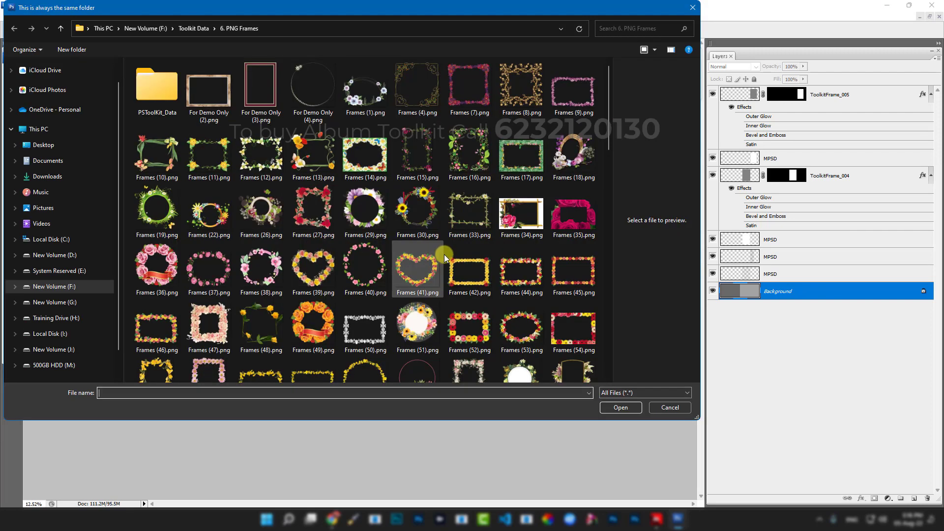
double_click(566, 95)
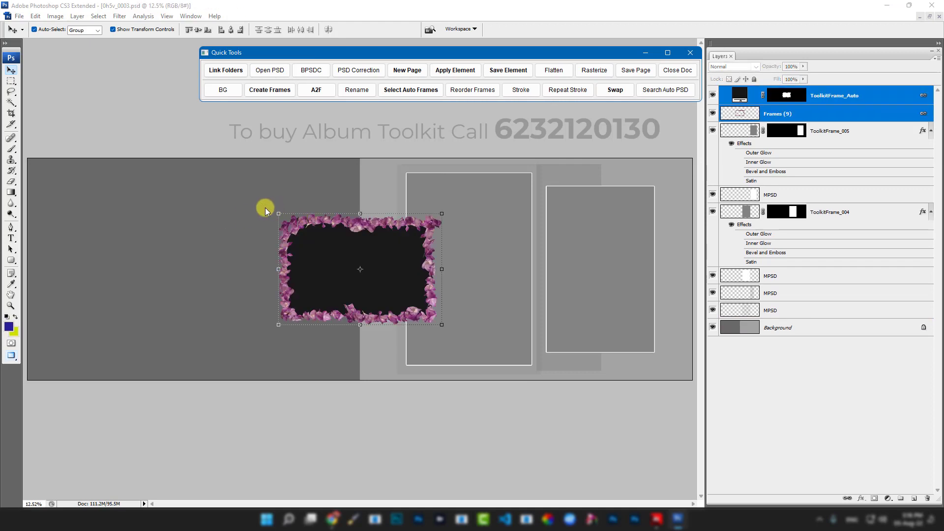
drag(260, 201, 175, 158)
drag(388, 236, 276, 253)
key(Return)
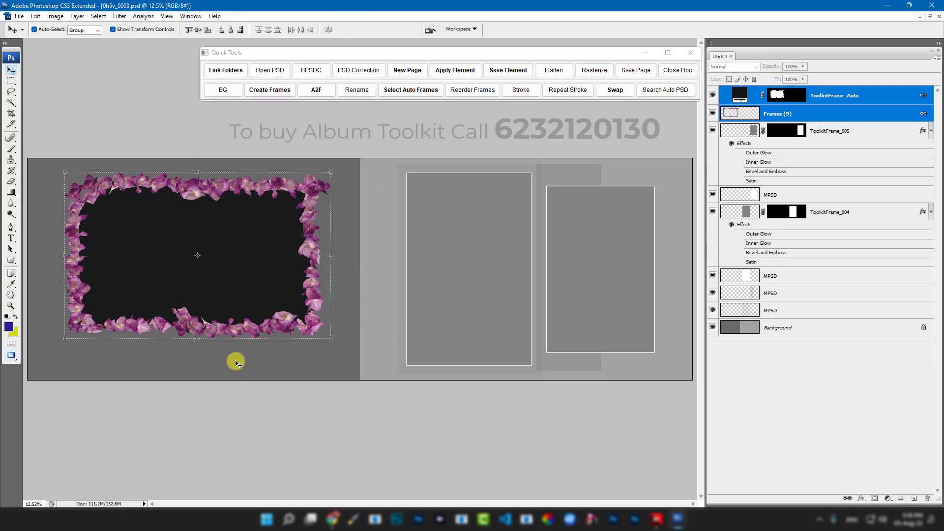
Step: Insert the clipart Cliparts (39).png with Apply Element and place the "Classical Moments..." text below the flower frame
click(456, 70)
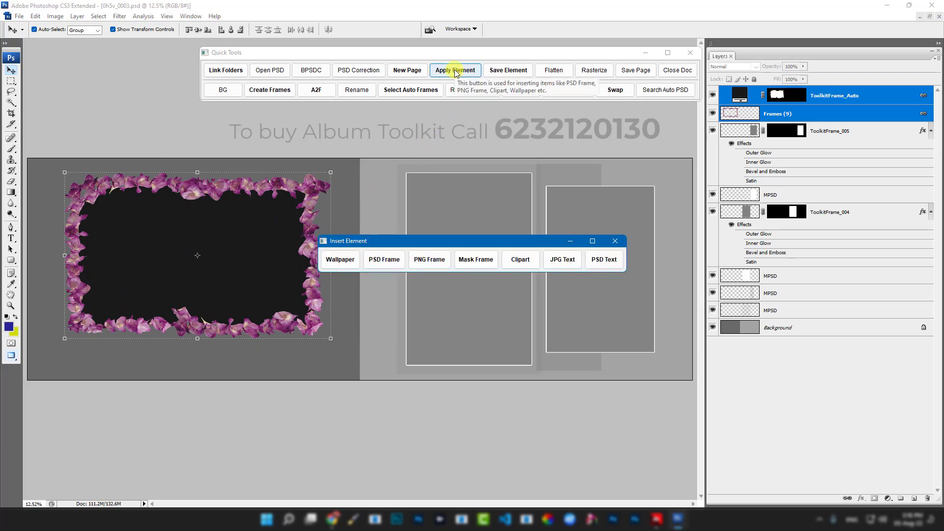
click(518, 257)
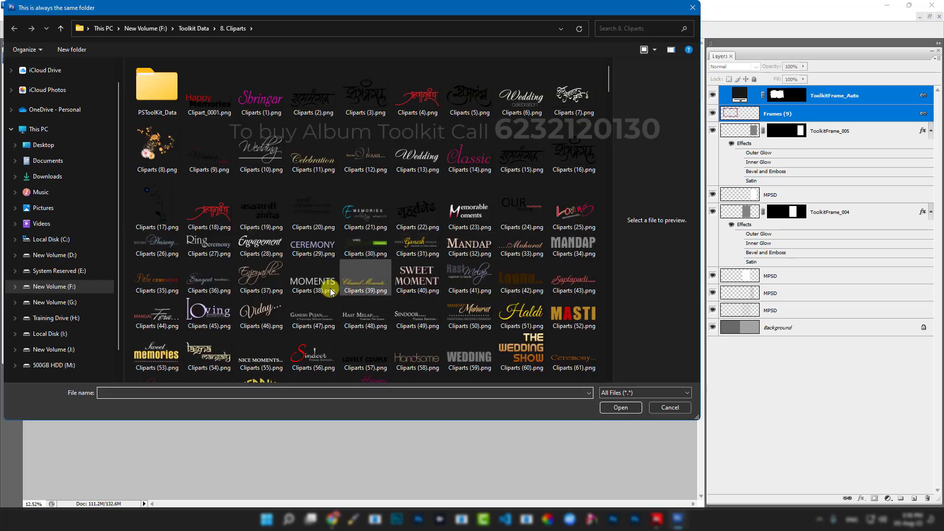
double_click(362, 279)
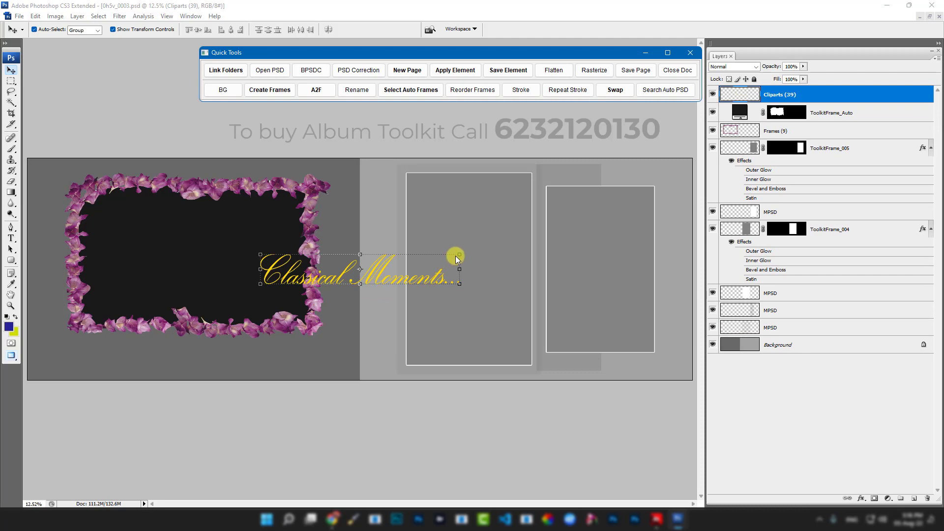
click(459, 254)
drag(415, 270, 294, 358)
key(Return)
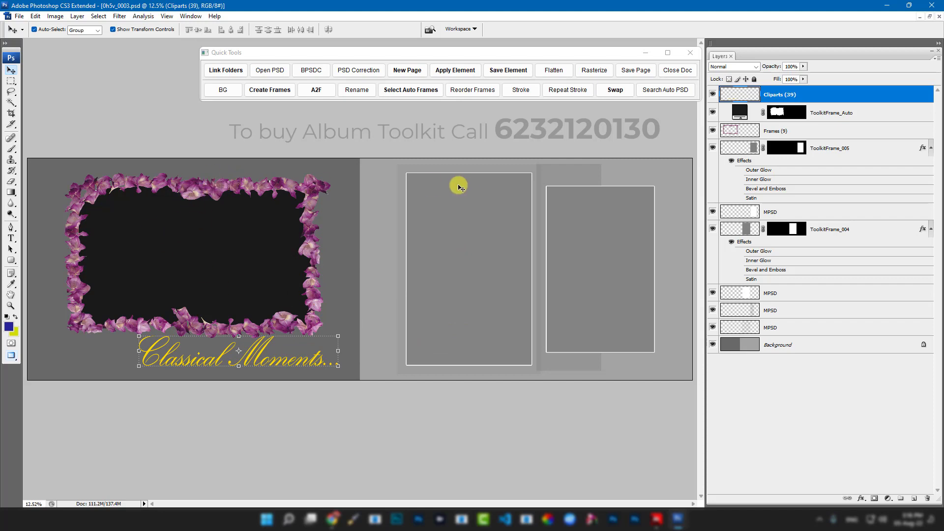
Step: Apply a dual color background with white (ffffff) on the left half and purple (b274a9), sampled from the flower frame, on the right
click(223, 90)
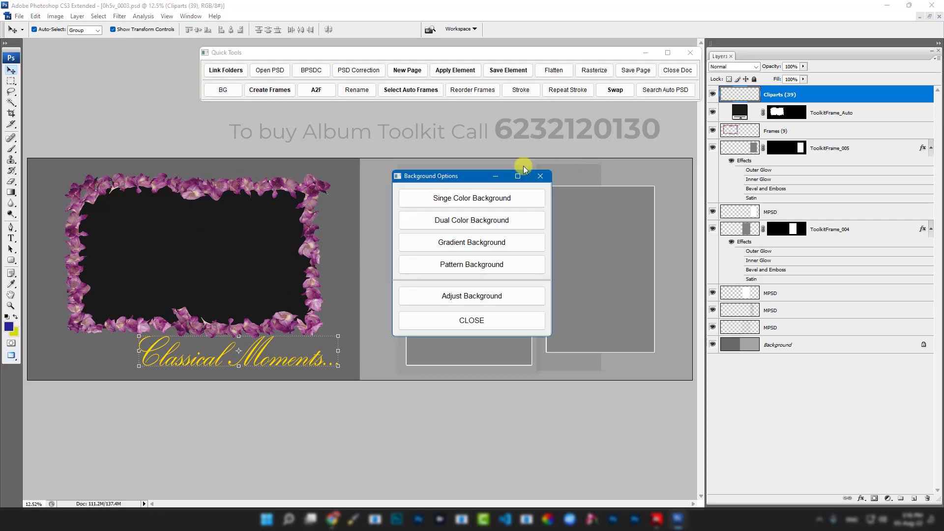
click(493, 217)
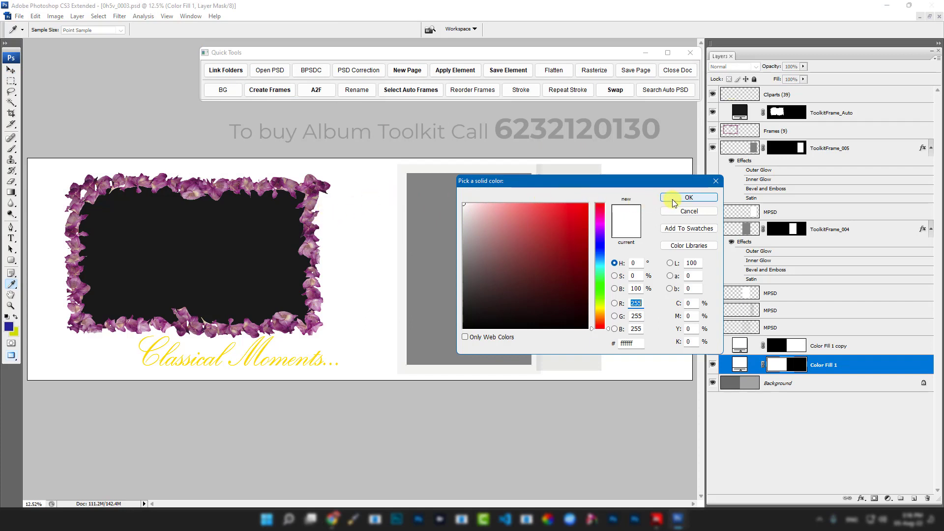
click(689, 197)
click(306, 191)
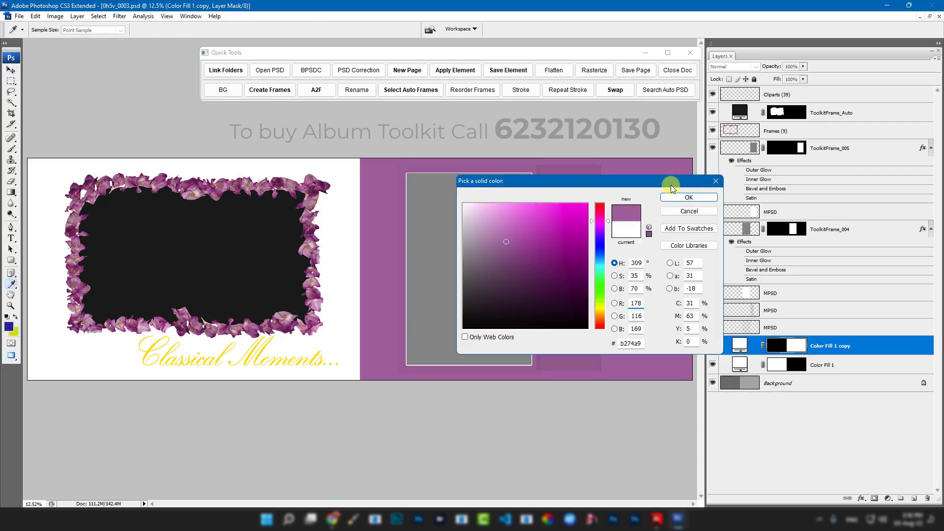
click(677, 196)
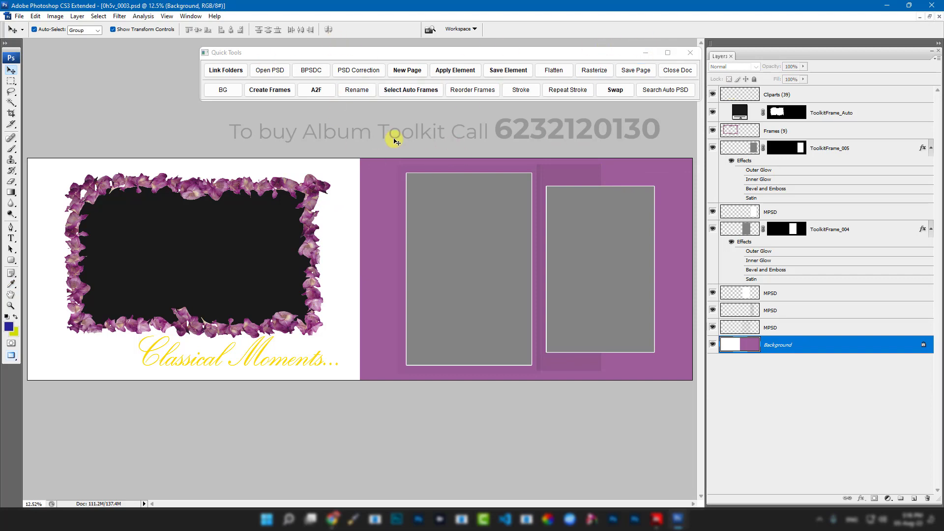
Step: Move the Quick Tools window slightly up and left, and restore the Album Toolkit with its image library showing
click(637, 70)
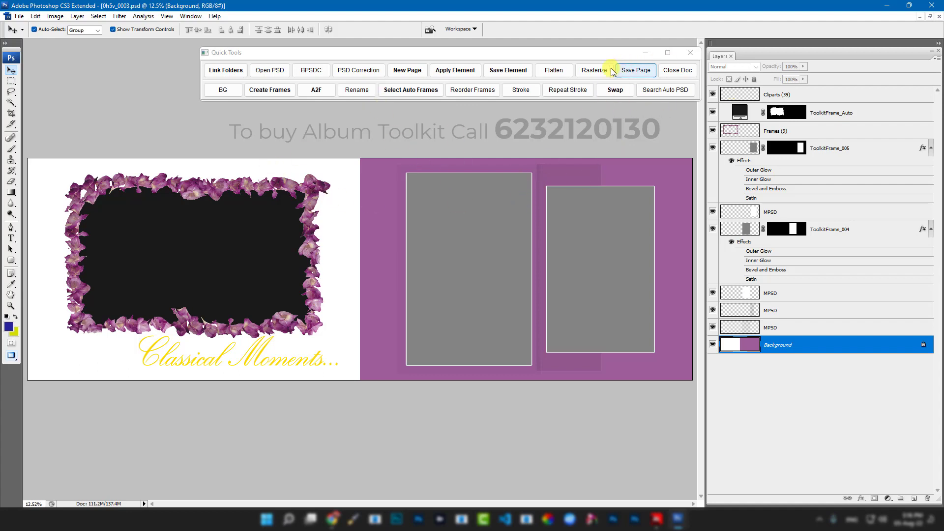
drag(608, 55, 591, 51)
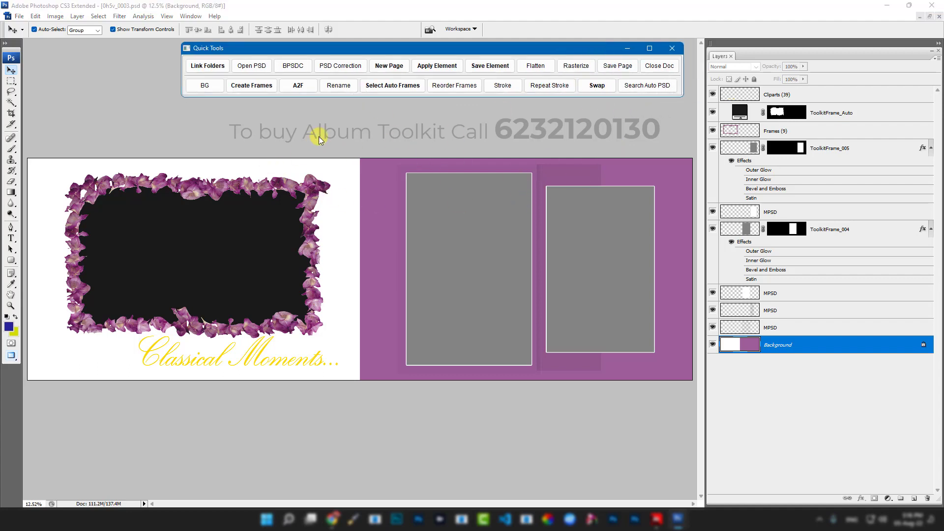
click(657, 519)
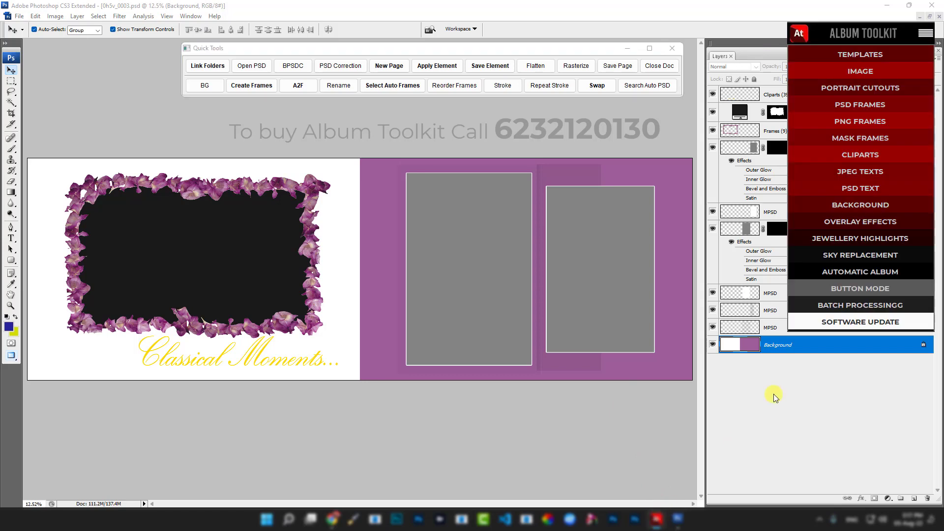
click(870, 70)
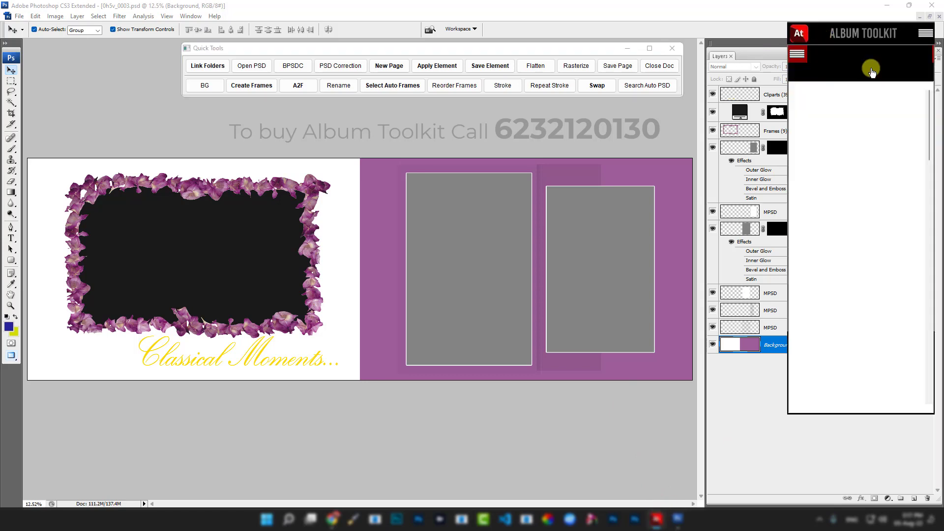
Step: Fill the flower frame and the two portrait frames with the tree-lined landscape, garden arch and dark portrait photos
click(236, 232)
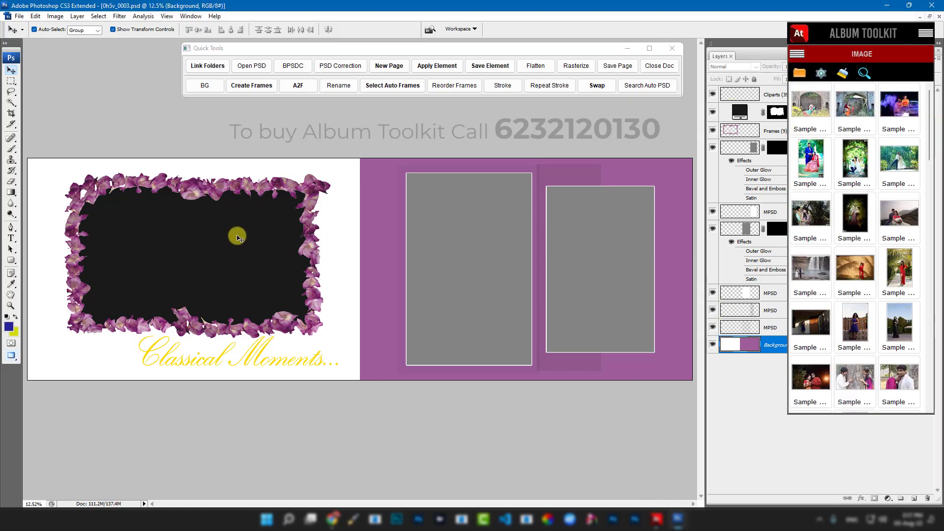
shift+click(480, 228)
shift+click(589, 230)
click(856, 219)
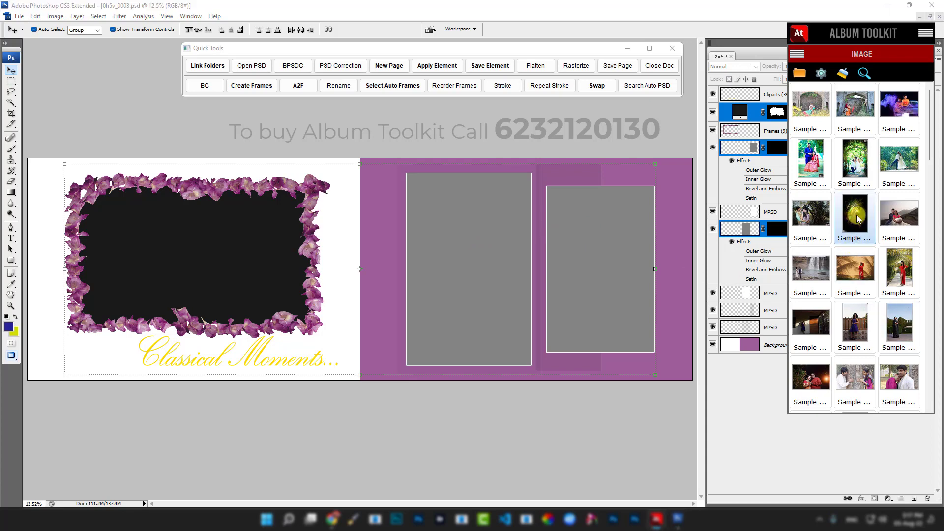
ctrl+click(855, 160)
ctrl+click(900, 164)
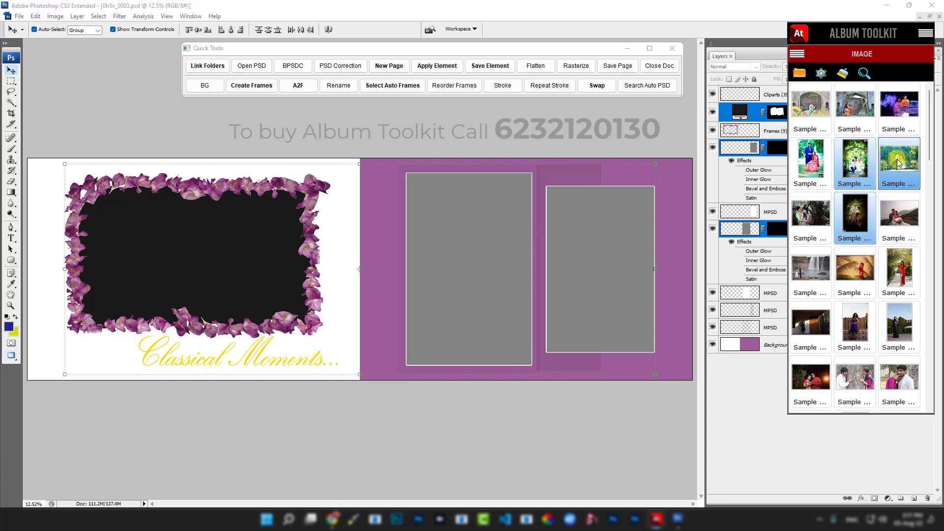
right_click(898, 164)
click(885, 180)
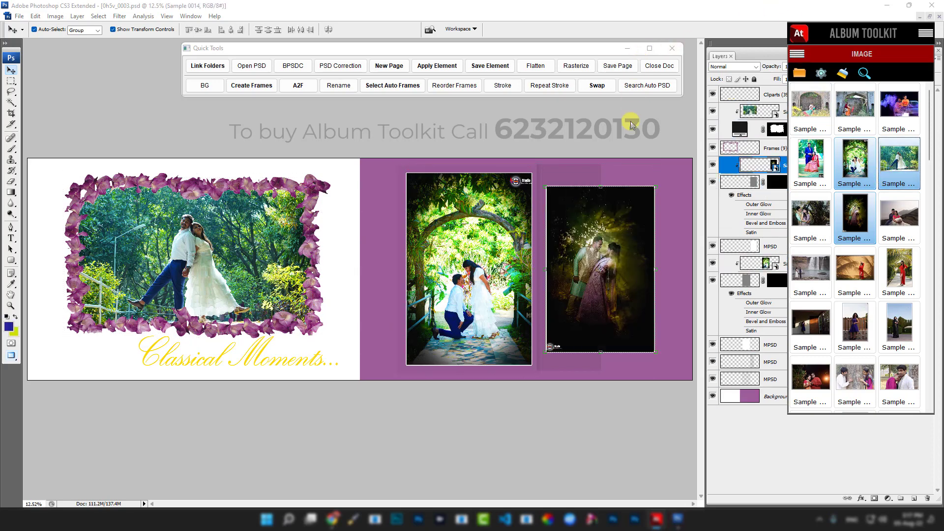
Step: Create a new desktop folder, link it as the output folder, and save the current album page as both JPG and PSD
click(619, 69)
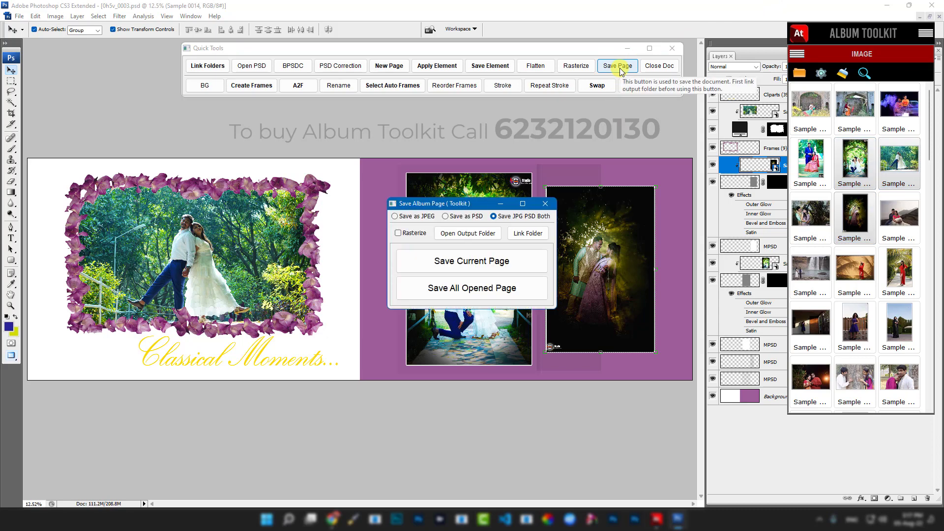
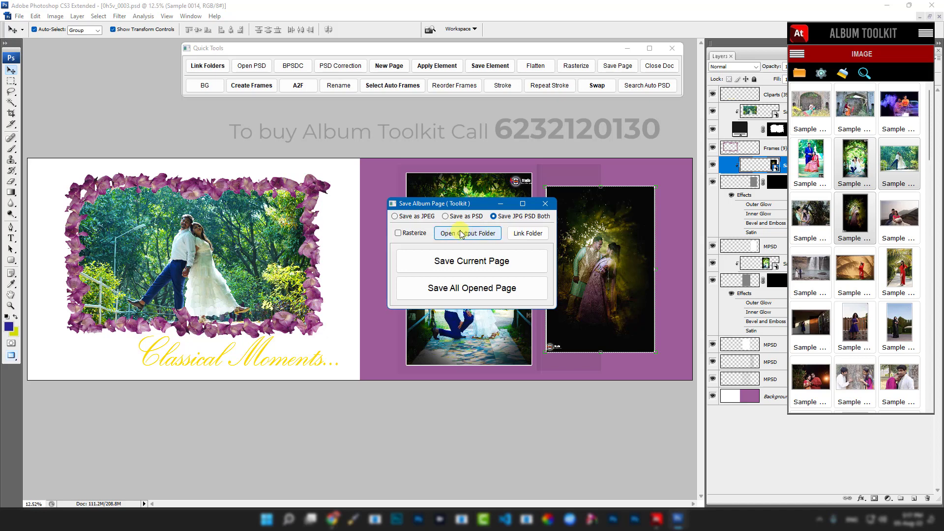
click(527, 235)
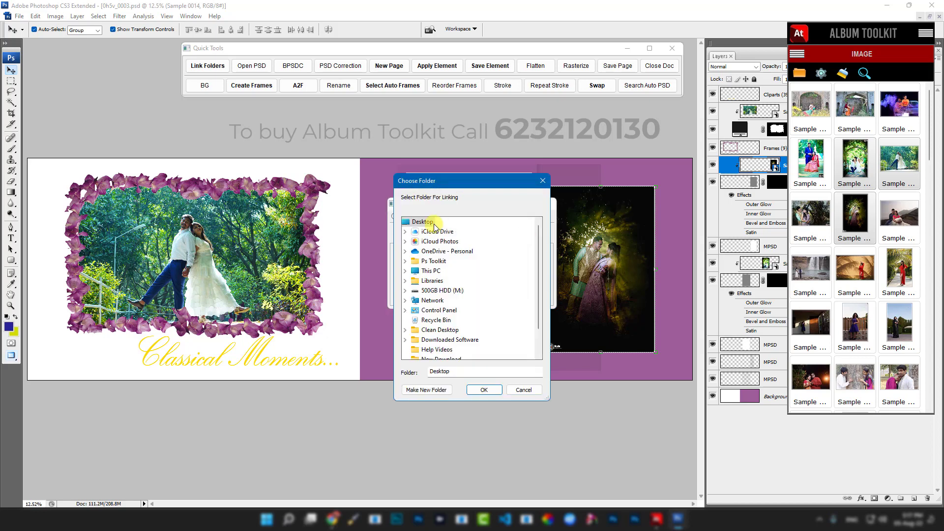
click(426, 390)
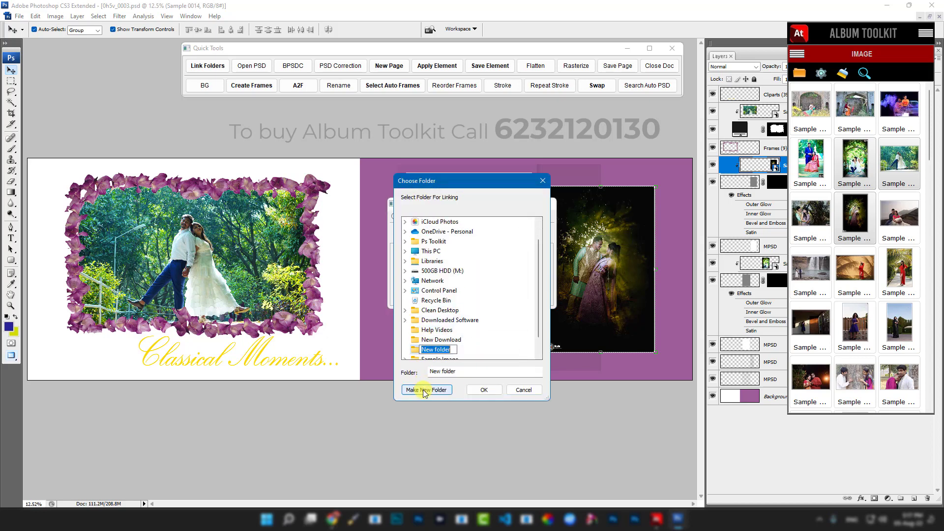
text(mohit)
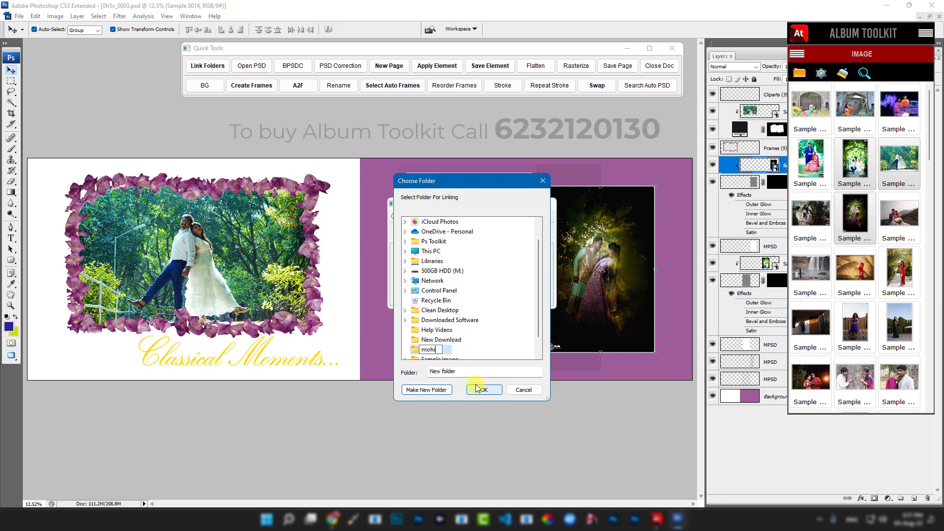
key(Return)
click(482, 390)
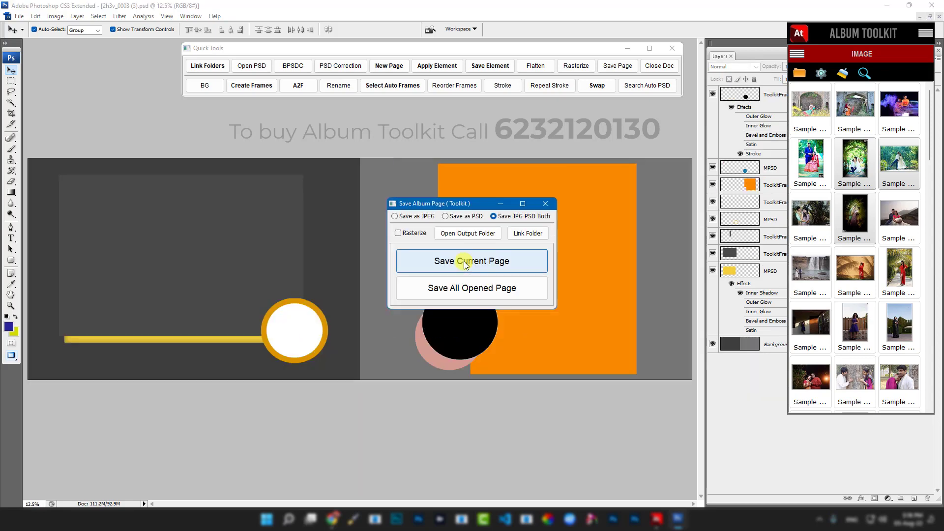
click(547, 205)
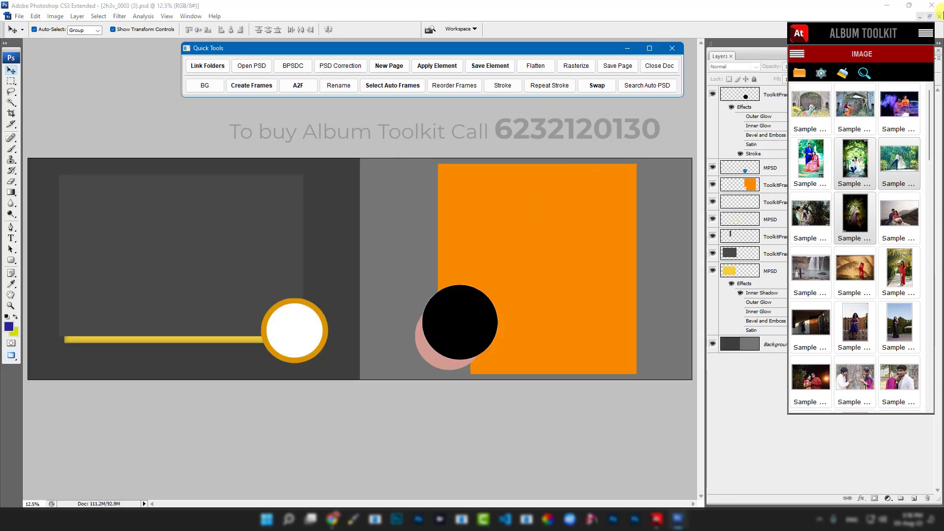
Step: Check the saved page files in the new output folder's JPEG PSD BOTH subfolder on the desktop, shown as extra large icons
click(888, 5)
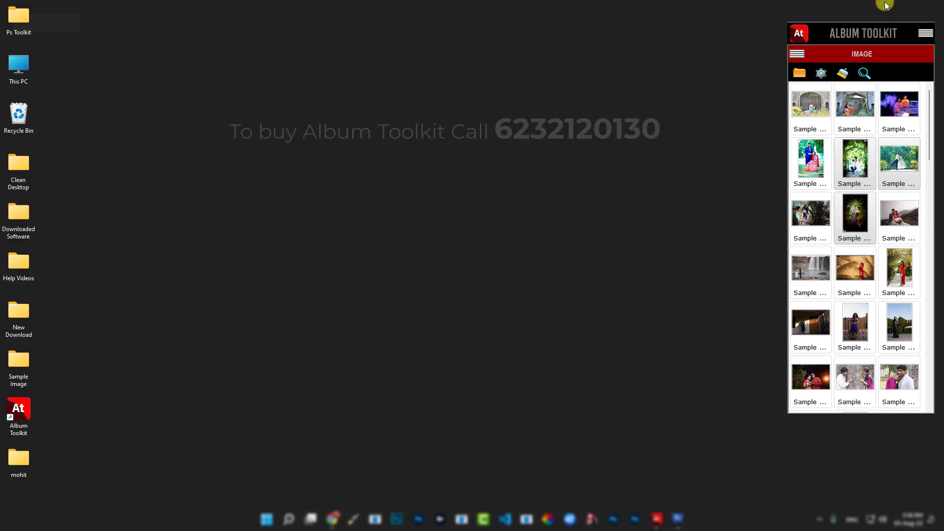
double_click(34, 455)
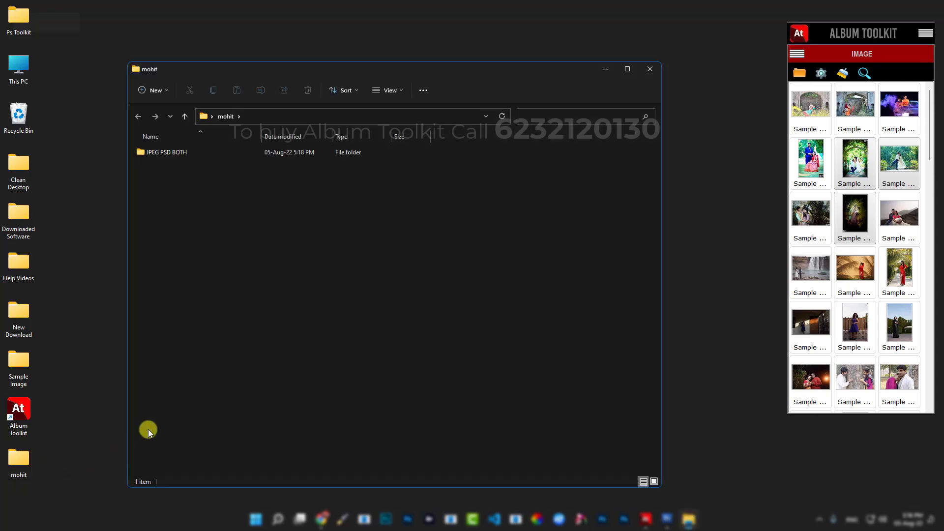
double_click(181, 153)
right_click(235, 191)
mouse_move(256, 195)
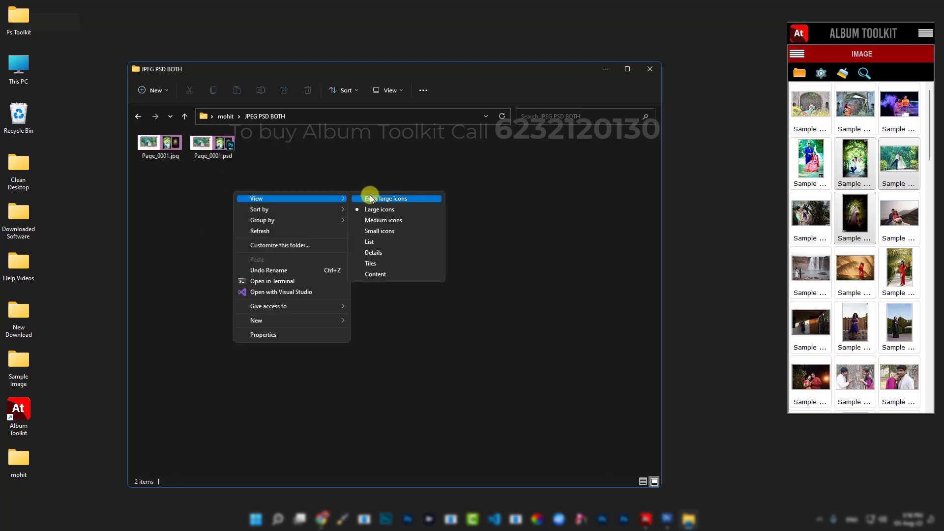
click(374, 196)
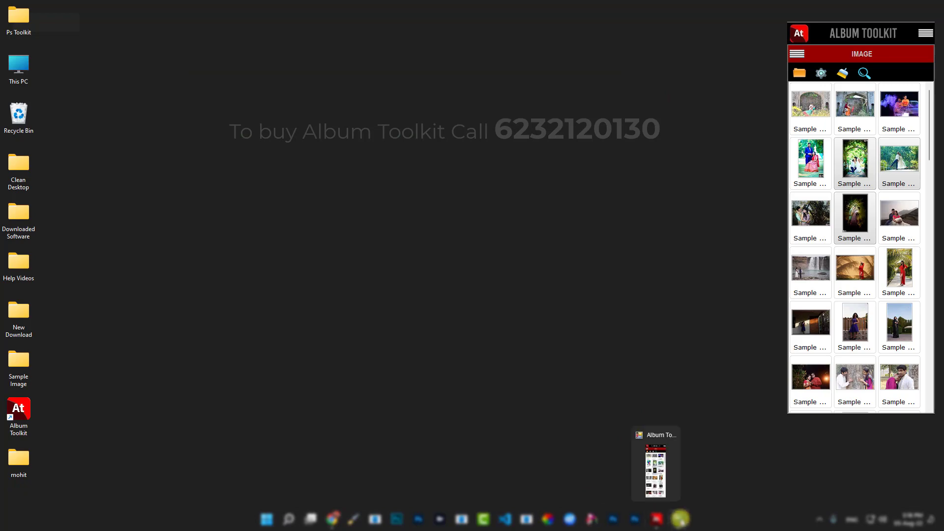
Step: Return to Photoshop and close all opened documents with Close Doc
click(678, 519)
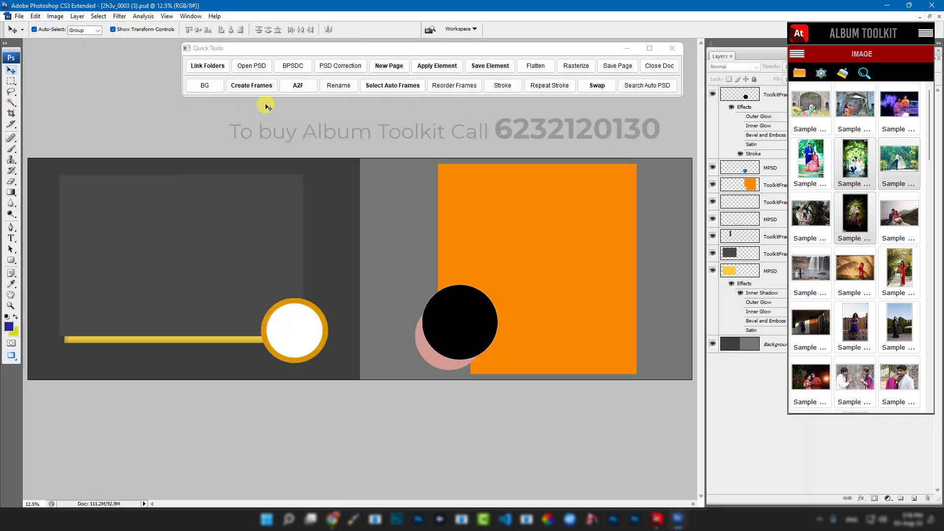
click(660, 69)
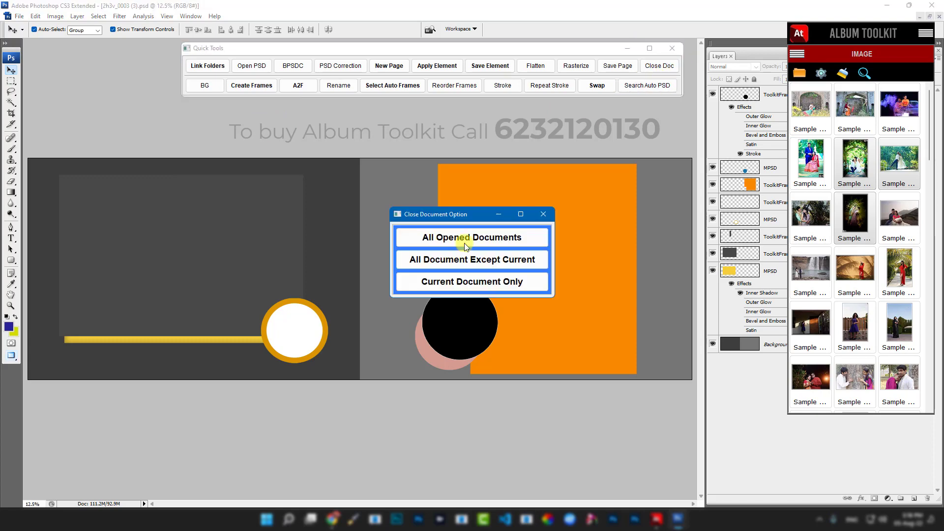
click(480, 237)
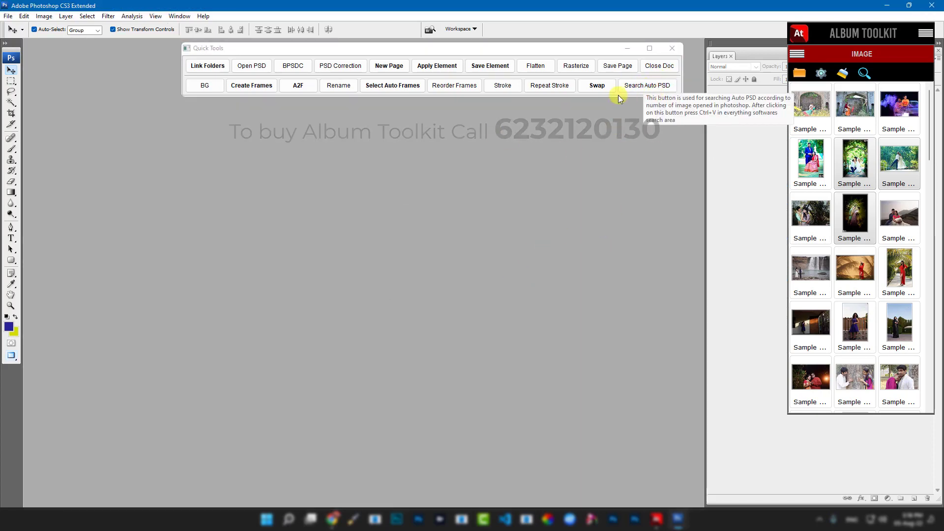
Step: Open the first two sample photos from the Album Toolkit's image library in Photoshop
click(828, 116)
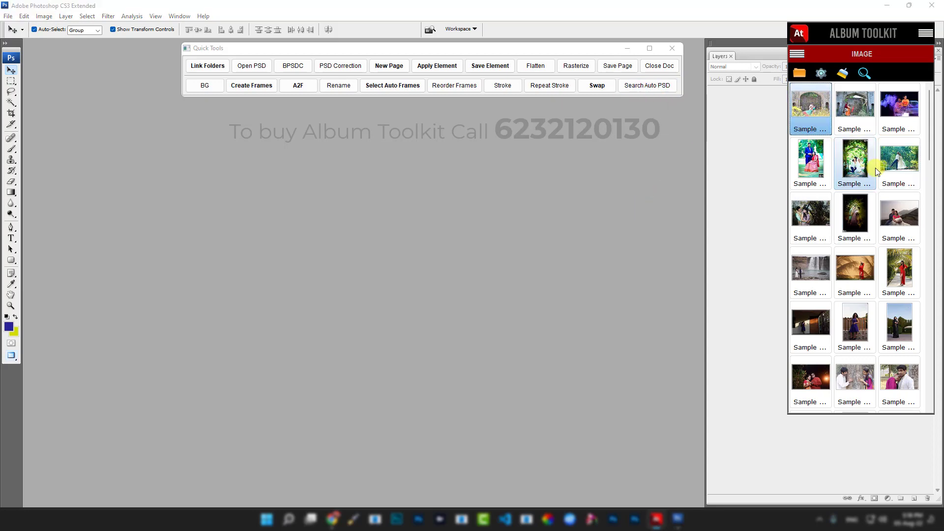
ctrl+click(858, 110)
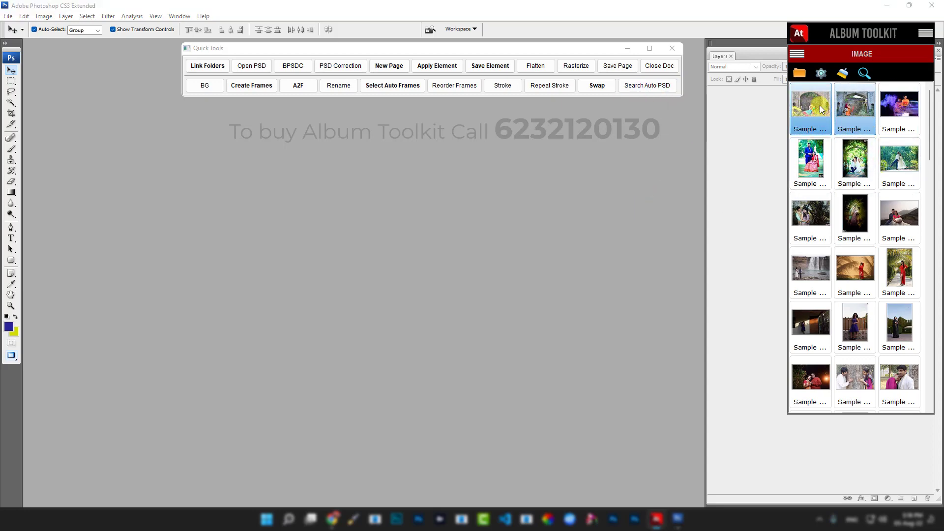
drag(822, 110, 358, 224)
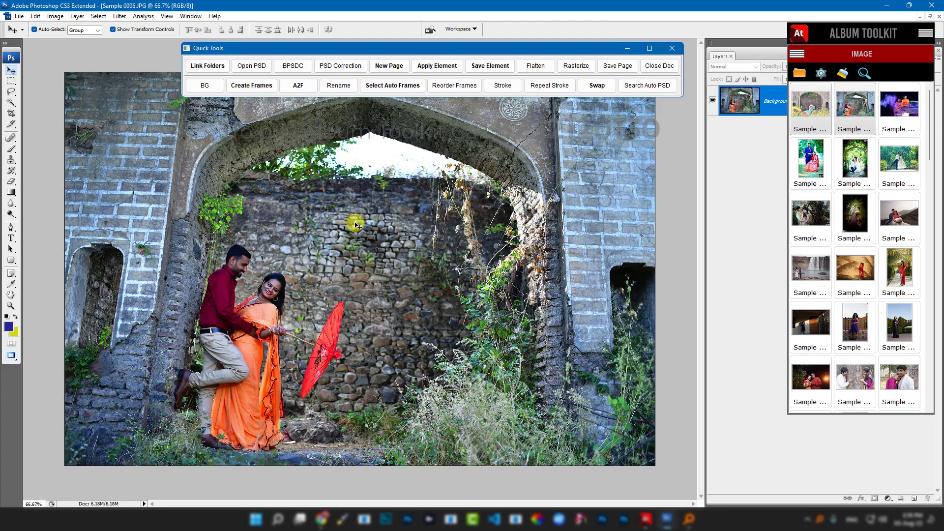
Step: Search for Auto PSD templates matching the opened photos with "2h 0v .psd" and browse the matches in Everything
click(645, 88)
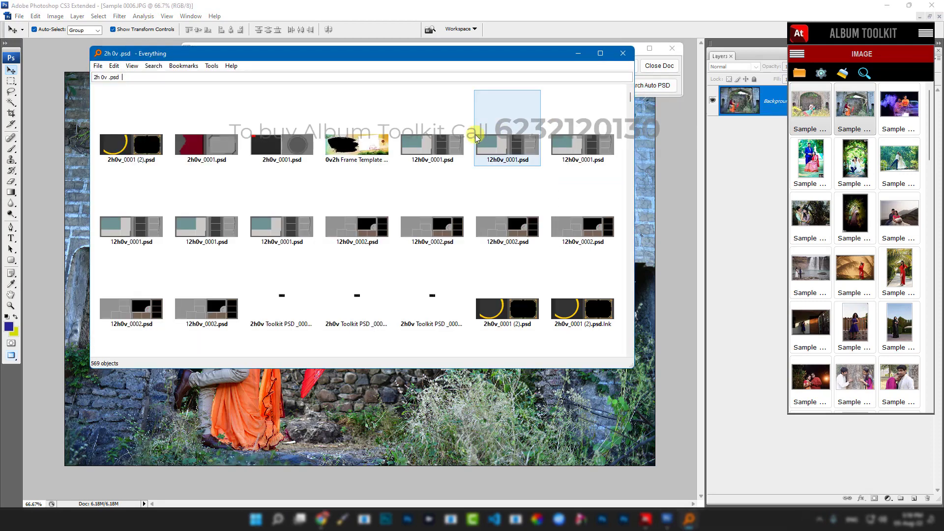
scroll(359, 221, down, 3)
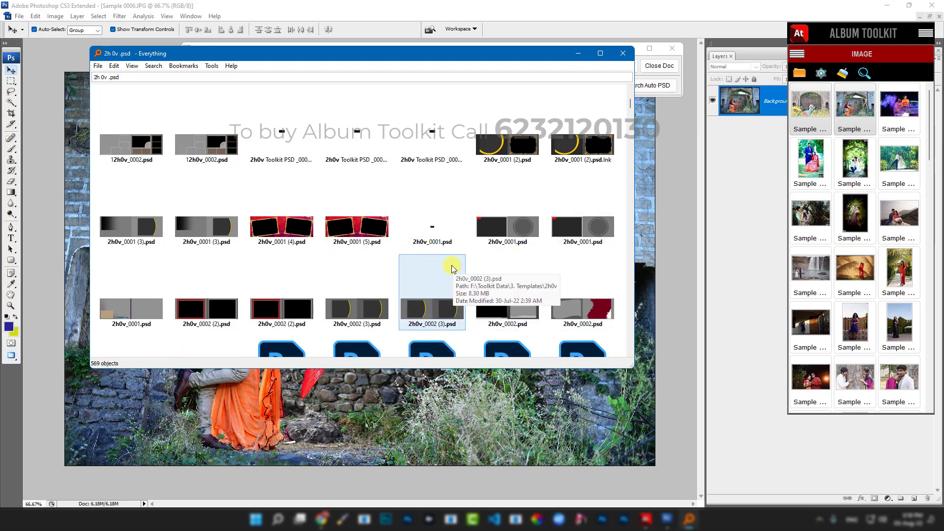
click(577, 53)
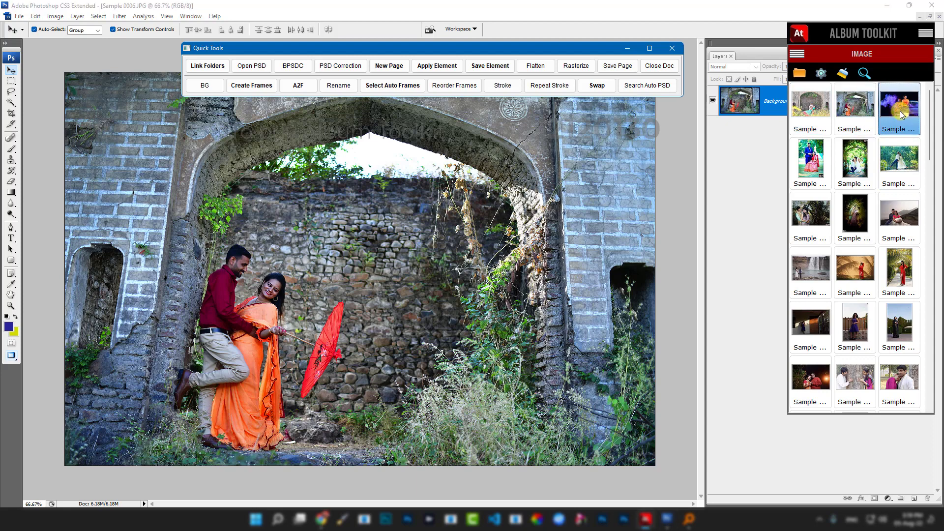
Step: Open the third to sixth sample photos from the image library alongside the ones already open
shift+click(899, 159)
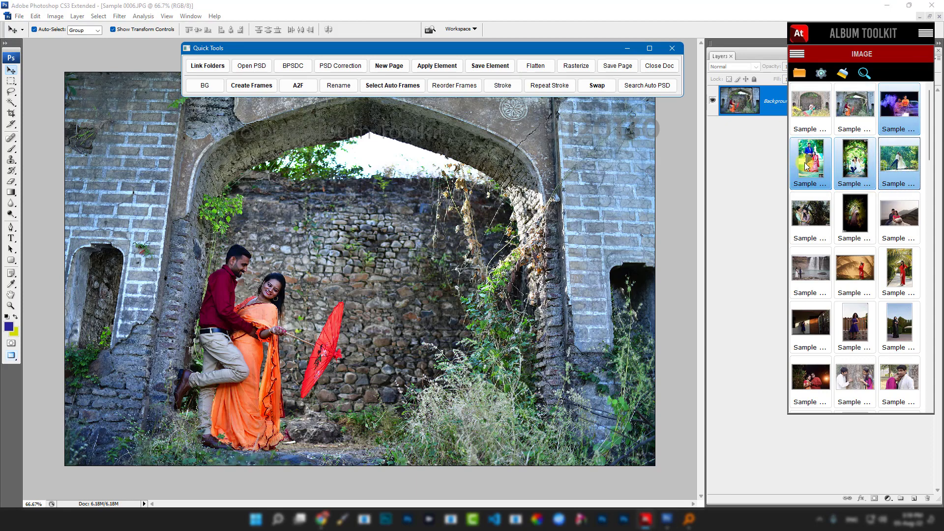
drag(811, 160, 710, 138)
drag(658, 31, 658, 31)
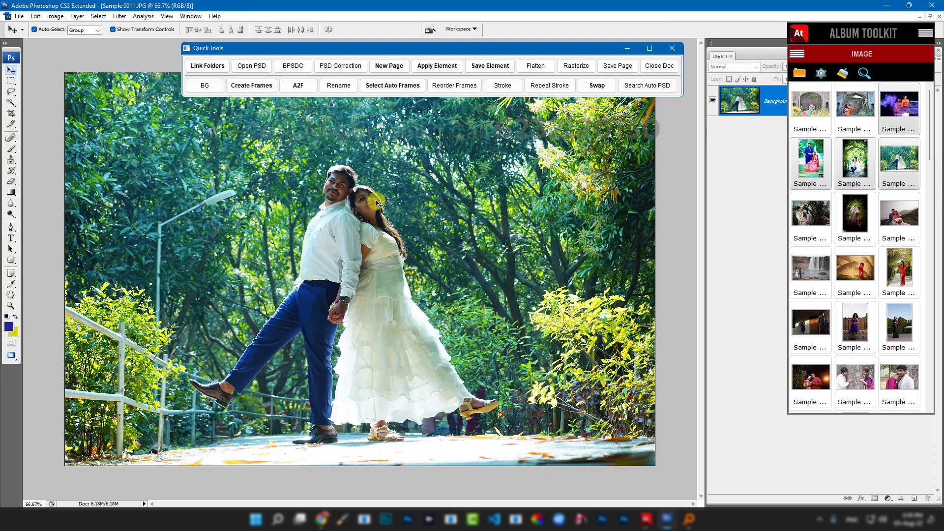
click(329, 275)
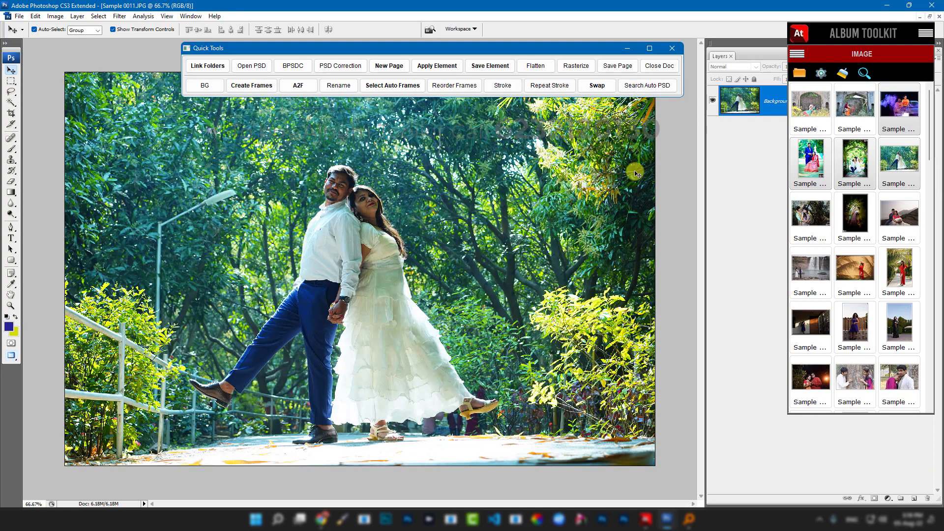
Step: Search for Auto PSD templates with "4h 2v .psd", browse the matches in Everything and close the search window
click(648, 89)
click(412, 177)
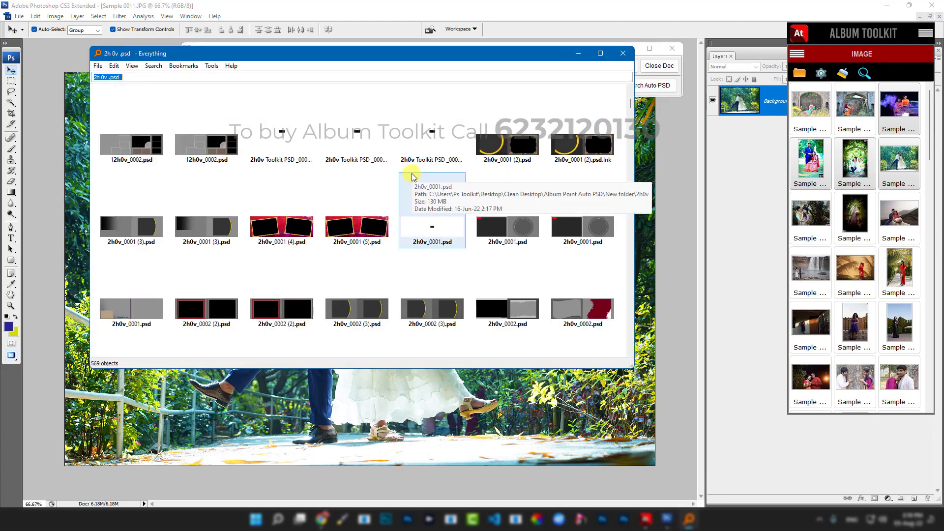
text(4h 2v .psd)
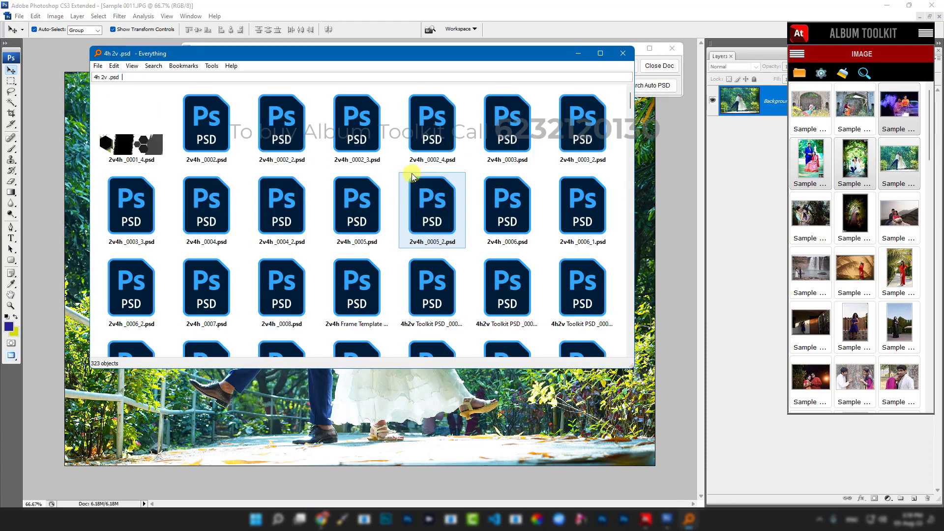
scroll(386, 202, down, 1)
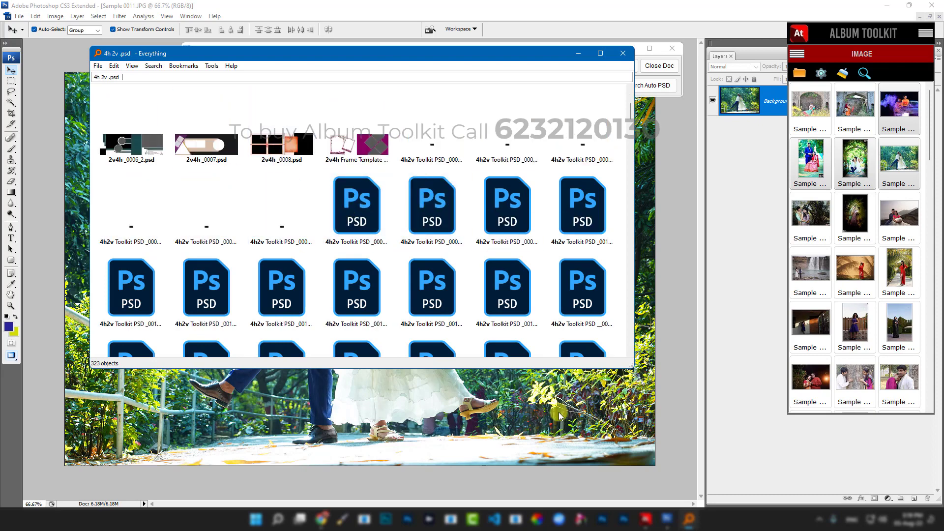
scroll(480, 257, up, 1)
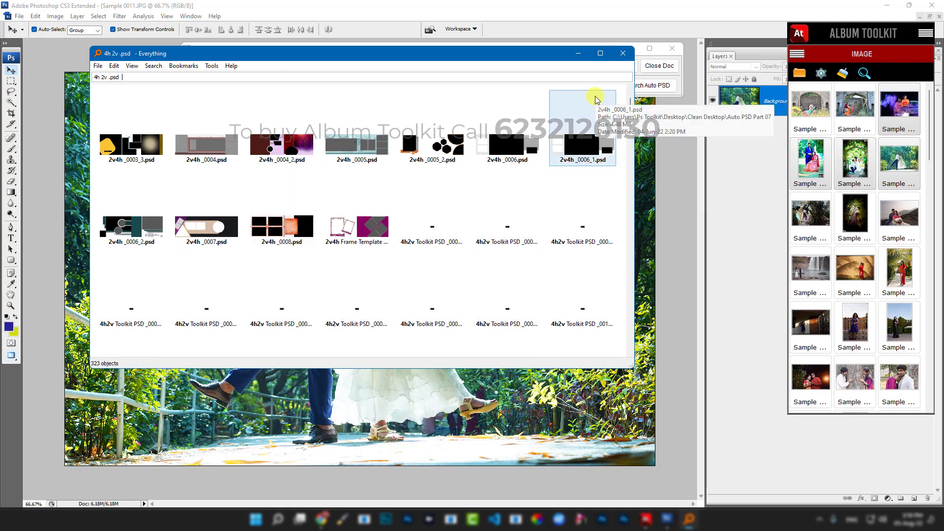
click(623, 53)
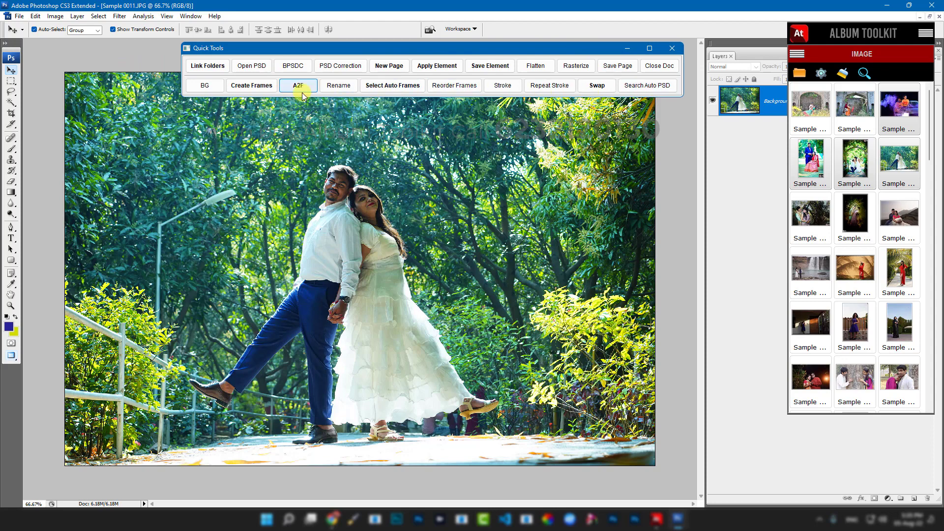
Step: Return the Album Toolkit to its main category list and move the Quick Tools window slightly left
click(802, 35)
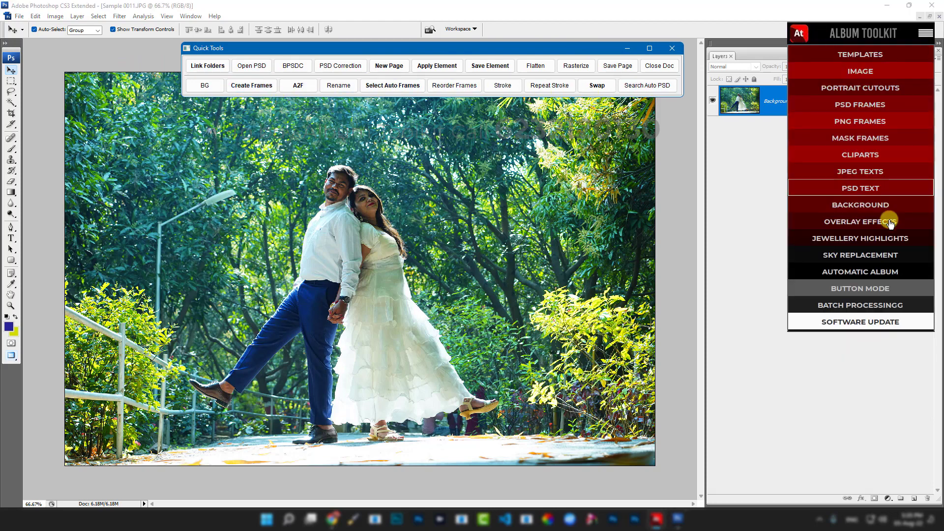
click(811, 41)
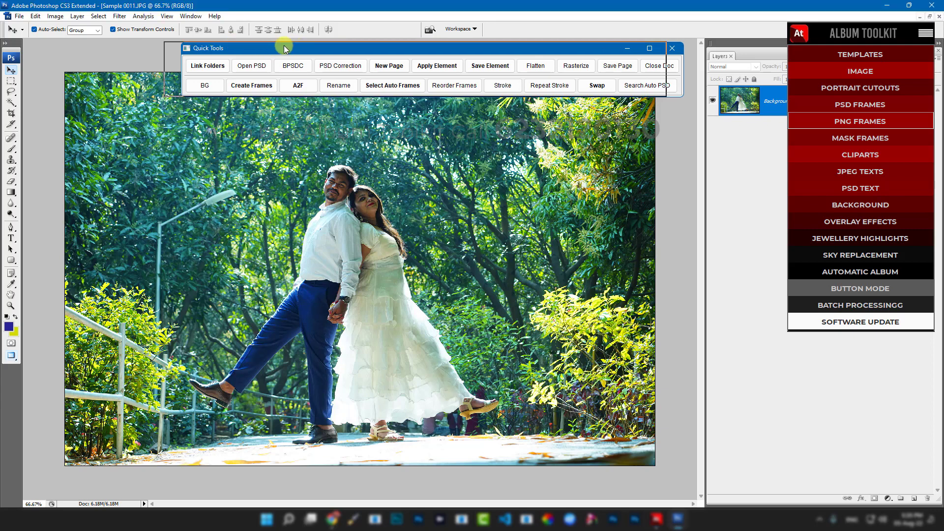
drag(302, 50, 285, 49)
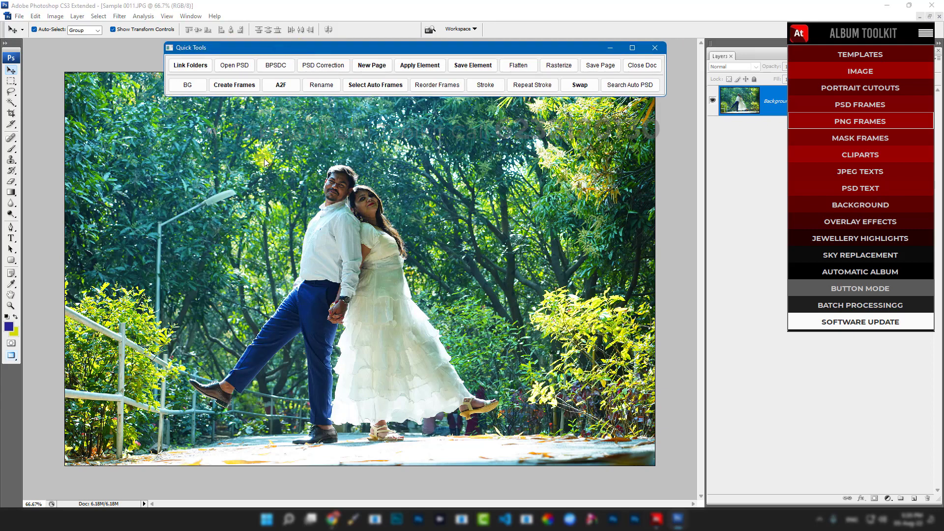
Step: Open the normal template 2h3v_0001.psd and apply the Album BG (10) image as its background
click(797, 34)
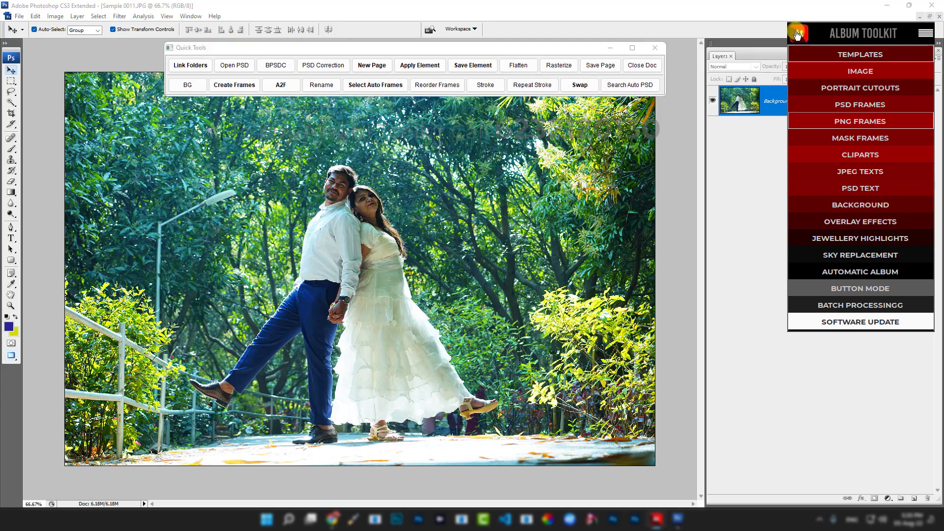
click(860, 54)
click(822, 196)
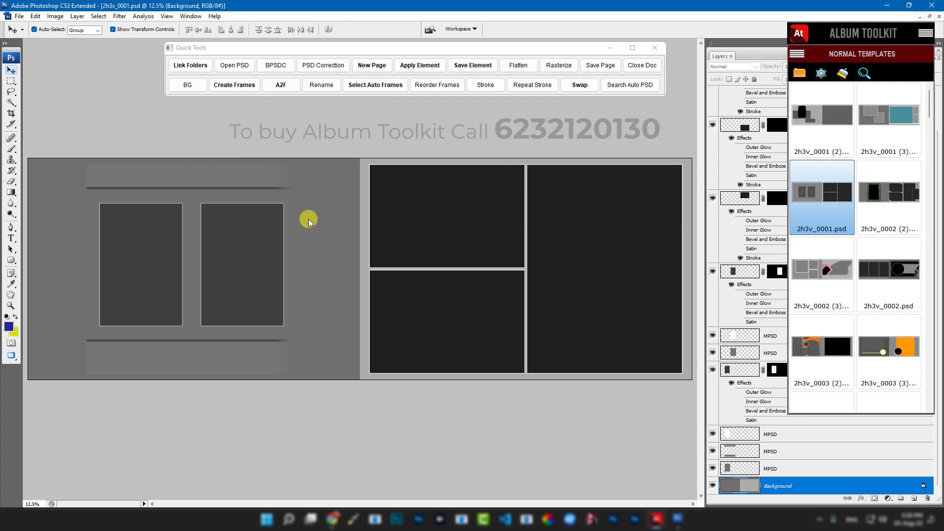
click(798, 36)
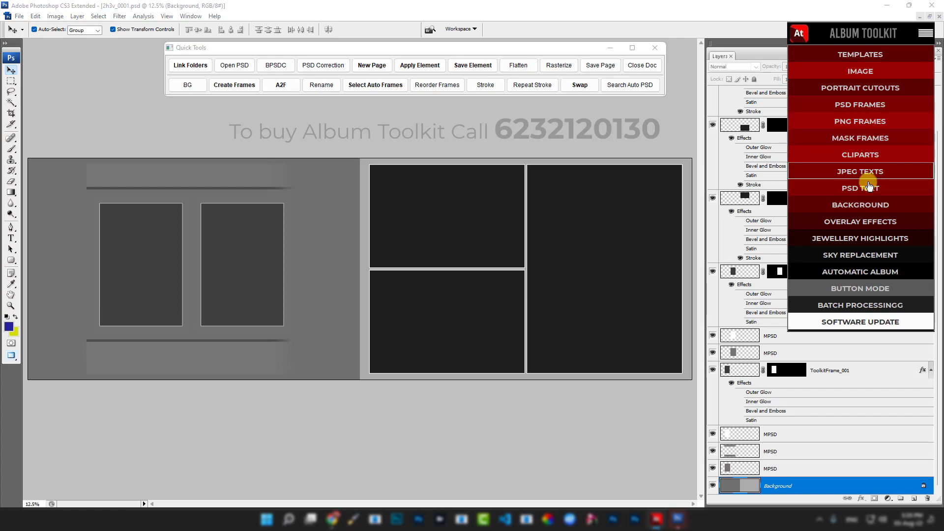
click(861, 204)
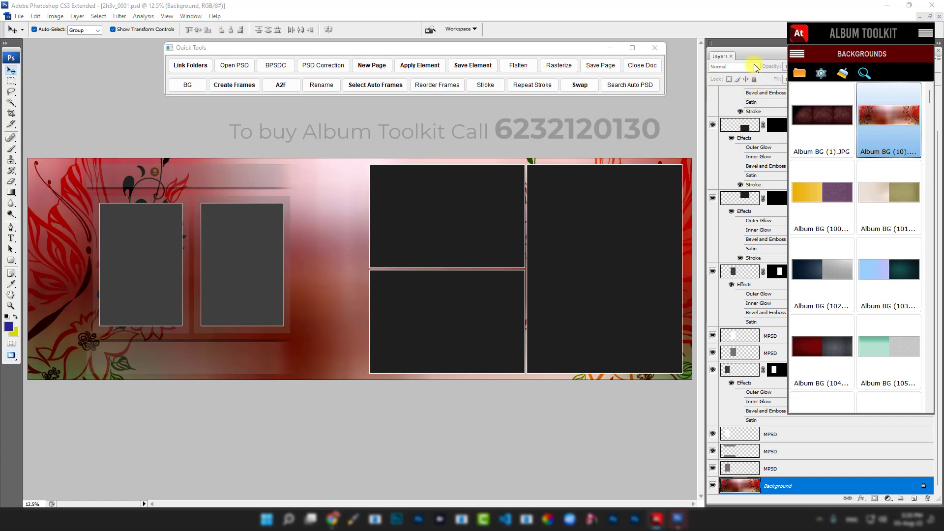
Step: Insert Cliparts (101) from the clipart library, scaled to about 71% and placed at the page's lower edge beside the second small frame
click(794, 34)
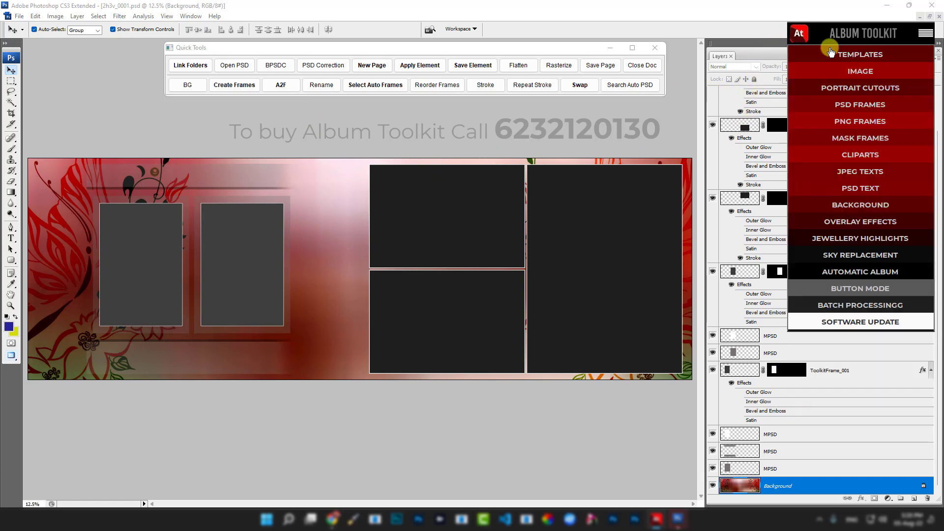
click(865, 155)
click(881, 194)
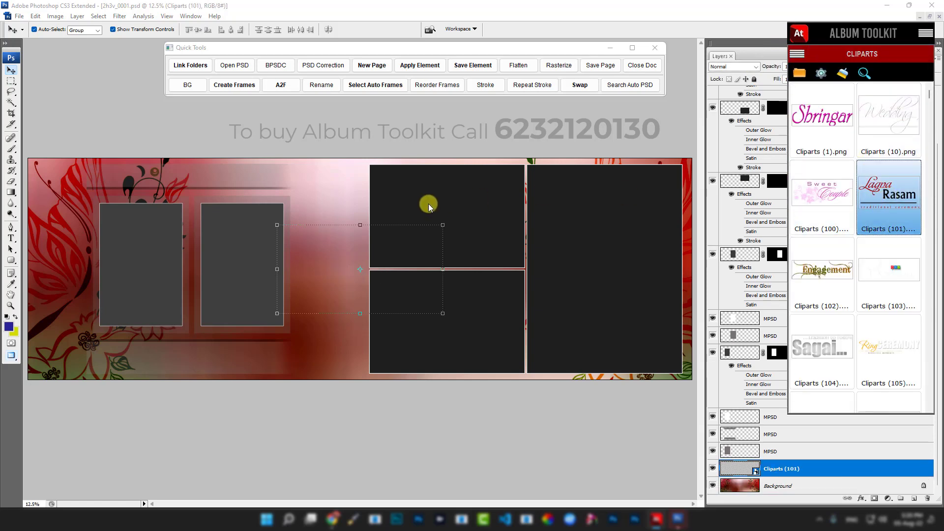
drag(447, 224, 397, 250)
drag(371, 294, 325, 354)
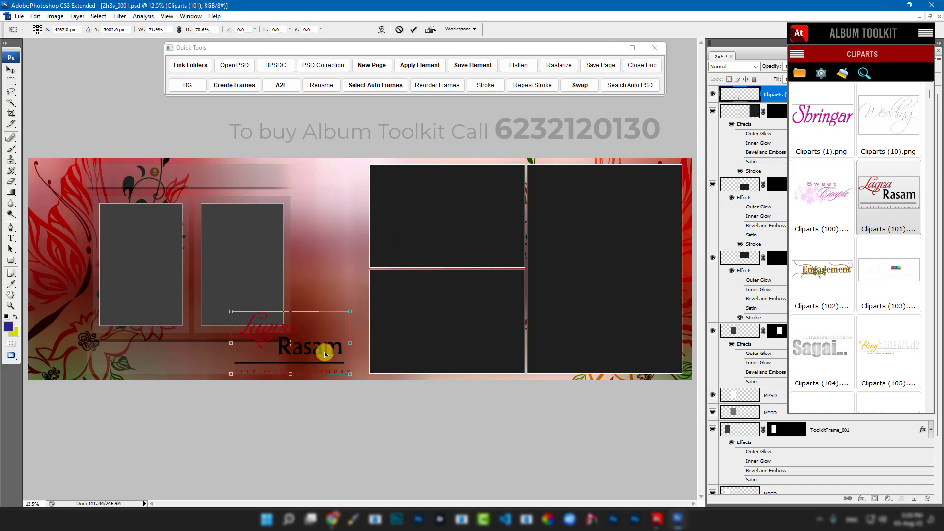
key(Return)
click(796, 53)
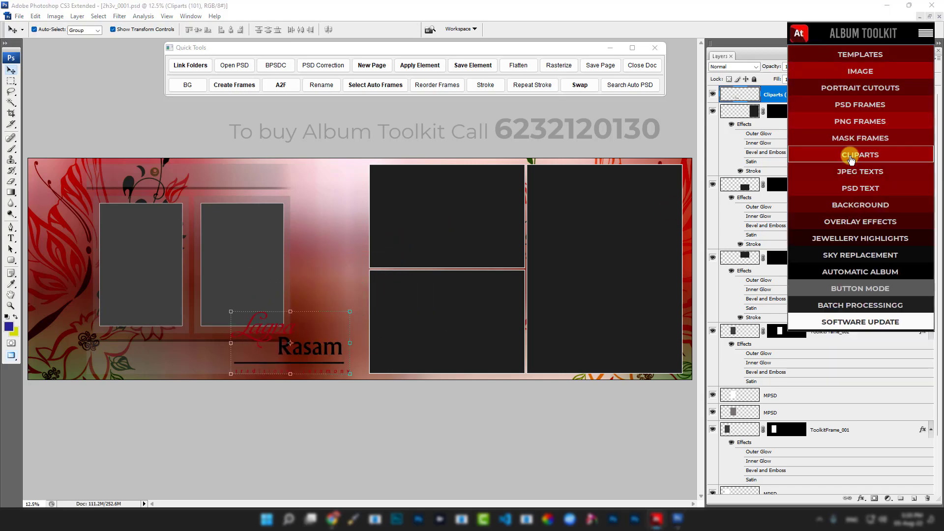
Step: Insert the clipart Cliparts (14).png into the page with the Apply Element quick tool
click(435, 67)
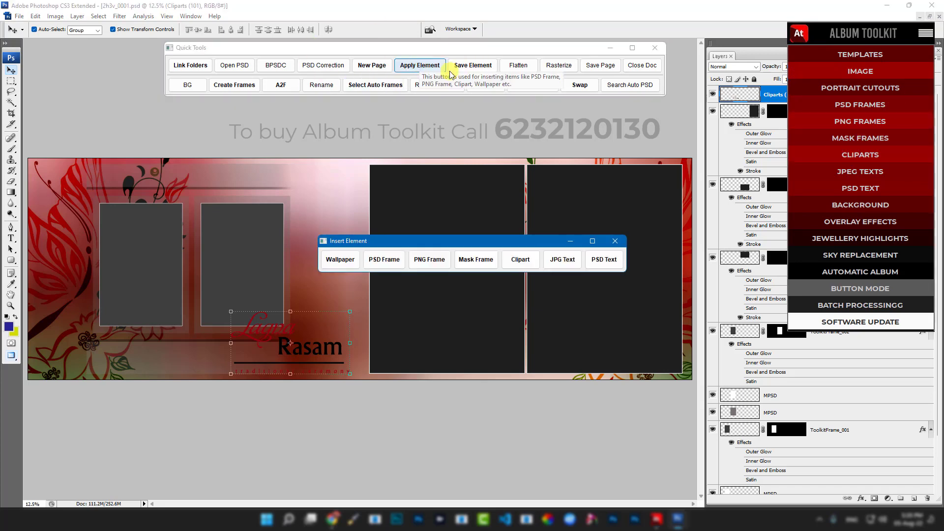
click(516, 260)
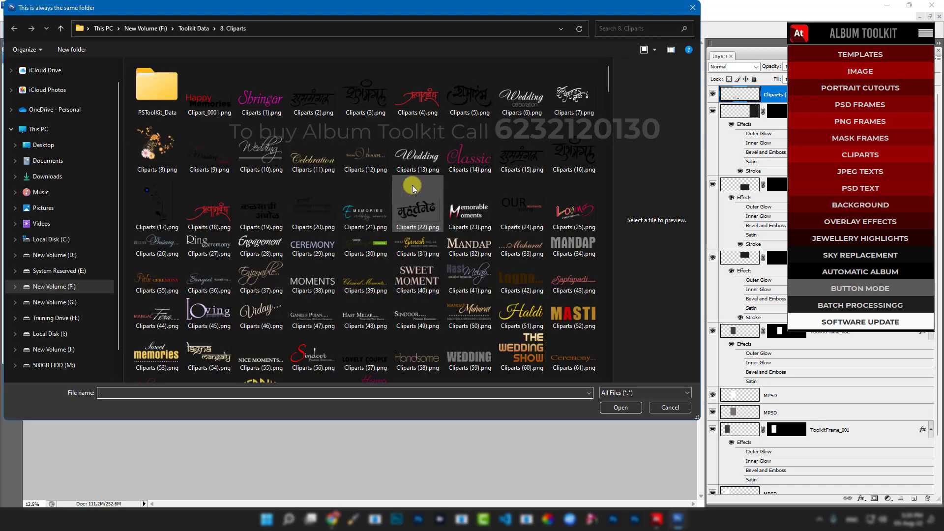
double_click(459, 161)
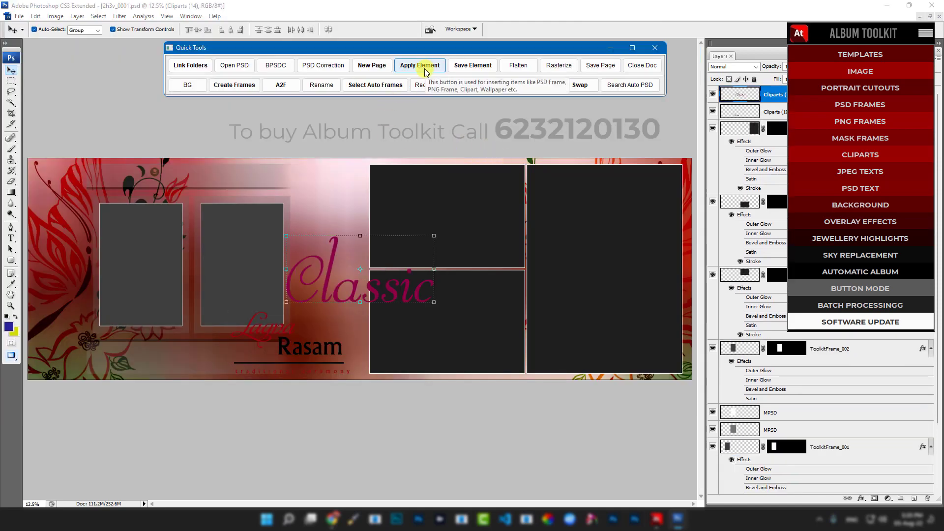
Step: Replace the page background with the wallpaper Album BG (17).JPG using the Apply Element quick tool
click(426, 70)
click(339, 253)
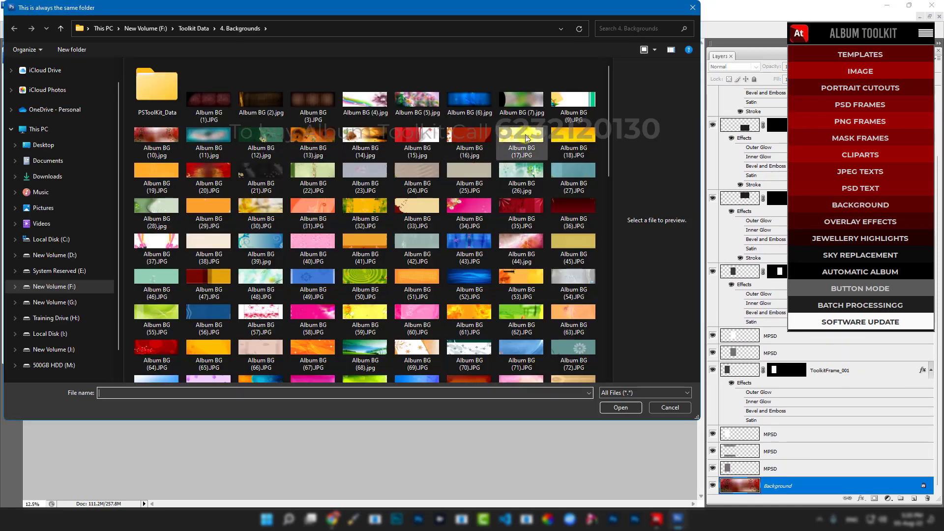
double_click(526, 138)
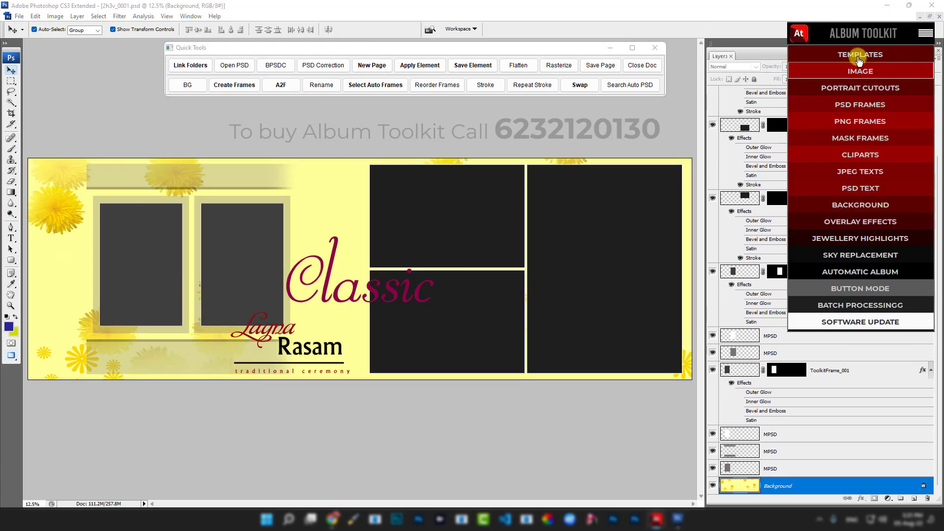
Step: Show the sample photos of the image library in the Album Toolkit and move the Quick Tools window slightly up
click(859, 55)
click(798, 37)
click(860, 287)
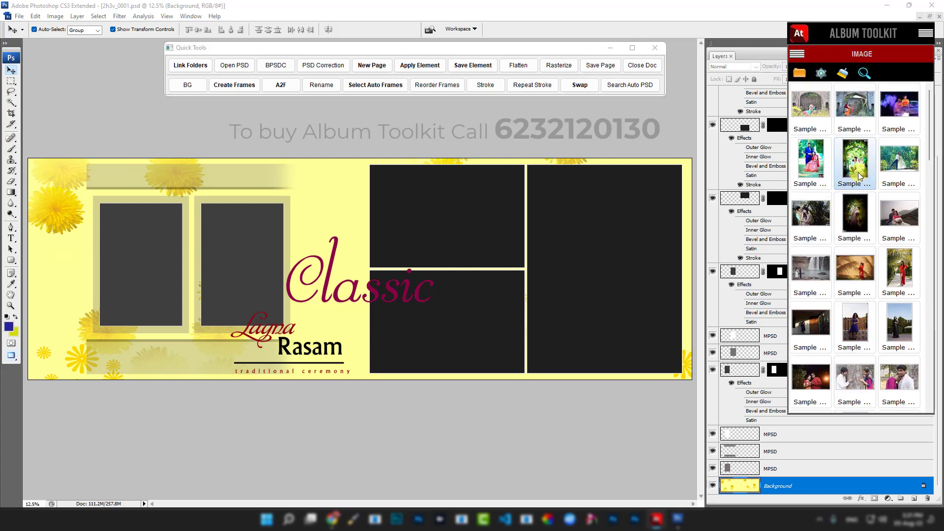
drag(860, 177, 428, 158)
drag(504, 214, 504, 215)
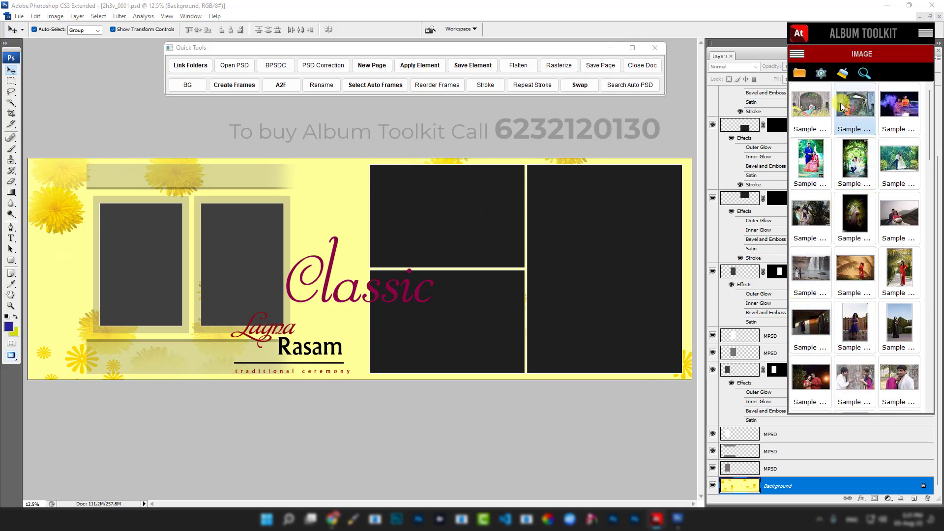
drag(811, 106, 637, 241)
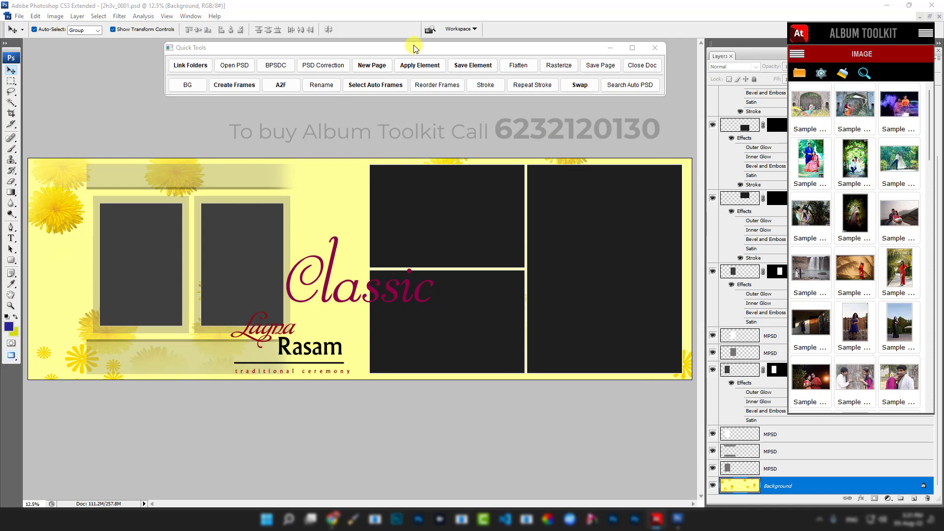
click(430, 48)
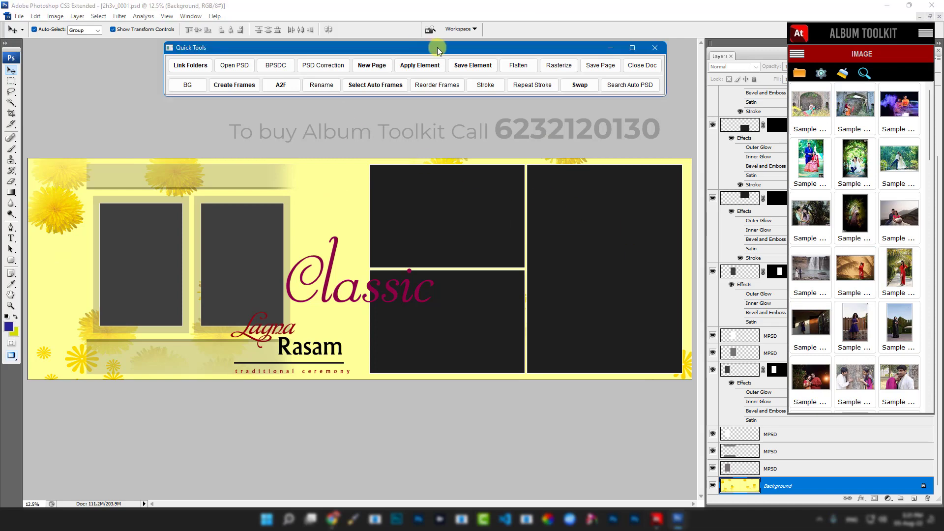
drag(437, 45, 444, 40)
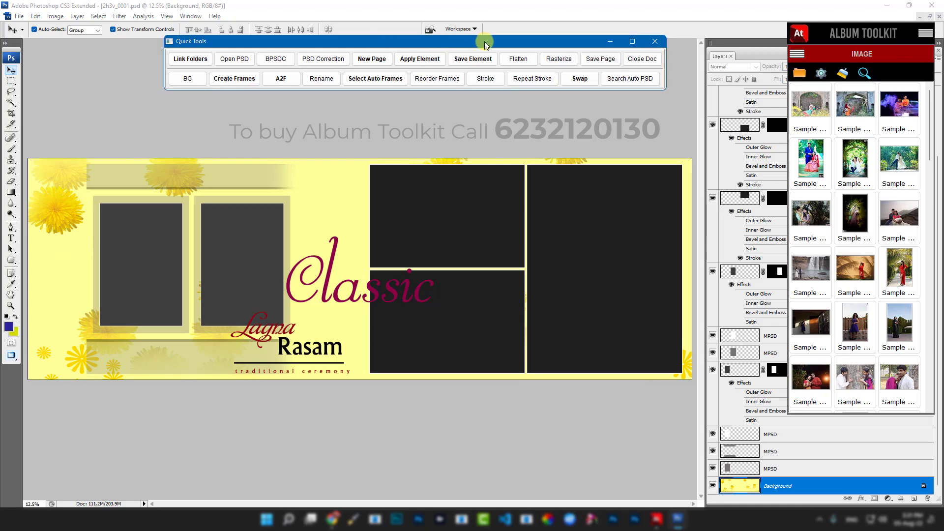